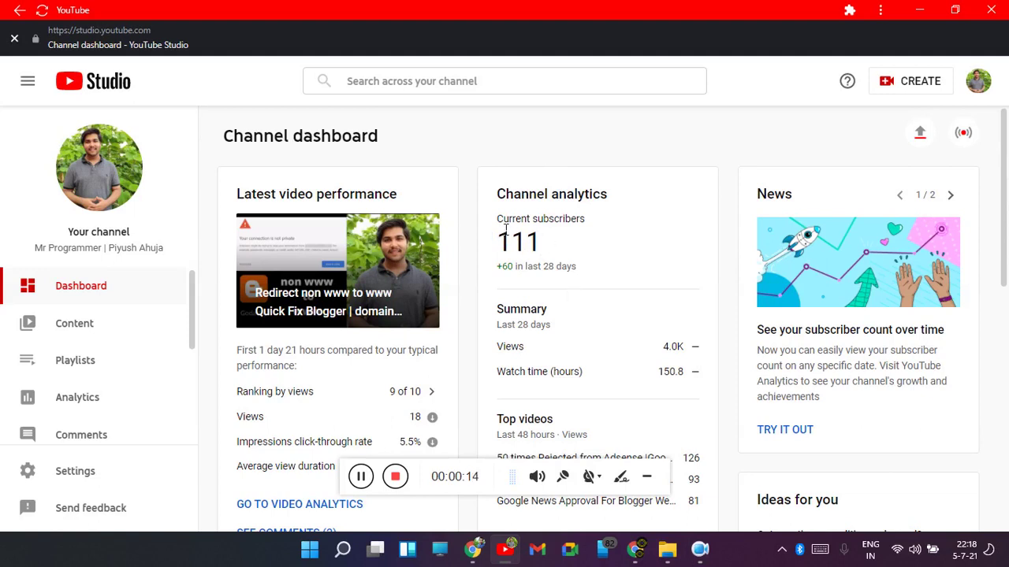
# Switch to File Explorer and open the Template folder inside 5. SeoPro > SeoPro_Free in Blogger Templates.
pyautogui.moveTo(505, 229); pyautogui.dragTo(525, 230)
pyautogui.click(919, 10)
pyautogui.click(277, 393)
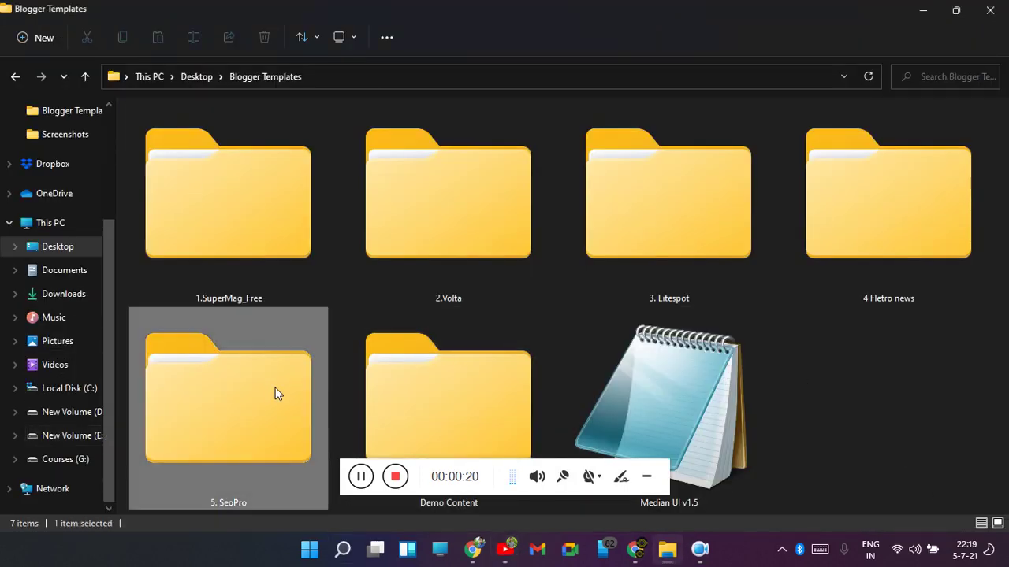
pyautogui.press('Return')
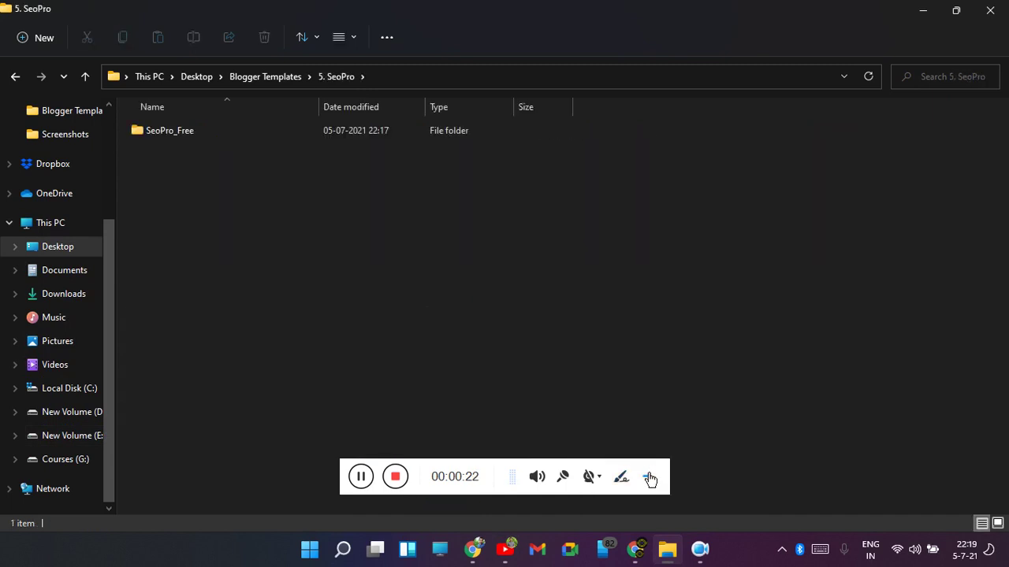
pyautogui.click(649, 478)
pyautogui.click(162, 134)
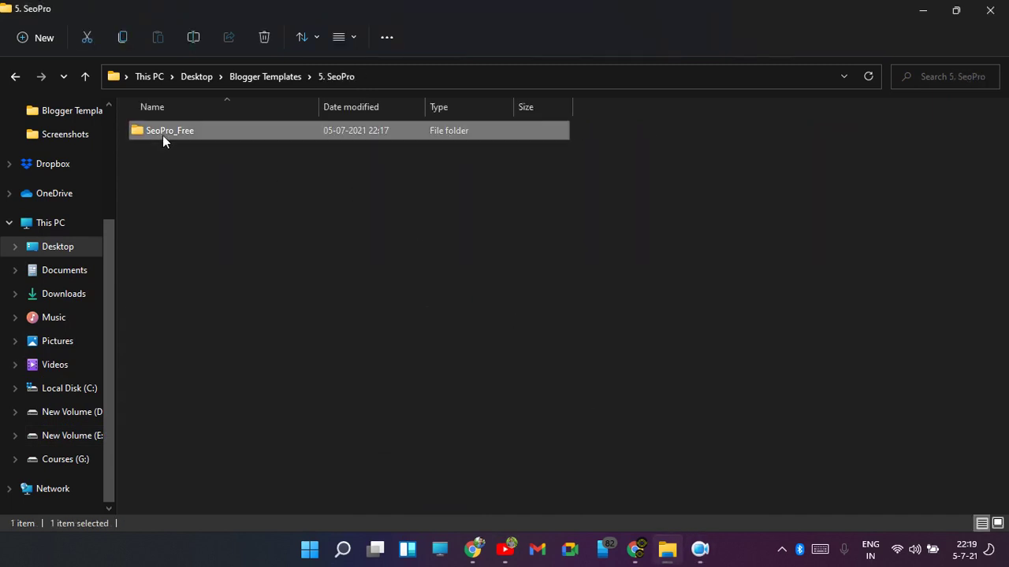
pyautogui.press('Return')
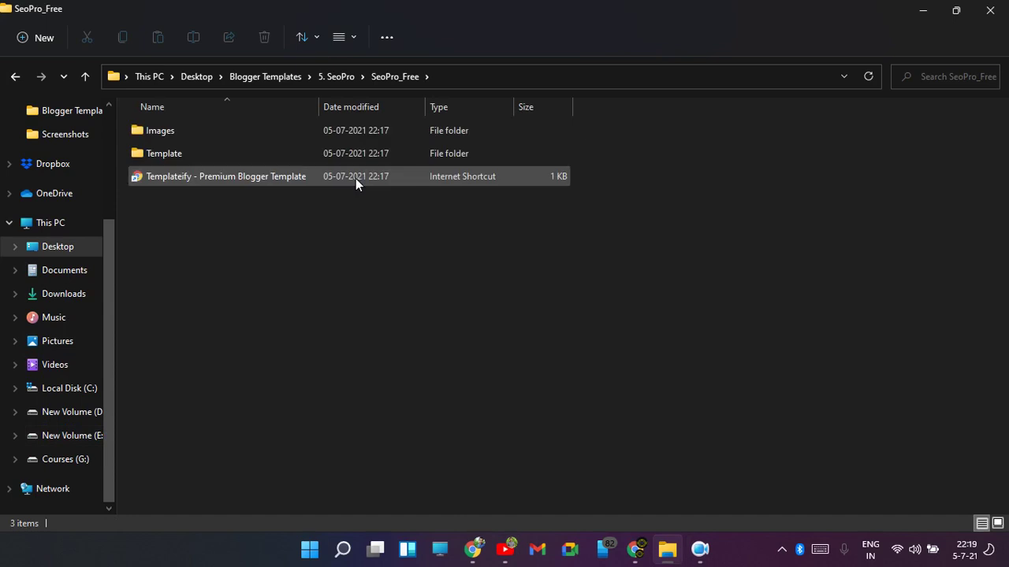
pyautogui.click(268, 161)
pyautogui.press('Return')
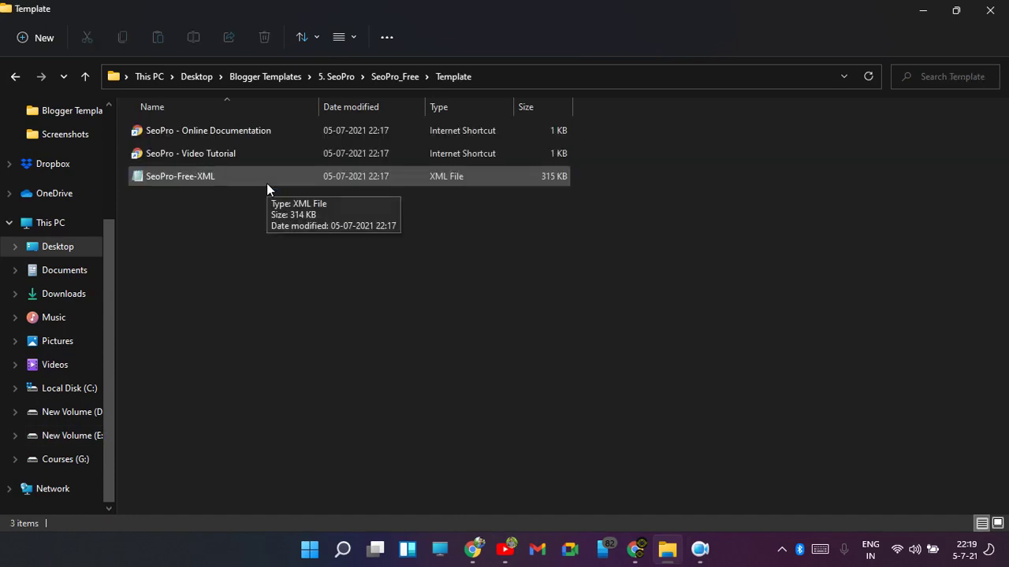
# Open the SeoPro-Free-XML file in Notepad and copy its entire code.
pyautogui.click(266, 183)
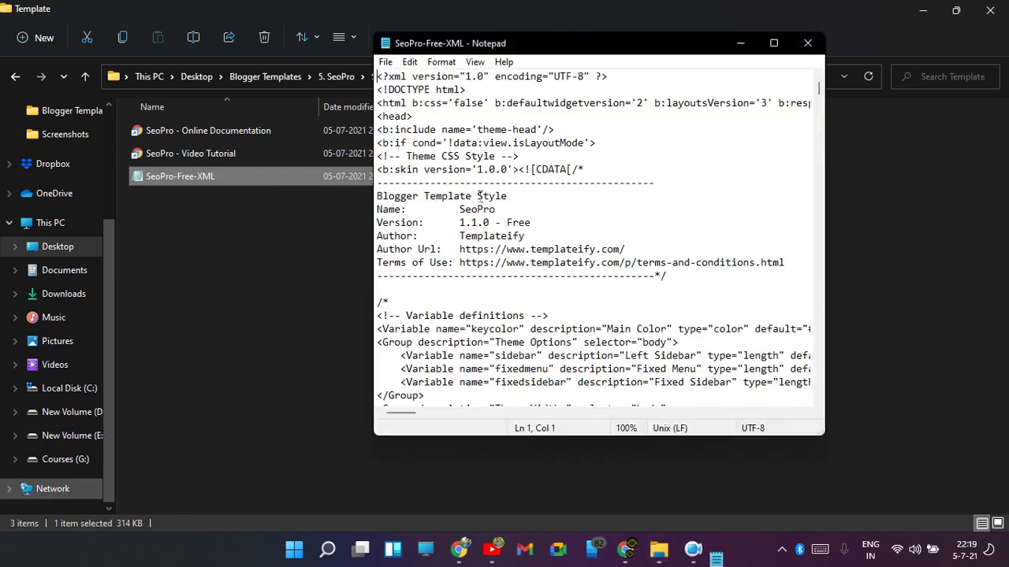
pyautogui.click(483, 210)
pyautogui.hotkey('ctrl', 'a')
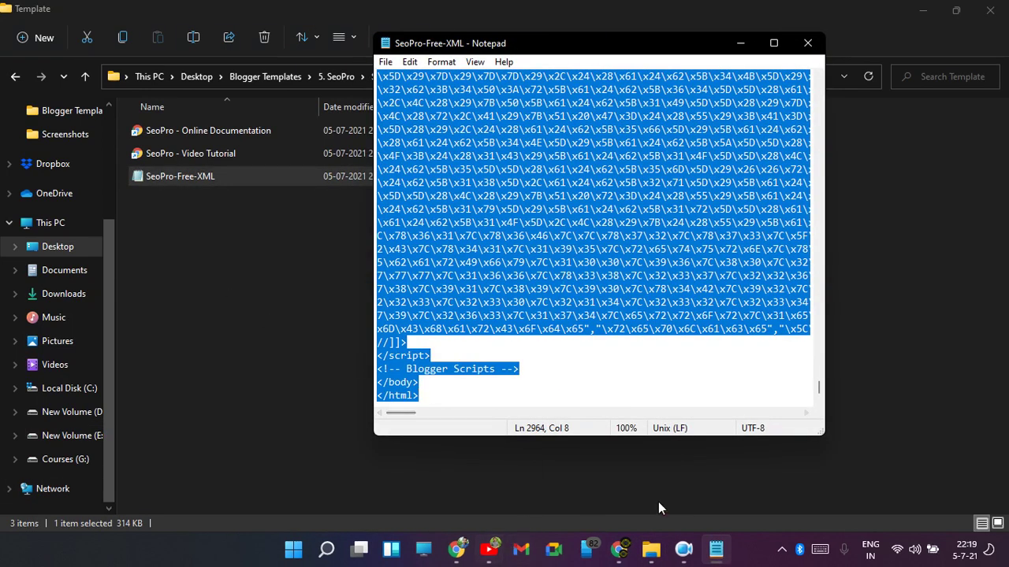
# Switch to Blogger in Chrome, start a new blog titled SEOPRO and continue to its web address.
pyautogui.click(620, 554)
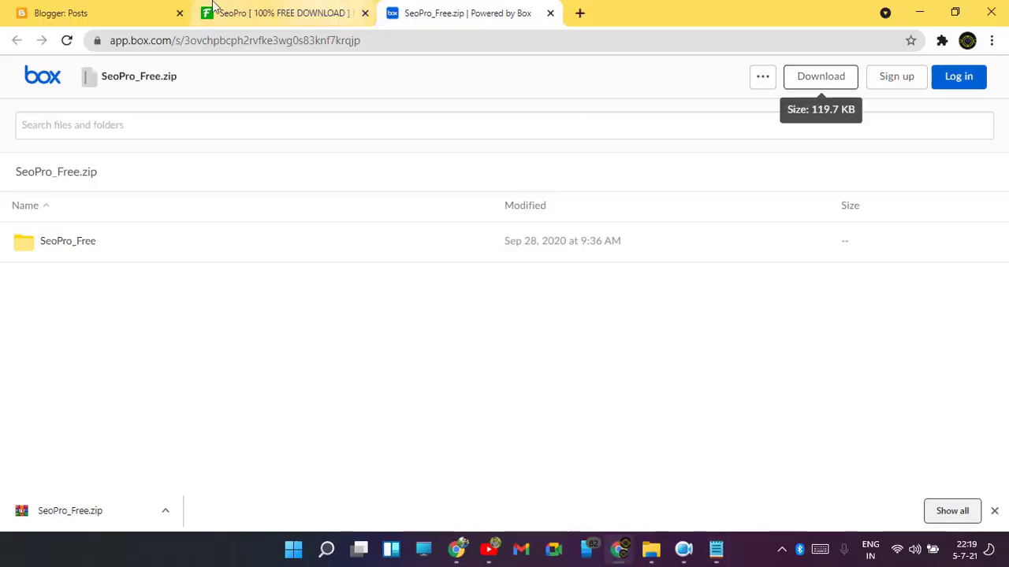
pyautogui.hotkey('ctrl', '1')
pyautogui.click(133, 131)
pyautogui.scroll(-3, 49, 371)
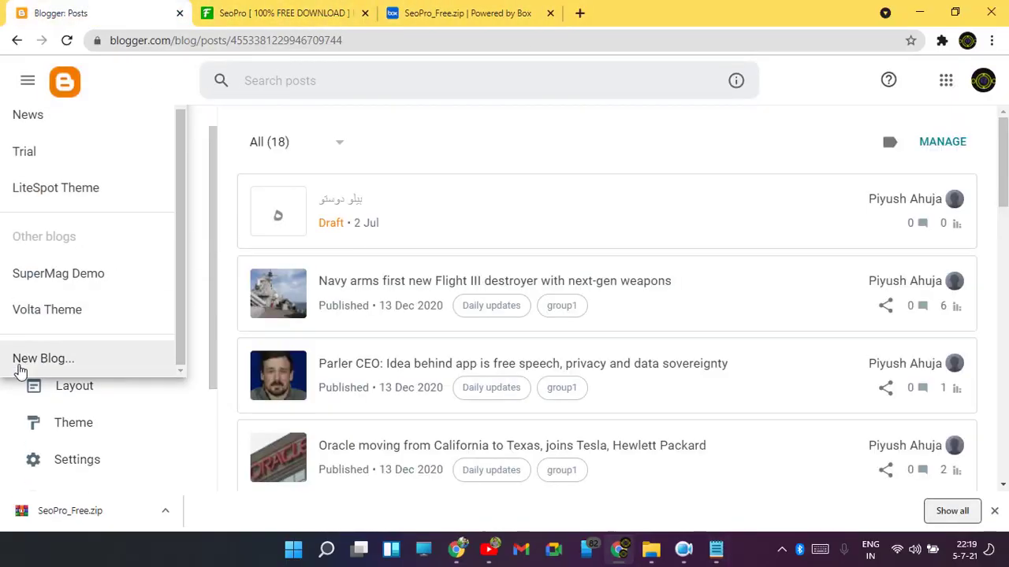
pyautogui.click(79, 226)
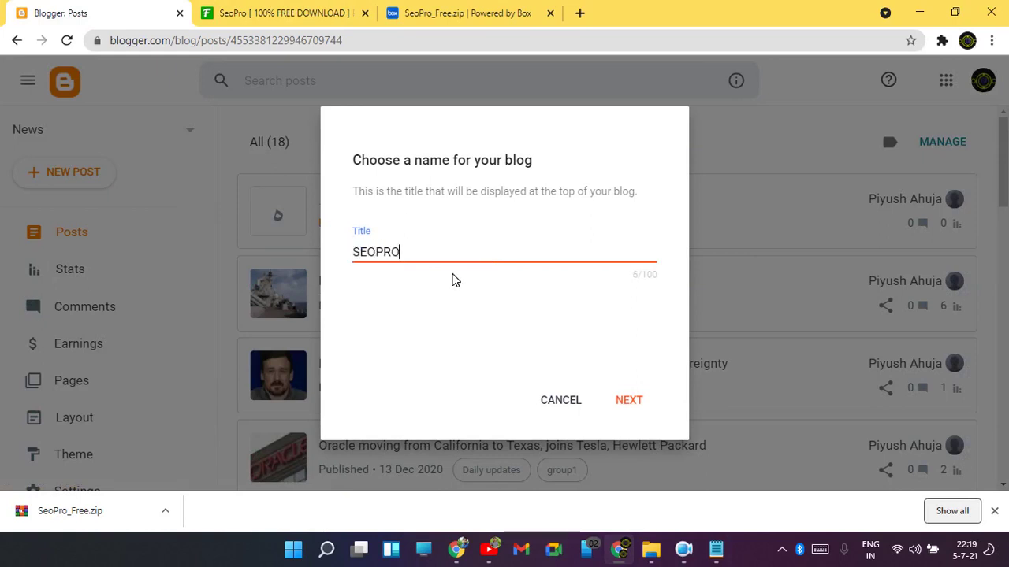
pyautogui.click(646, 399)
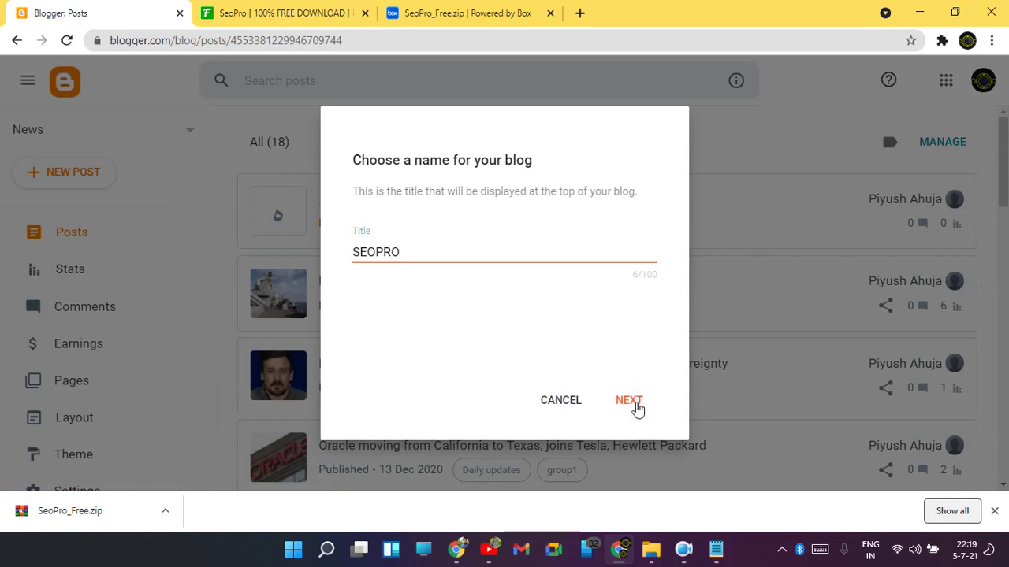
pyautogui.click(635, 404)
pyautogui.click(994, 508)
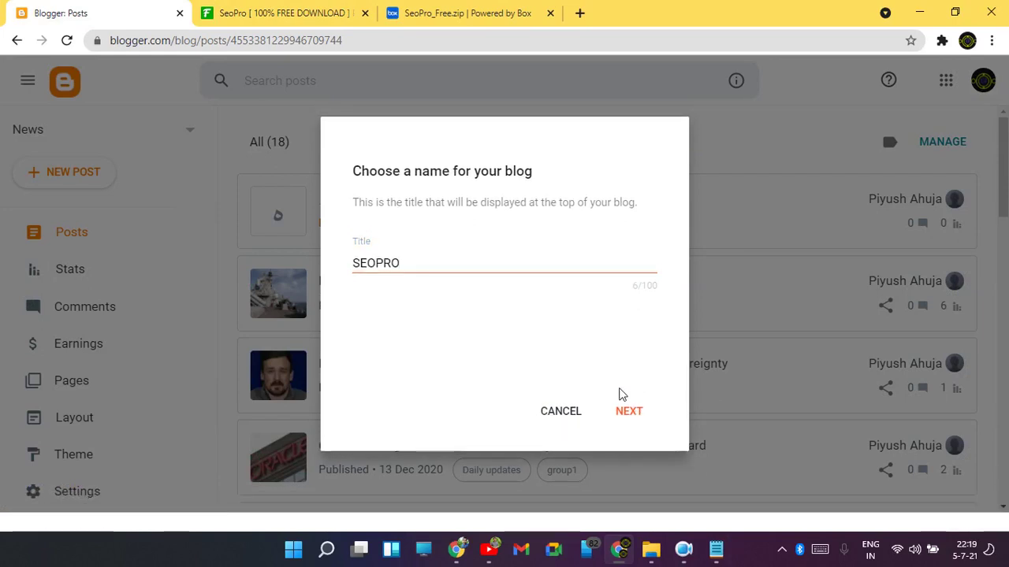
pyautogui.click(624, 420)
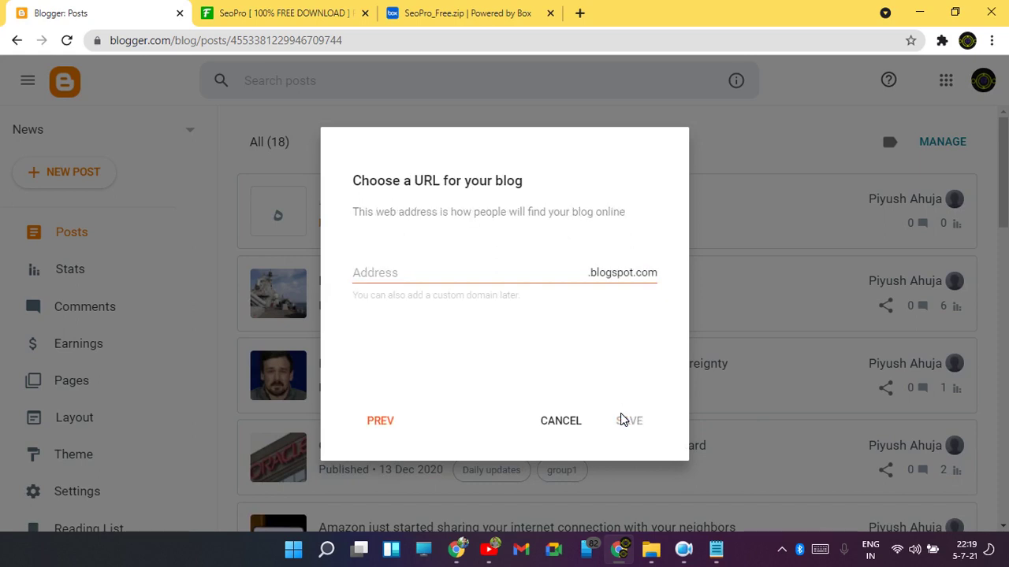
# Set the blog address to seopro-mrprogrammer.blogspot.com and save the new blog.
pyautogui.click(506, 286)
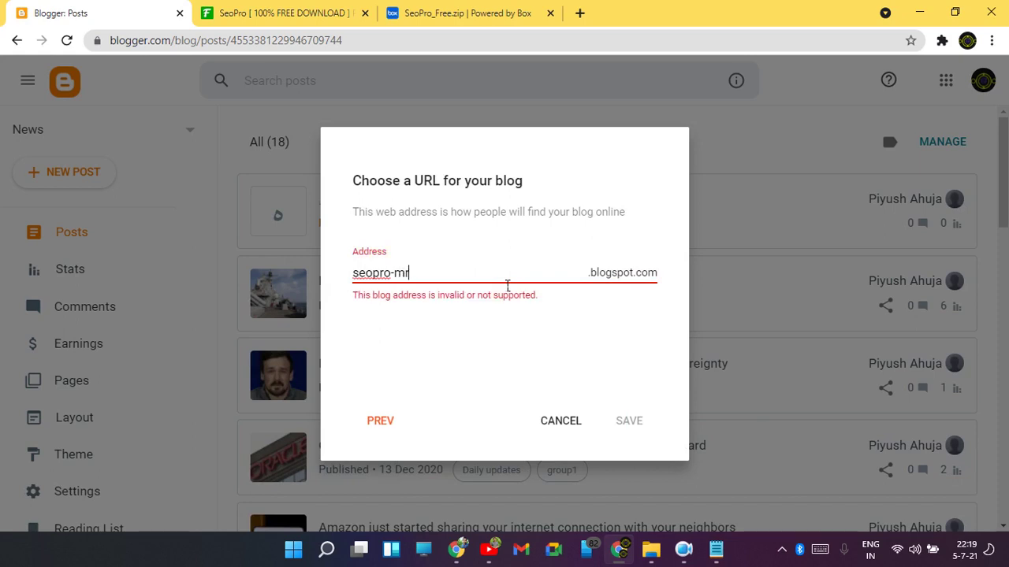
pyautogui.write('mmer')
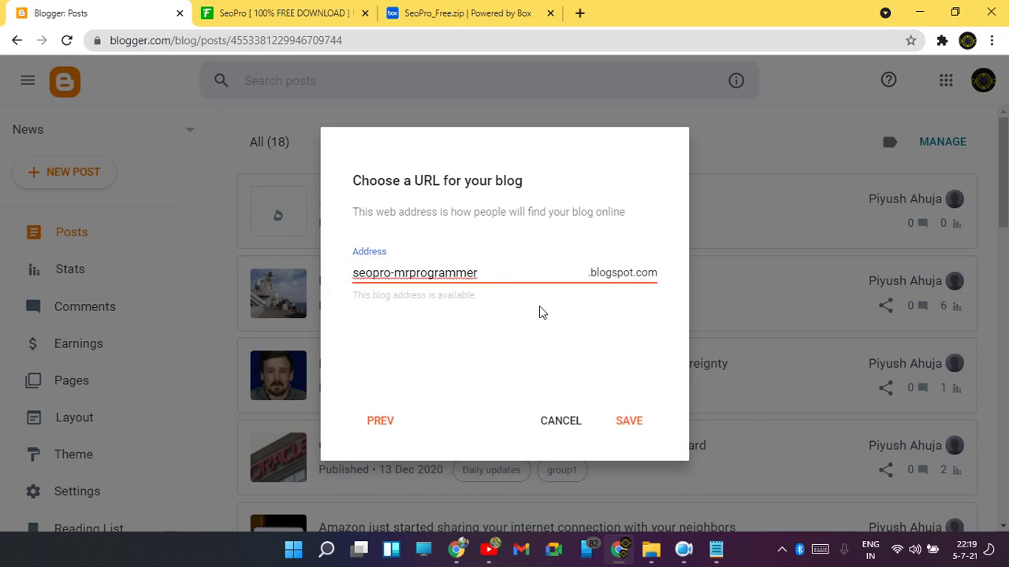
pyautogui.click(635, 416)
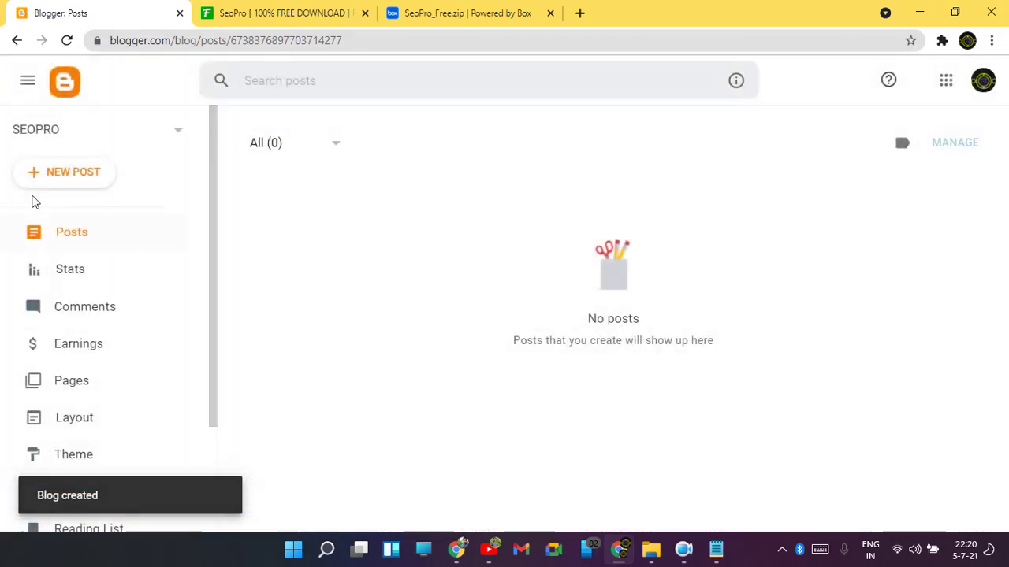
# Replace all of the SEOPRO blog's theme HTML with the copied SeoPro template code and save it.
pyautogui.scroll(-1, 83, 367)
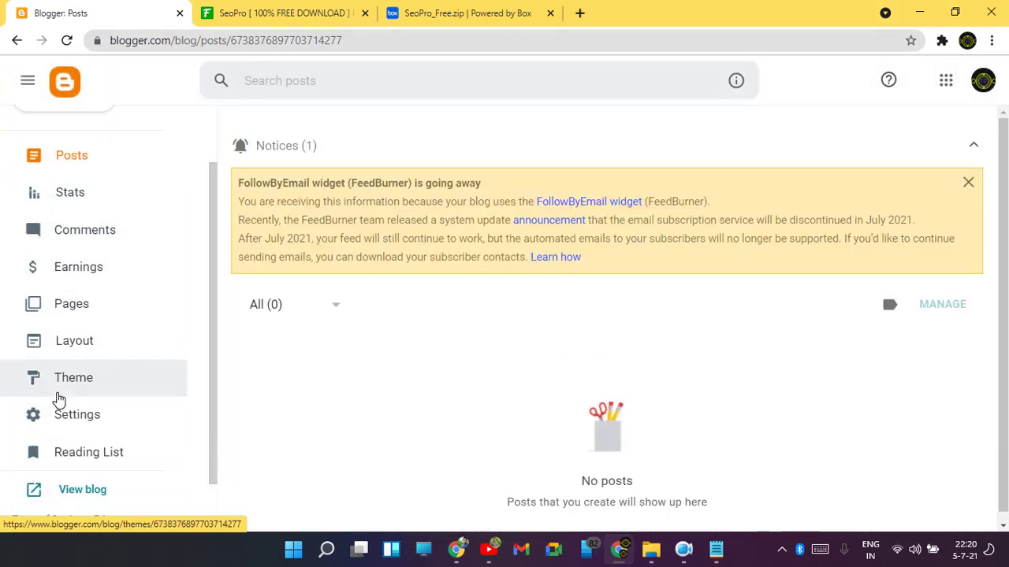
pyautogui.click(56, 394)
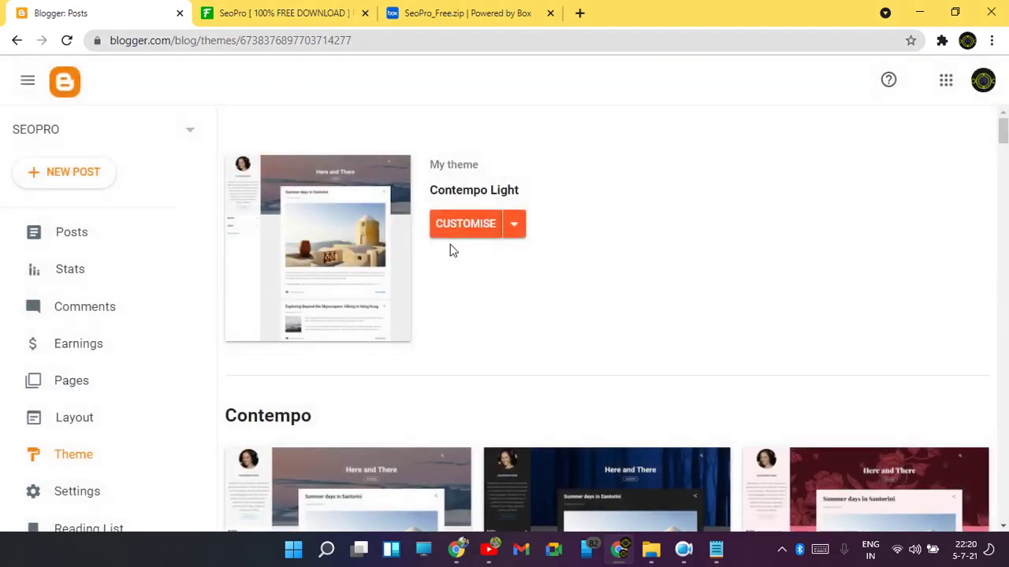
pyautogui.click(514, 230)
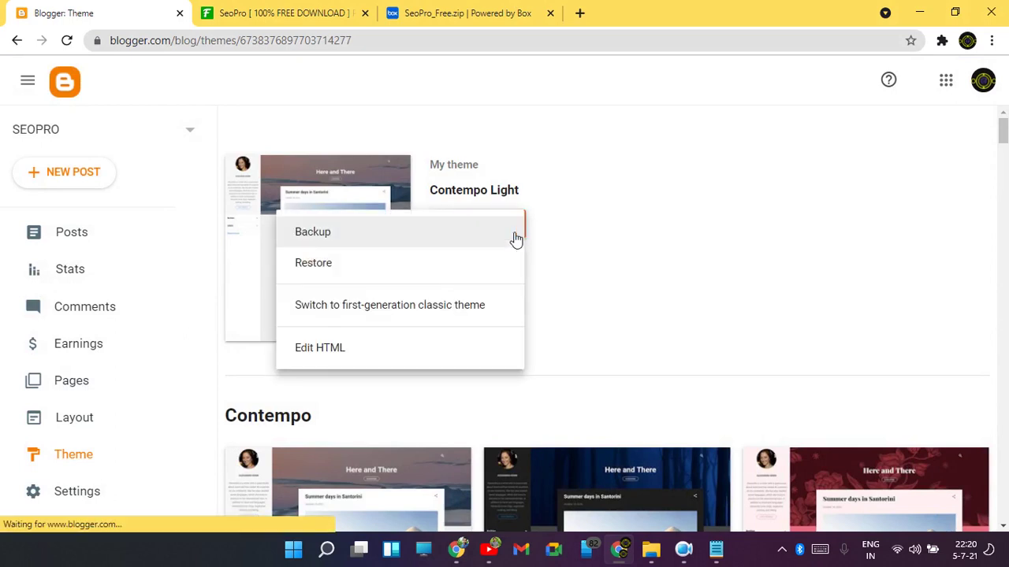
pyautogui.click(398, 358)
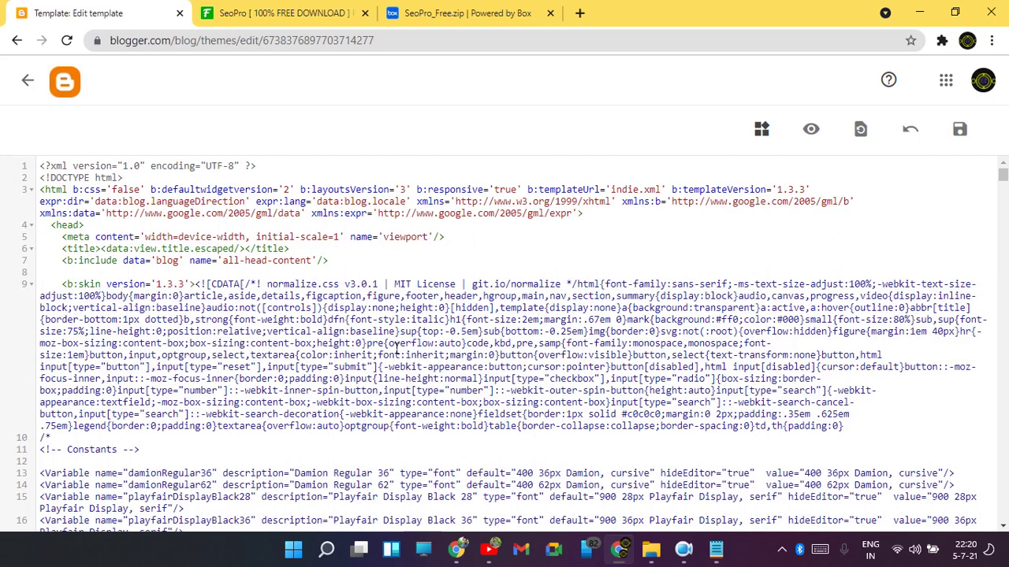
pyautogui.hotkey('ctrl', 'a')
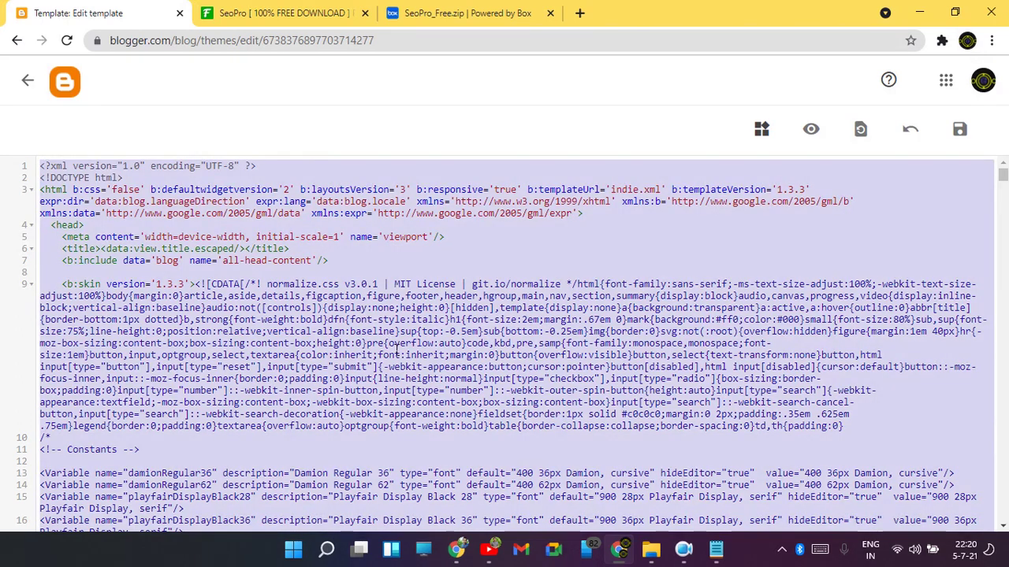
pyautogui.hotkey('ctrl', 'v')
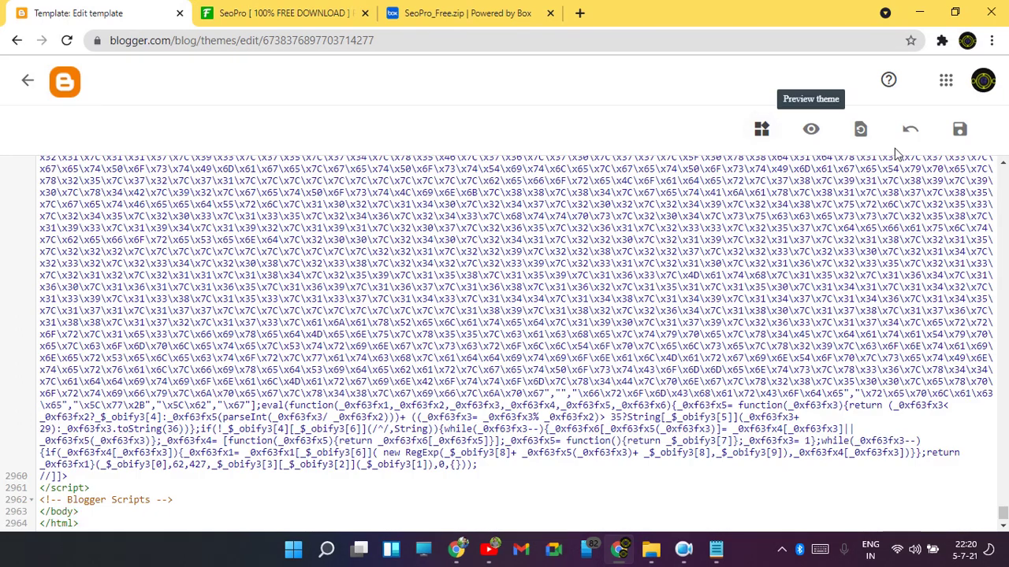
pyautogui.click(959, 129)
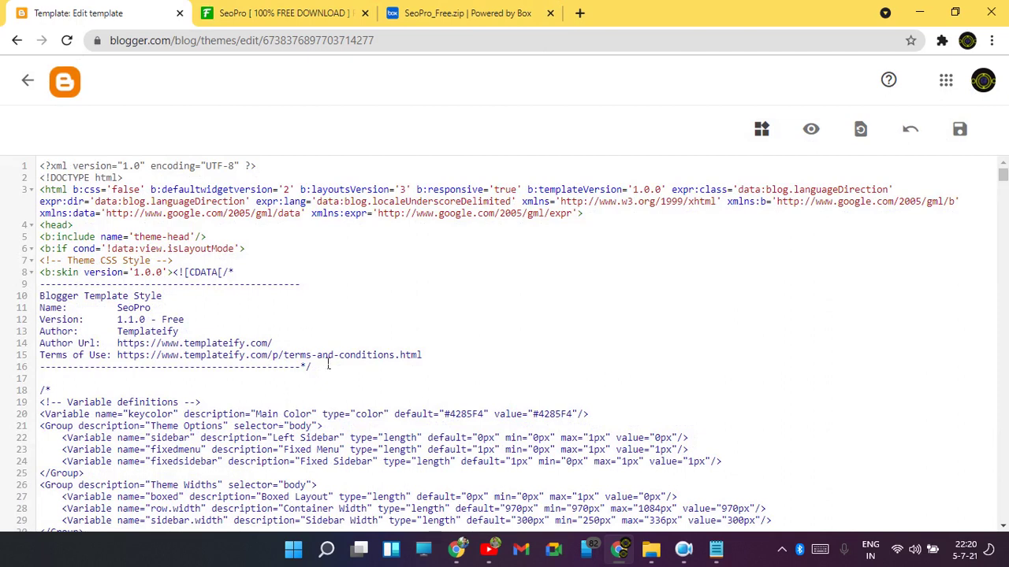
# Delete the "Blogger Template Style" comment block after <![CDATA[ in the theme code and save the theme.
pyautogui.moveTo(325, 378); pyautogui.dragTo(209, 283)
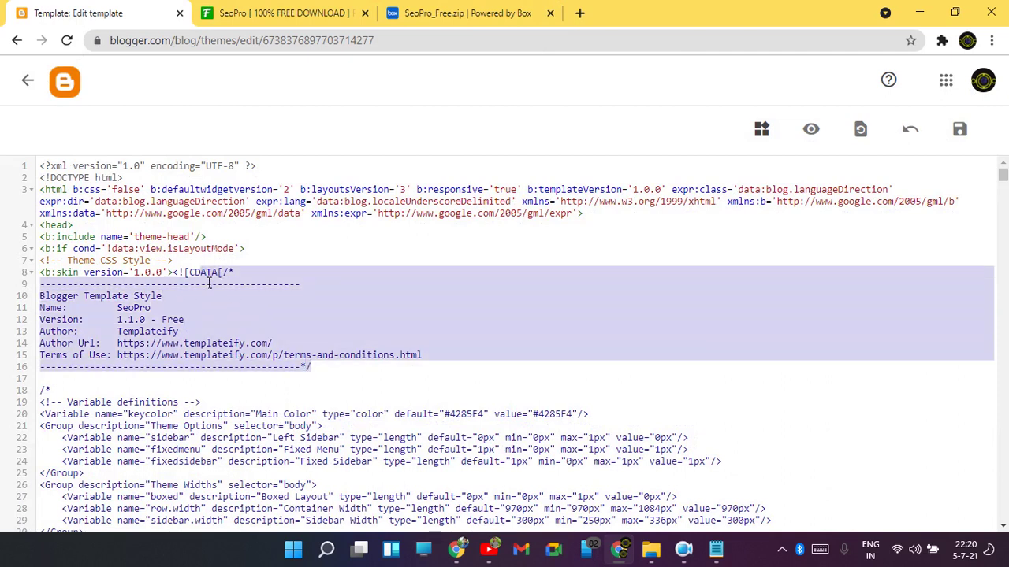
pyautogui.click(229, 283)
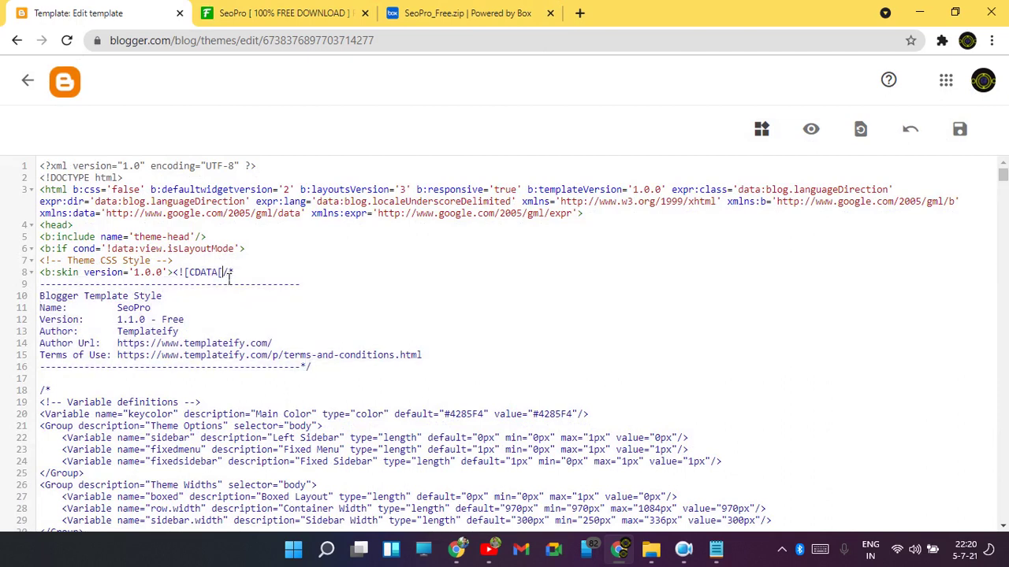
pyautogui.moveTo(230, 274); pyautogui.dragTo(264, 275)
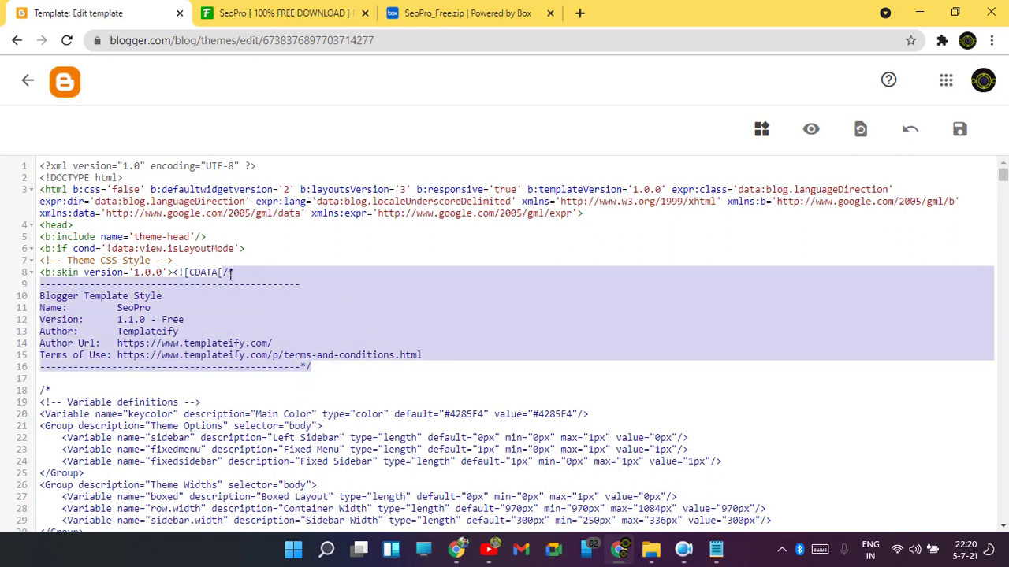
pyautogui.press('BackSpace')
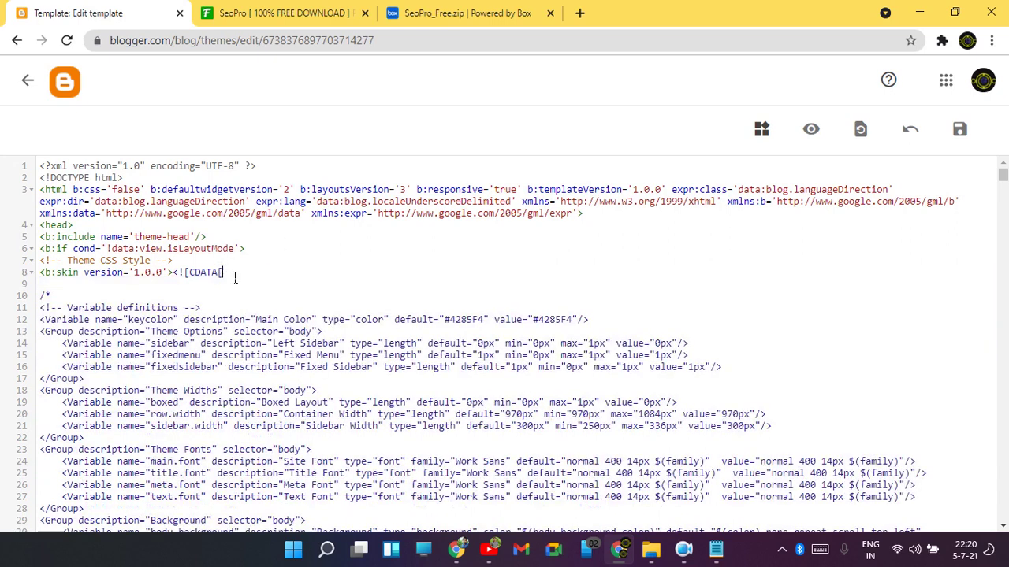
pyautogui.click(963, 128)
# Leave the theme code editor and view the live SEOPRO blog to check the installed template.
pyautogui.click(337, 8)
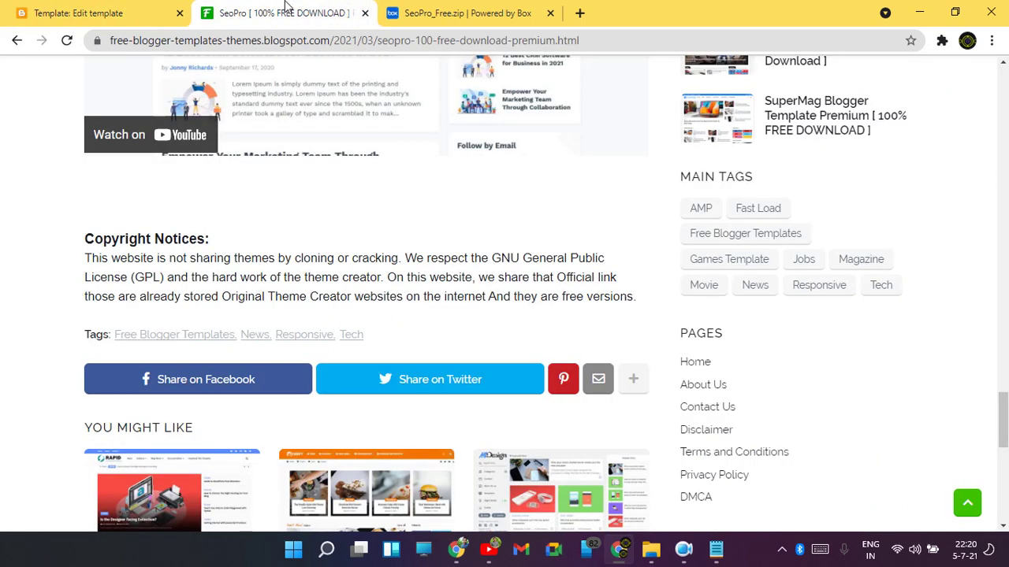
pyautogui.click(104, 9)
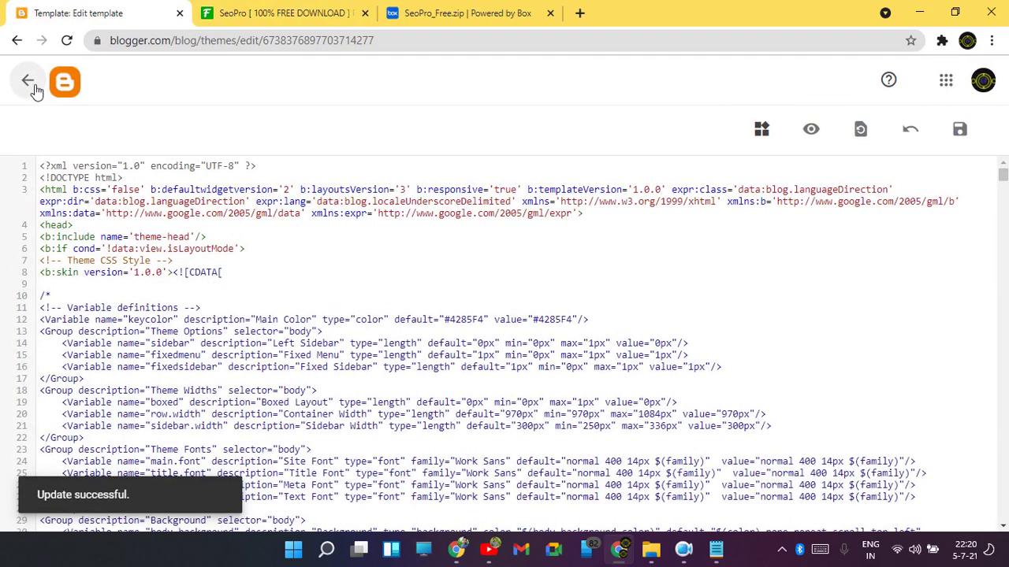
pyautogui.click(28, 79)
pyautogui.scroll(-2, 170, 490)
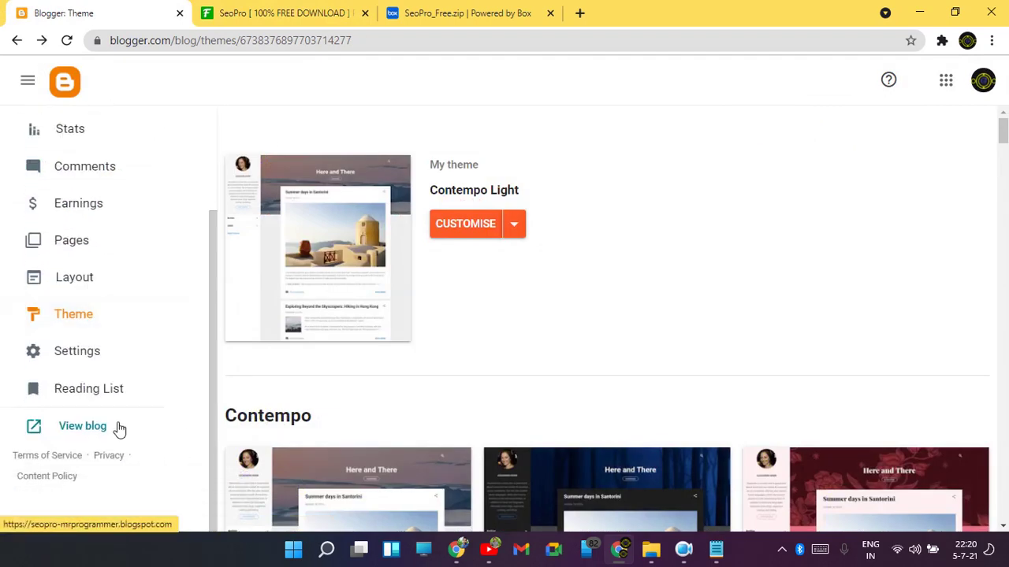
pyautogui.click(117, 428)
pyautogui.click(142, 11)
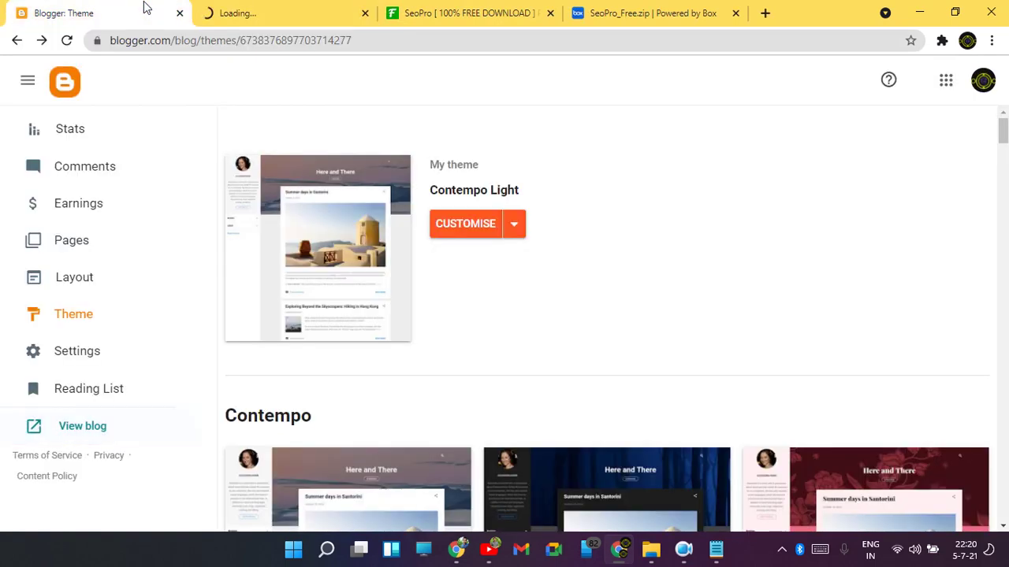
pyautogui.click(228, 15)
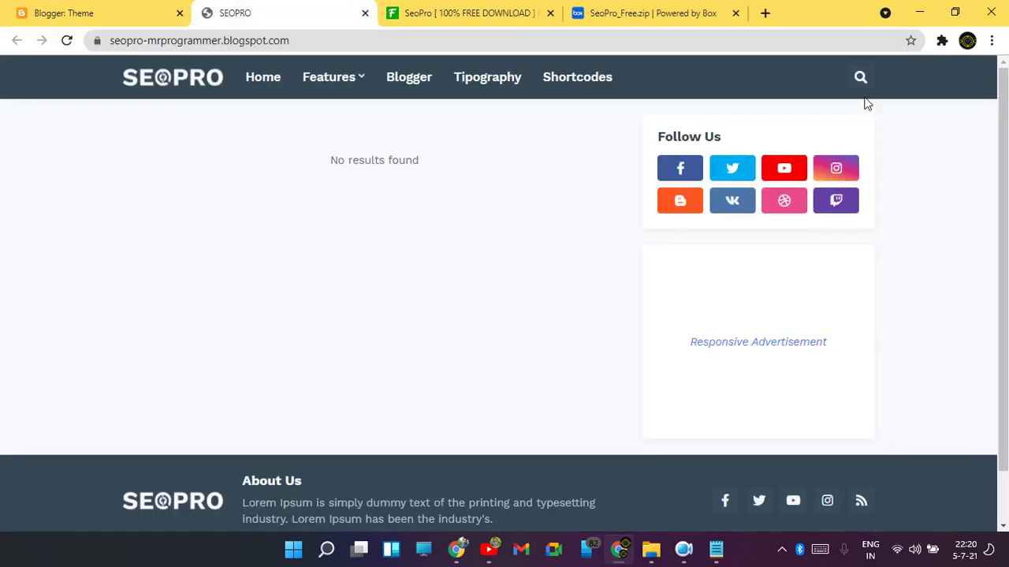
# Import the Domo Content XML file into the SEOPRO blog from its settings, with automatic publishing of imported posts and pages on.
pyautogui.hotkey('ctrl', 'shift', 'Tab')
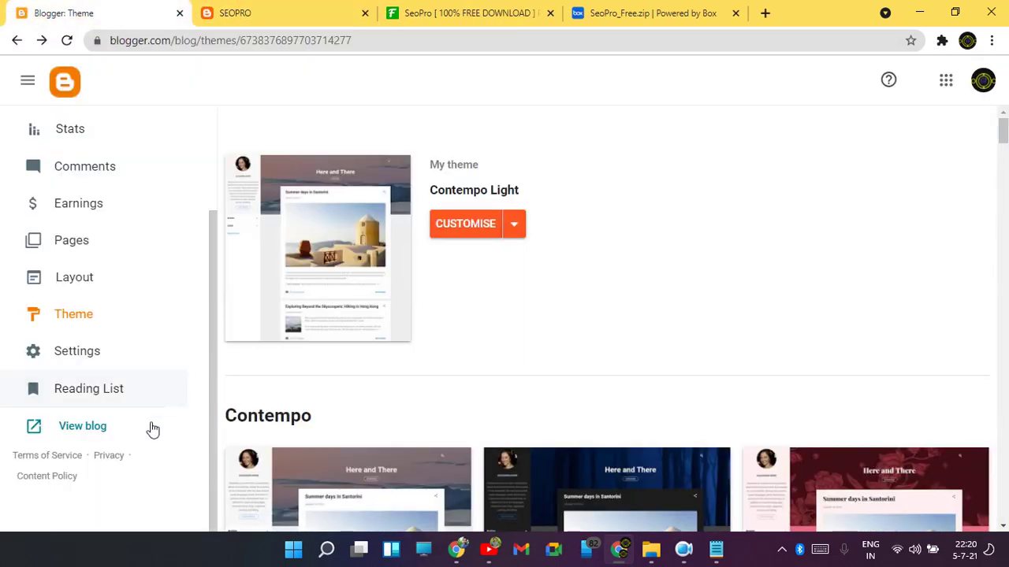
pyautogui.click(75, 354)
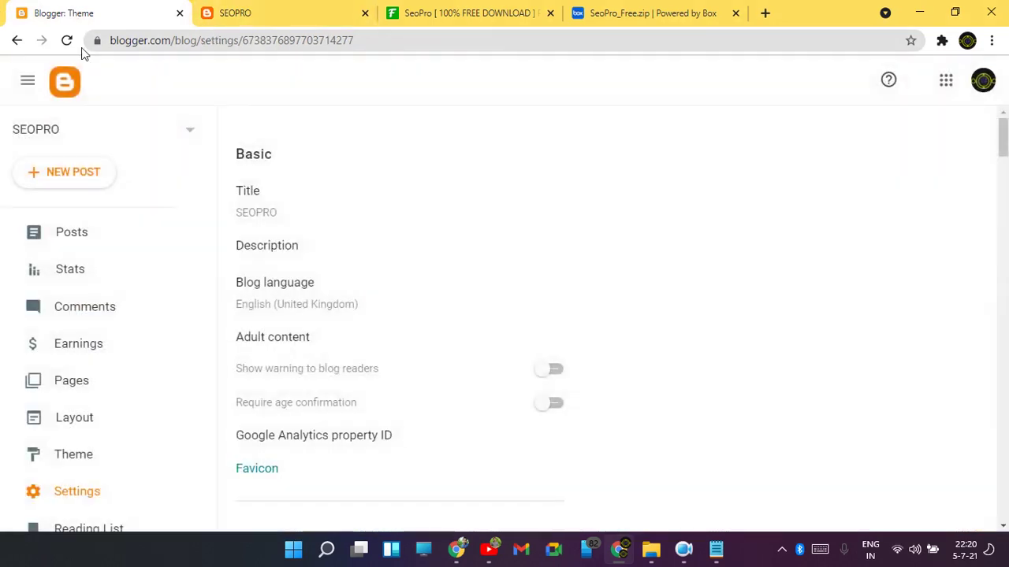
pyautogui.scroll(-10, 367, 267)
pyautogui.scroll(-15, 366, 266)
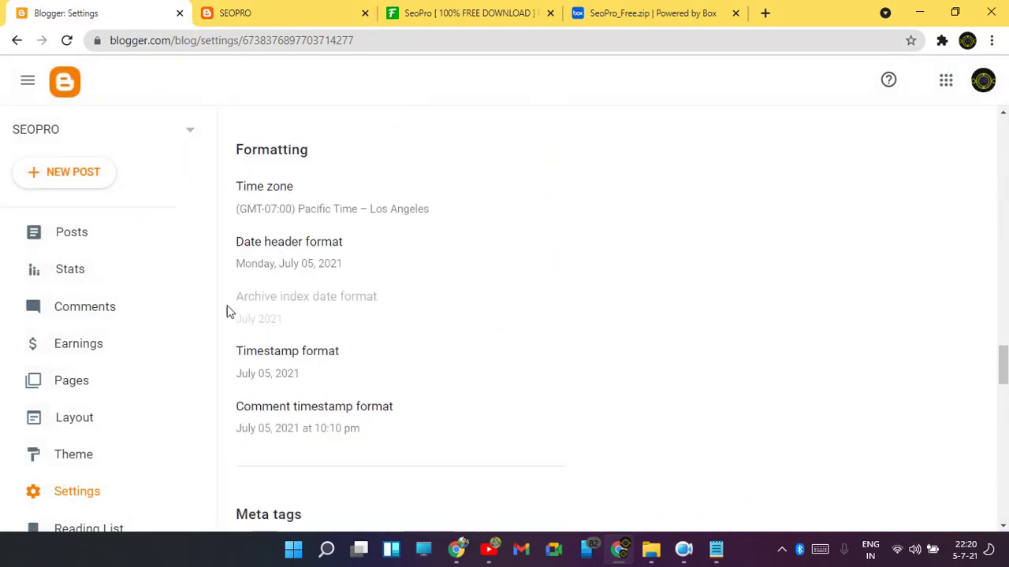
pyautogui.scroll(-15, 603, 426)
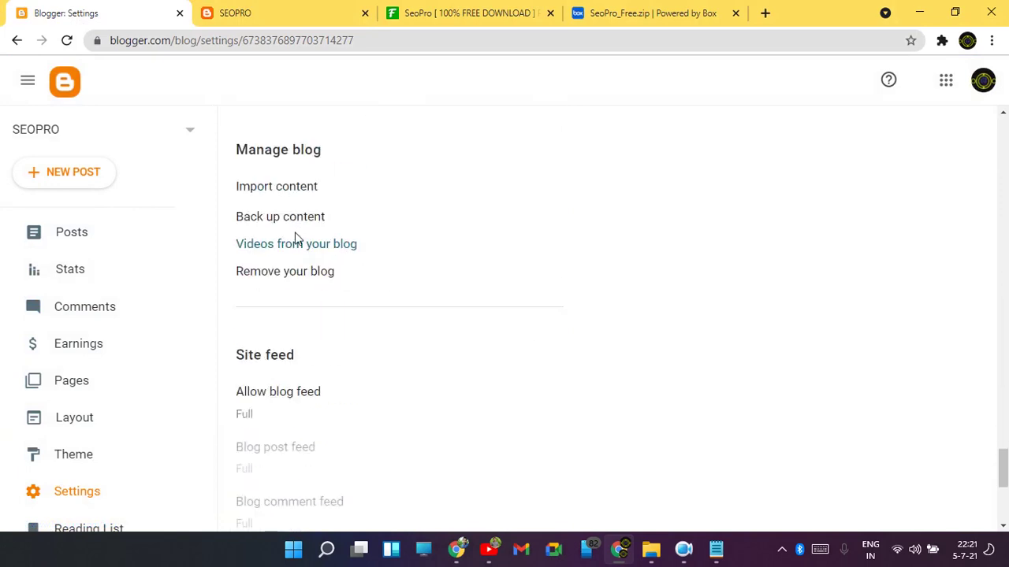
pyautogui.click(278, 189)
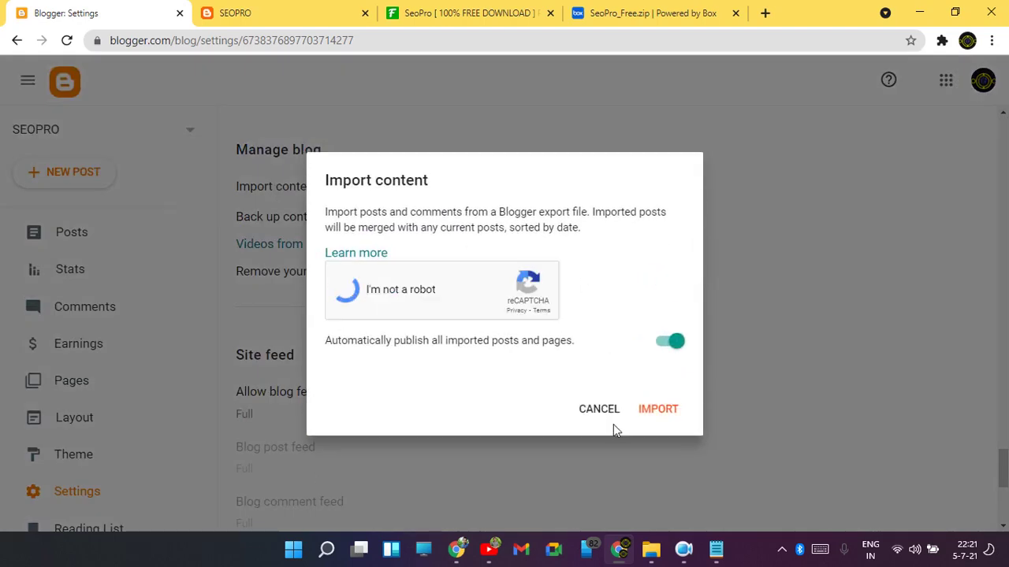
pyautogui.click(649, 419)
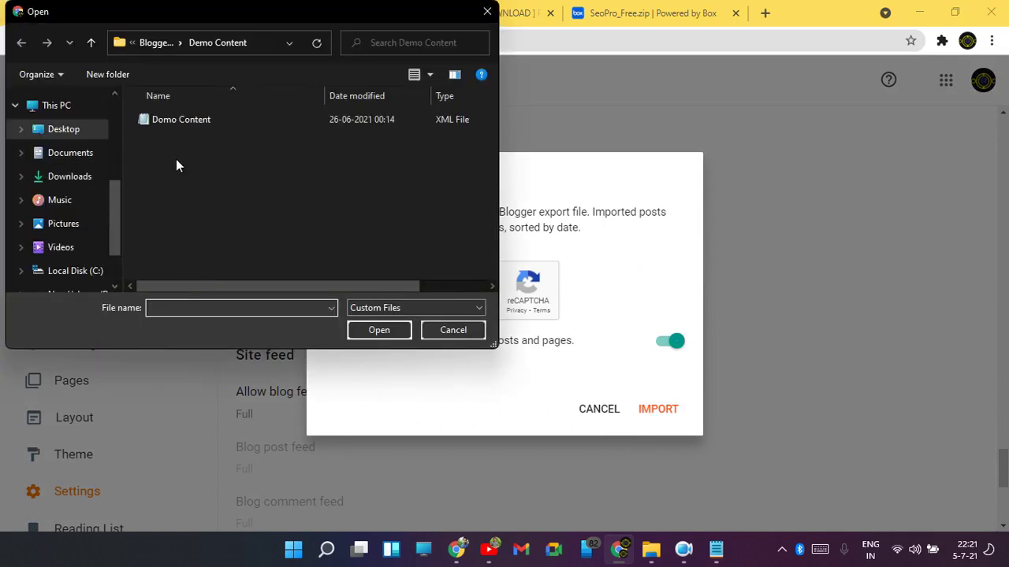
pyautogui.scroll(1, 79, 136)
pyautogui.click(152, 125)
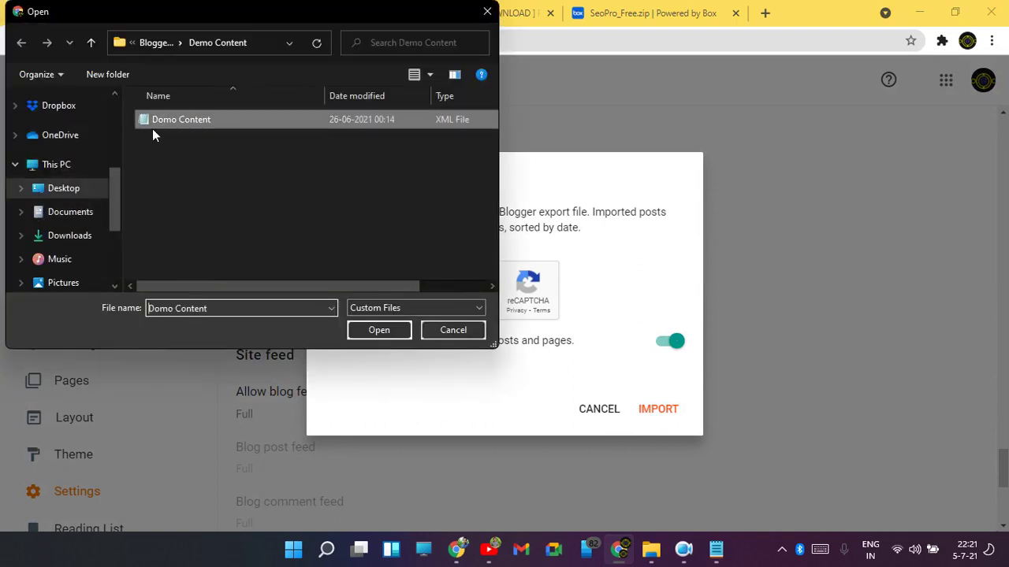
pyautogui.click(396, 331)
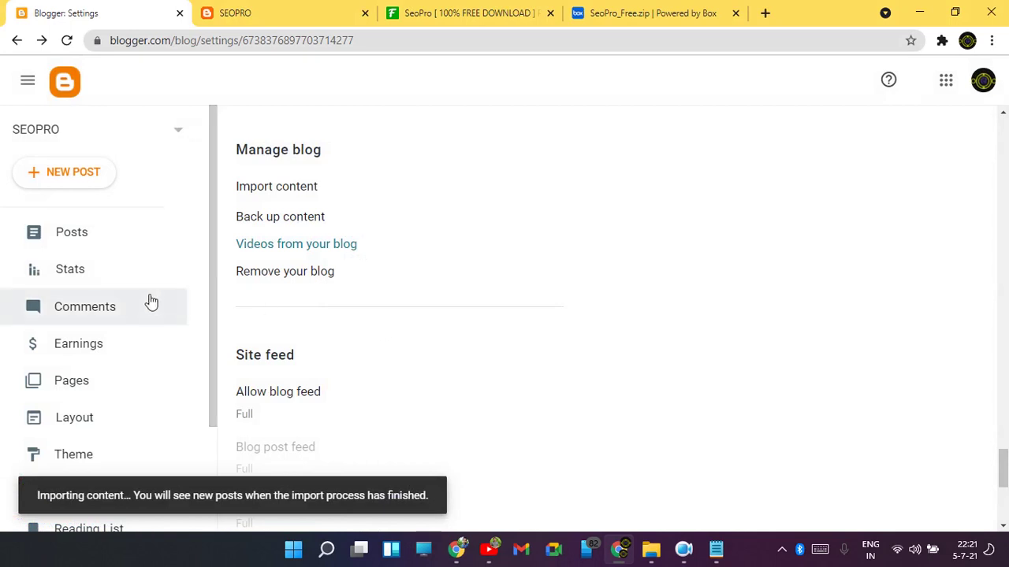
# Refresh the SEOPRO blog's post list and look through the imported posts.
pyautogui.click(124, 238)
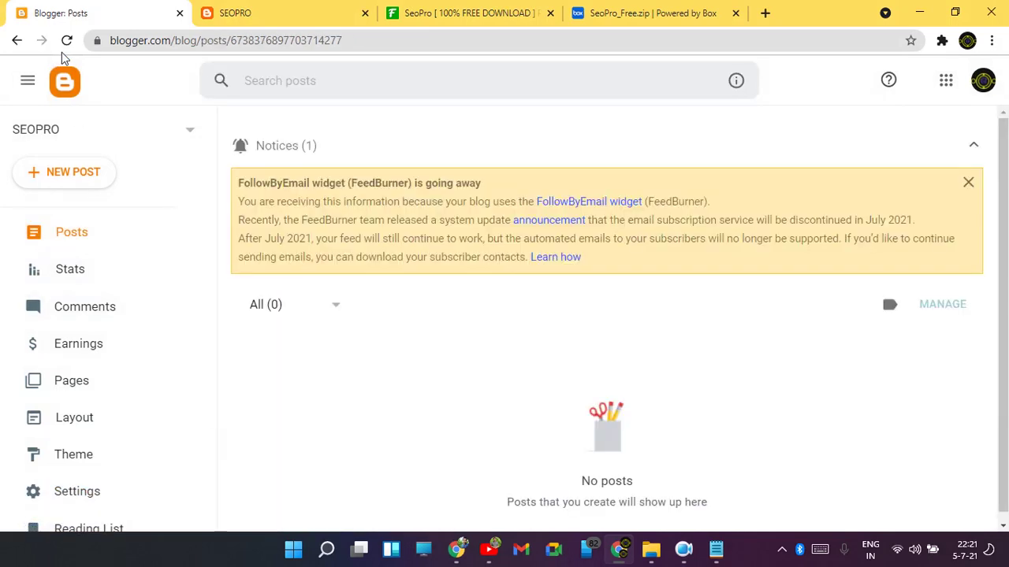
pyautogui.click(67, 40)
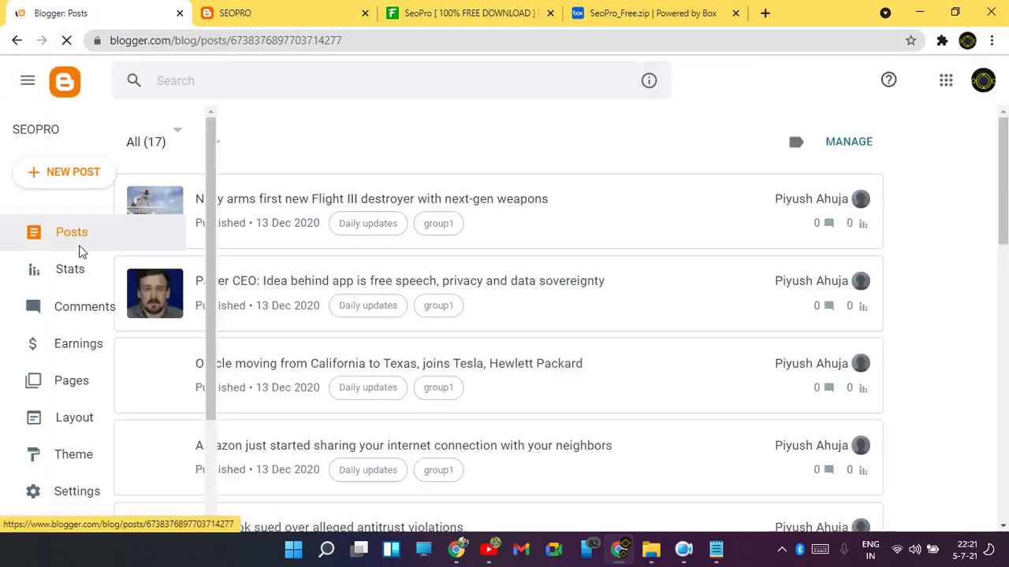
pyautogui.scroll(-10, 371, 222)
pyautogui.scroll(-3, 379, 268)
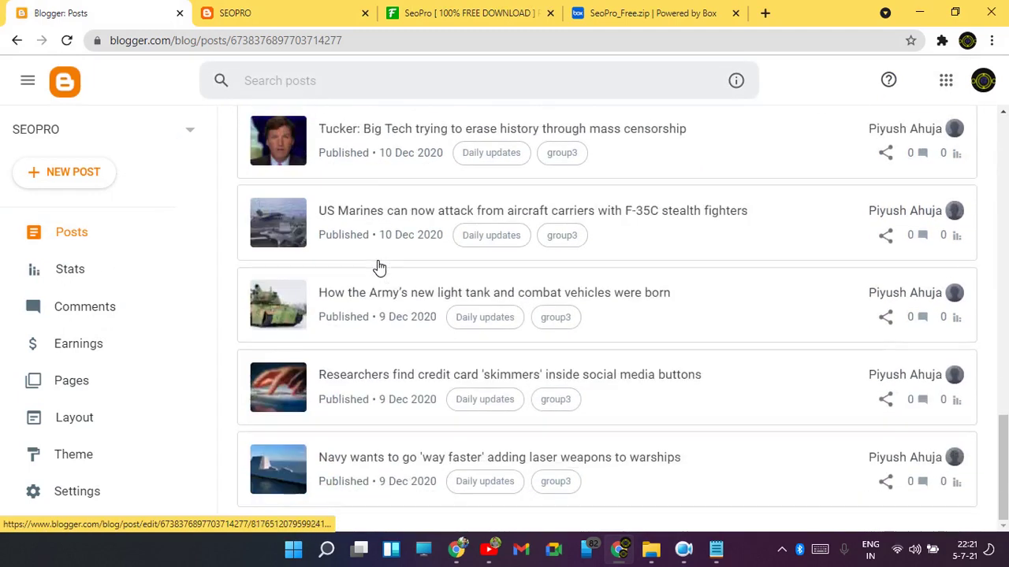
# Reload the live SEOPRO blog and check how the imported posts appear on its home page.
pyautogui.click(227, 9)
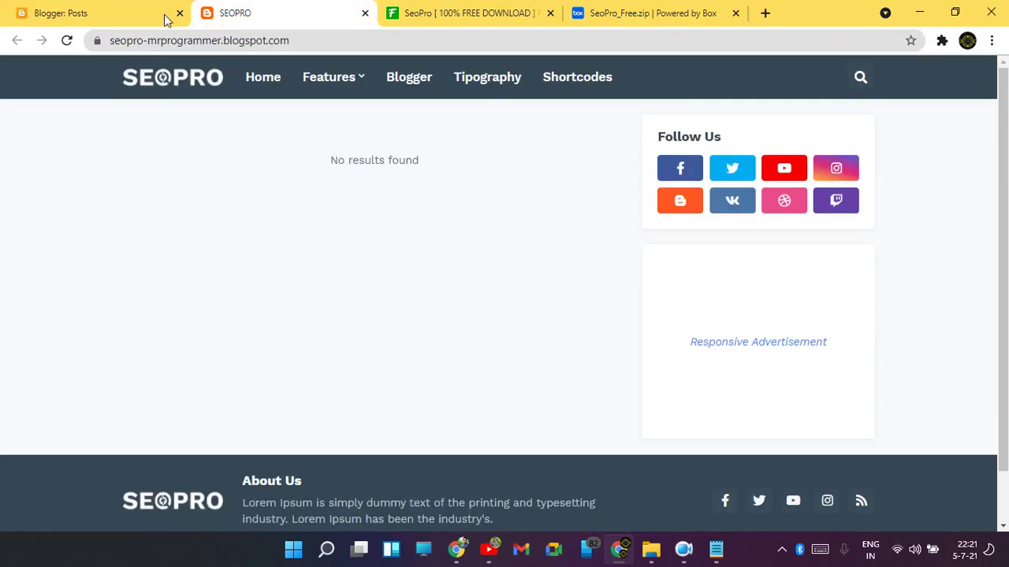
pyautogui.click(67, 40)
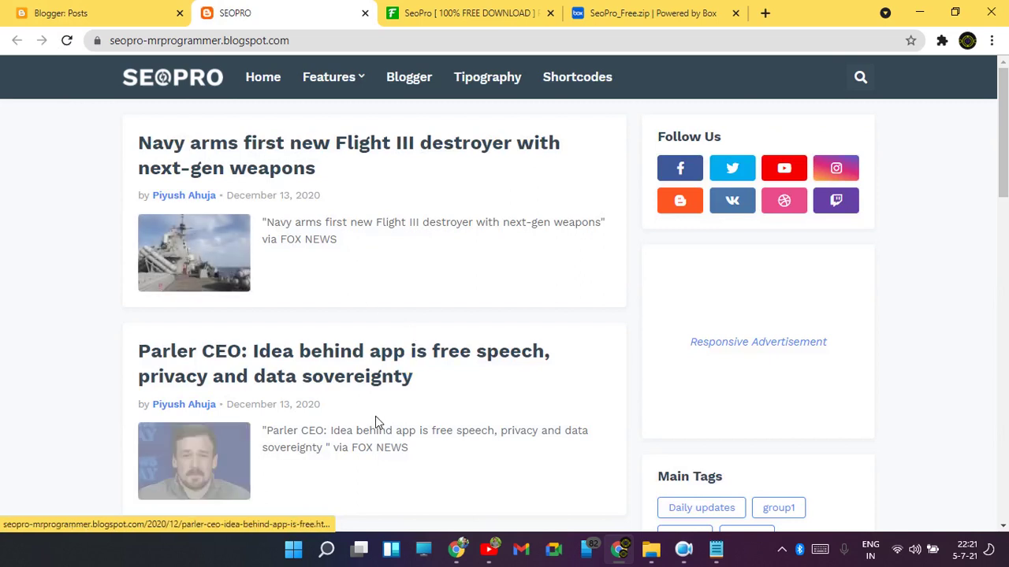
pyautogui.scroll(-4, 504, 405)
pyautogui.scroll(-10, 539, 406)
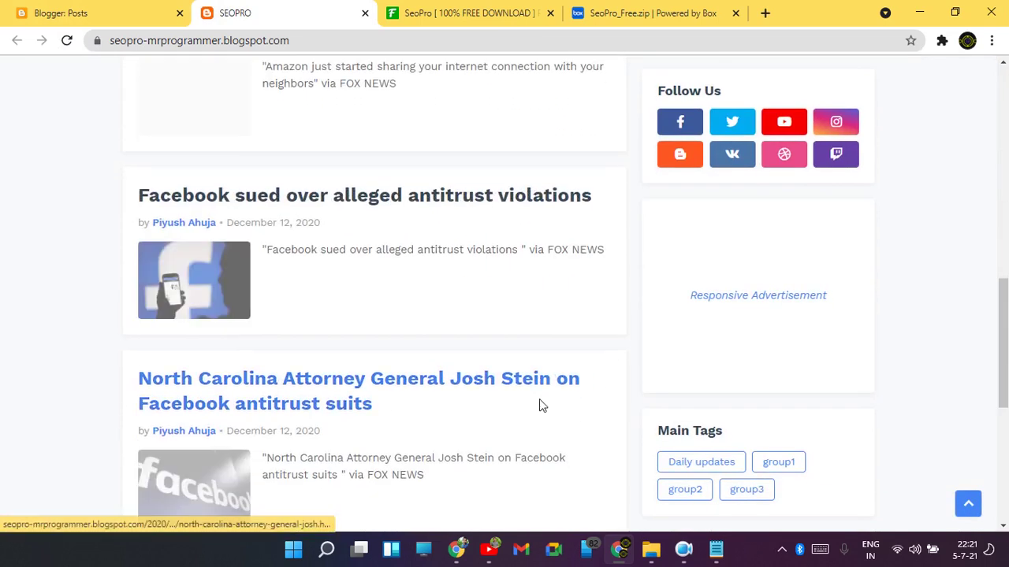
pyautogui.scroll(8, 1002, 429)
pyautogui.scroll(-6, 969, 402)
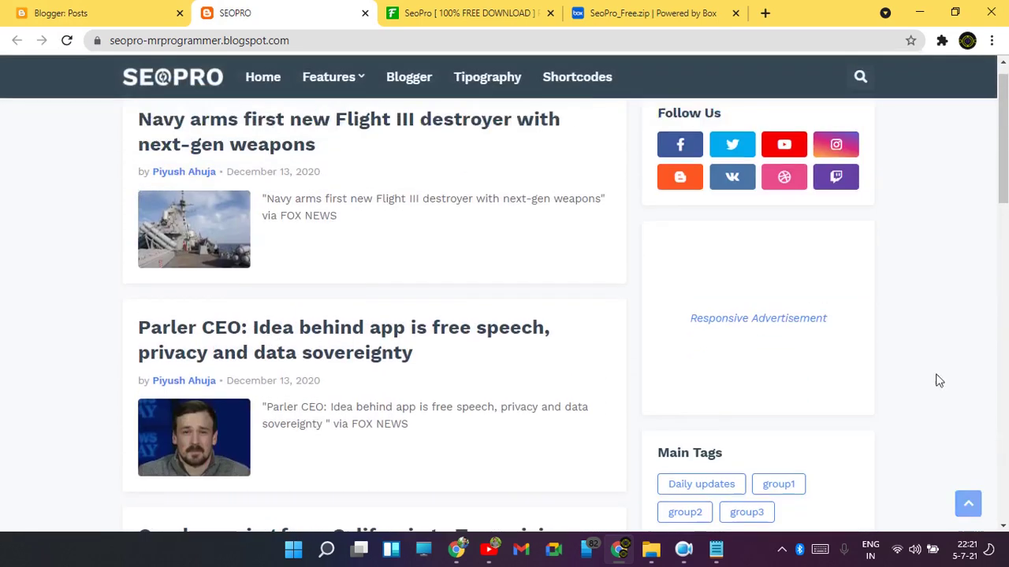
# Open the blog settings, and examine the live home page's post list down to Load More and the footer.
pyautogui.hotkey('ctrl', 'shift', 'Tab')
pyautogui.click(126, 491)
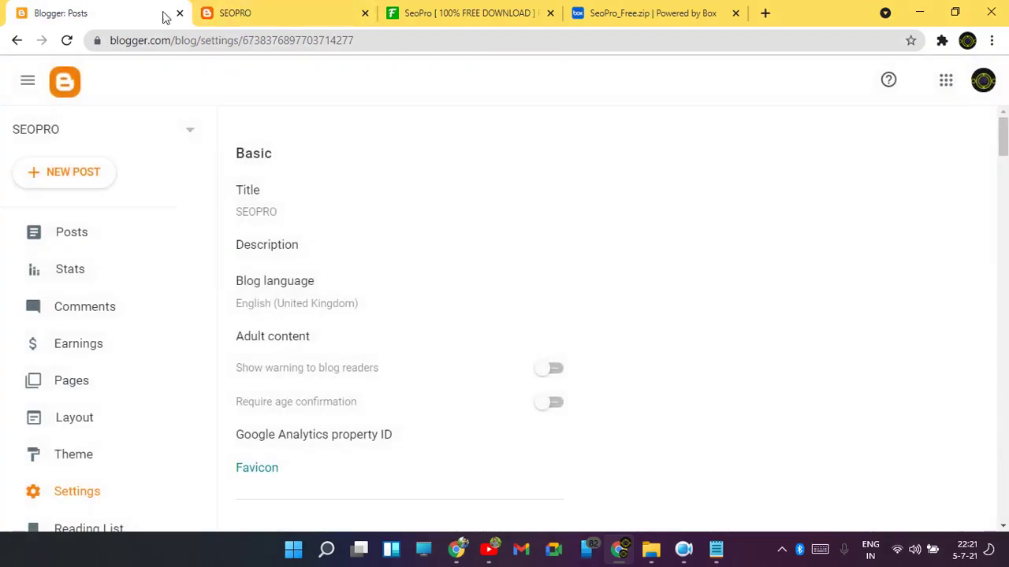
pyautogui.click(217, 13)
pyautogui.scroll(-4, 229, 304)
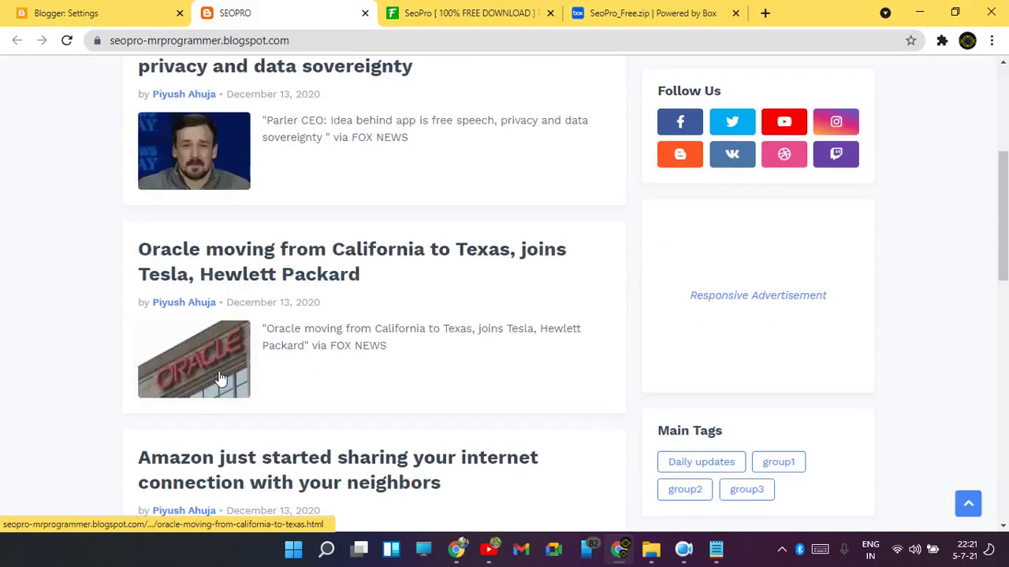
pyautogui.scroll(-8, 223, 292)
pyautogui.scroll(-3, 281, 300)
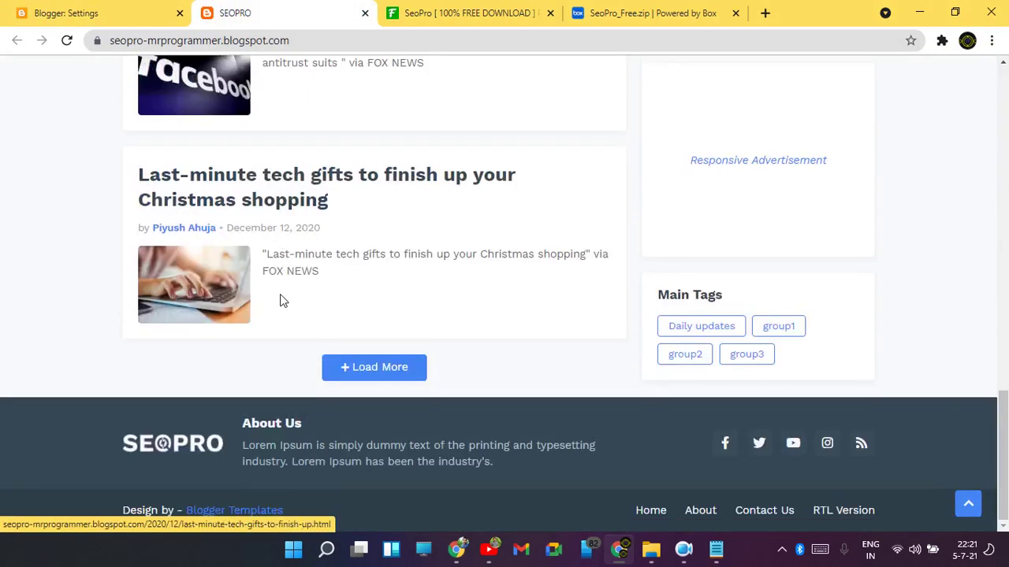
# Set the maximum number of posts shown on the main page to 20 and save the setting.
pyautogui.click(84, 11)
pyautogui.scroll(-5, 536, 457)
pyautogui.scroll(-7, 472, 461)
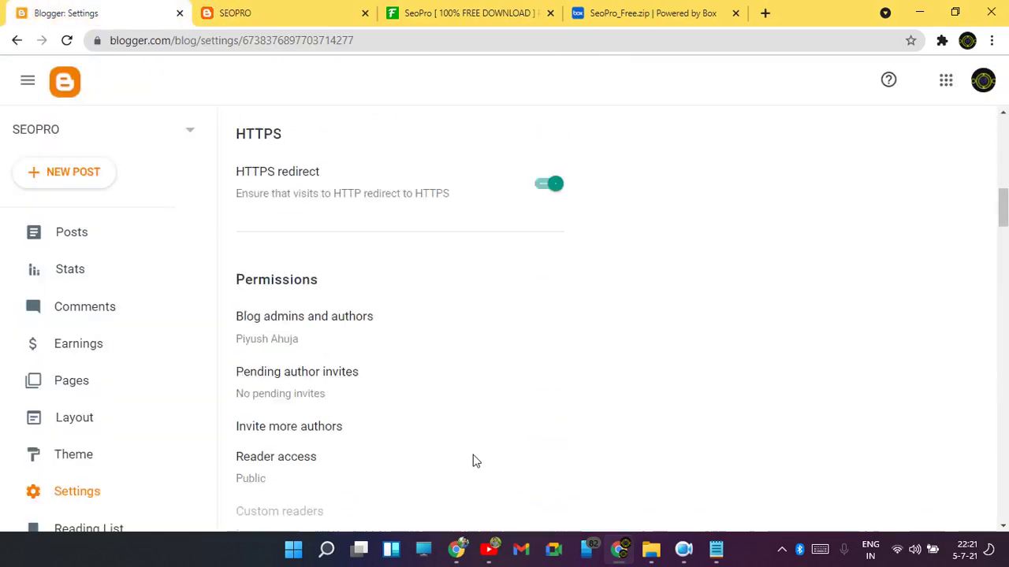
pyautogui.scroll(5, 516, 418)
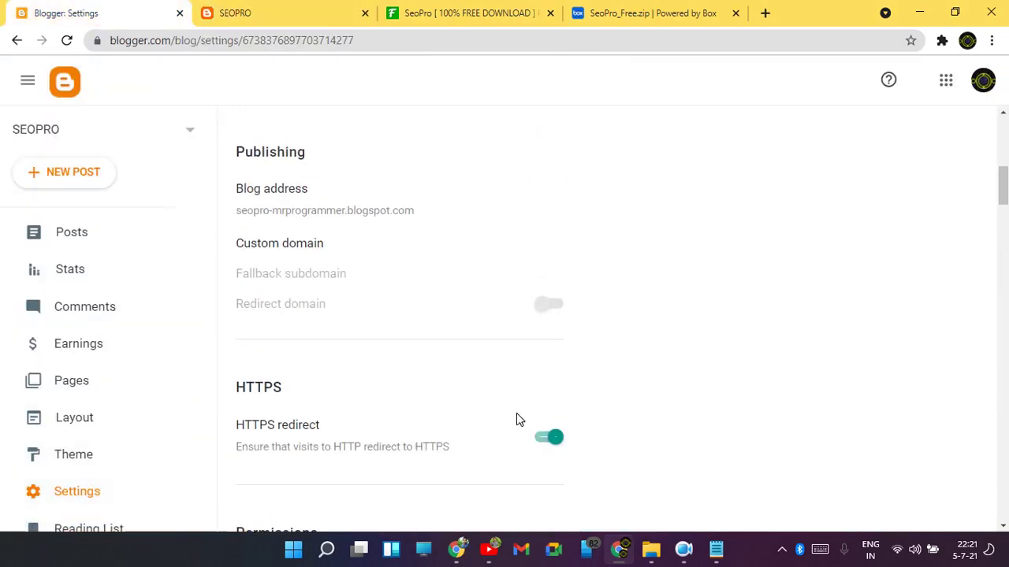
pyautogui.scroll(6, 518, 416)
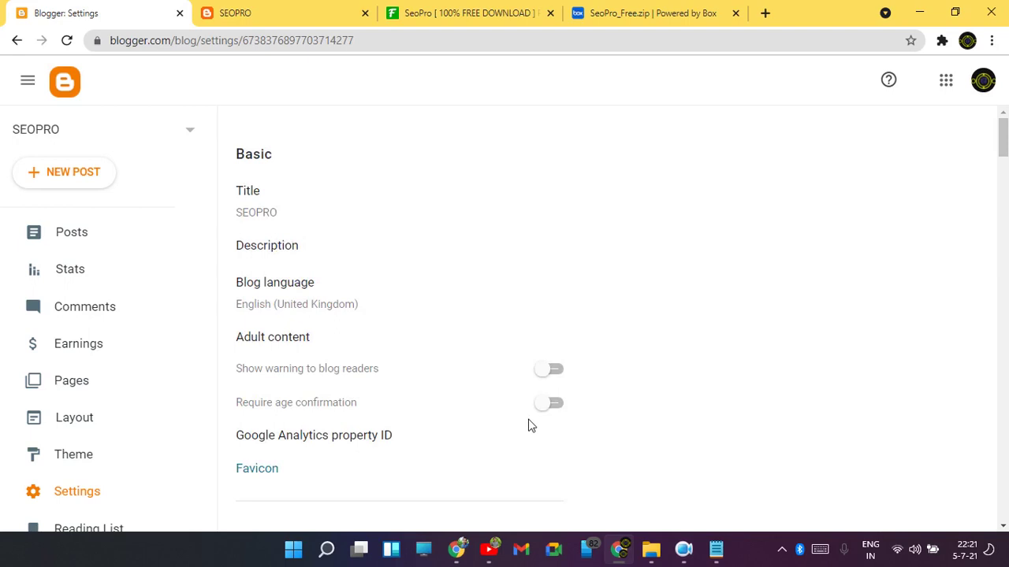
pyautogui.scroll(-5, 527, 424)
pyautogui.scroll(-3, 530, 421)
pyautogui.scroll(-6, 530, 419)
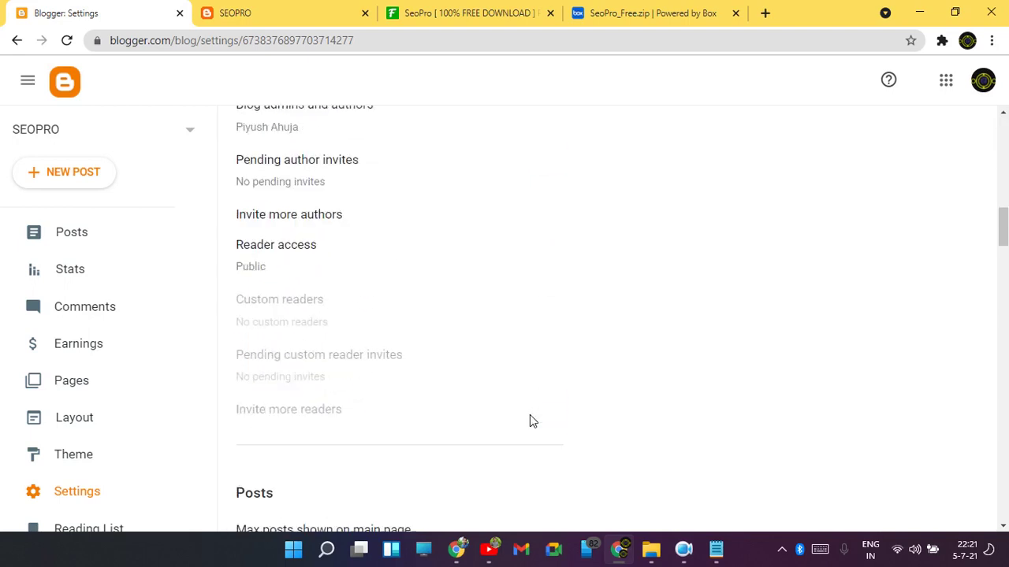
pyautogui.doubleClick(265, 263)
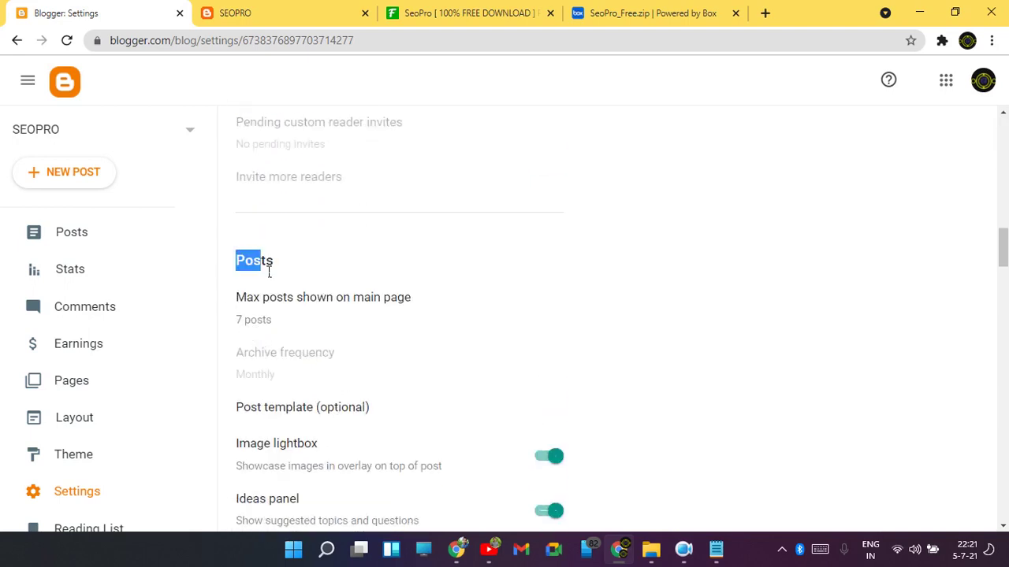
pyautogui.click(294, 336)
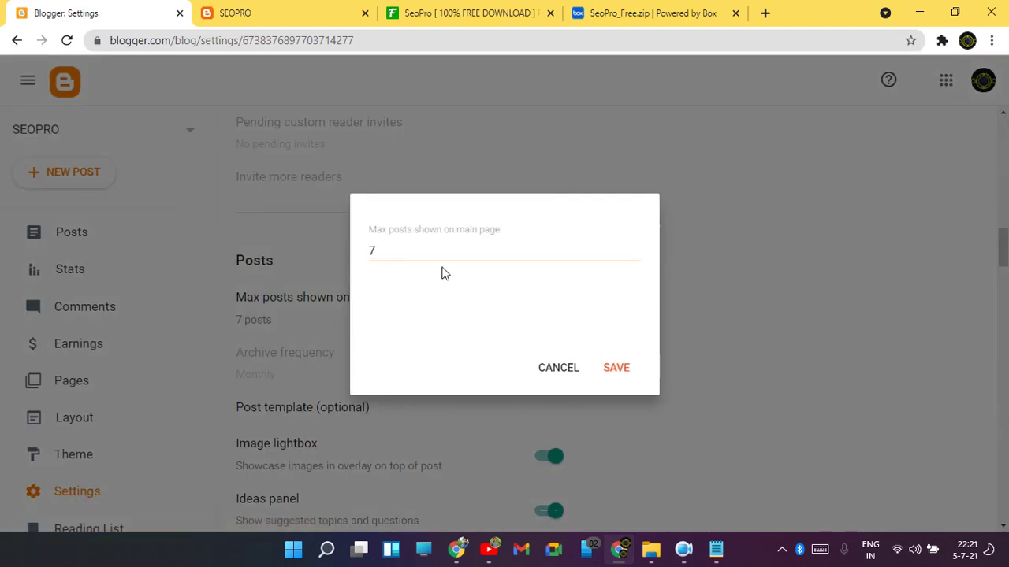
pyautogui.moveTo(410, 252); pyautogui.dragTo(296, 253)
pyautogui.write('20')
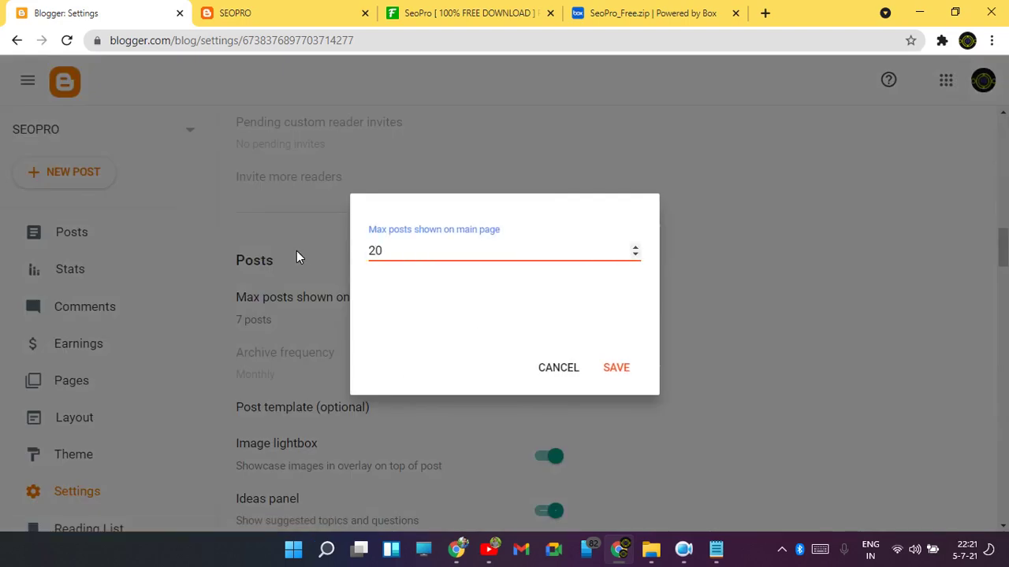
pyautogui.click(624, 366)
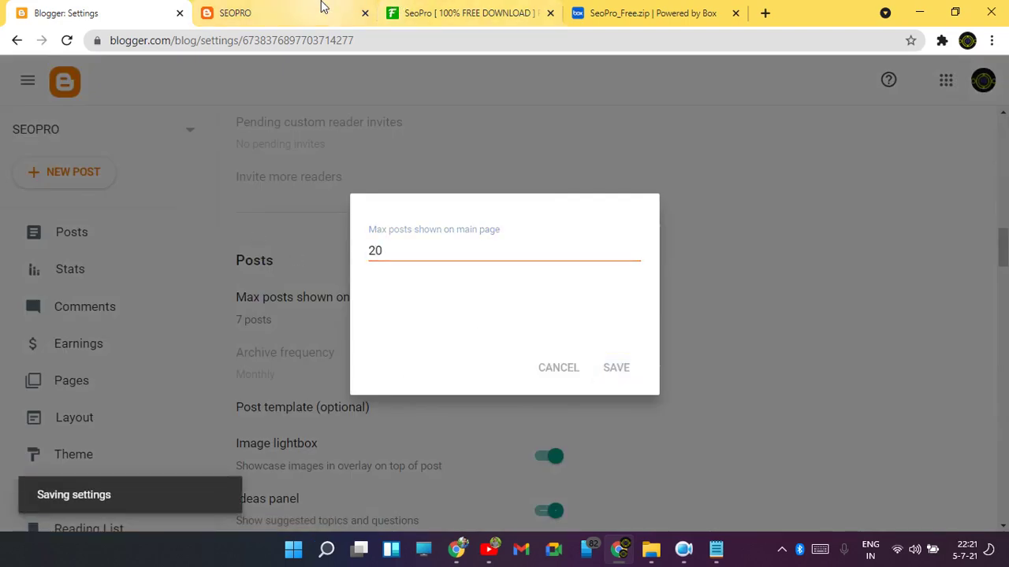
# Reload the live blog and check the longer post list and the footer, finishing back at the page's start.
pyautogui.click(322, 9)
pyautogui.hotkey('ctrl', 'shift', 'Tab')
pyautogui.click(277, 9)
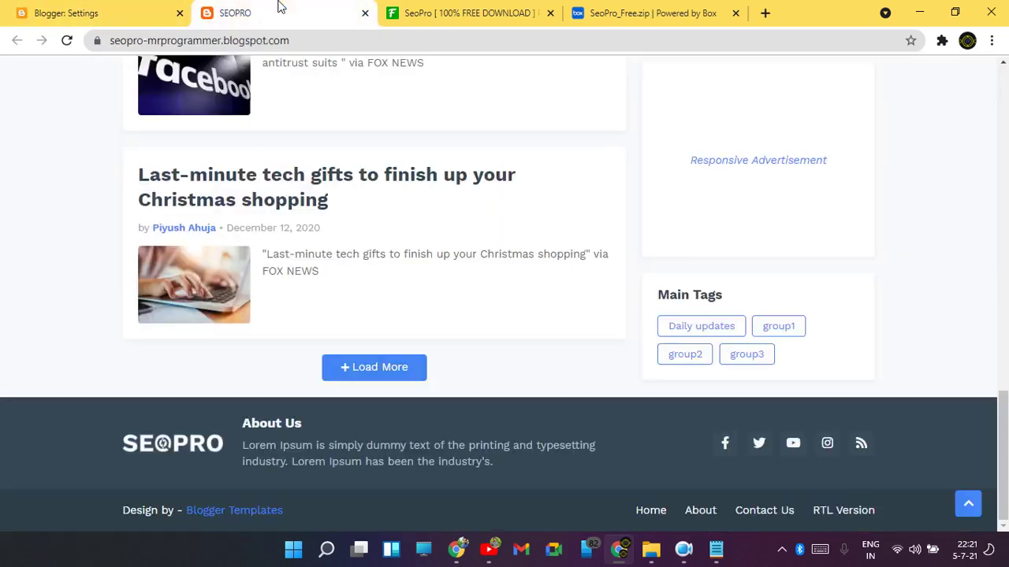
pyautogui.click(68, 41)
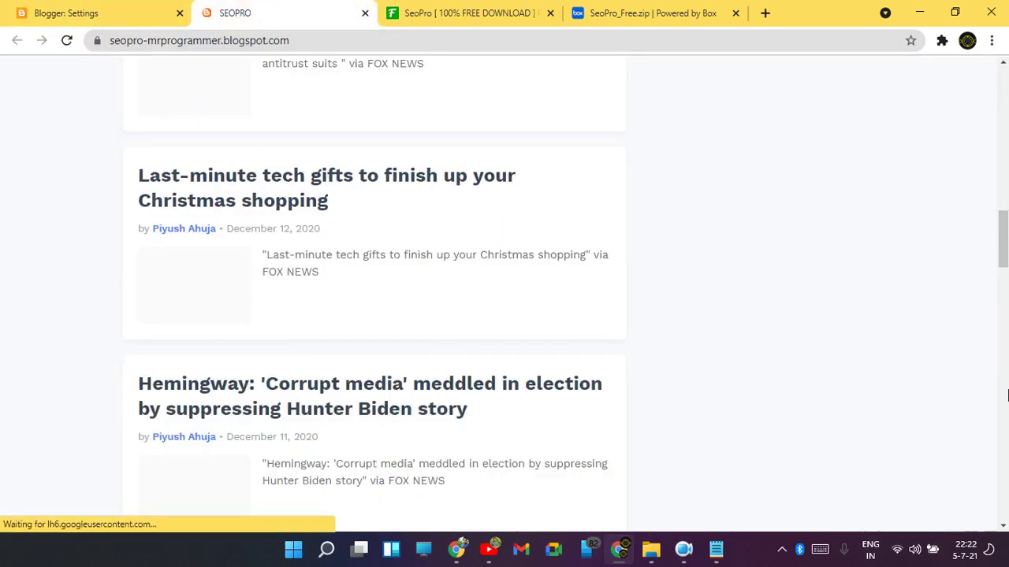
pyautogui.scroll(-20, 670, 487)
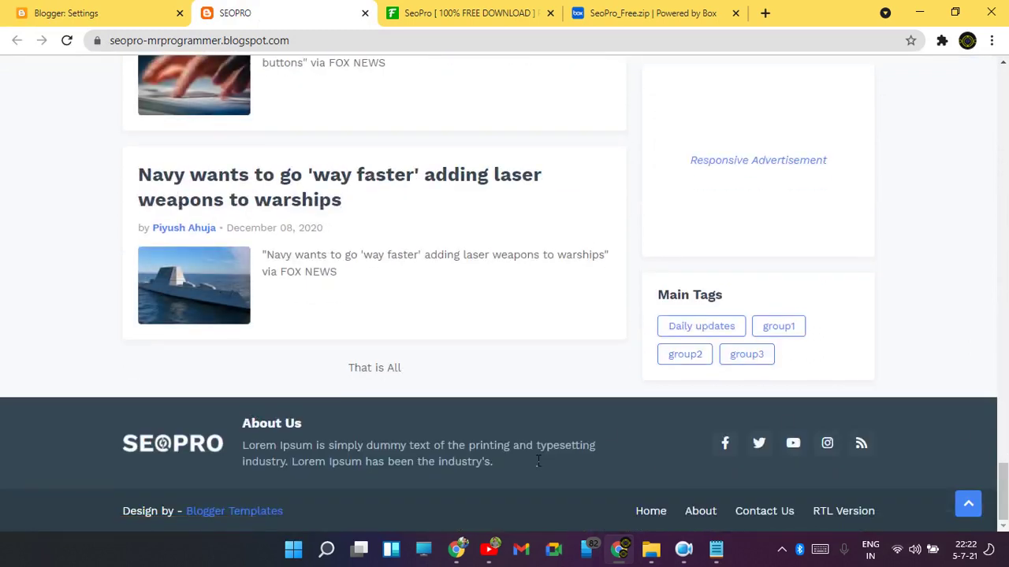
pyautogui.moveTo(893, 518); pyautogui.dragTo(104, 439)
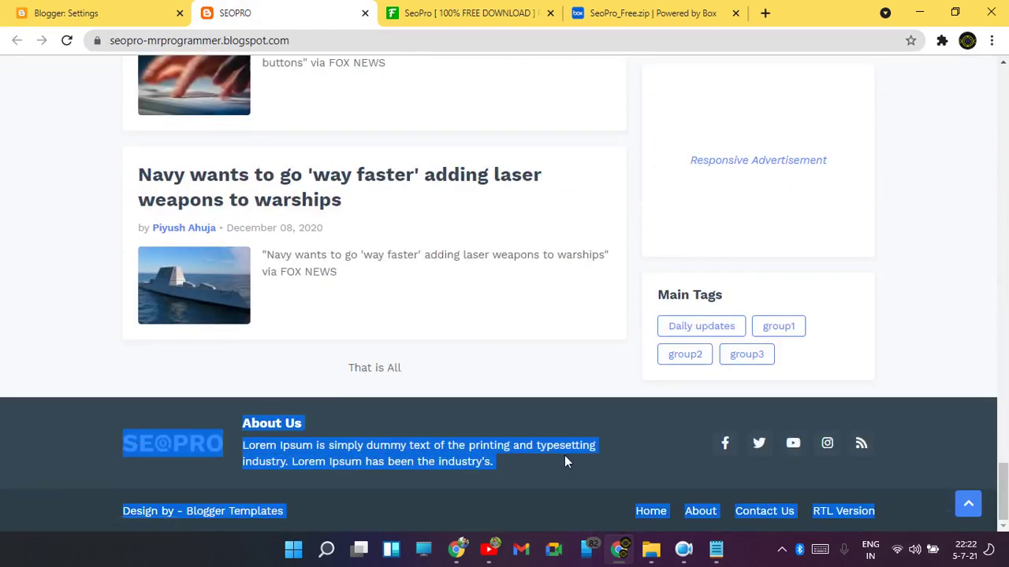
pyautogui.moveTo(1003, 516); pyautogui.dragTo(995, 44)
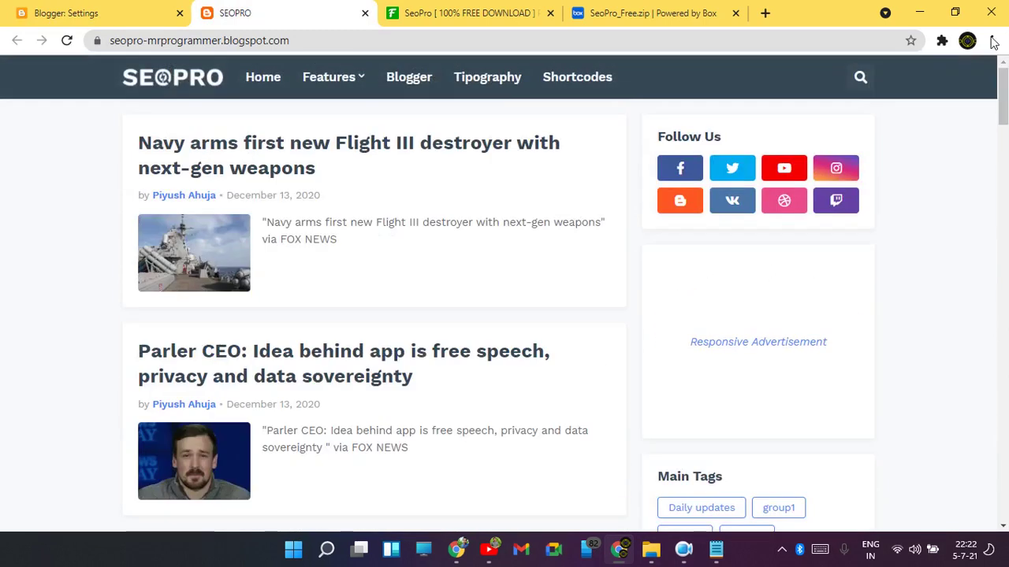
# Select the live blog's address, and search Google for "speed test google website" in place of the SeoPro download page.
pyautogui.doubleClick(407, 50)
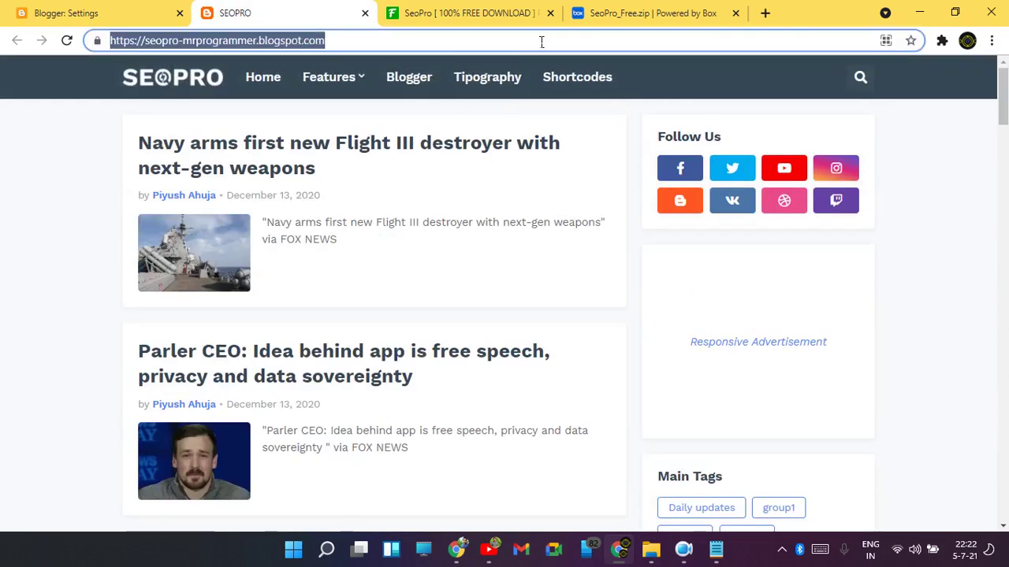
pyautogui.click(659, 12)
pyautogui.click(524, 16)
pyautogui.click(524, 39)
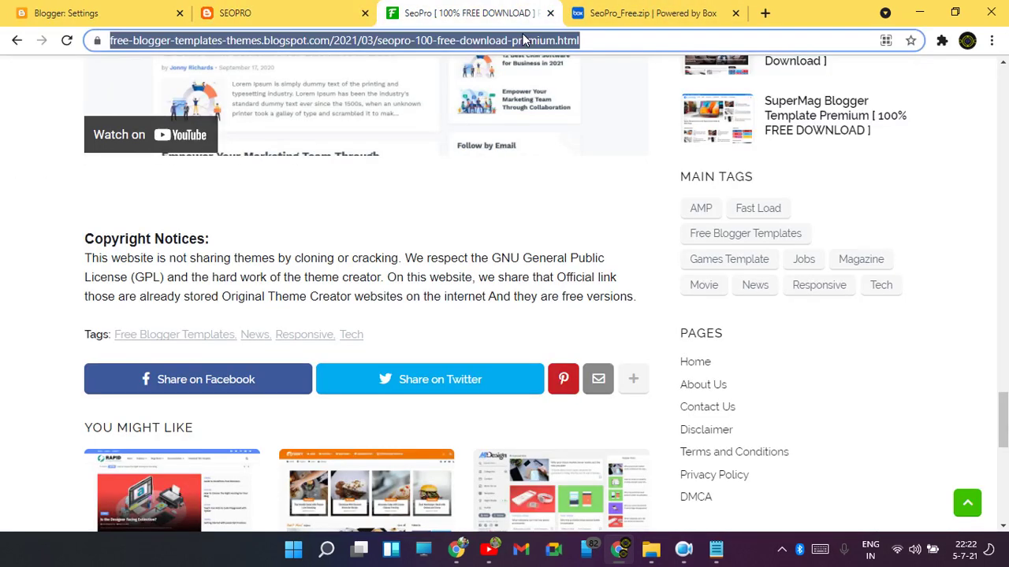
pyautogui.write('spped')
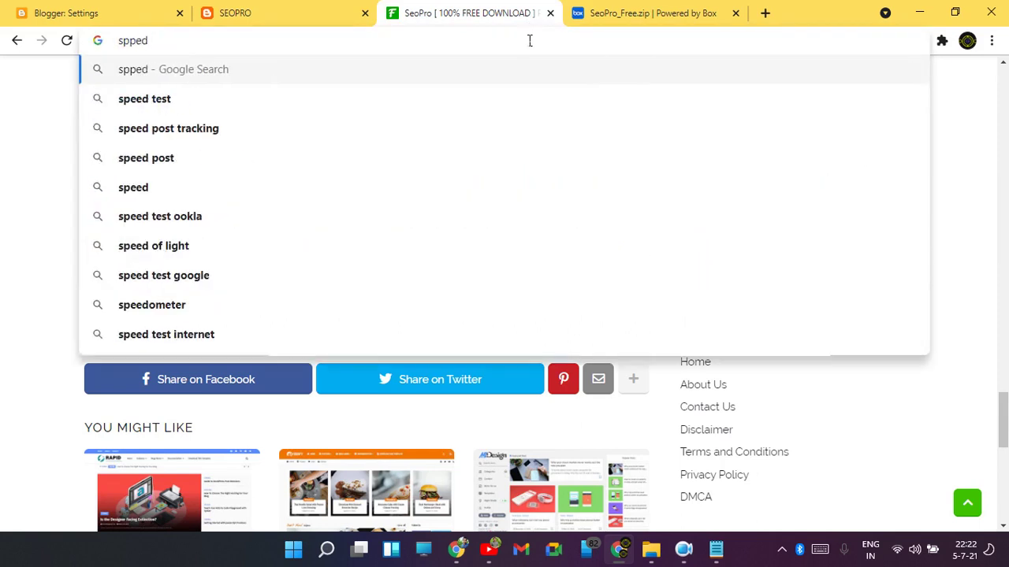
pyautogui.press('Down')
pyautogui.press('Down')
pyautogui.press('Return')
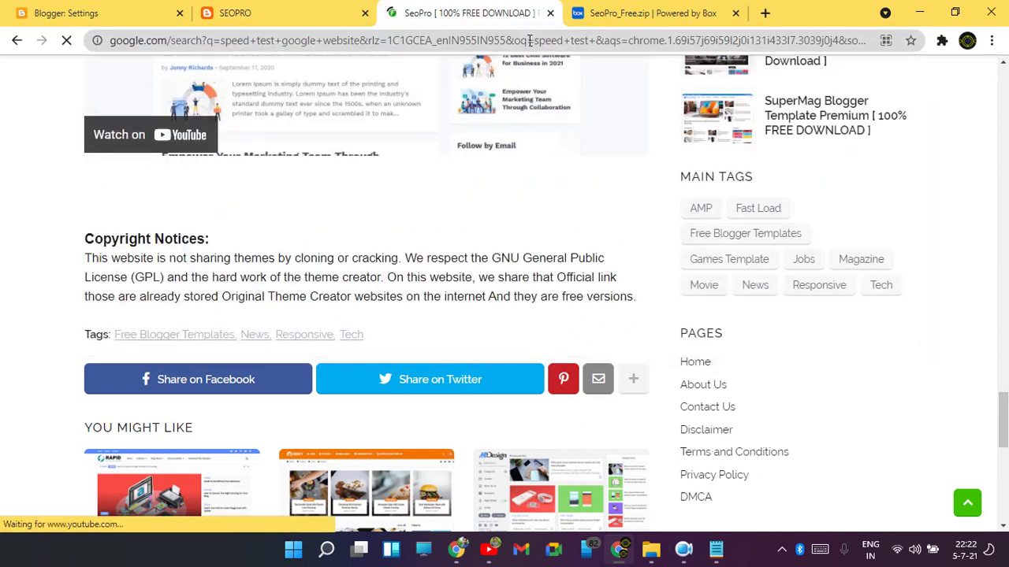
pyautogui.click(260, 224)
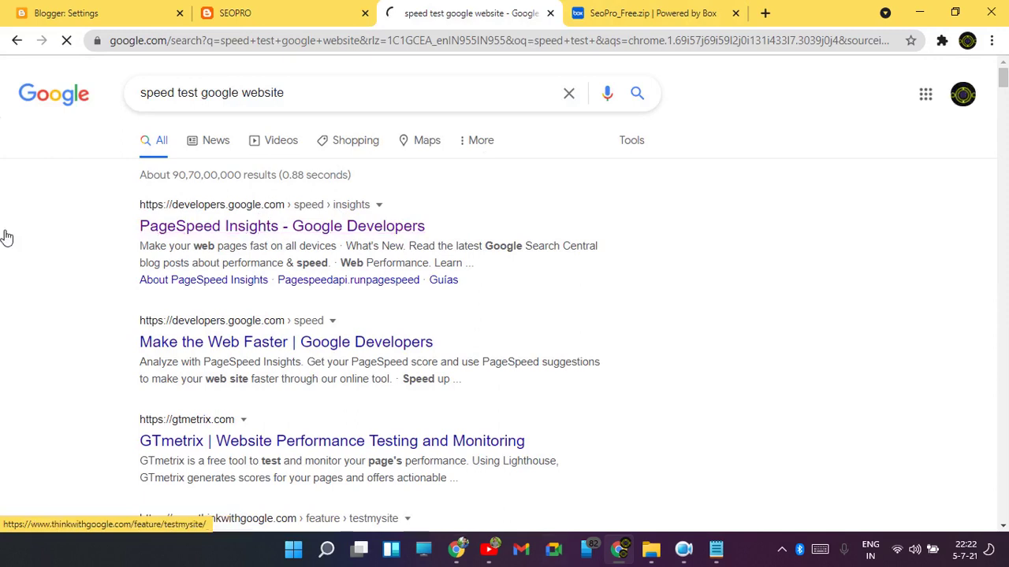
pyautogui.click(365, 208)
pyautogui.write('https://seopro-mrprogrammer.blogspot.com/')
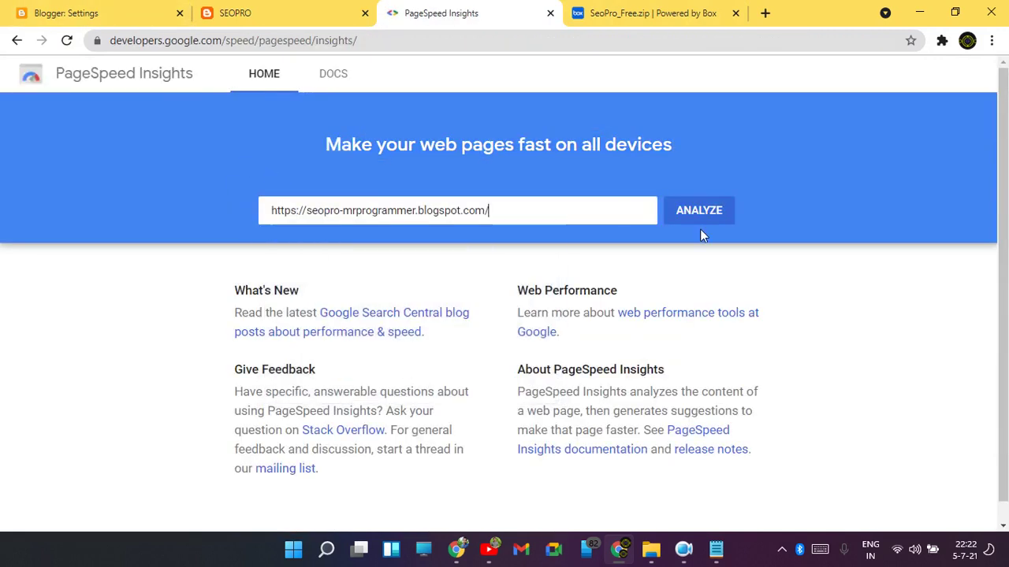
pyautogui.click(699, 221)
pyautogui.click(734, 13)
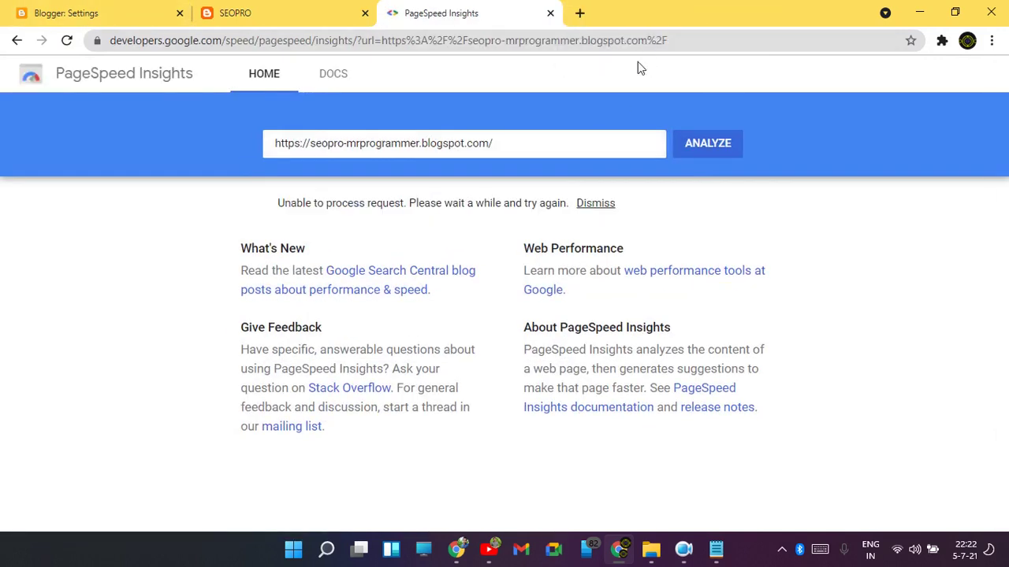
# Retry the PageSpeed Insights analysis of the blog, dismiss the notice, reload the page, and glance at the live blog.
pyautogui.click(708, 148)
pyautogui.click(584, 206)
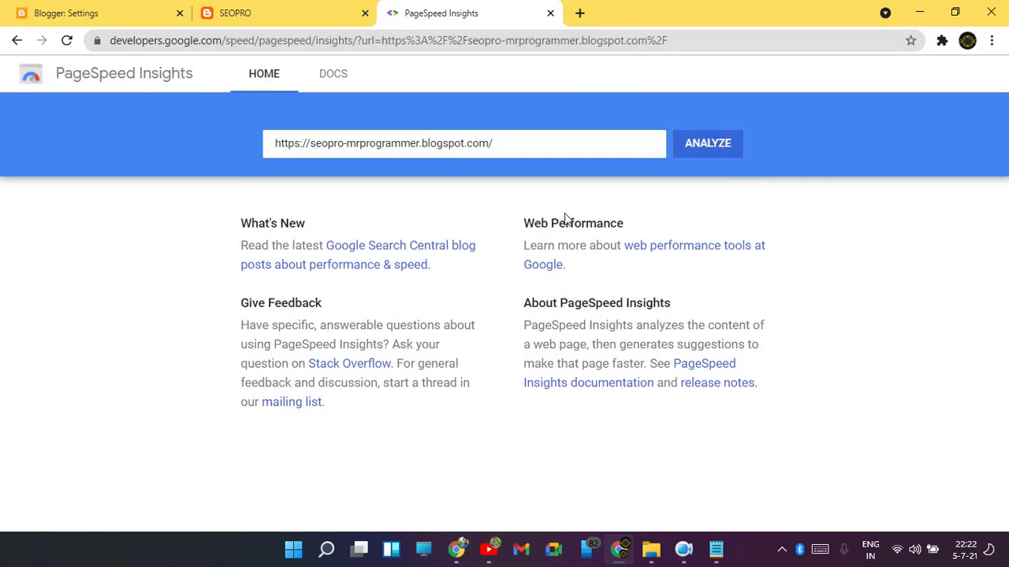
pyautogui.click(67, 40)
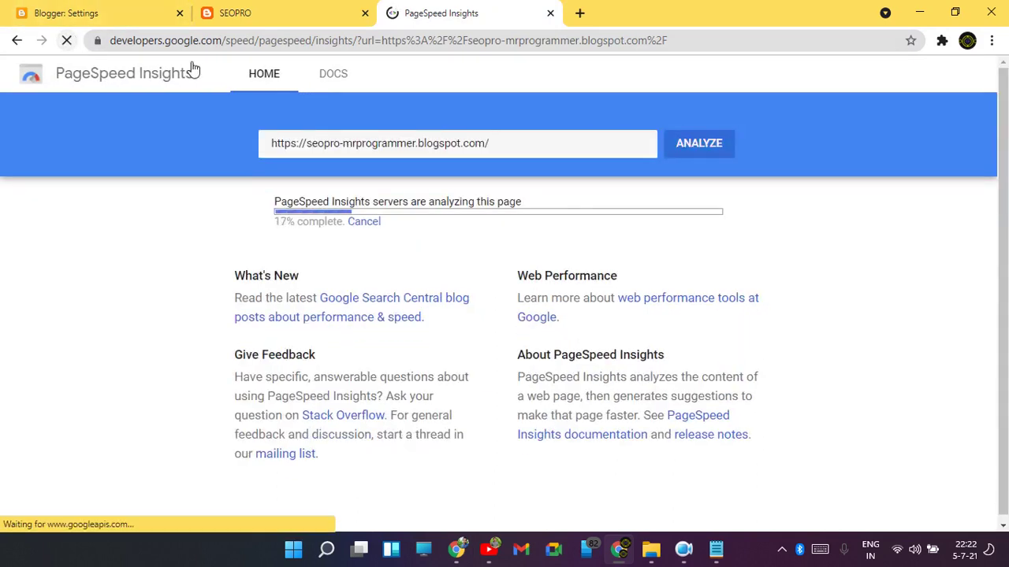
pyautogui.click(331, 9)
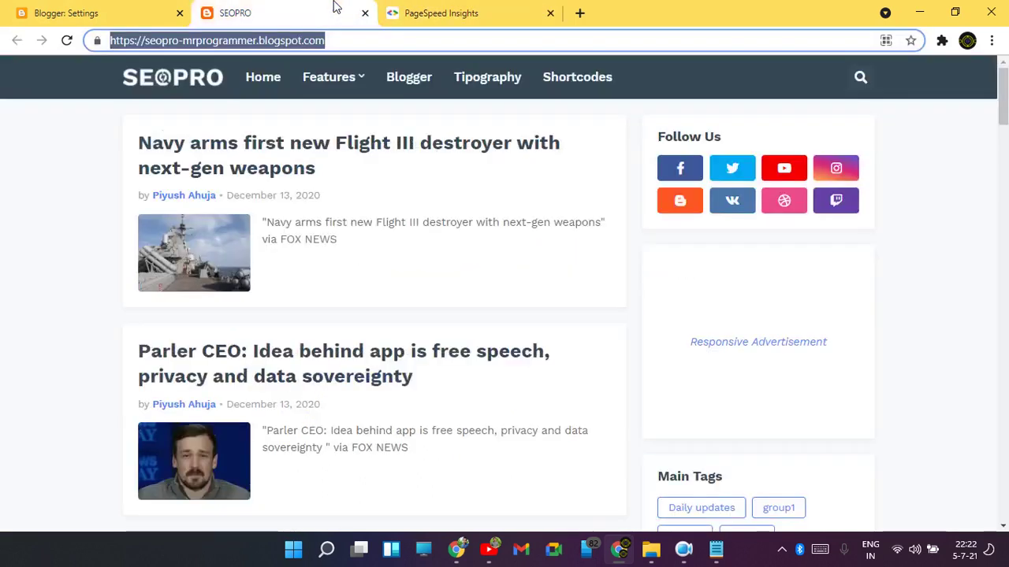
pyautogui.click(451, 14)
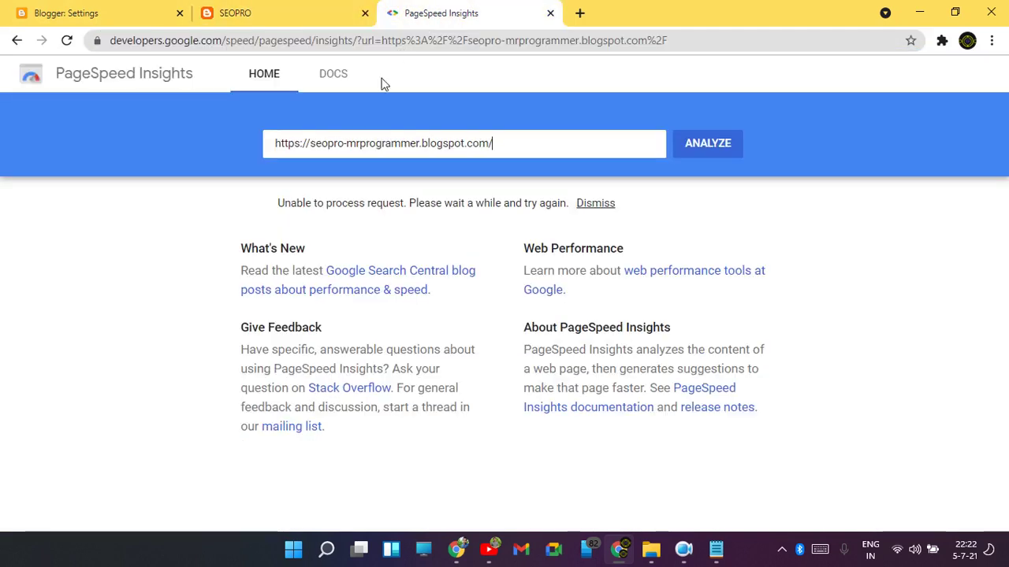
pyautogui.click(18, 40)
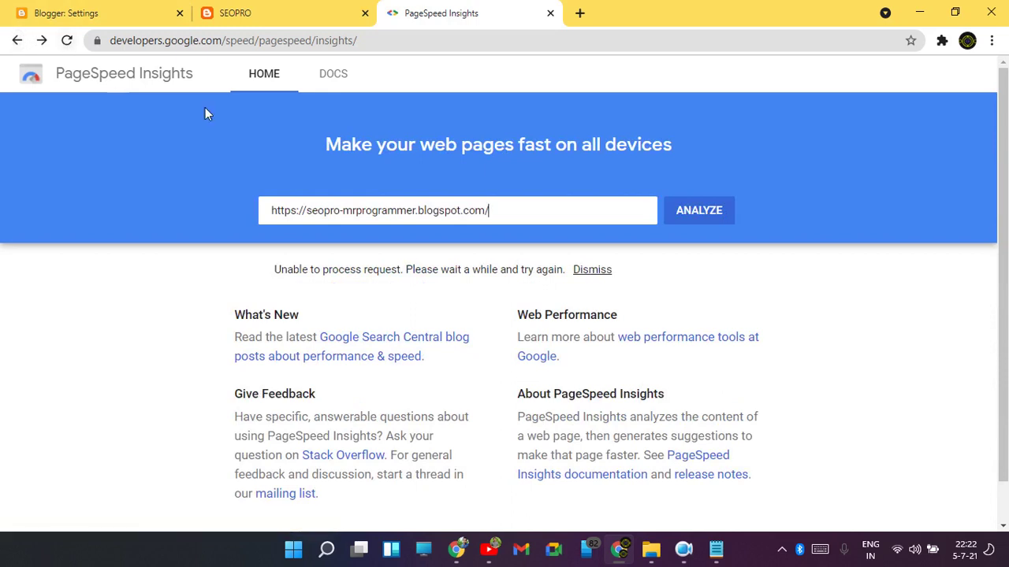
pyautogui.click(271, 43)
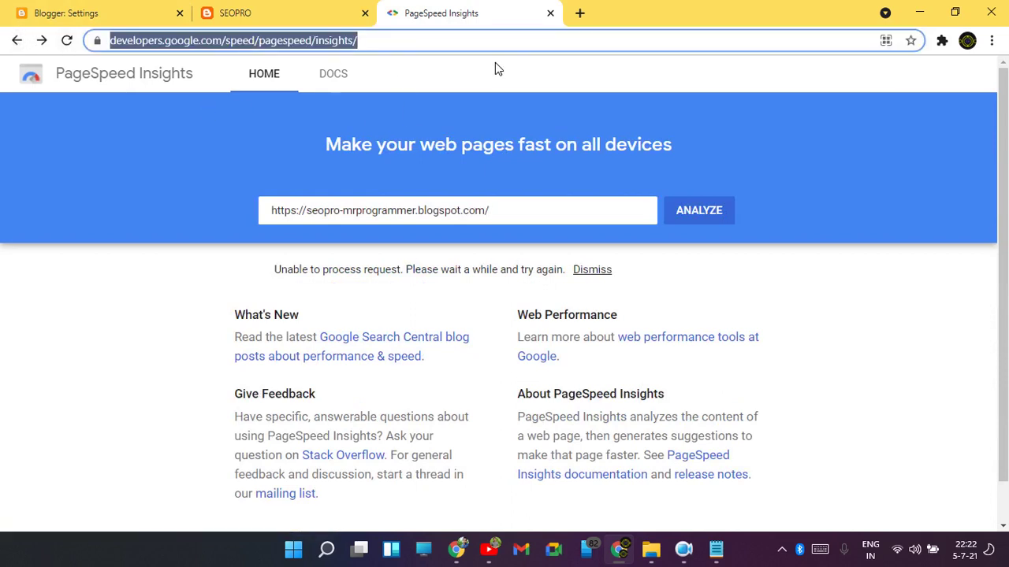
pyautogui.click(16, 41)
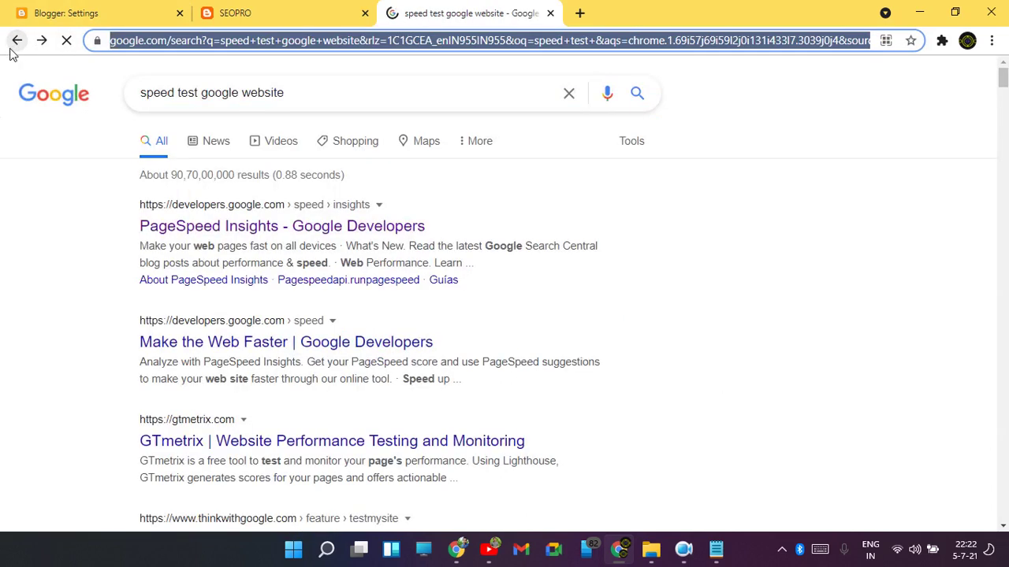
pyautogui.click(283, 449)
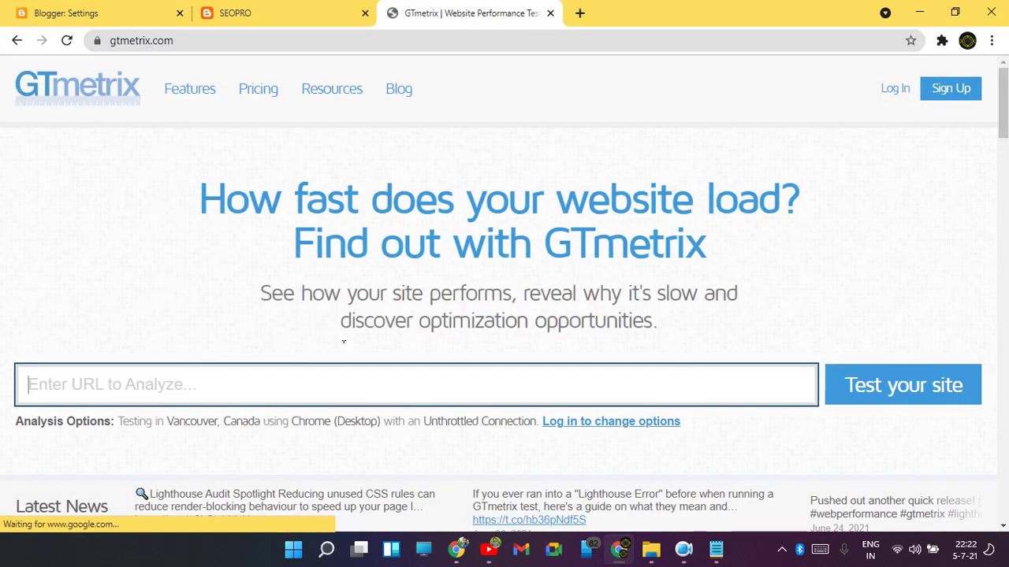
pyautogui.write('https://seopro-mrprogrammer.blogspot.com/')
pyautogui.click(936, 400)
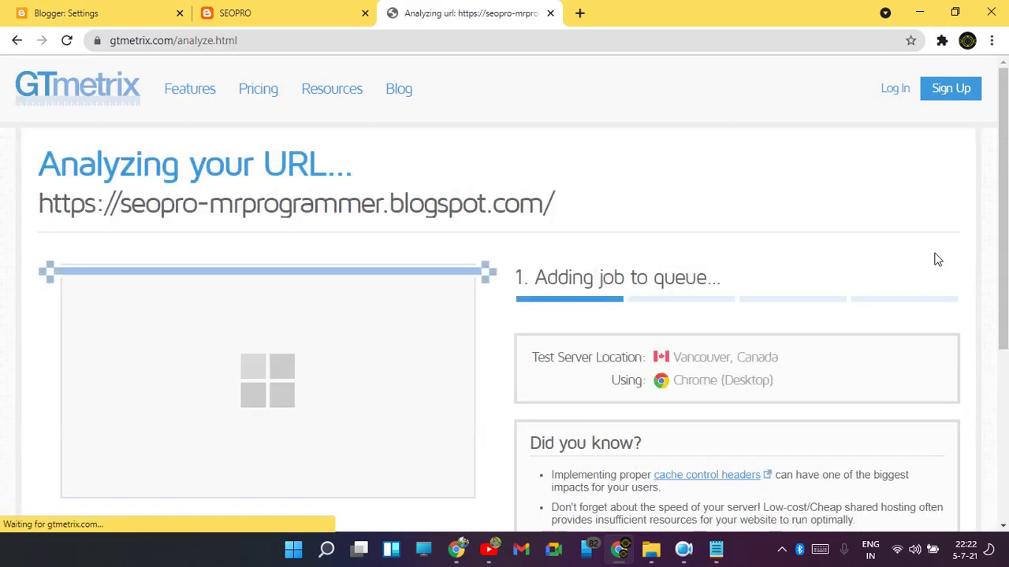
pyautogui.scroll(-2, 913, 264)
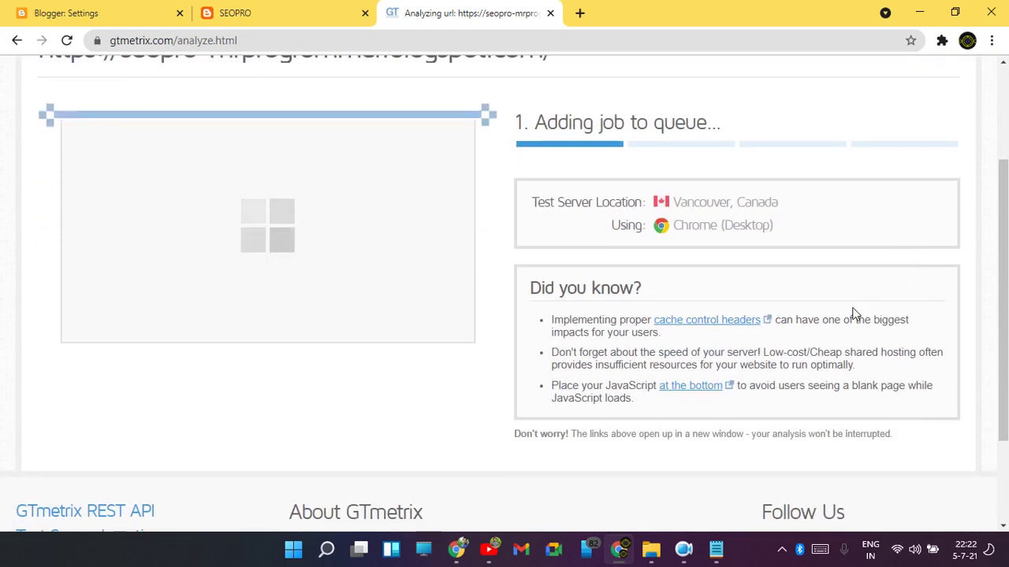
pyautogui.scroll(2, 90, 250)
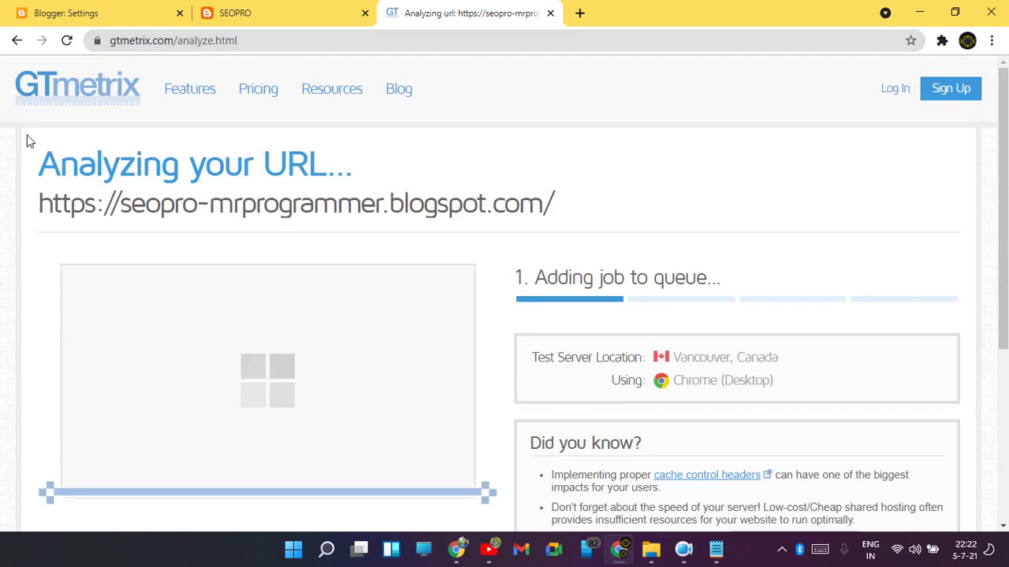
pyautogui.scroll(-1, 76, 99)
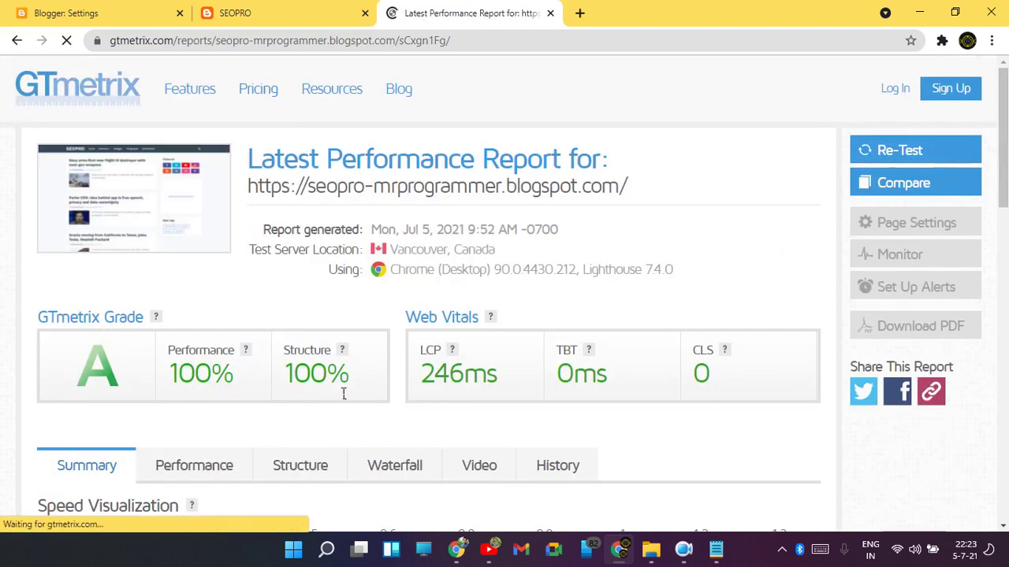
# Examine the GTmetrix report's grade, Web Vitals, speed visualization, top issues and page details, finishing at the report's start.
pyautogui.moveTo(165, 383); pyautogui.dragTo(351, 379)
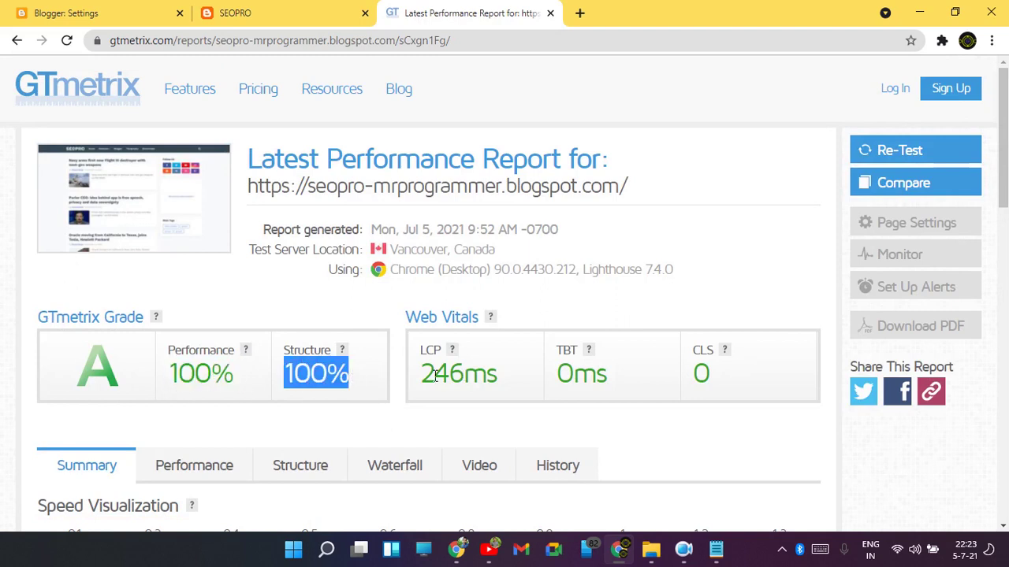
pyautogui.moveTo(434, 376); pyautogui.dragTo(499, 379)
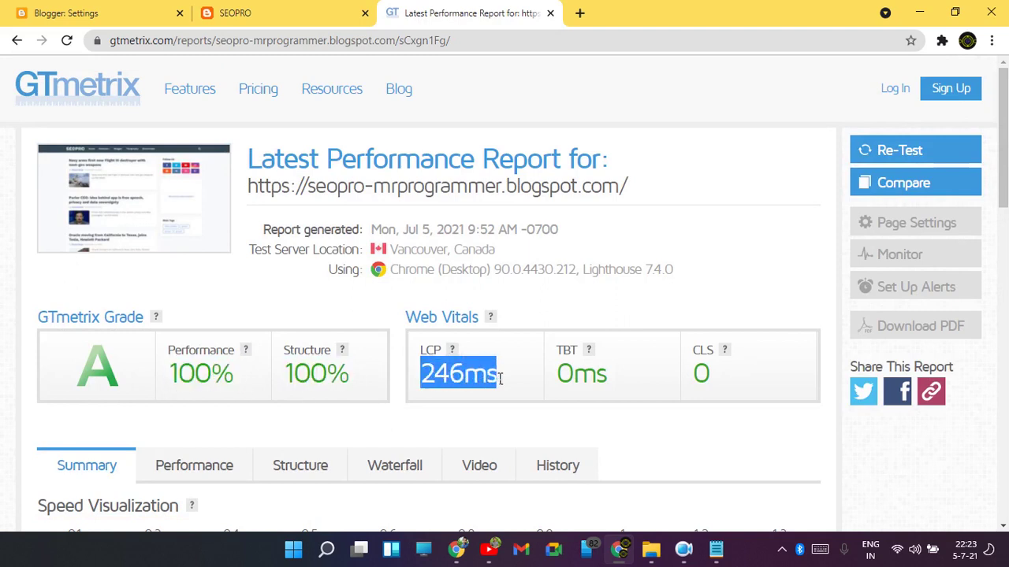
pyautogui.scroll(-5, 499, 379)
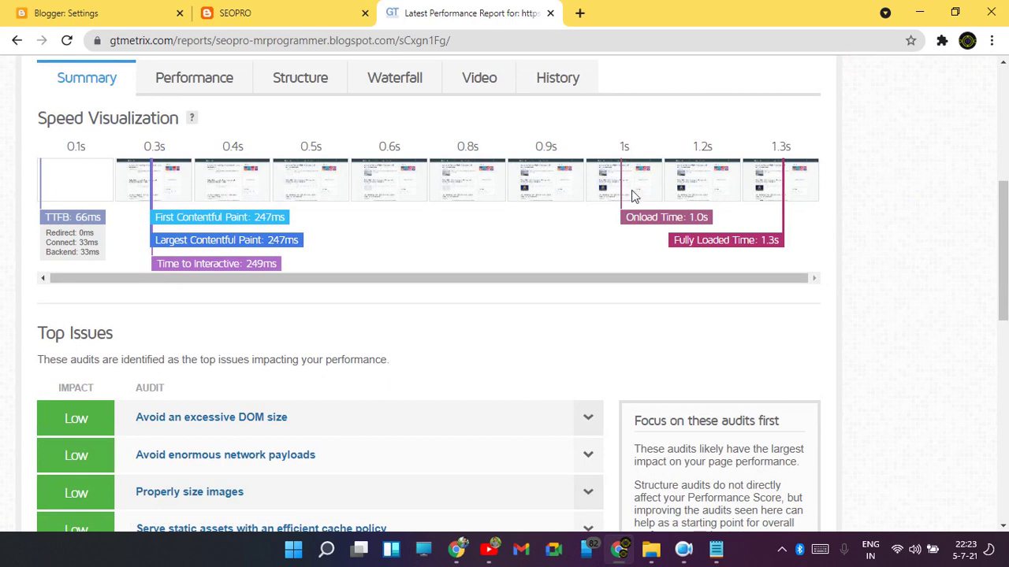
pyautogui.scroll(-4, 764, 204)
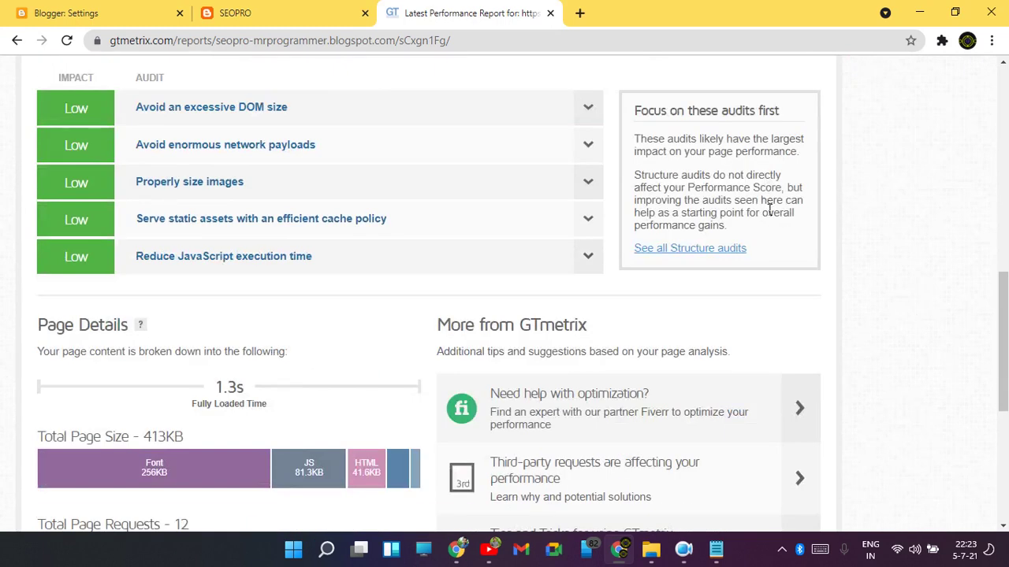
pyautogui.scroll(-5, 62, 131)
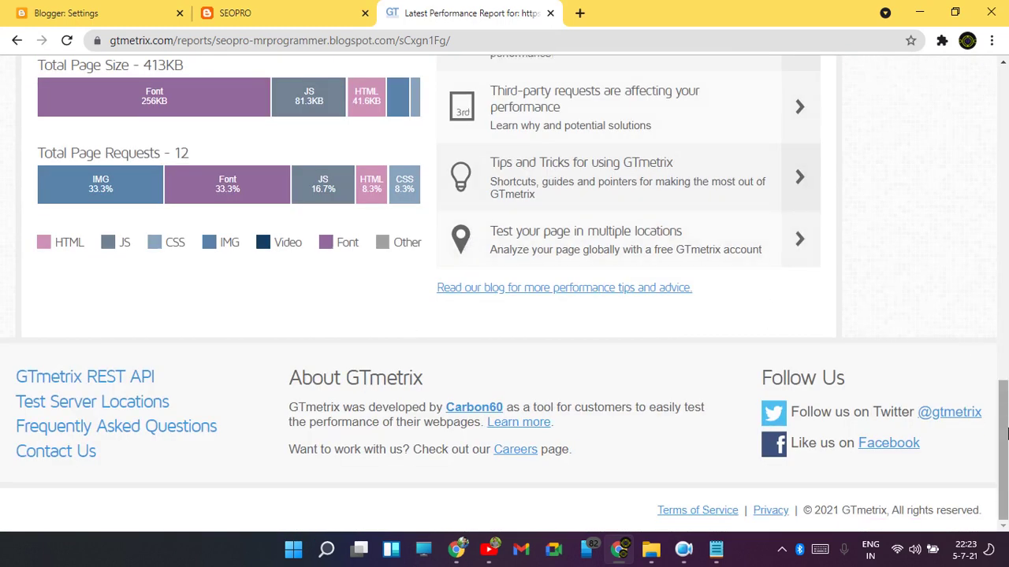
pyautogui.moveTo(1004, 432); pyautogui.dragTo(1003, 118)
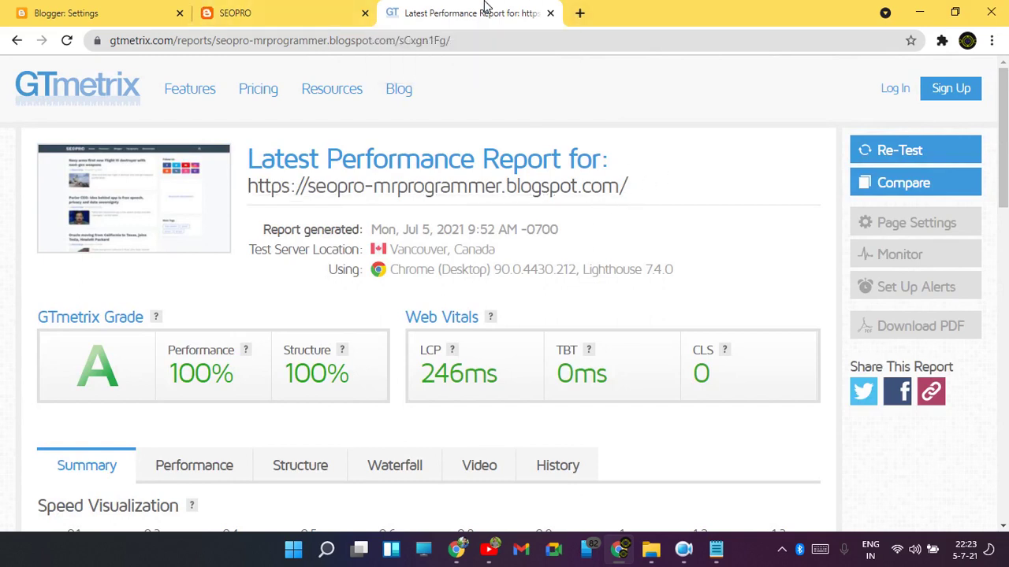
# In a new incognito window, search Google for "speed test google website" and open PageSpeed Insights.
pyautogui.hotkey('ctrl', 'shift', 'n')
pyautogui.write('speed test google website')
pyautogui.press('Return')
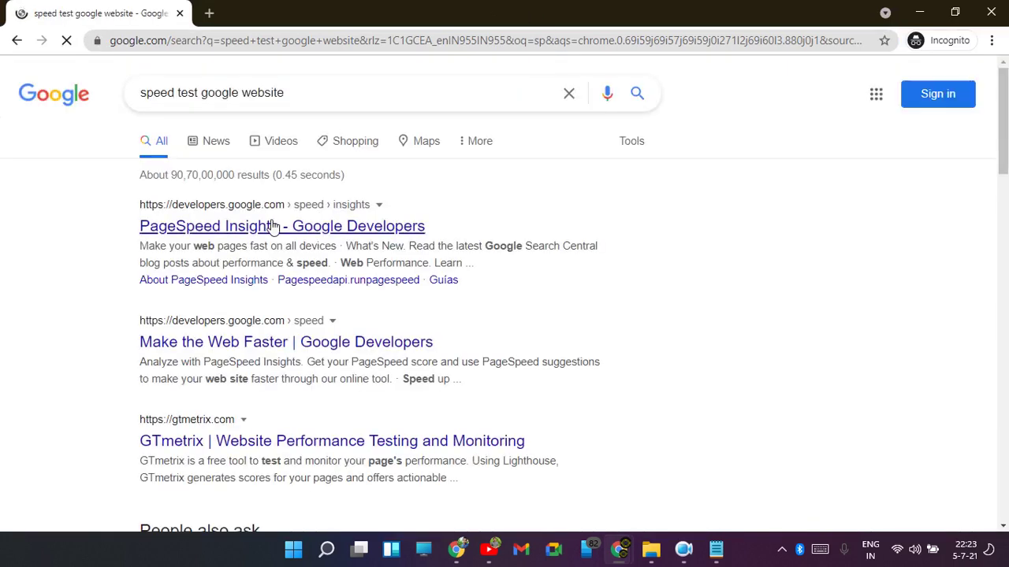
pyautogui.click(272, 227)
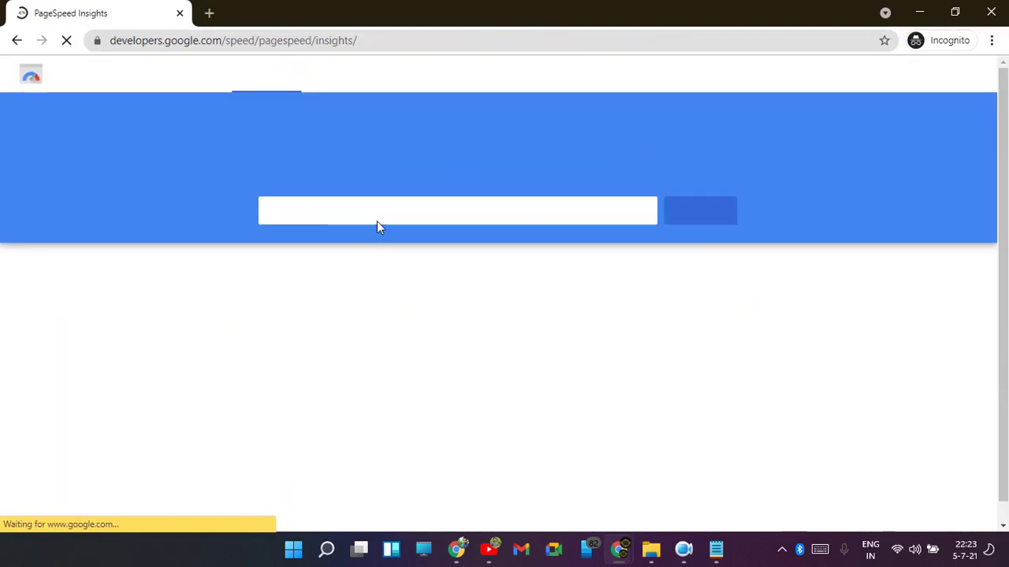
pyautogui.click(377, 222)
pyautogui.write('https://seopro-mrprogrammer.blogspot.com/')
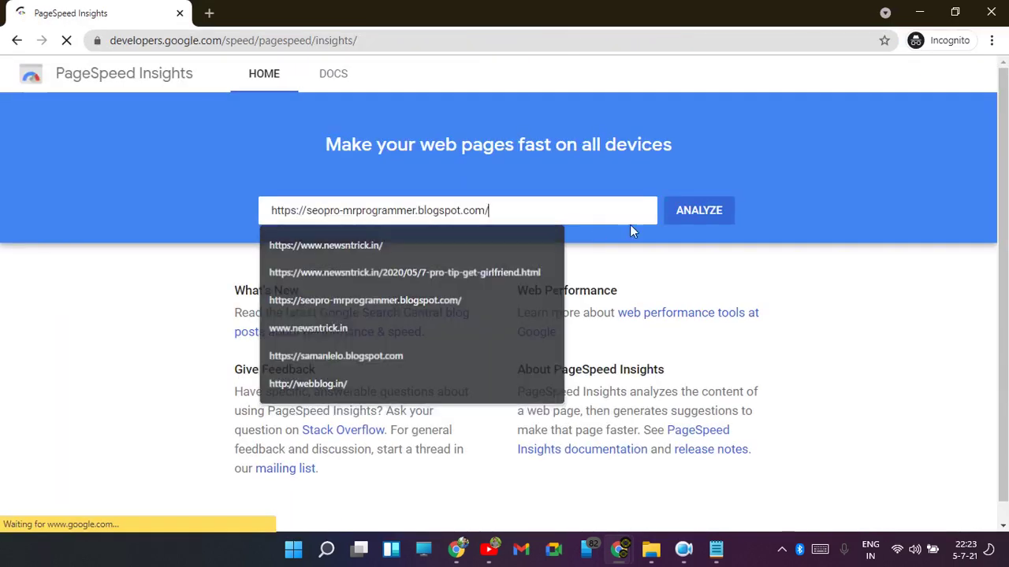
pyautogui.click(699, 210)
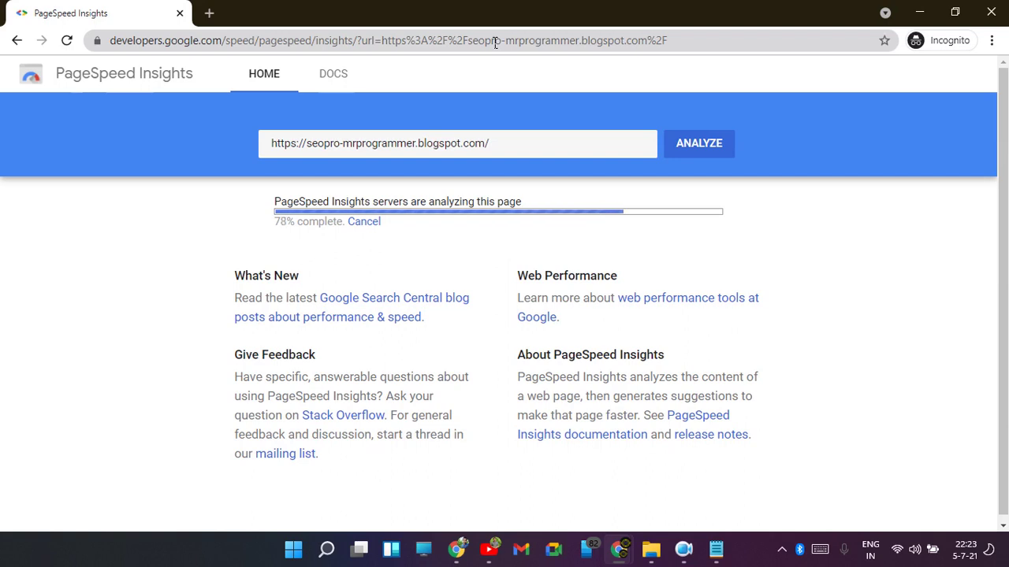
pyautogui.scroll(-3, 784, 214)
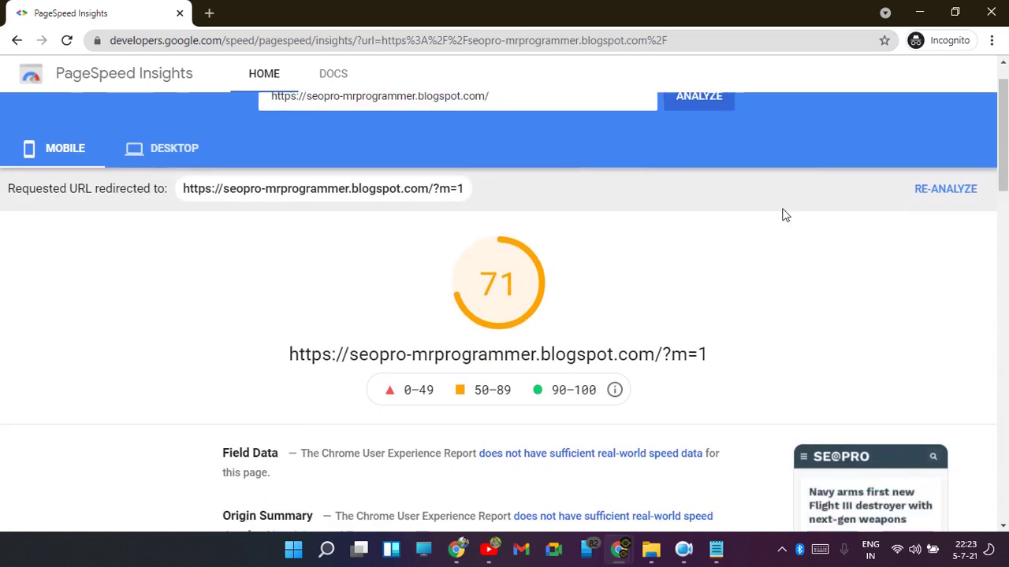
pyautogui.scroll(3, 993, 220)
pyautogui.click(949, 238)
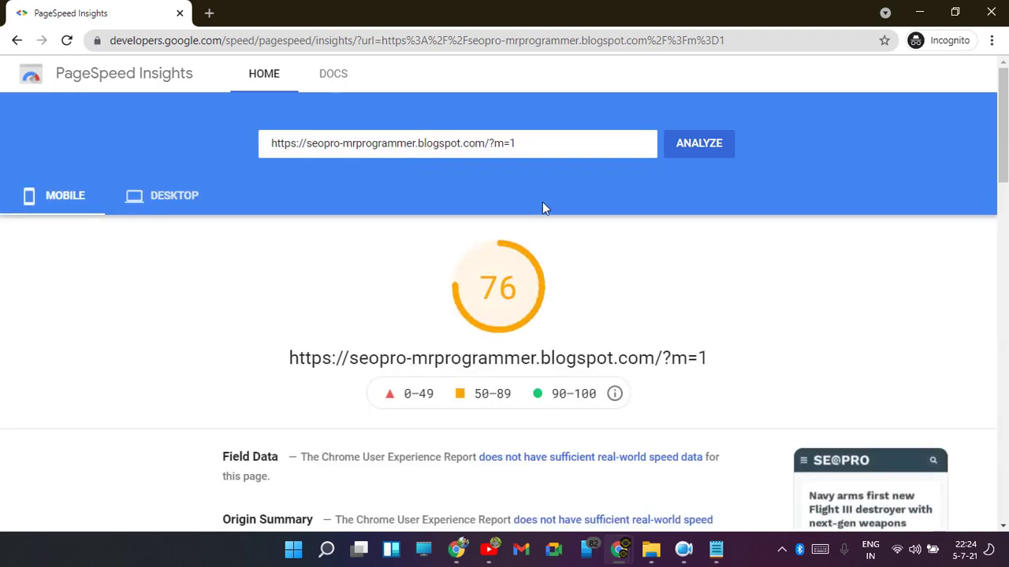
# Compare the mobile and desktop performance scores of the analyzed blog, finishing on the mobile result.
pyautogui.scroll(-1, 542, 201)
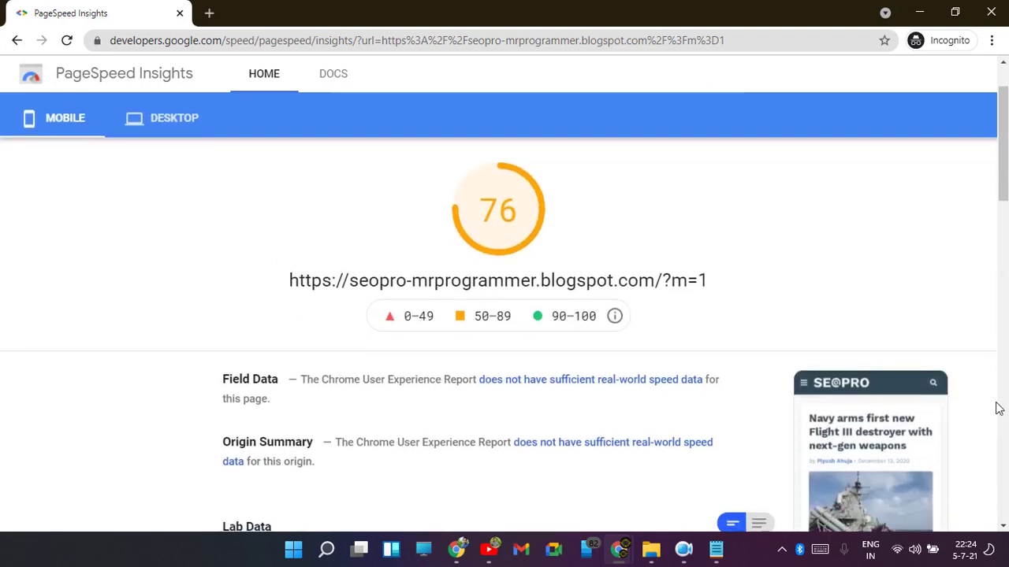
pyautogui.click(175, 118)
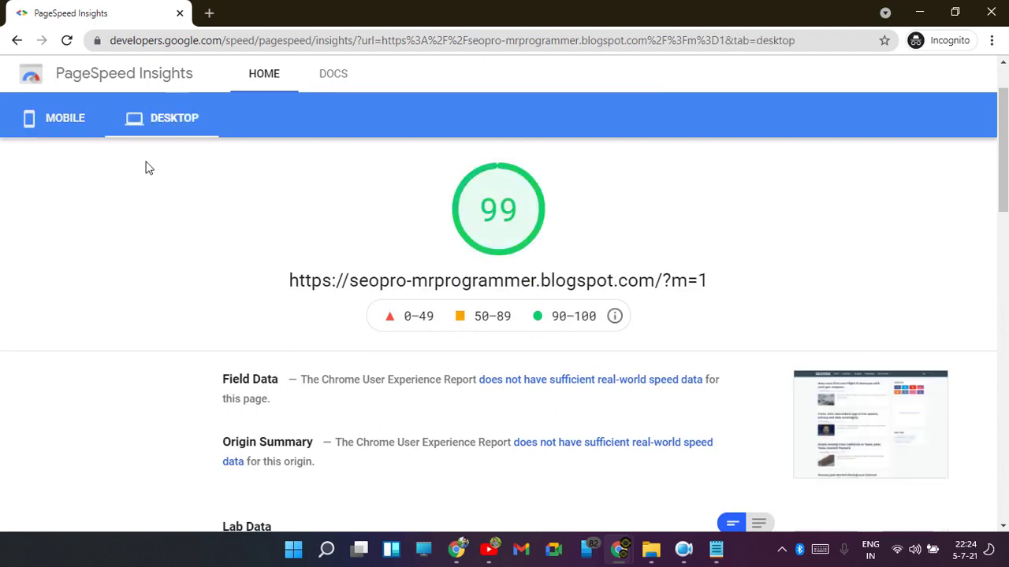
pyautogui.click(83, 135)
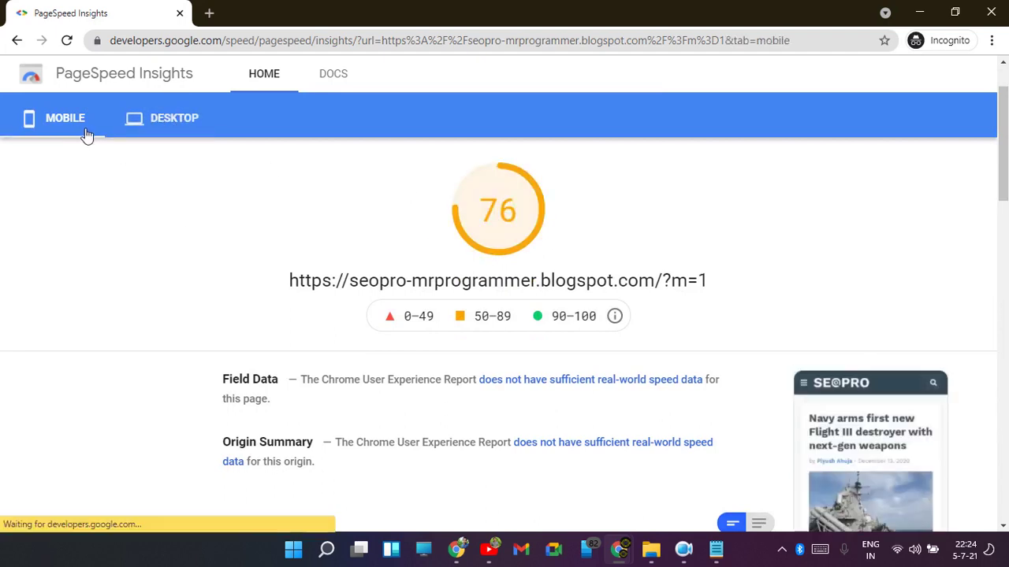
pyautogui.click(158, 118)
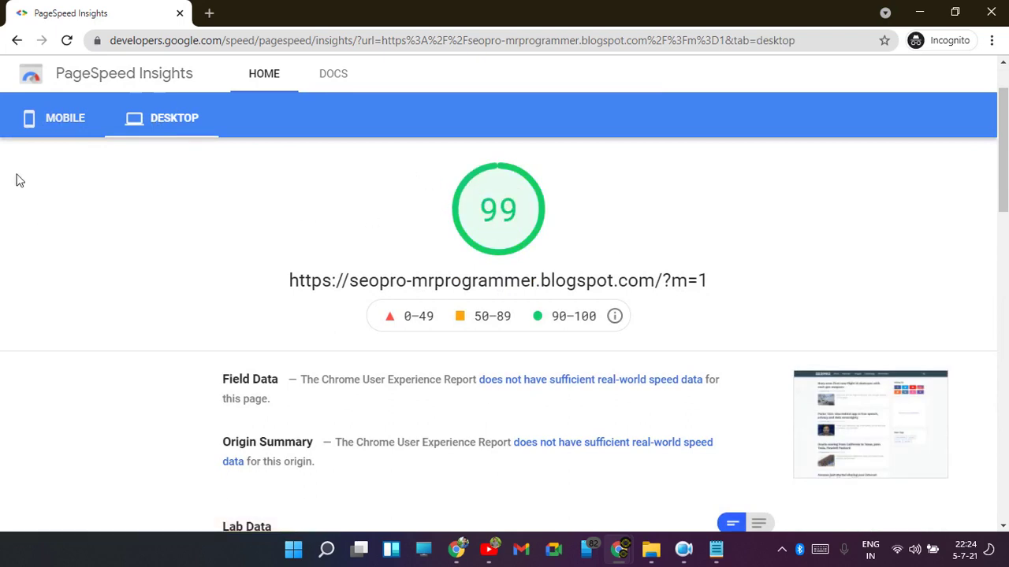
pyautogui.click(28, 128)
pyautogui.doubleClick(516, 220)
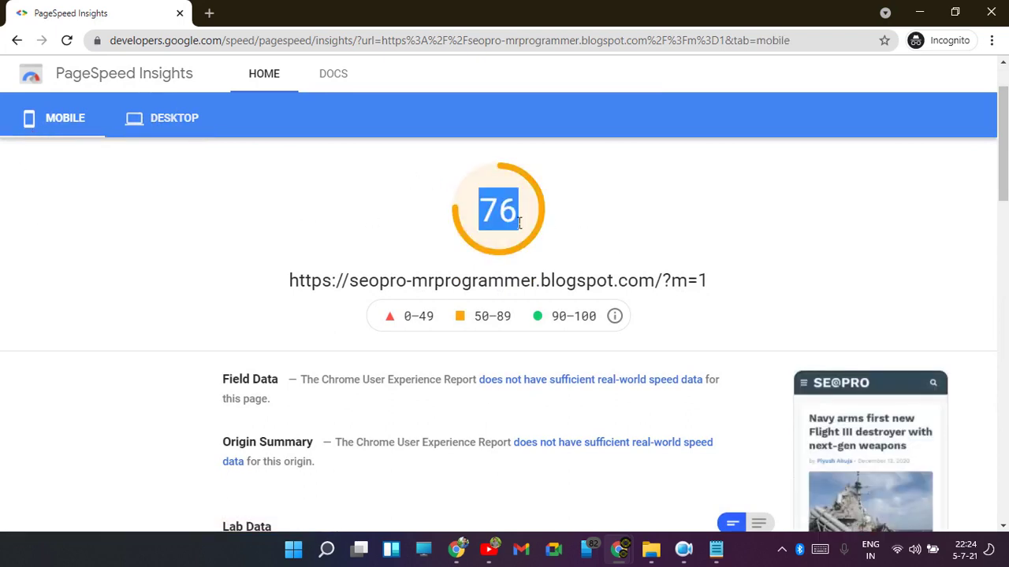
pyautogui.click(518, 223)
# Examine the mobile report's opportunities and diagnostics, expanding the details of "Reduce initial server response time".
pyautogui.scroll(-10, 490, 215)
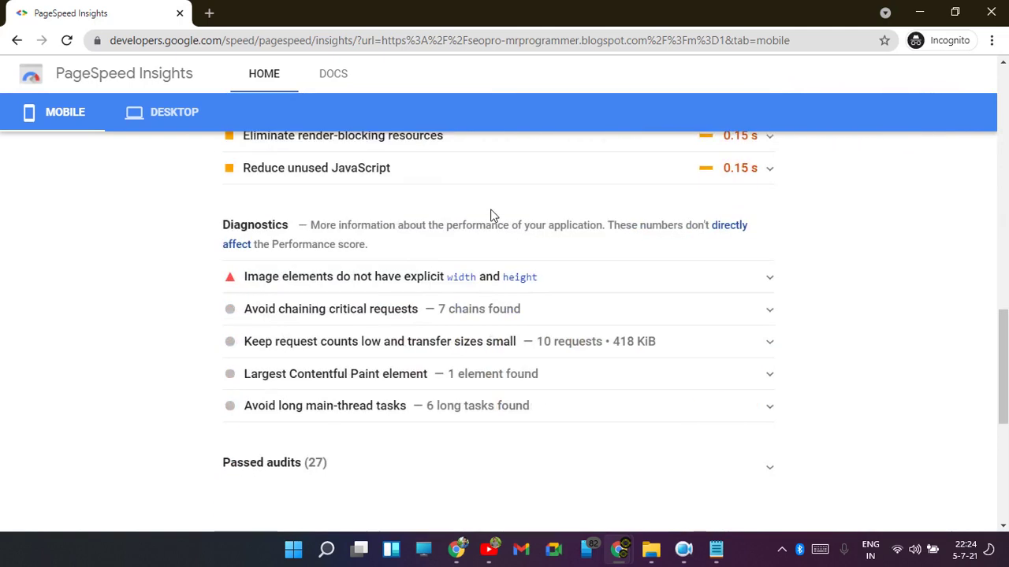
pyautogui.scroll(4, 489, 247)
pyautogui.click(388, 381)
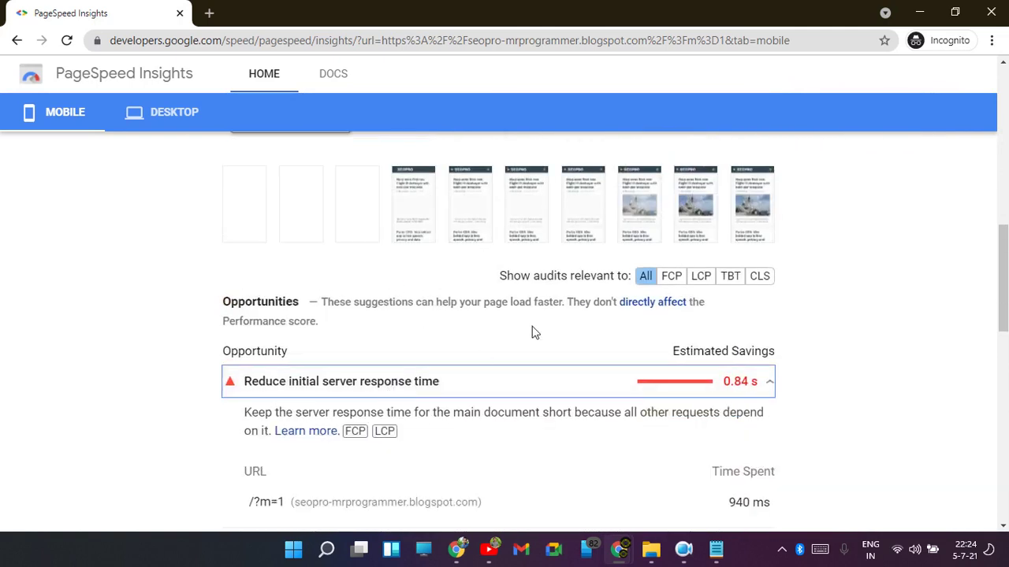
pyautogui.scroll(-3, 533, 333)
pyautogui.moveTo(242, 270); pyautogui.dragTo(280, 272)
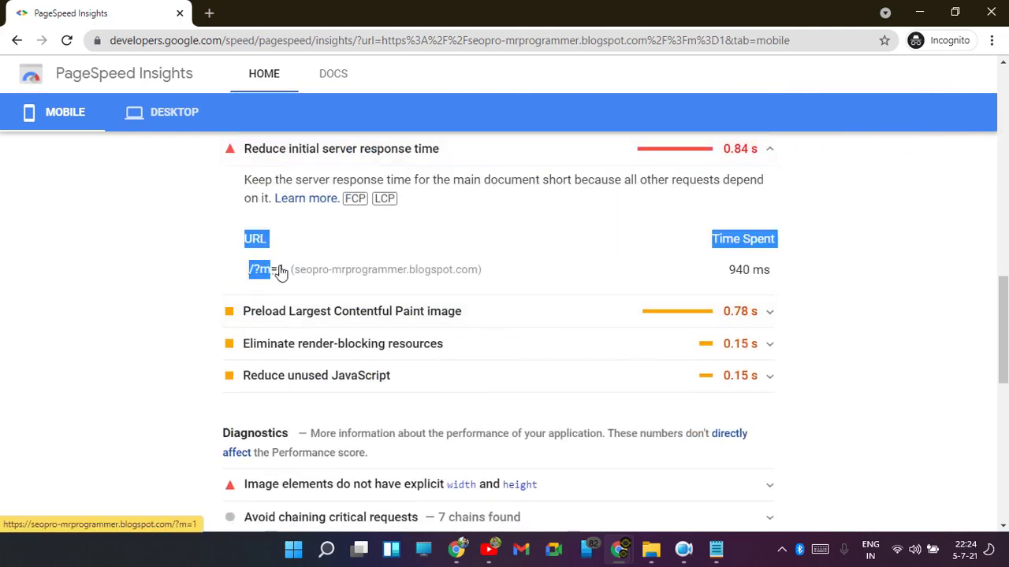
# Examine the "Preload Largest Contentful Paint image" and "Eliminate render-blocking resources" opportunities with their details expanded.
pyautogui.click(455, 309)
pyautogui.scroll(-2, 452, 304)
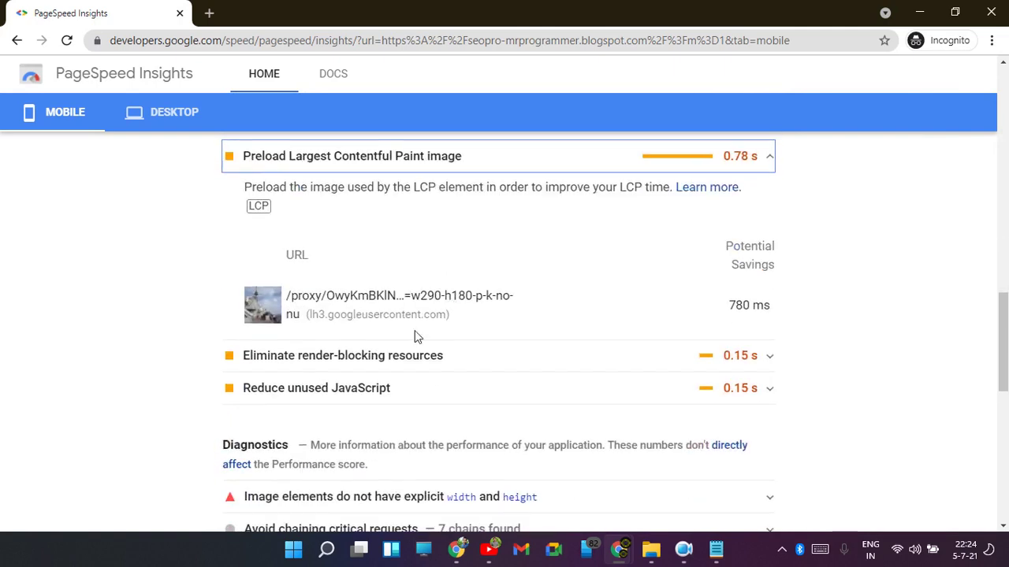
pyautogui.click(420, 352)
pyautogui.scroll(-4, 420, 352)
pyautogui.scroll(2, 423, 247)
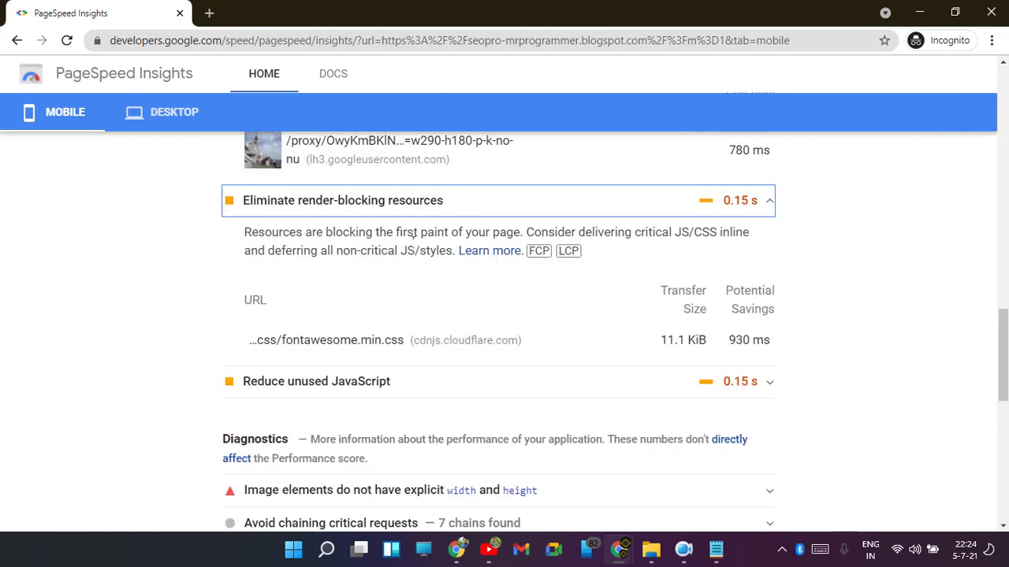
pyautogui.scroll(2, 513, 248)
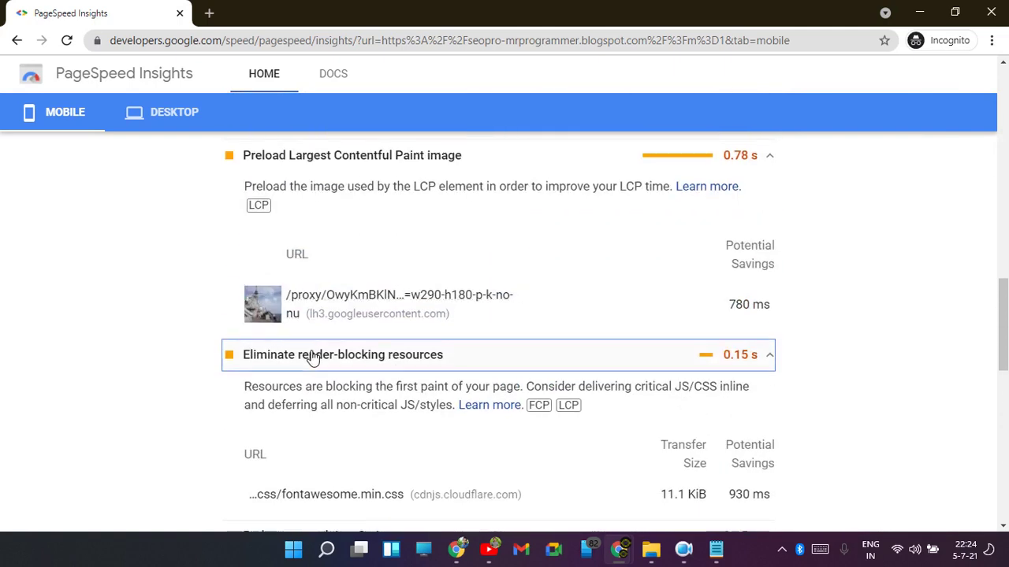
# Expand and read the "Image elements do not have explicit width and height" diagnostic, and return to the start of the report.
pyautogui.scroll(-4, 319, 353)
pyautogui.click(362, 340)
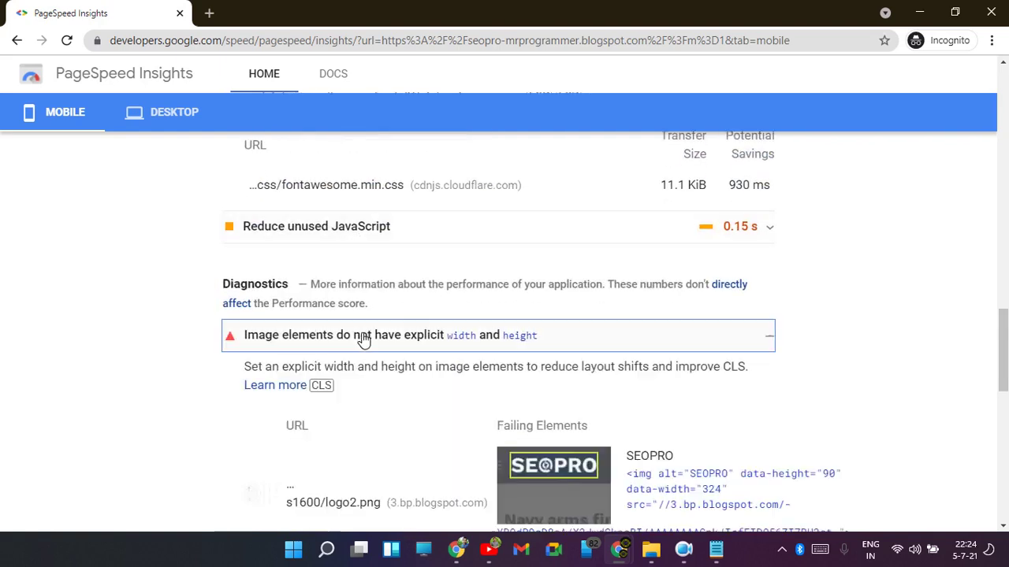
pyautogui.scroll(-4, 365, 337)
pyautogui.scroll(-6, 365, 337)
pyautogui.scroll(20, 427, 334)
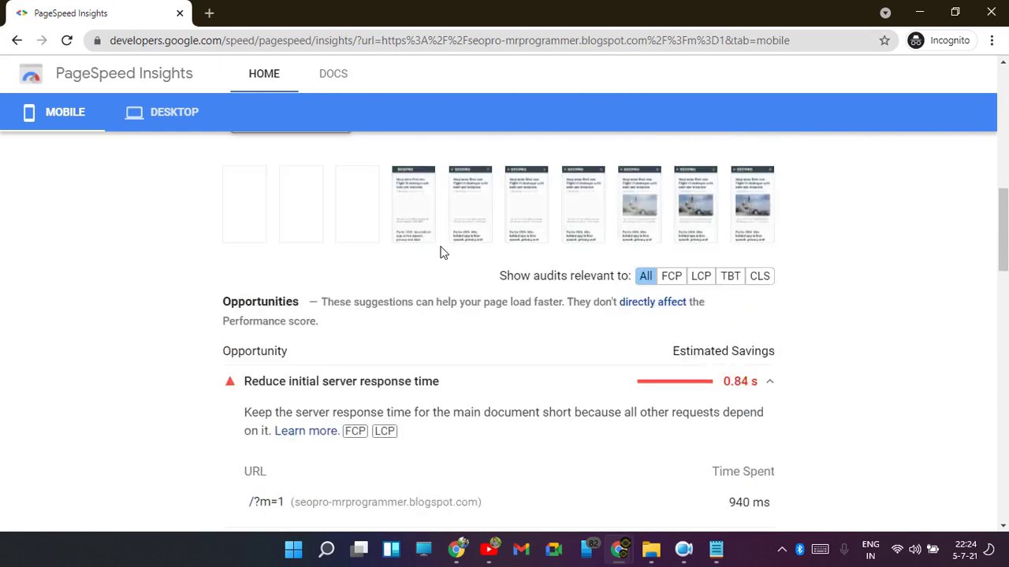
pyautogui.scroll(2, 426, 258)
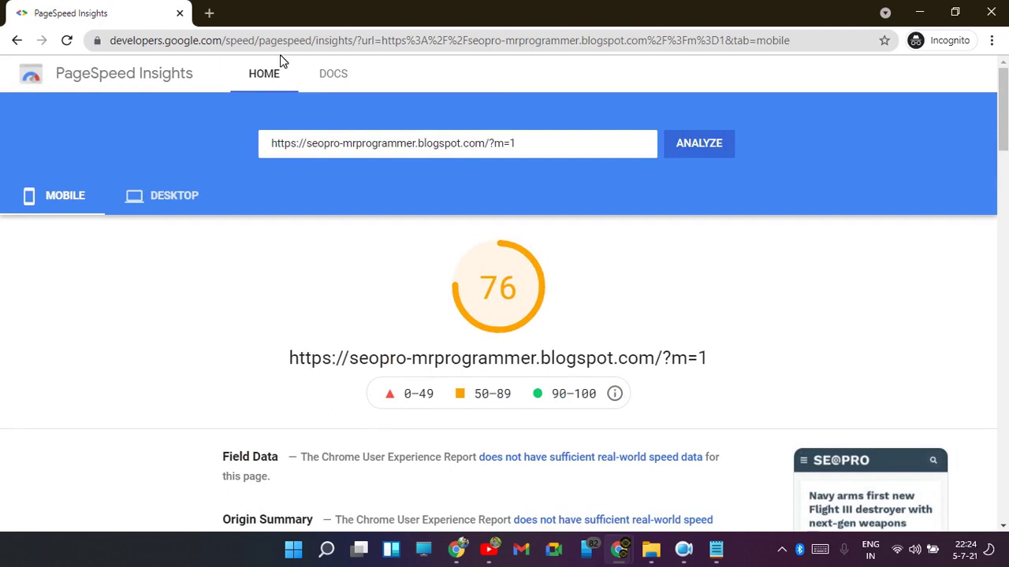
# Check the mobile report's lab data metrics and its overall performance score.
pyautogui.scroll(-4, 570, 269)
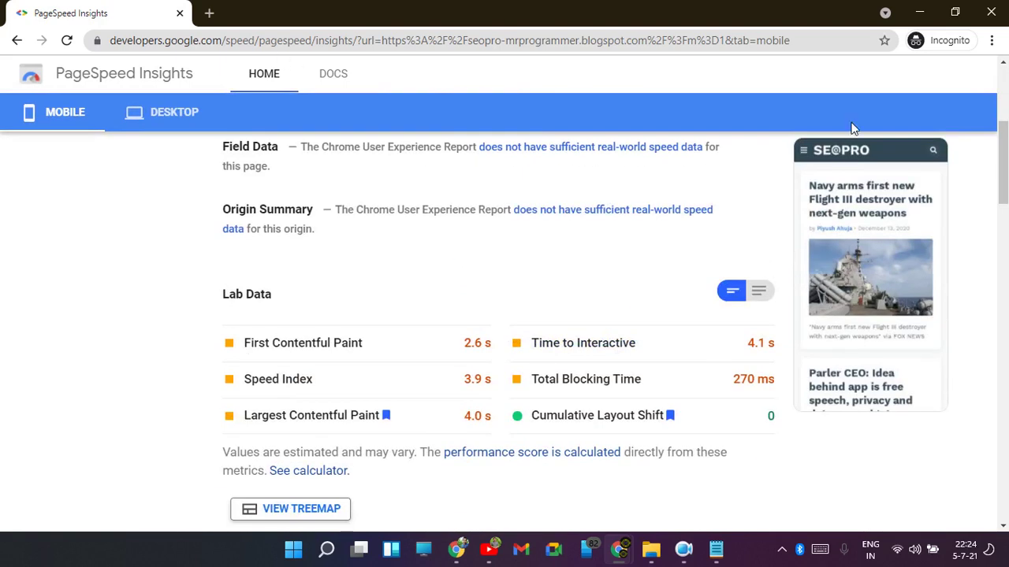
pyautogui.scroll(4, 576, 293)
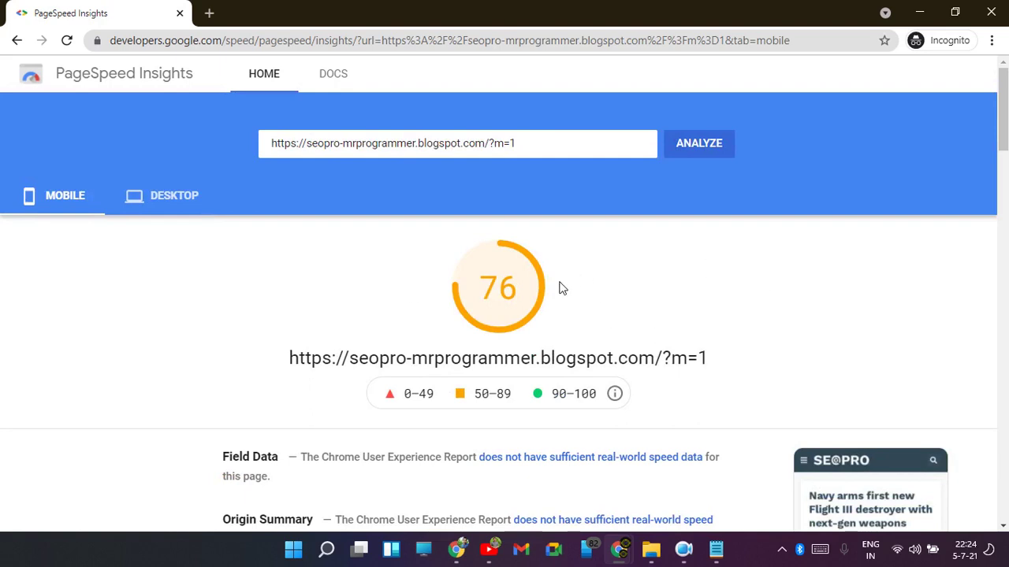
pyautogui.doubleClick(519, 296)
pyautogui.click(519, 296)
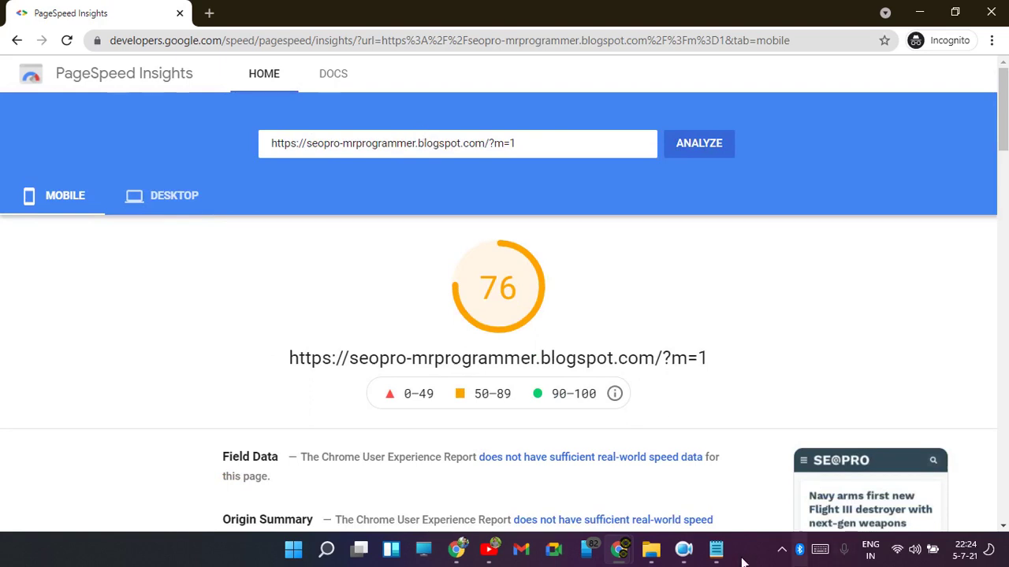
pyautogui.click(699, 556)
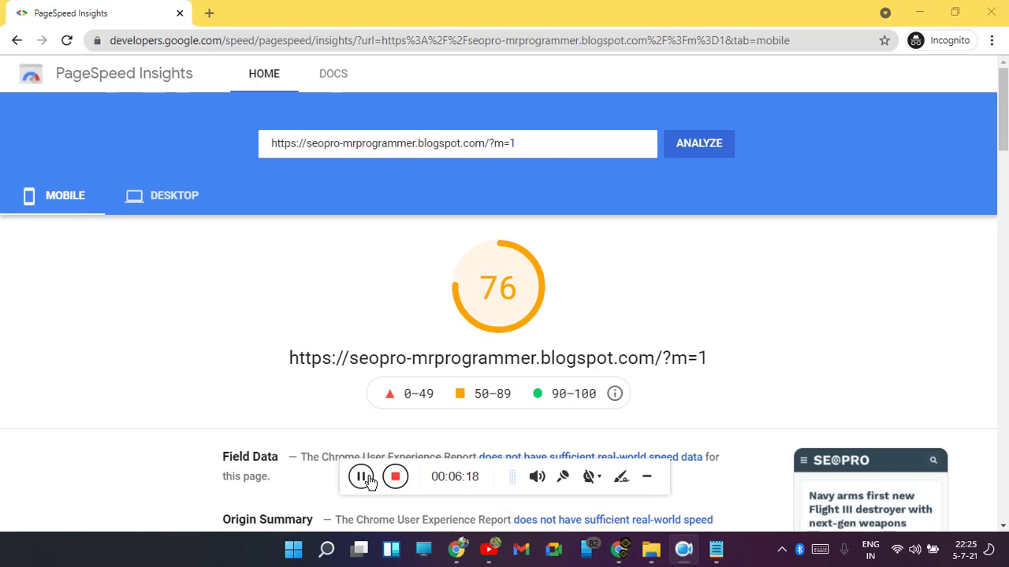
pyautogui.click(672, 388)
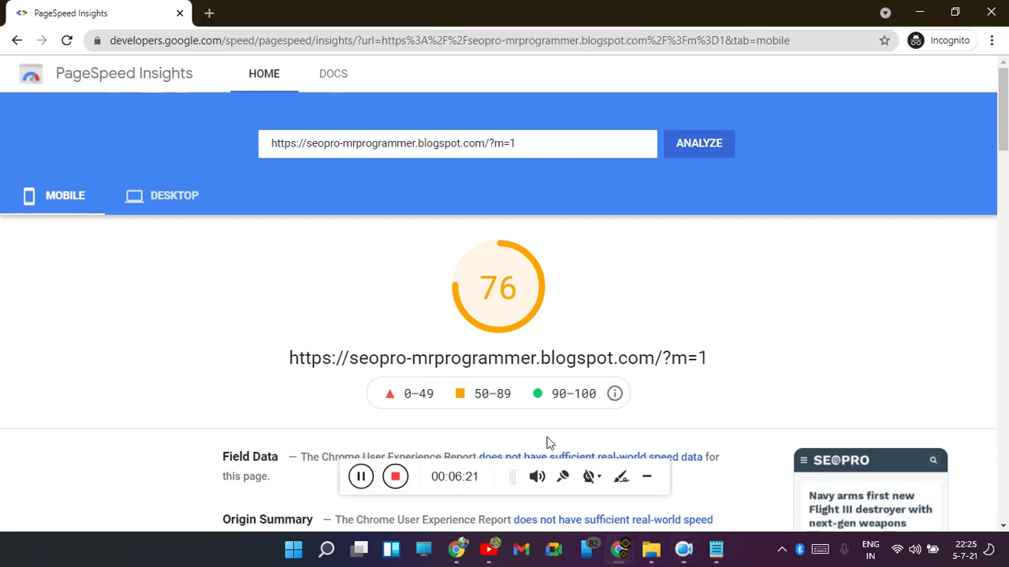
pyautogui.click(651, 484)
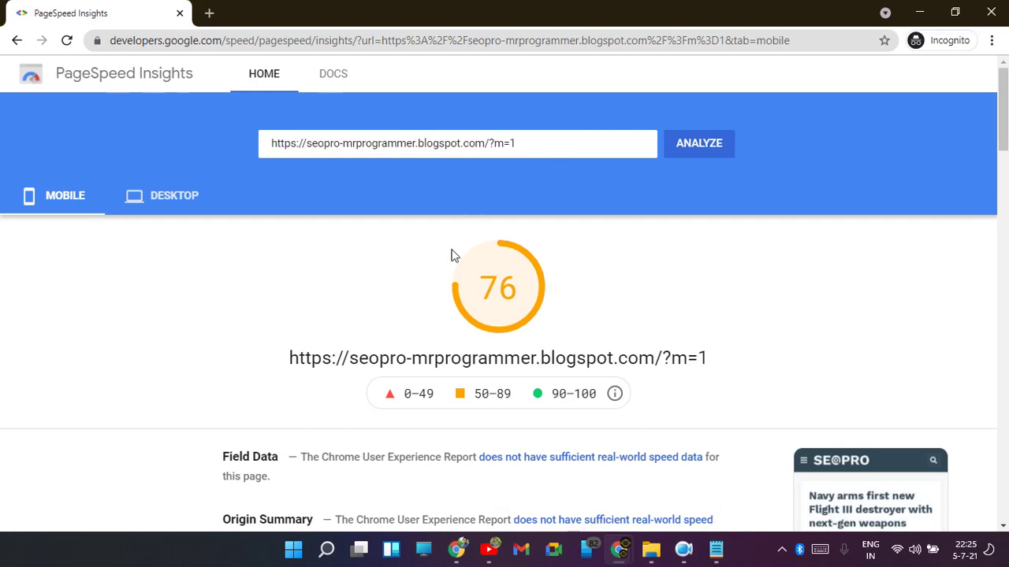
# Highlight the mobile performance score and the analyzed blog address, and clear the selection.
pyautogui.moveTo(522, 285); pyautogui.dragTo(438, 281)
pyautogui.click(519, 285)
pyautogui.moveTo(523, 302); pyautogui.dragTo(455, 293)
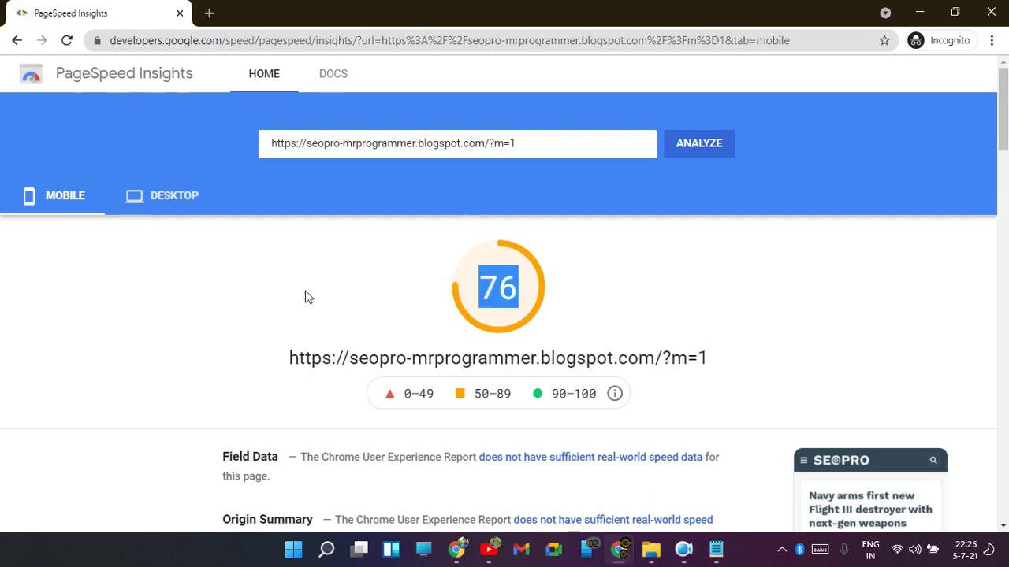
pyautogui.moveTo(712, 359); pyautogui.dragTo(290, 358)
pyautogui.click(495, 291)
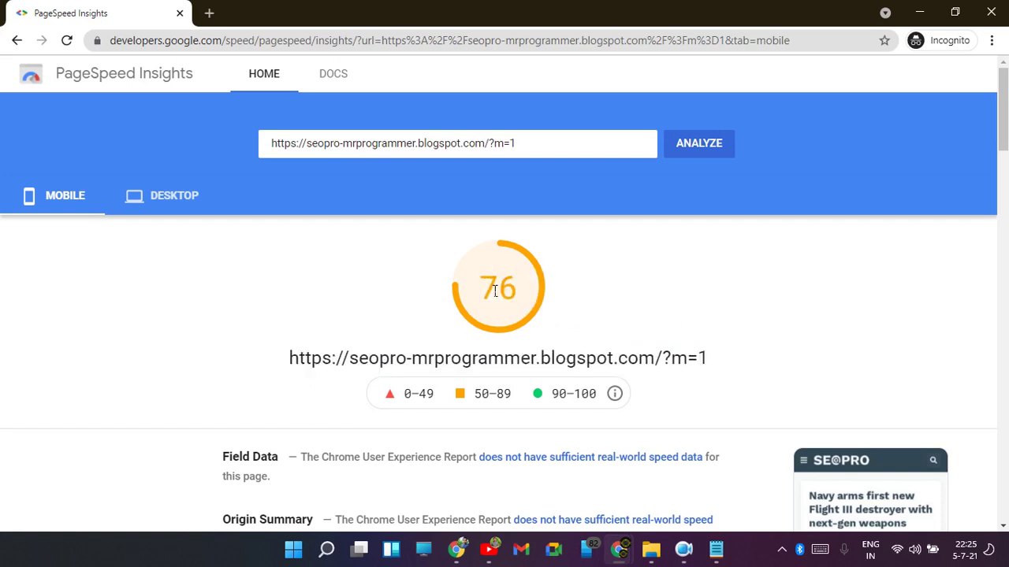
# Leave the incognito window for the Blogger dashboard, and view the SEOPRO blog's post list and Theme page.
pyautogui.click(919, 11)
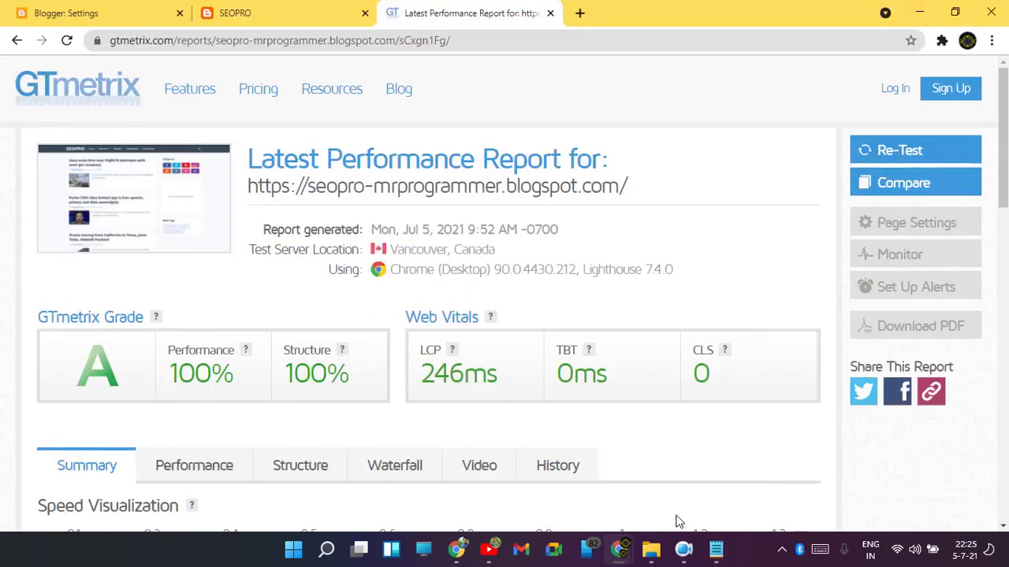
pyautogui.click(191, 6)
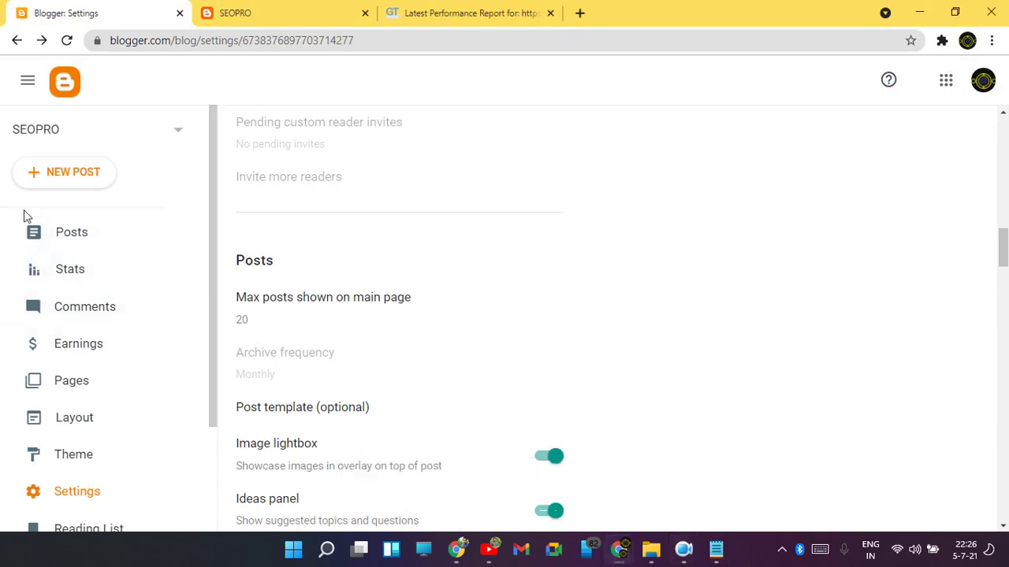
pyautogui.click(132, 229)
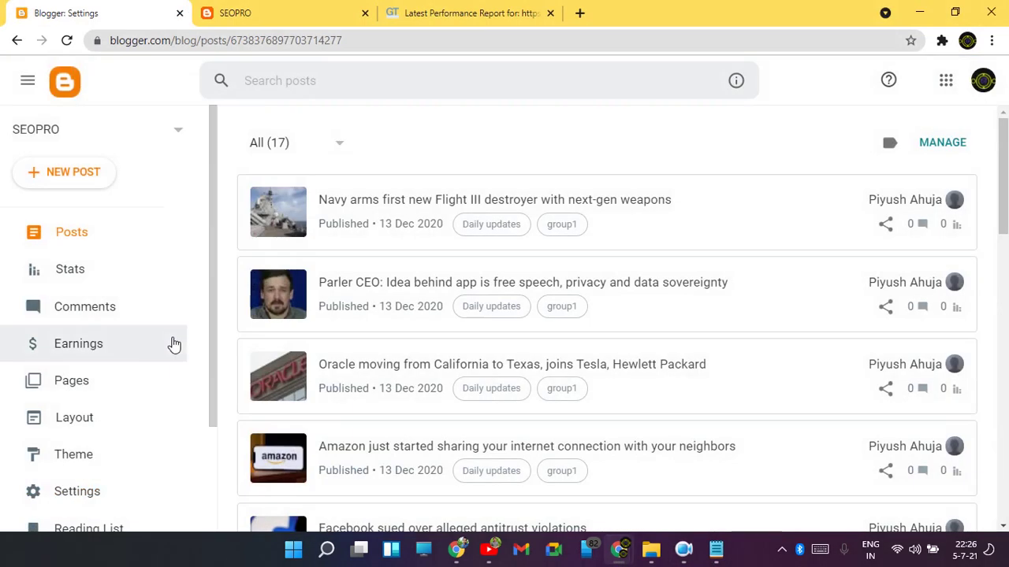
pyautogui.scroll(-1, 79, 309)
pyautogui.scroll(-1, 79, 309)
pyautogui.click(99, 315)
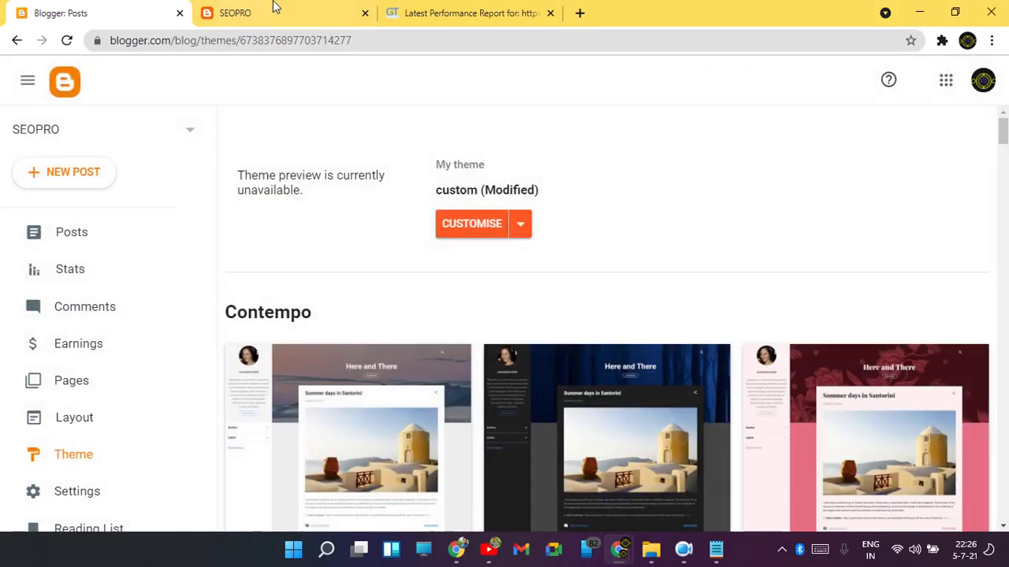
# Reload the live SEOPRO blog and inspect its Features menu and header search bar.
pyautogui.click(271, 11)
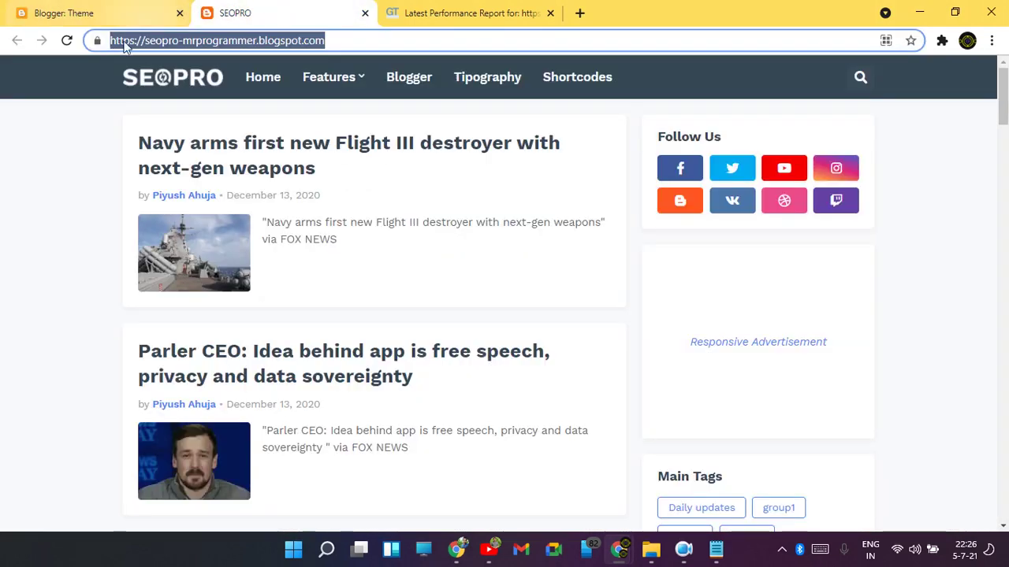
pyautogui.click(67, 40)
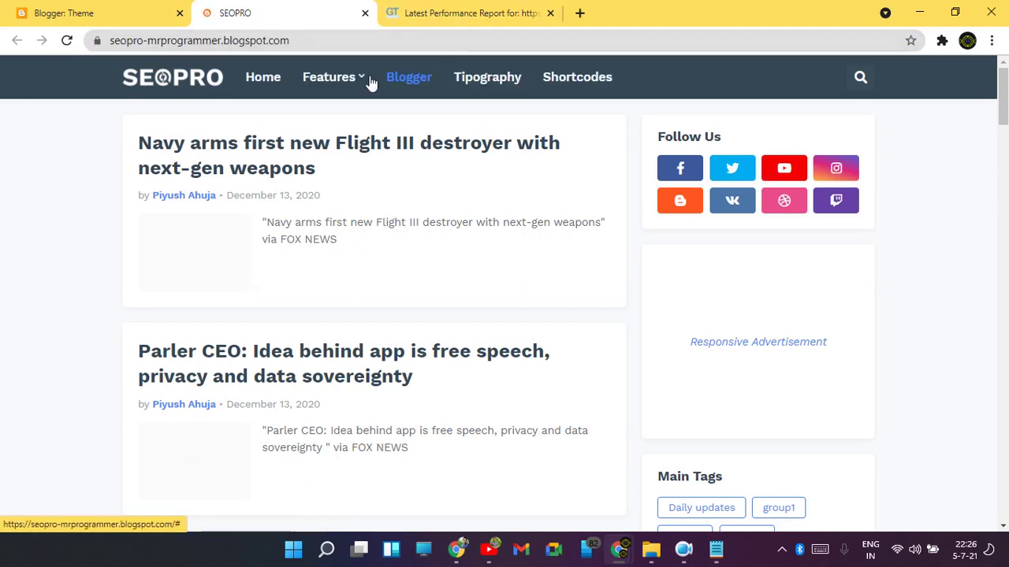
pyautogui.moveTo(312, 93)
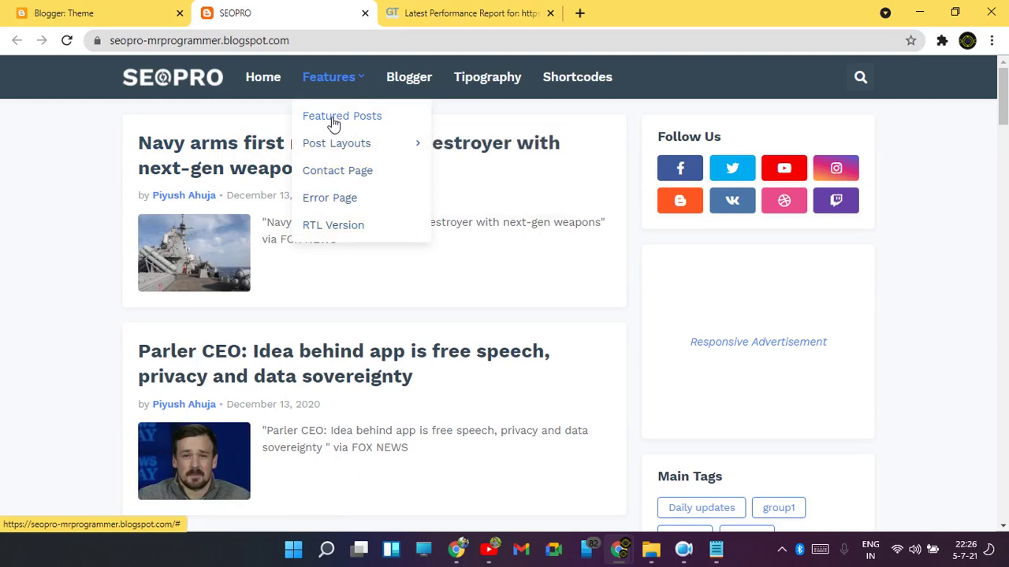
pyautogui.moveTo(340, 141)
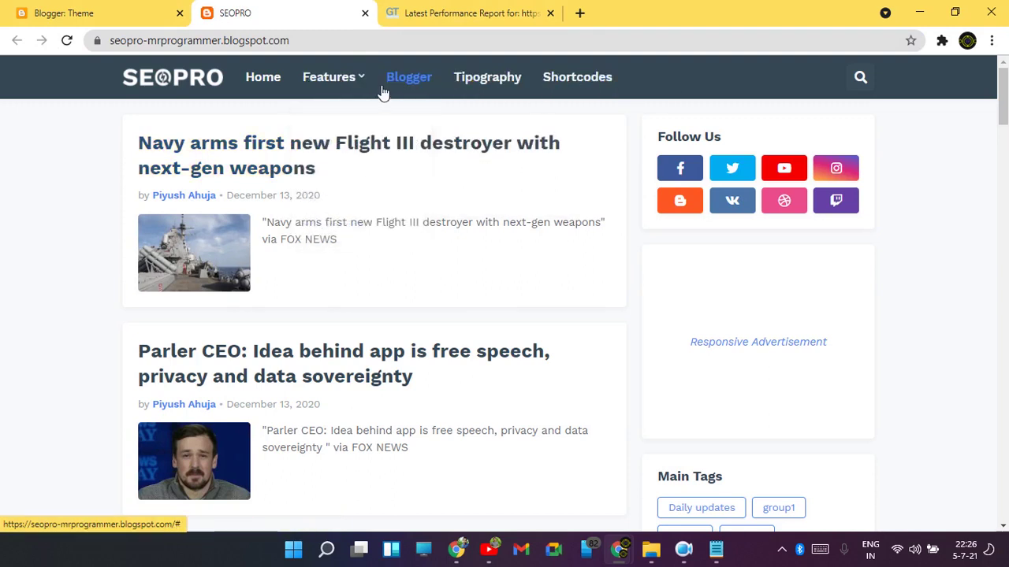
pyautogui.click(861, 79)
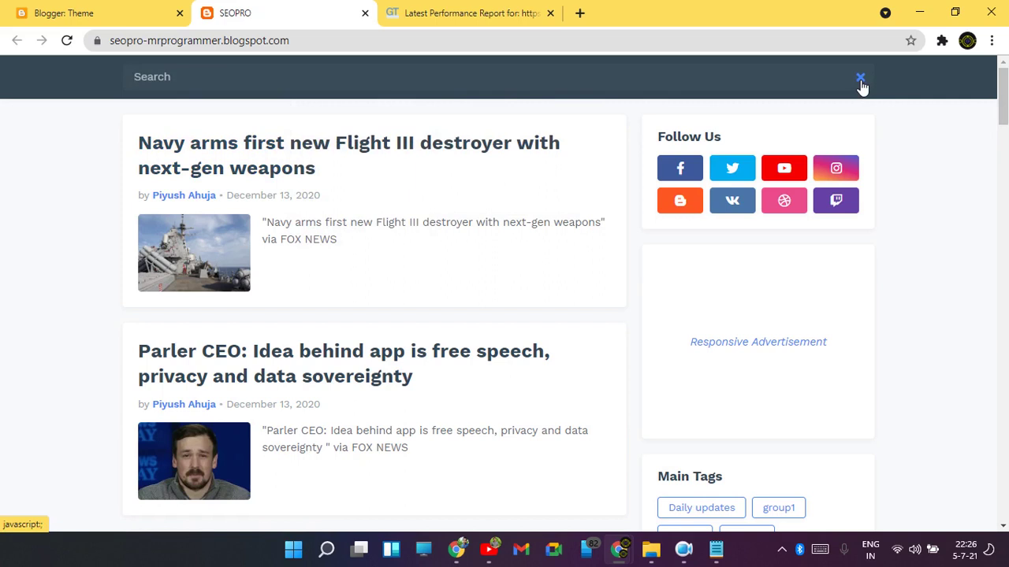
pyautogui.click(860, 79)
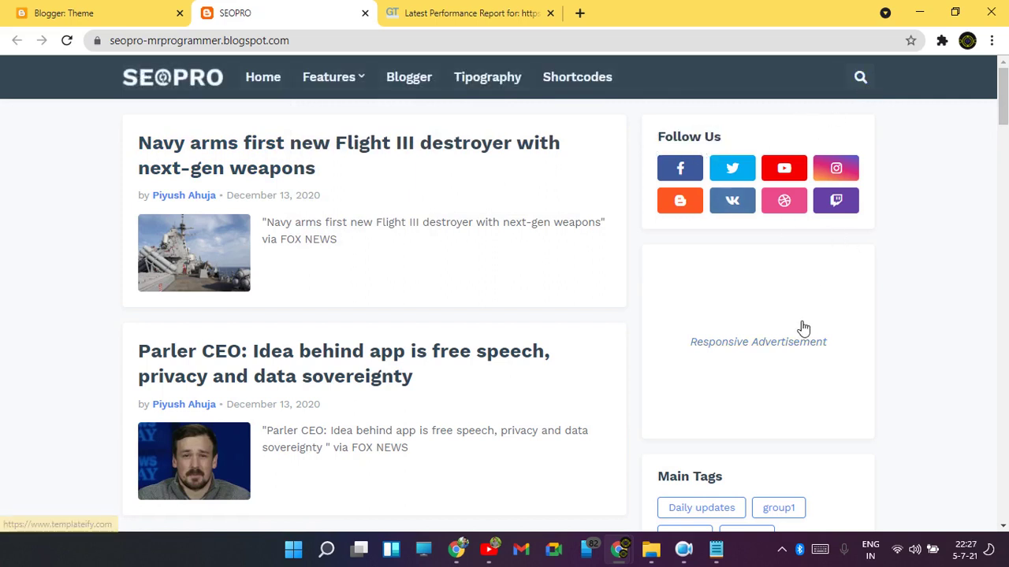
# Inspect the "Responsive Advertisement" placeholder in the live blog's sidebar.
pyautogui.moveTo(637, 254); pyautogui.dragTo(826, 394)
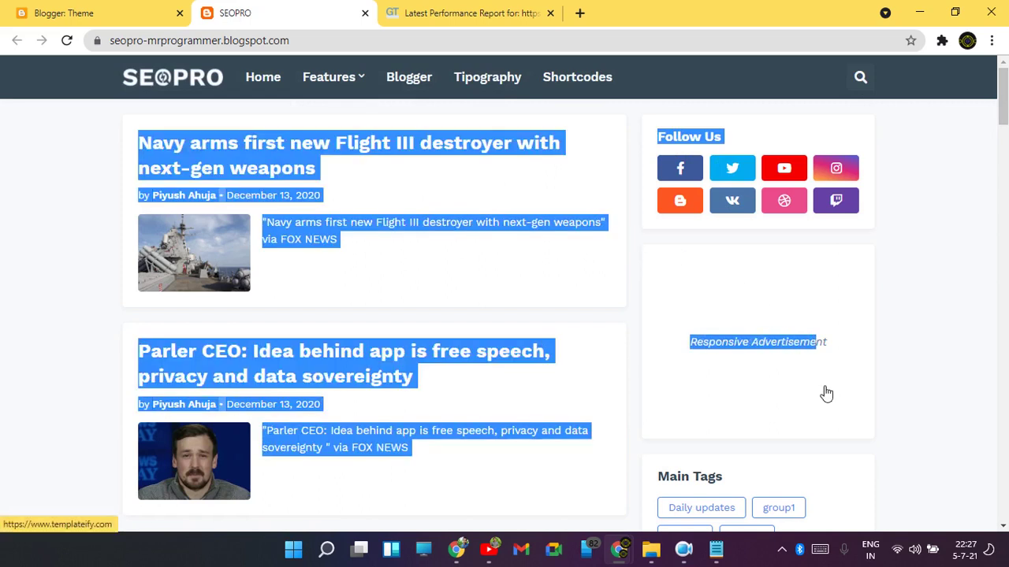
pyautogui.click(913, 401)
pyautogui.moveTo(904, 413); pyautogui.dragTo(694, 333)
pyautogui.click(913, 310)
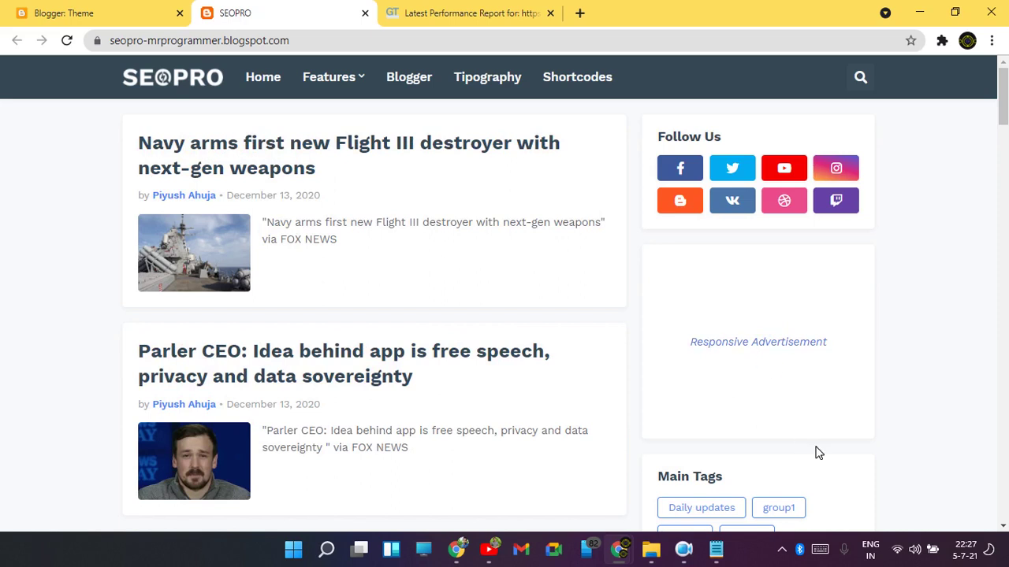
pyautogui.scroll(-2, 820, 356)
pyautogui.scroll(2, 803, 315)
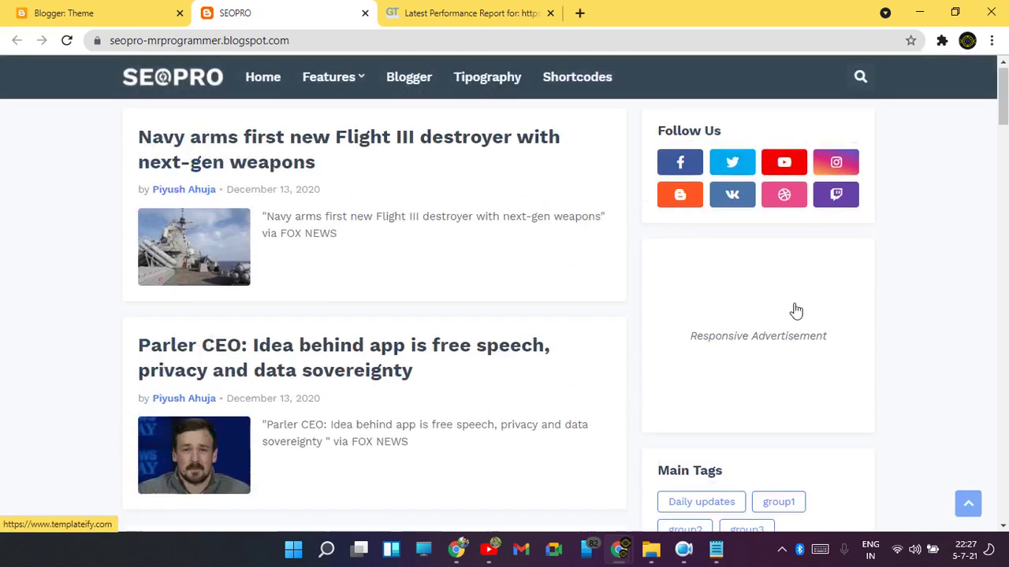
# Review the blog's Stats and Posts pages in Blogger alongside the live site.
pyautogui.click(168, 7)
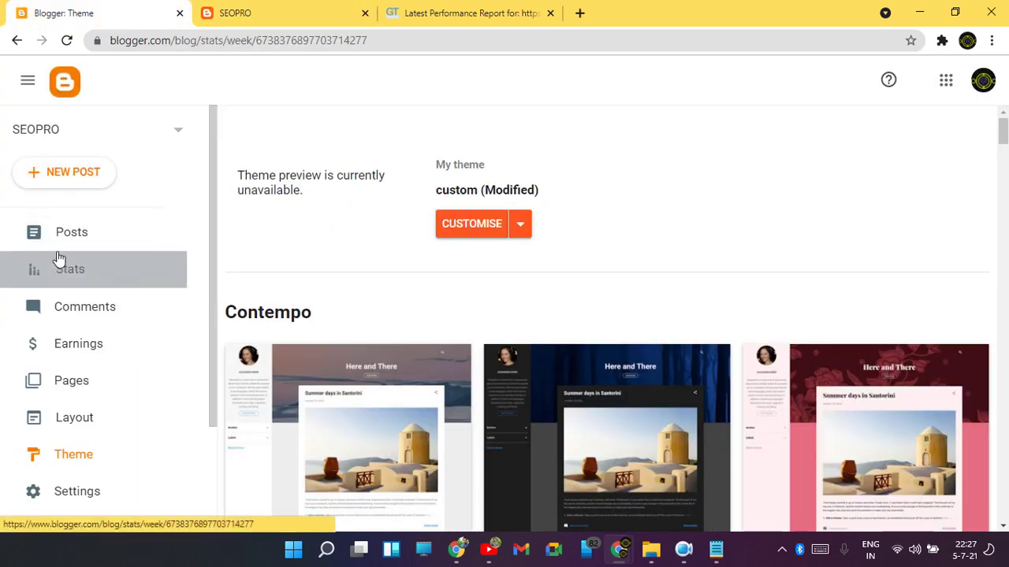
pyautogui.click(56, 264)
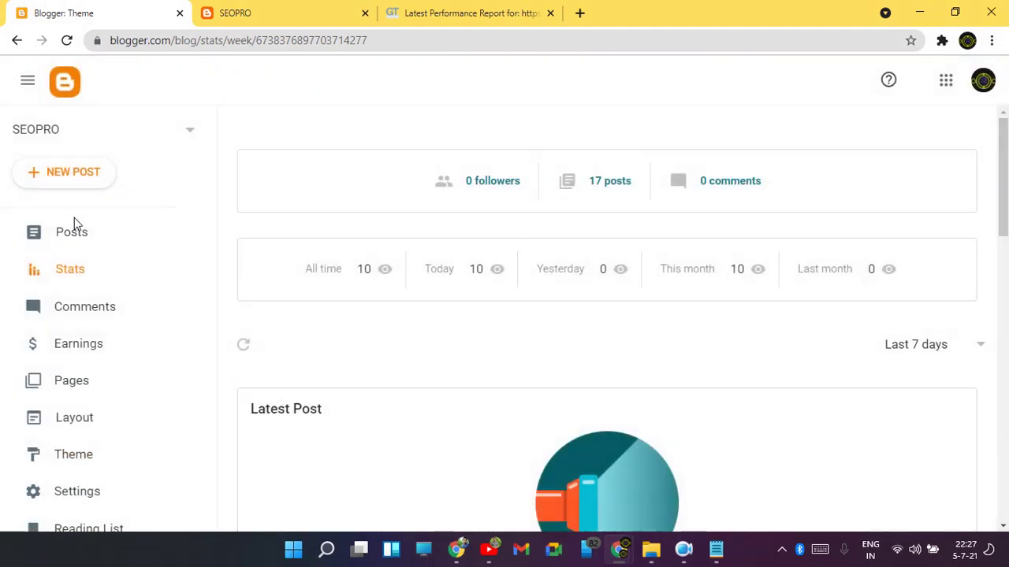
pyautogui.click(75, 229)
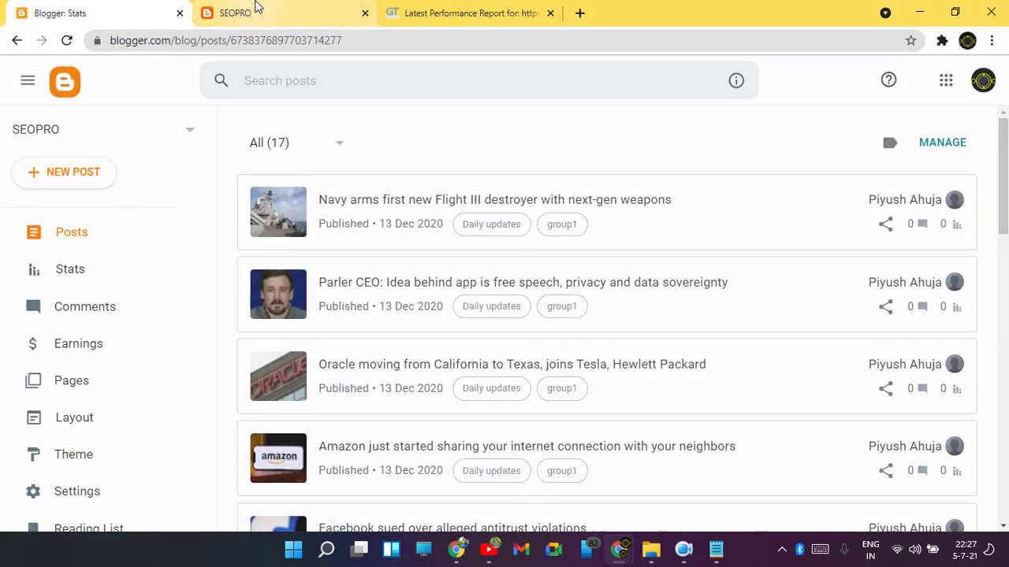
pyautogui.hotkey('ctrl', 'Tab')
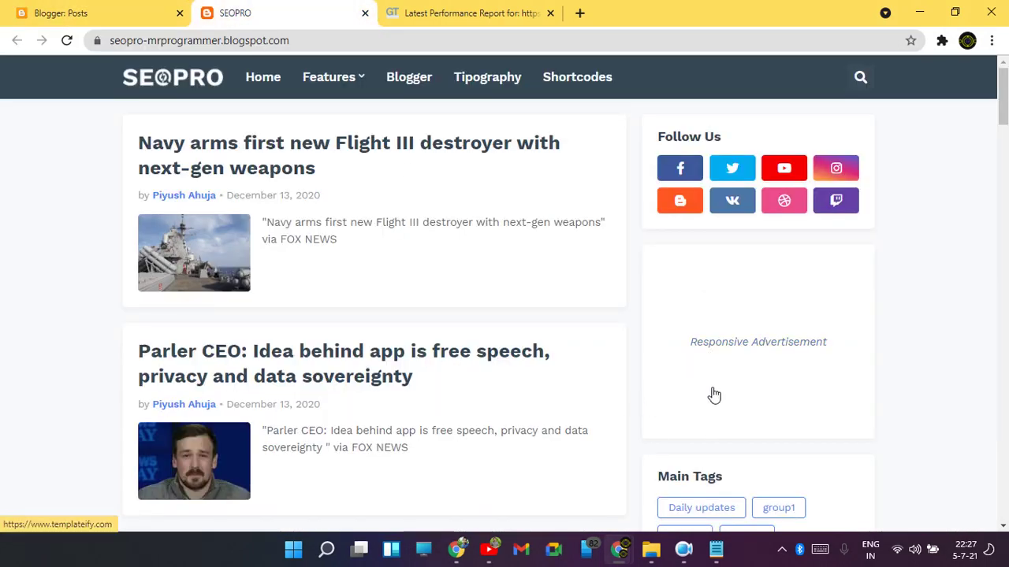
pyautogui.click(112, 11)
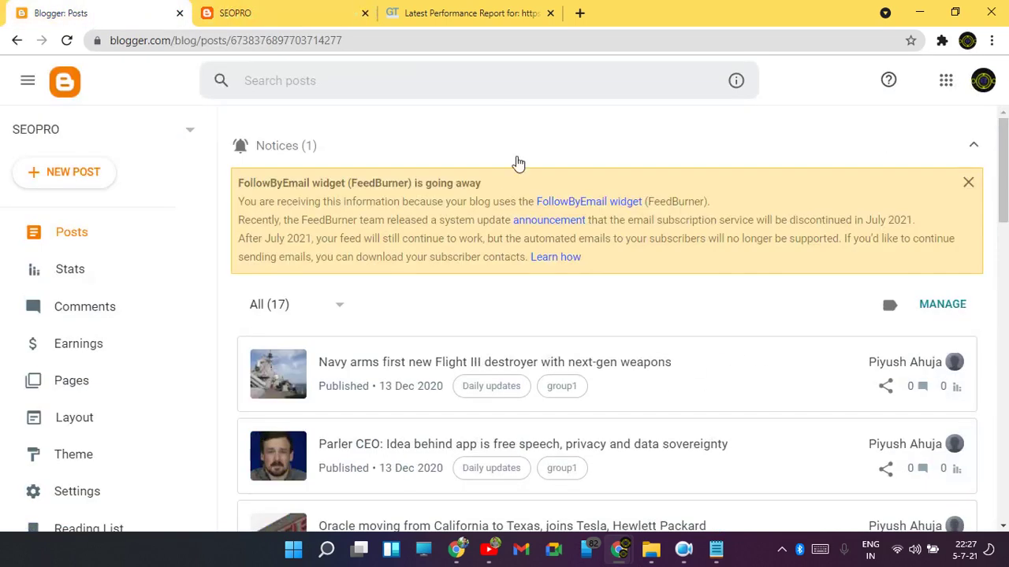
pyautogui.click(103, 276)
pyautogui.hotkey('ctrl', 'Tab')
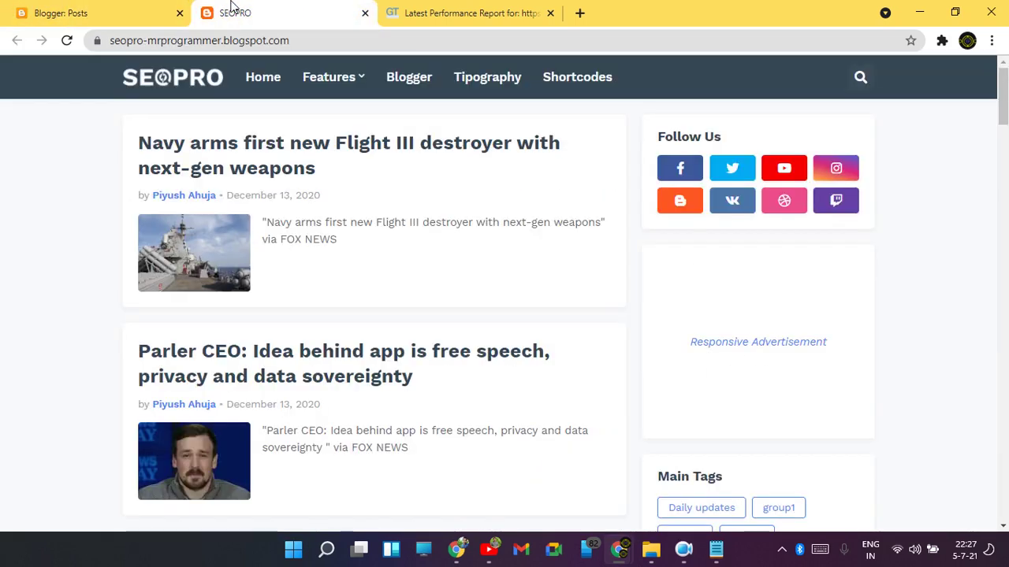
# Open the SEOPRO blog's Layout page, compare it with the live site, and dismiss the FollowByEmail widget notice.
pyautogui.click(19, 8)
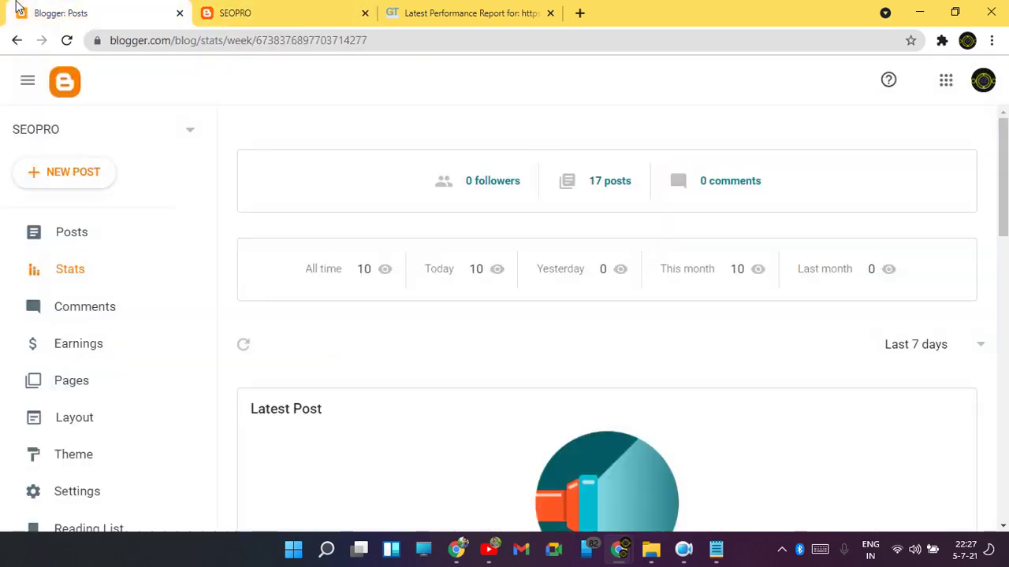
pyautogui.click(49, 424)
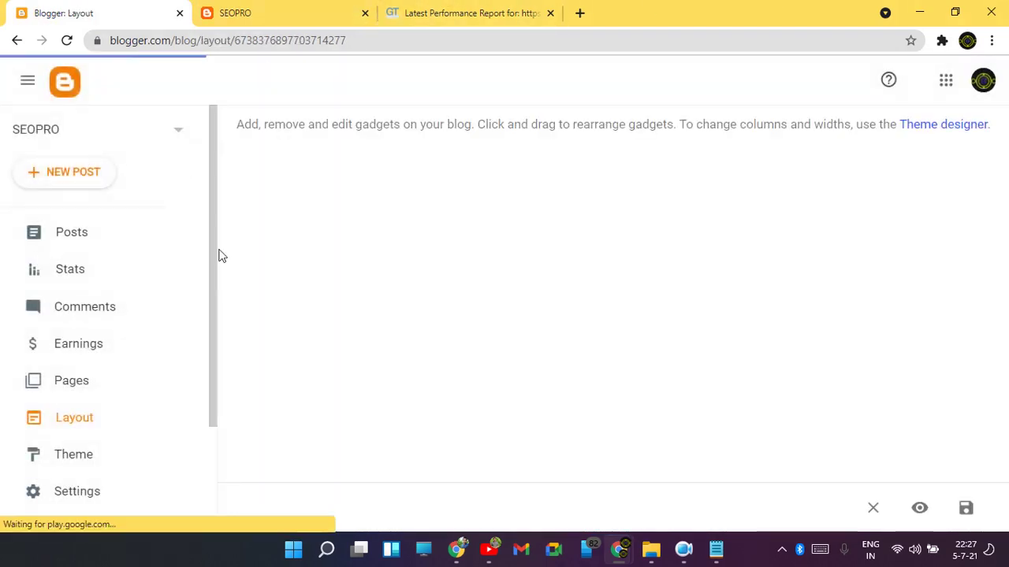
pyautogui.click(227, 8)
pyautogui.hotkey('ctrl', 'shift', 'Tab')
pyautogui.click(338, 6)
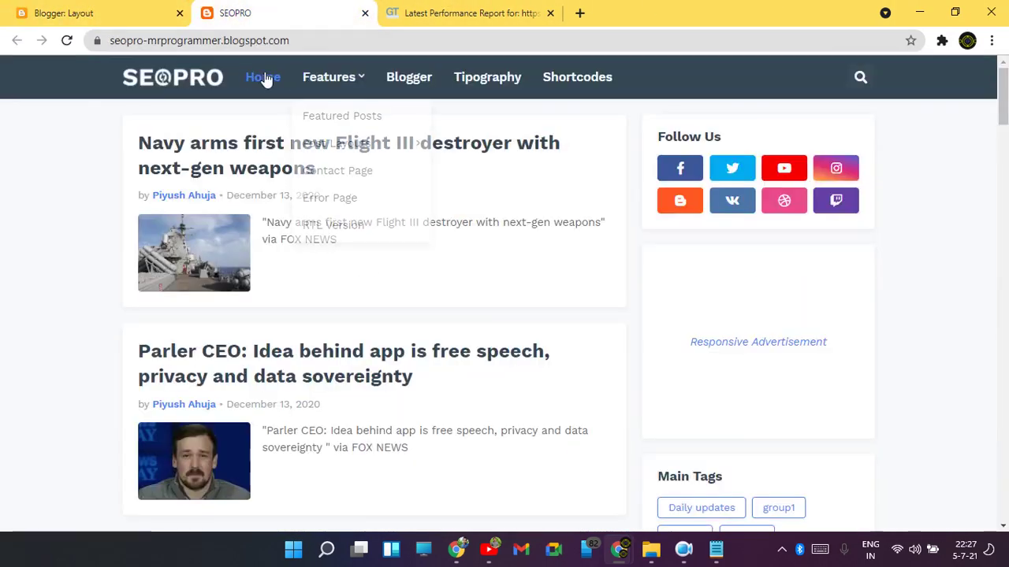
pyautogui.hotkey('ctrl', 'shift', 'Tab')
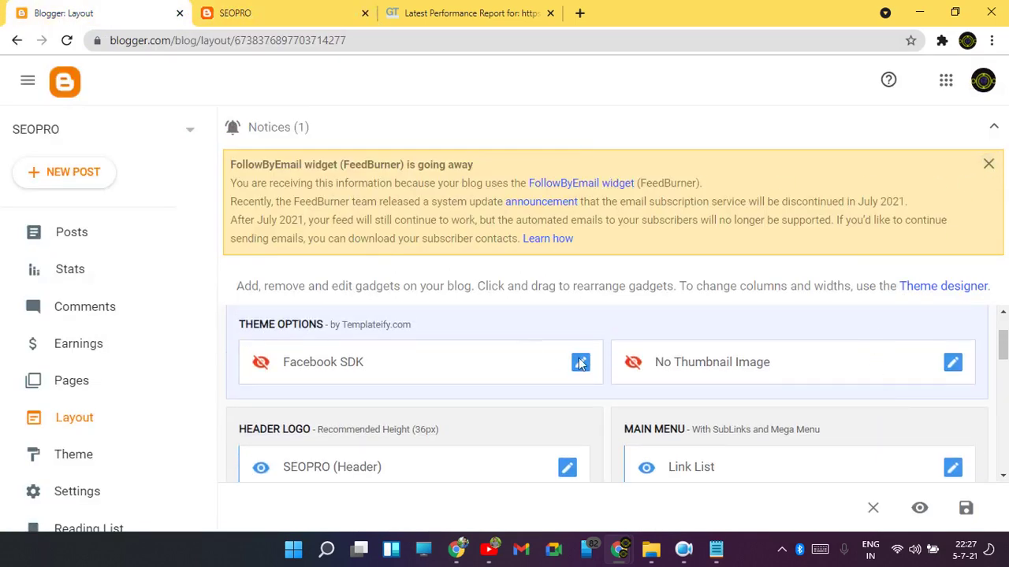
pyautogui.click(988, 166)
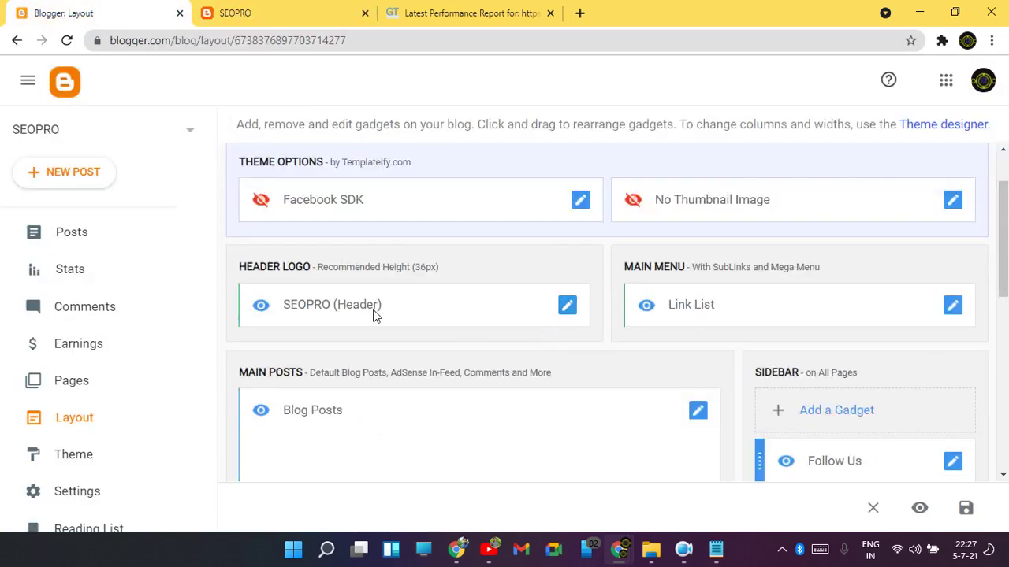
# Open the Main Menu Link List gadget's configuration and examine its links from Home through Shortcodes.
pyautogui.click(953, 307)
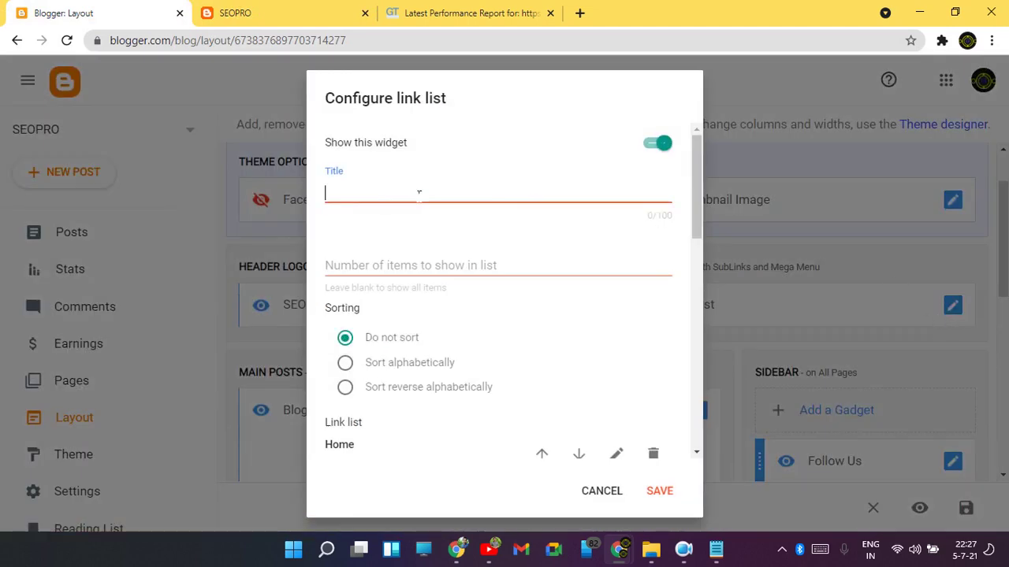
pyautogui.scroll(-3, 468, 307)
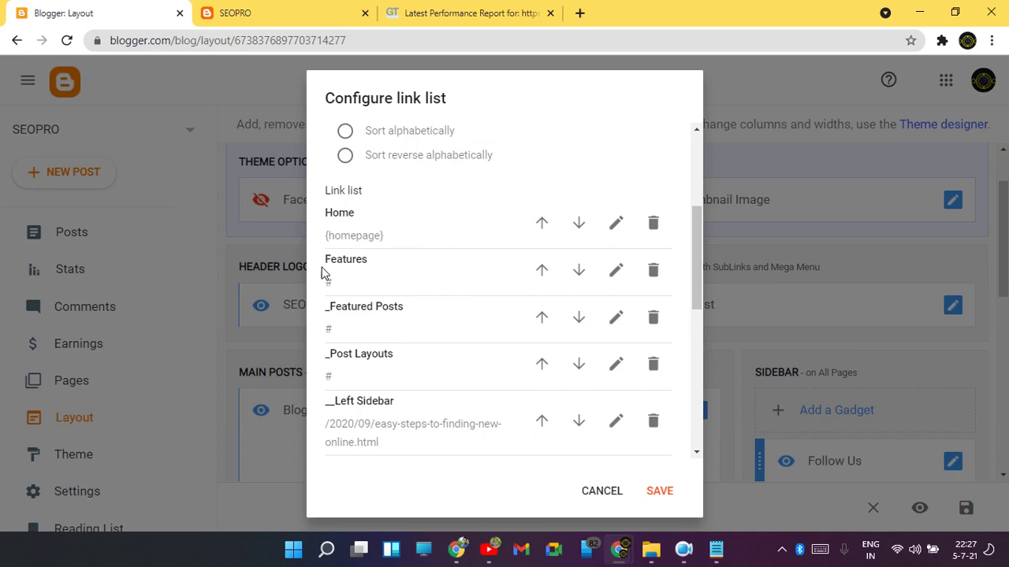
pyautogui.moveTo(325, 307); pyautogui.dragTo(385, 354)
pyautogui.click(394, 364)
pyautogui.scroll(-3, 383, 349)
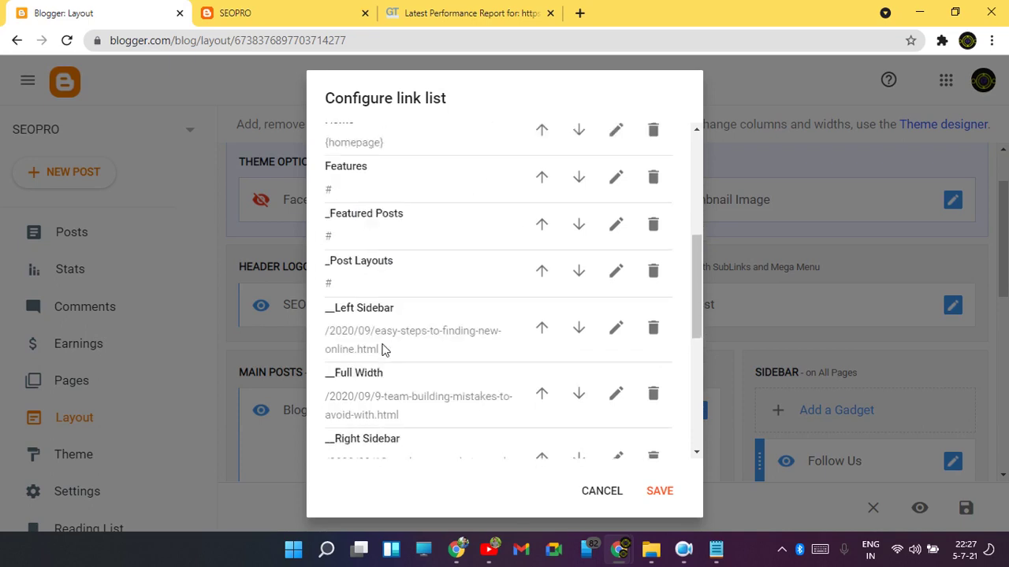
pyautogui.scroll(-3, 378, 342)
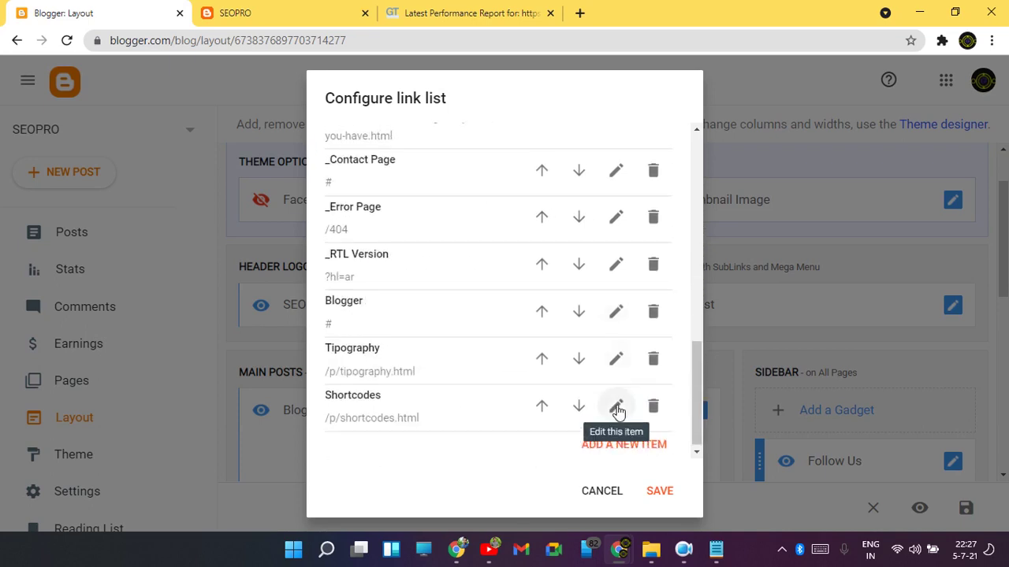
pyautogui.scroll(4, 638, 293)
pyautogui.scroll(1, 618, 272)
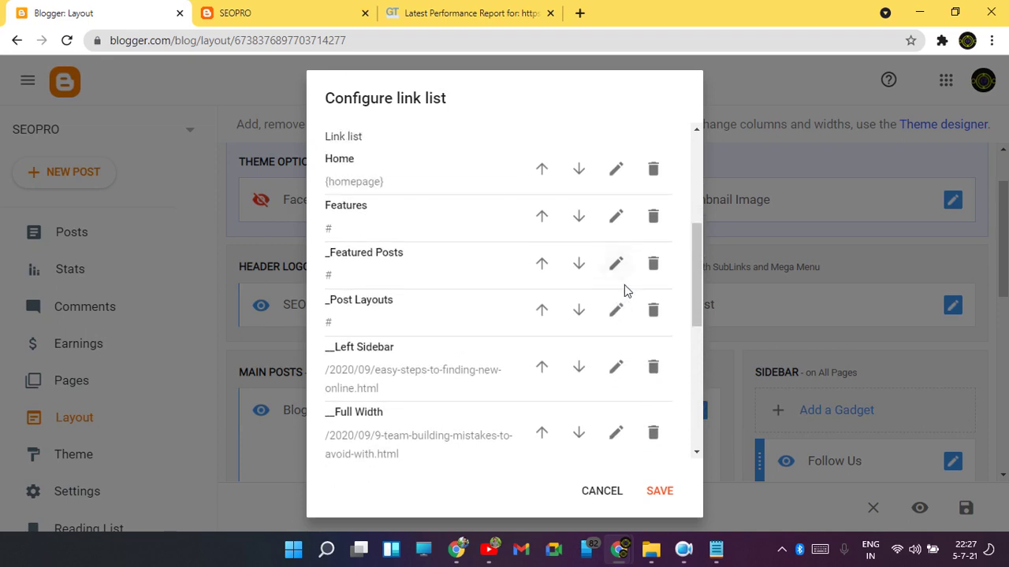
# Delete every main menu link from Features through Shortcodes, keeping only Home, and save the link list.
pyautogui.click(658, 224)
pyautogui.click(659, 224)
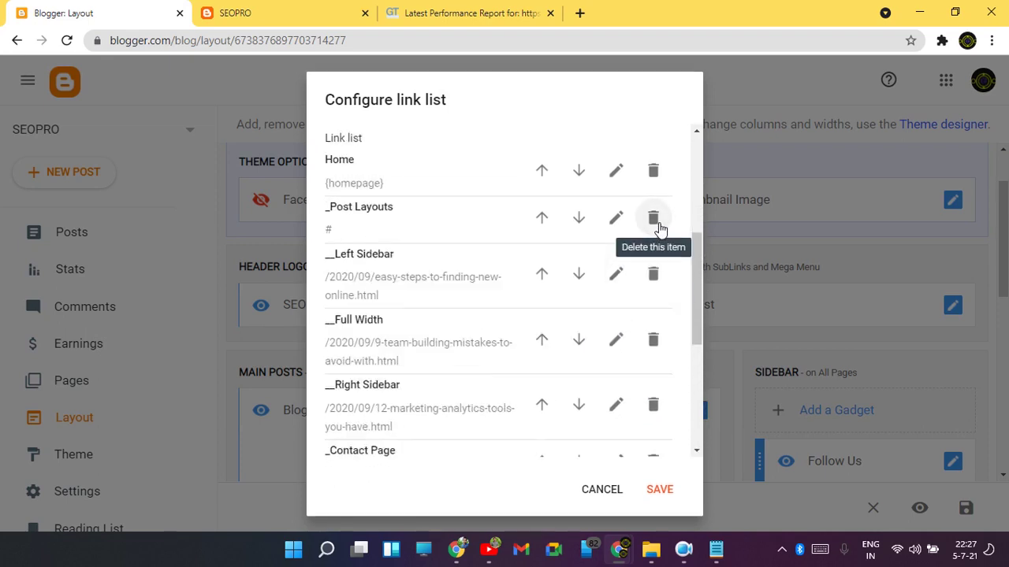
pyautogui.click(660, 224)
pyautogui.click(655, 227)
pyautogui.click(654, 228)
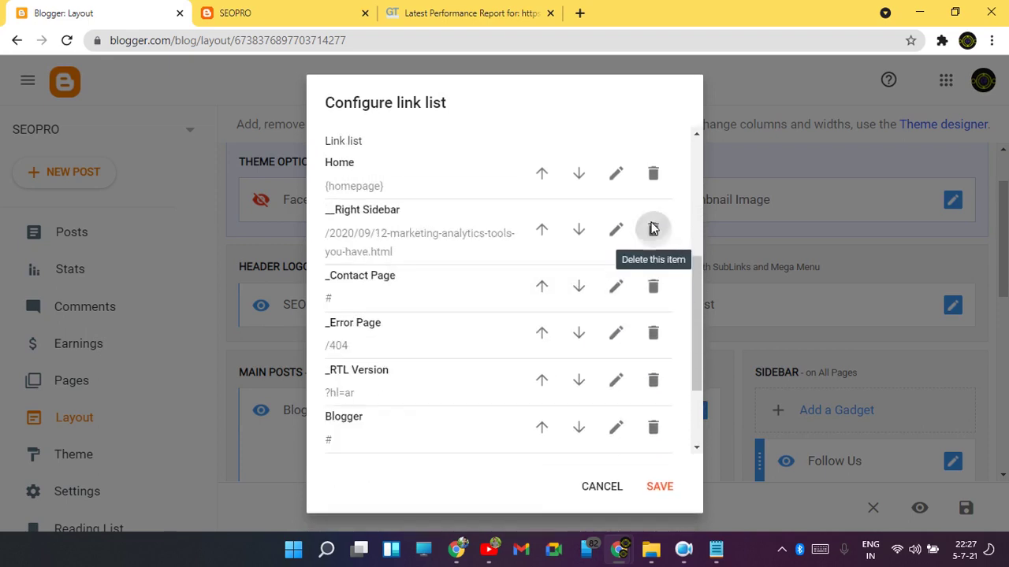
pyautogui.click(654, 228)
pyautogui.click(627, 227)
pyautogui.click(627, 228)
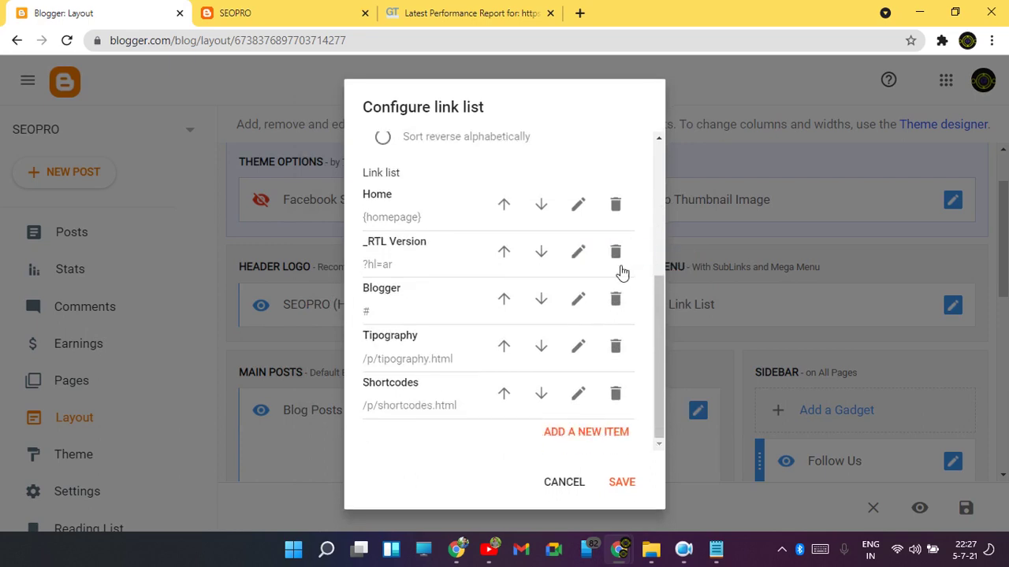
pyautogui.click(626, 262)
pyautogui.click(619, 295)
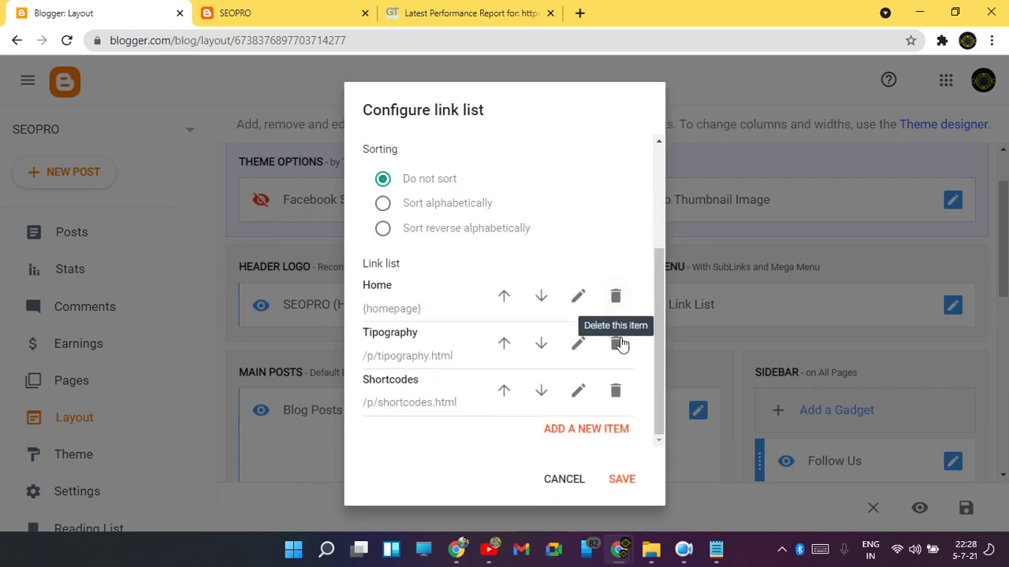
pyautogui.click(619, 342)
pyautogui.click(620, 386)
pyautogui.click(621, 476)
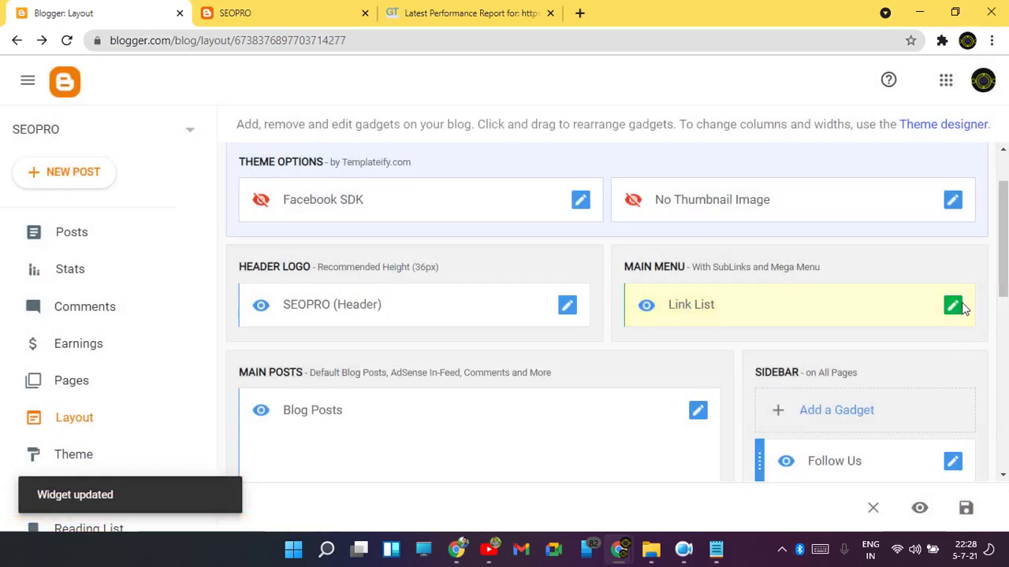
# Review the saved main menu link list against the live blog's header and Features submenu, and close it without changes.
pyautogui.click(952, 305)
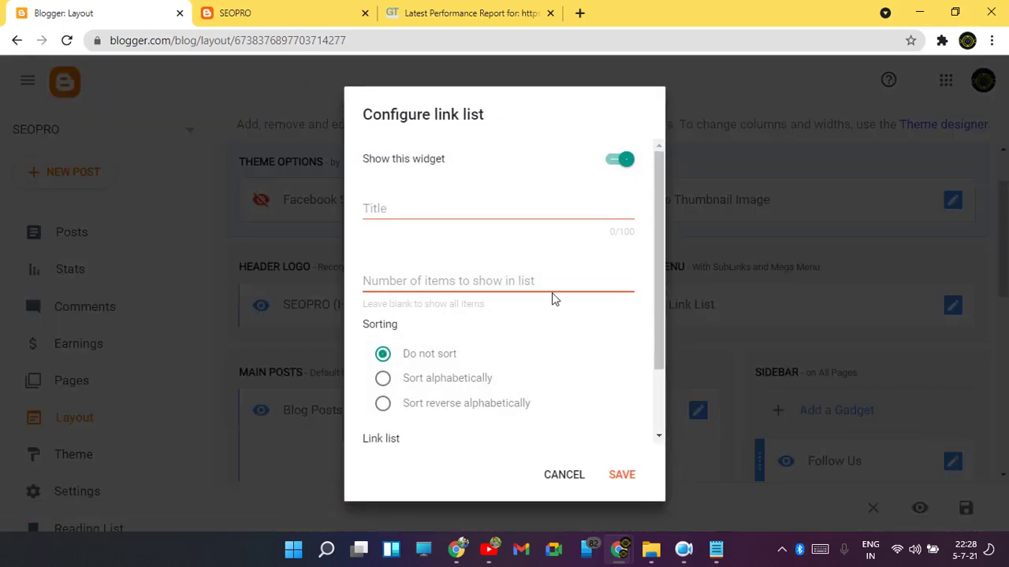
pyautogui.scroll(-2, 549, 310)
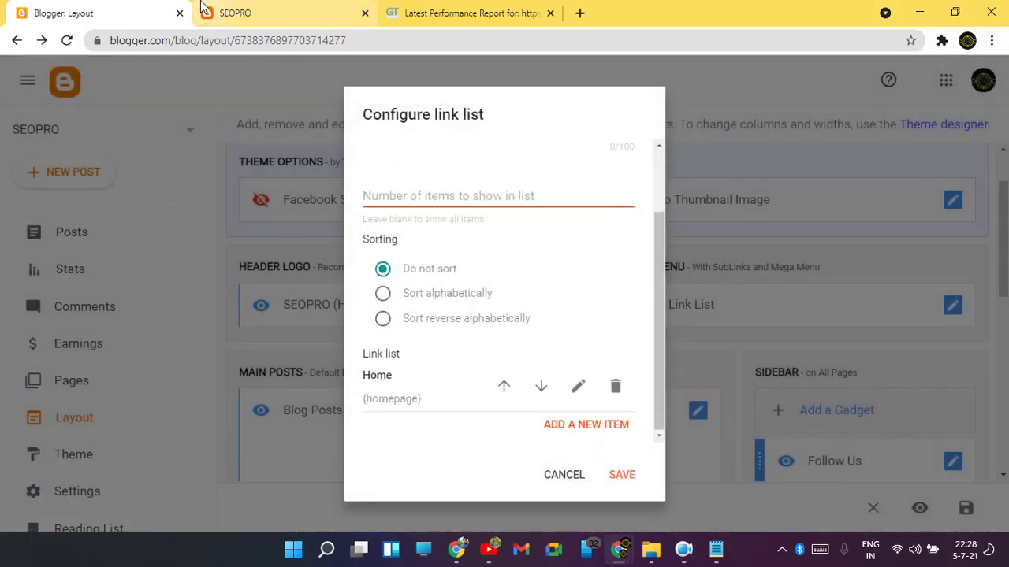
pyautogui.click(234, 13)
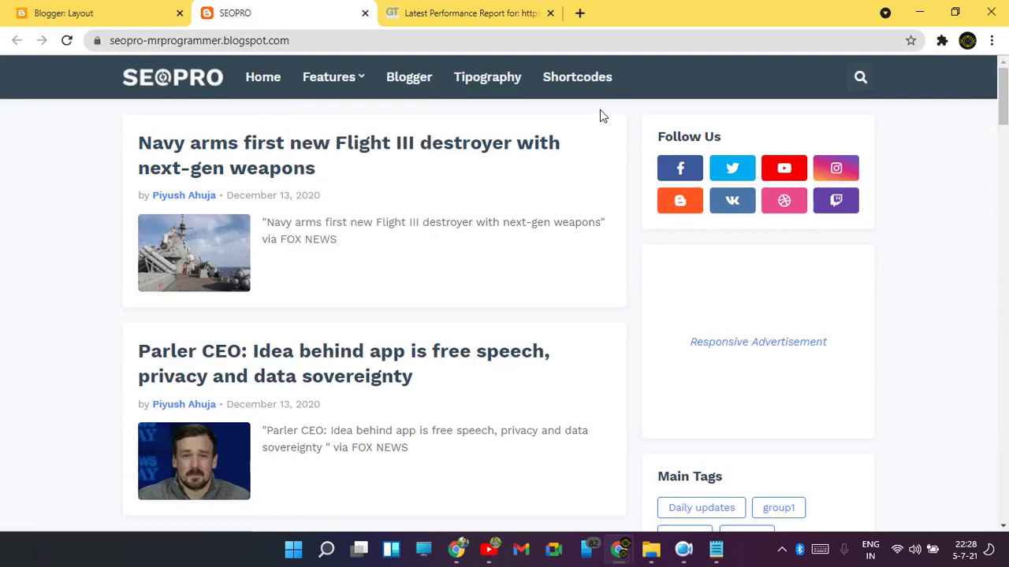
pyautogui.tripleClick(385, 108)
pyautogui.moveTo(334, 89)
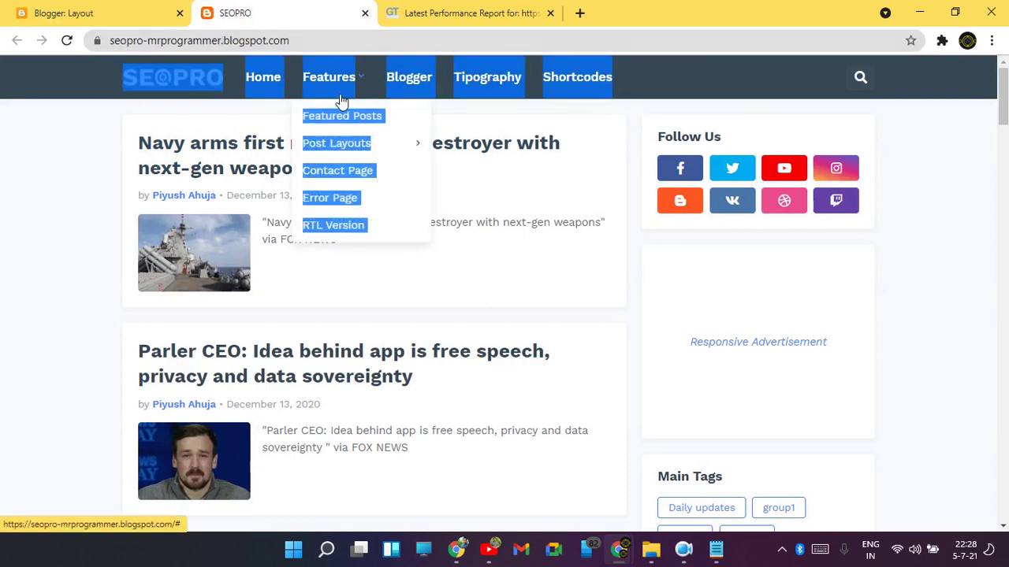
pyautogui.click(421, 128)
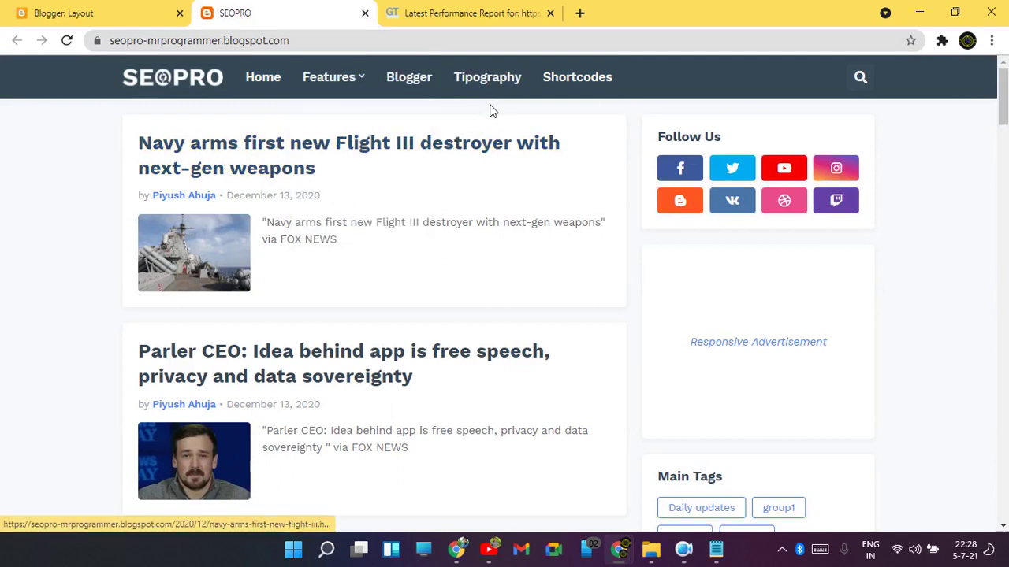
pyautogui.moveTo(306, 89)
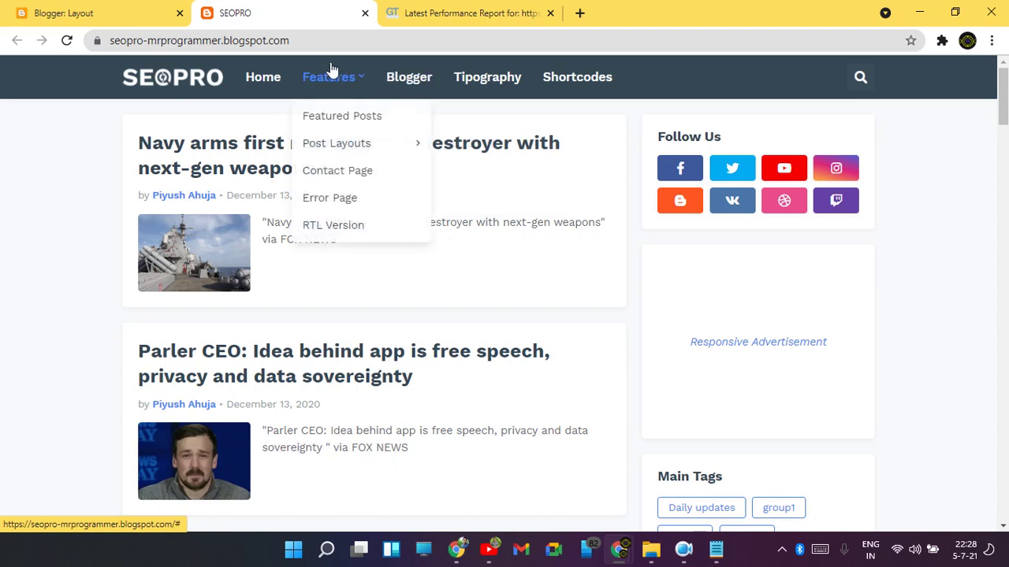
pyautogui.click(87, 13)
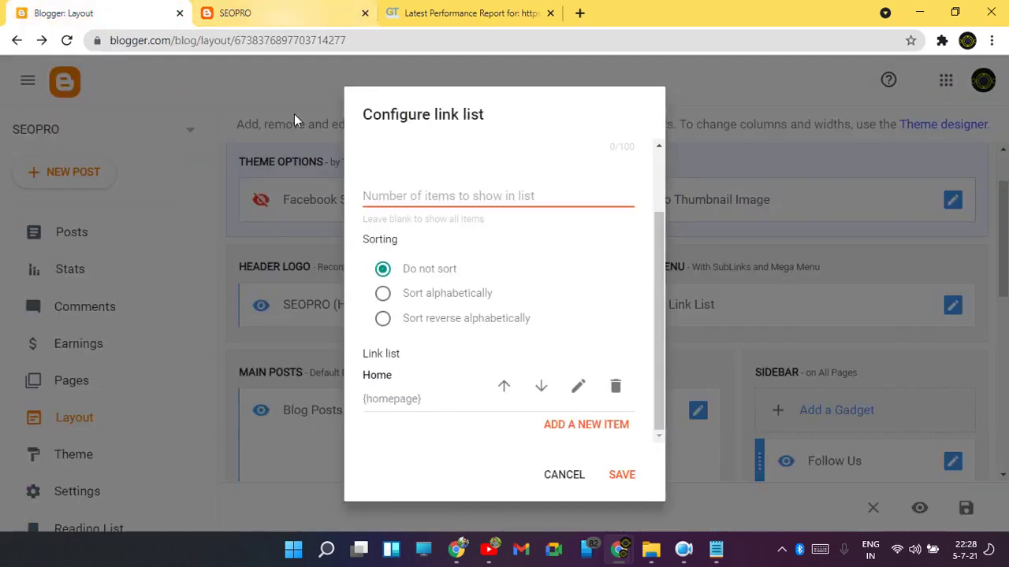
pyautogui.click(556, 472)
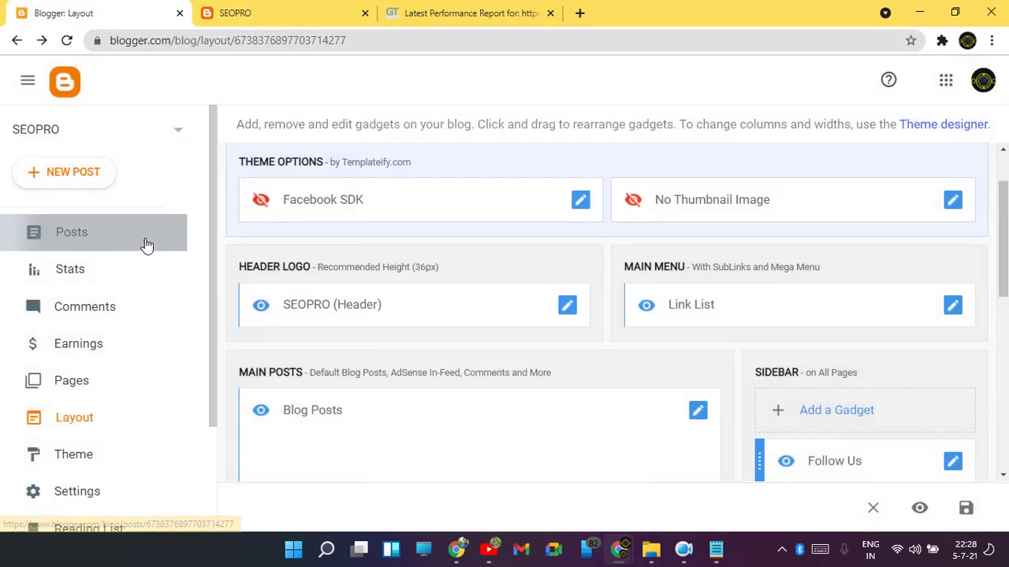
# Open the blog's Posts page and review the labels assigned to the posts throughout the list.
pyautogui.click(144, 240)
pyautogui.scroll(-10, 499, 412)
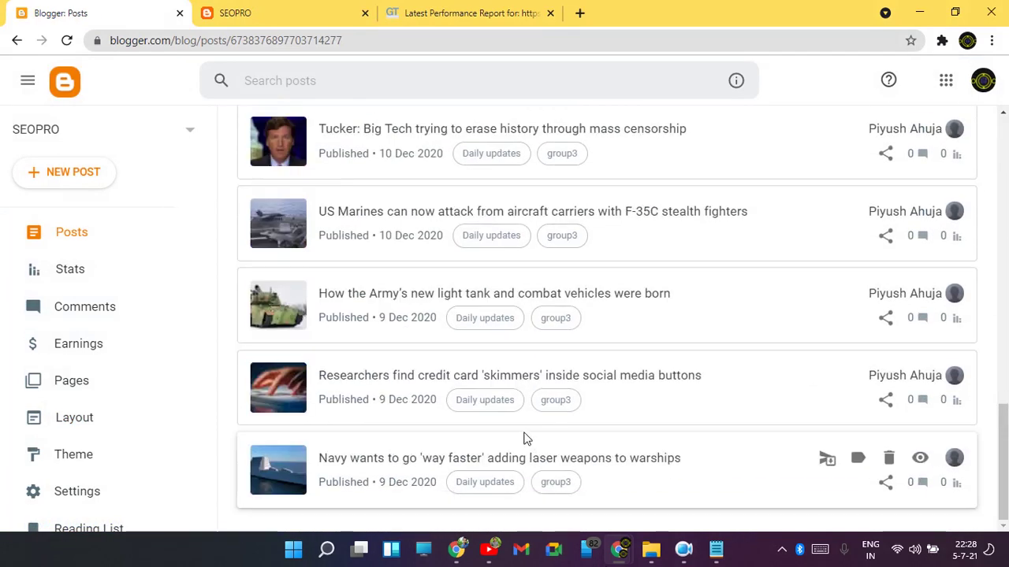
pyautogui.scroll(10, 698, 280)
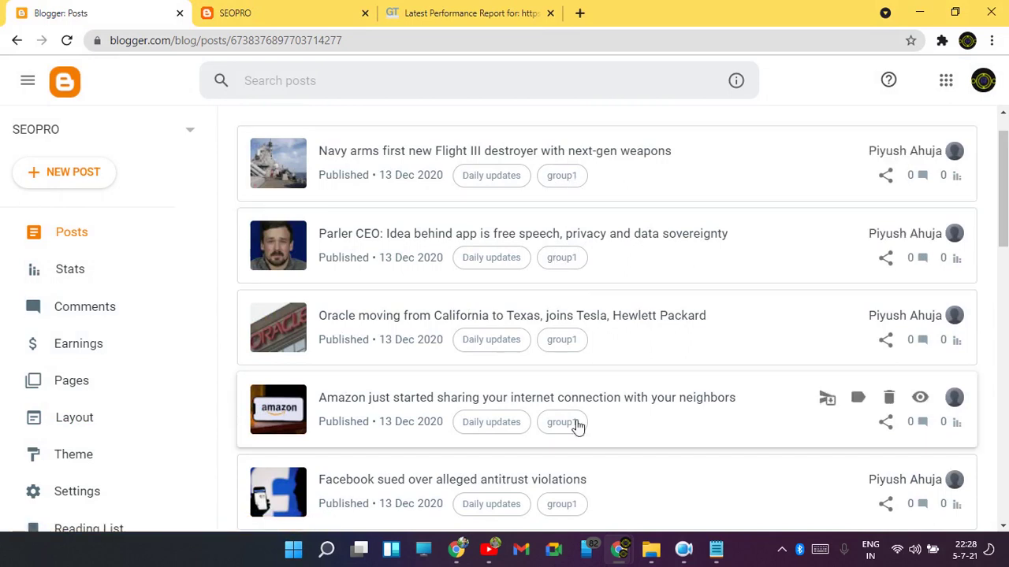
pyautogui.scroll(-7, 570, 441)
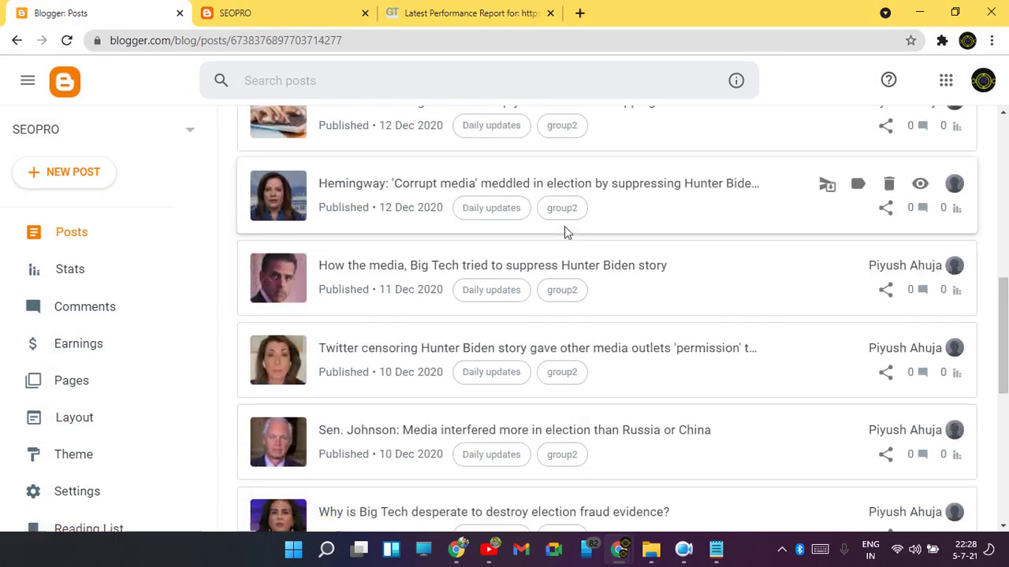
pyautogui.scroll(-4, 576, 433)
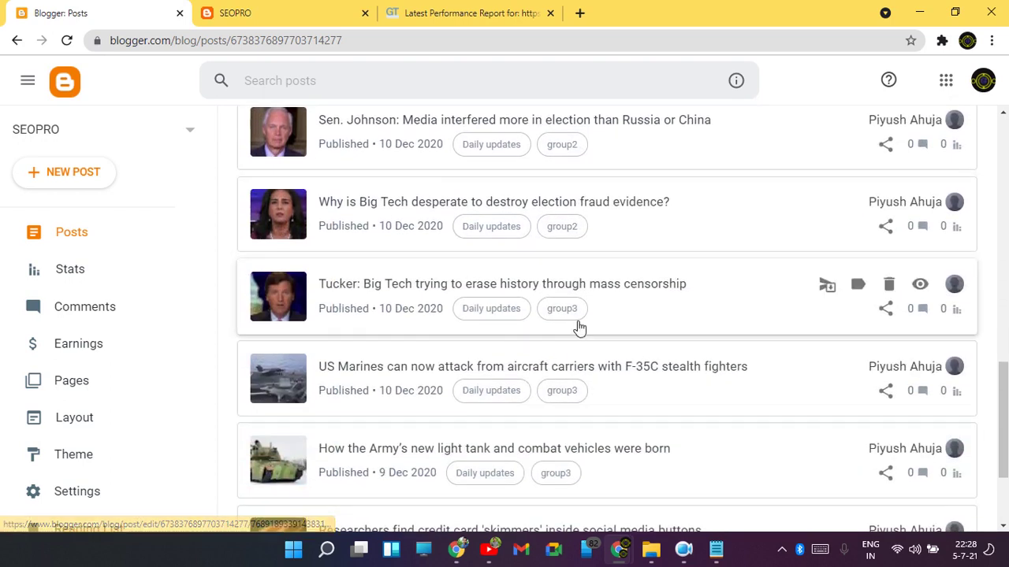
pyautogui.scroll(-2, 565, 473)
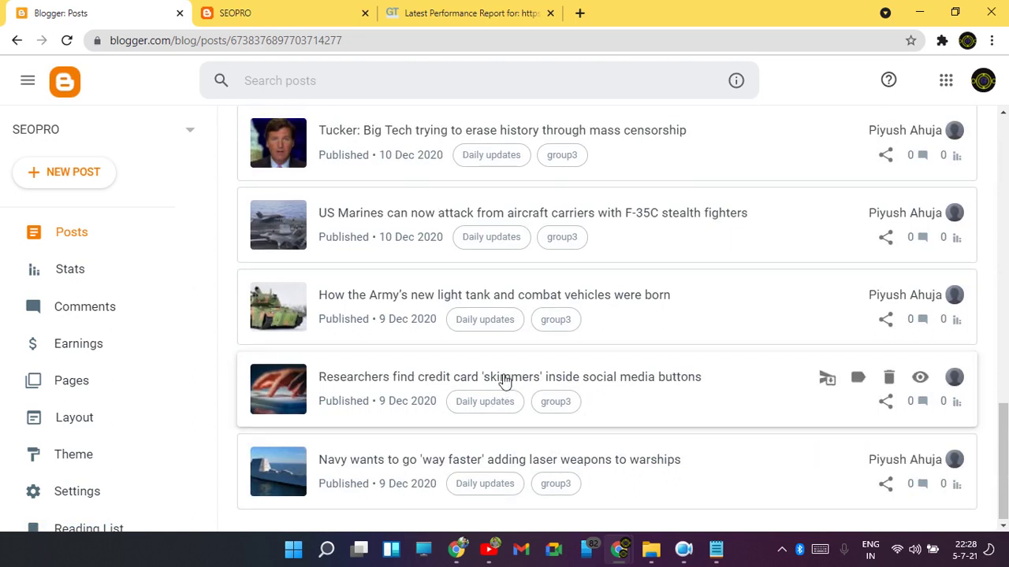
pyautogui.scroll(7, 502, 253)
pyautogui.scroll(5, 504, 142)
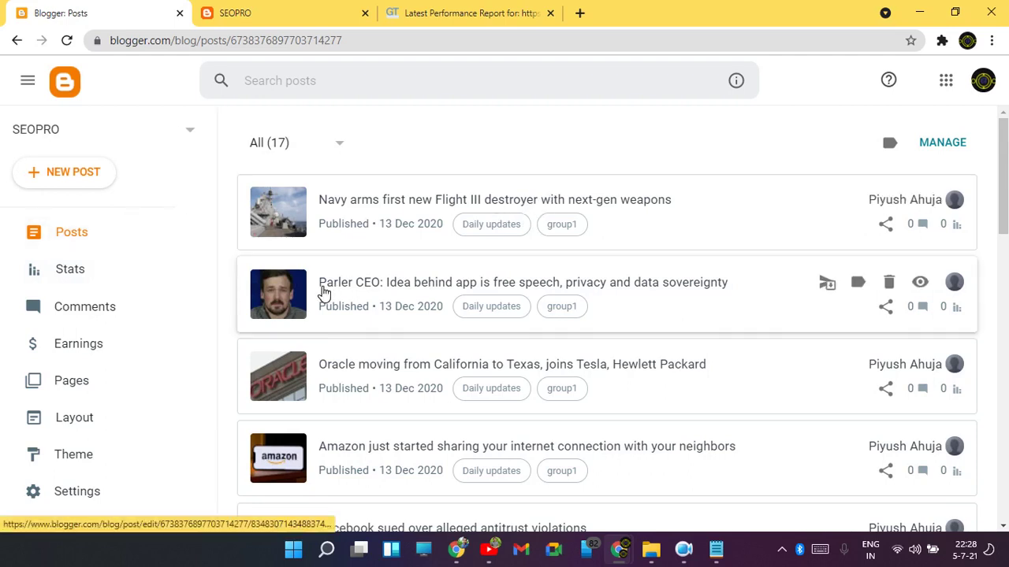
# View the live SEOPRO blog and its GTmetrix performance report, and open a new blank browser tab.
pyautogui.click(236, 13)
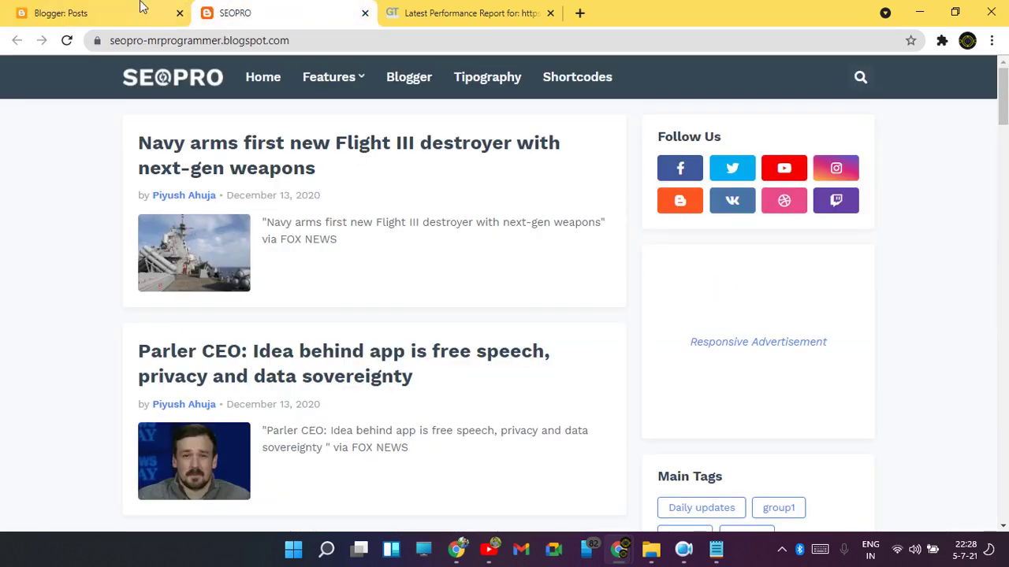
pyautogui.click(110, 8)
pyautogui.click(331, 8)
pyautogui.click(404, 11)
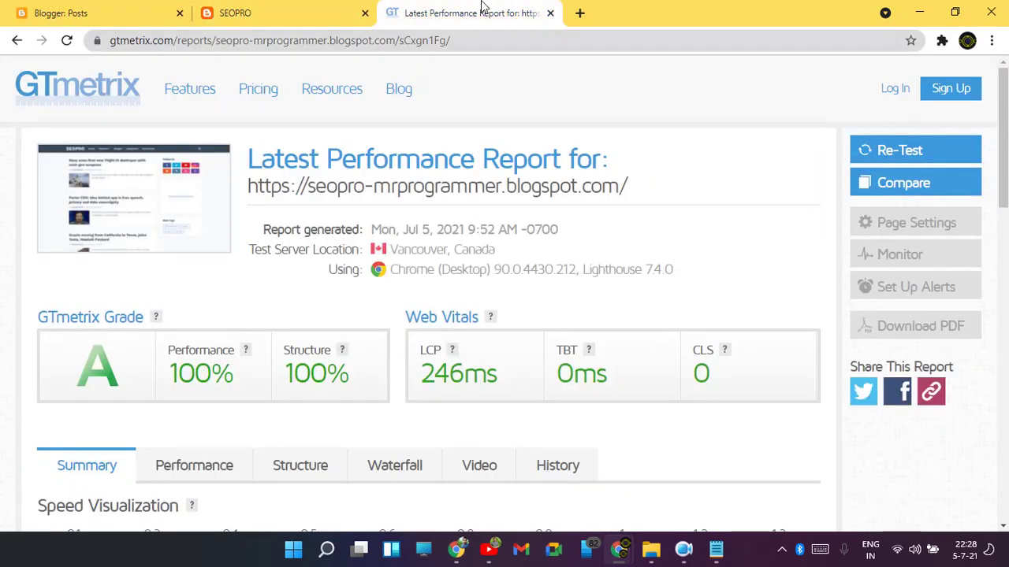
pyautogui.click(579, 14)
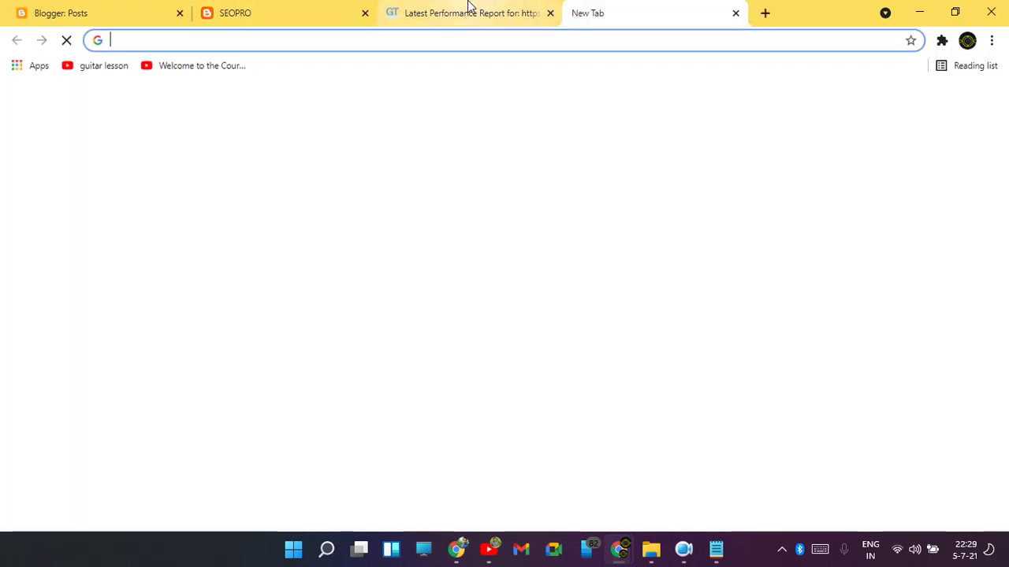
pyautogui.click(468, 11)
pyautogui.click(289, 14)
pyautogui.click(468, 13)
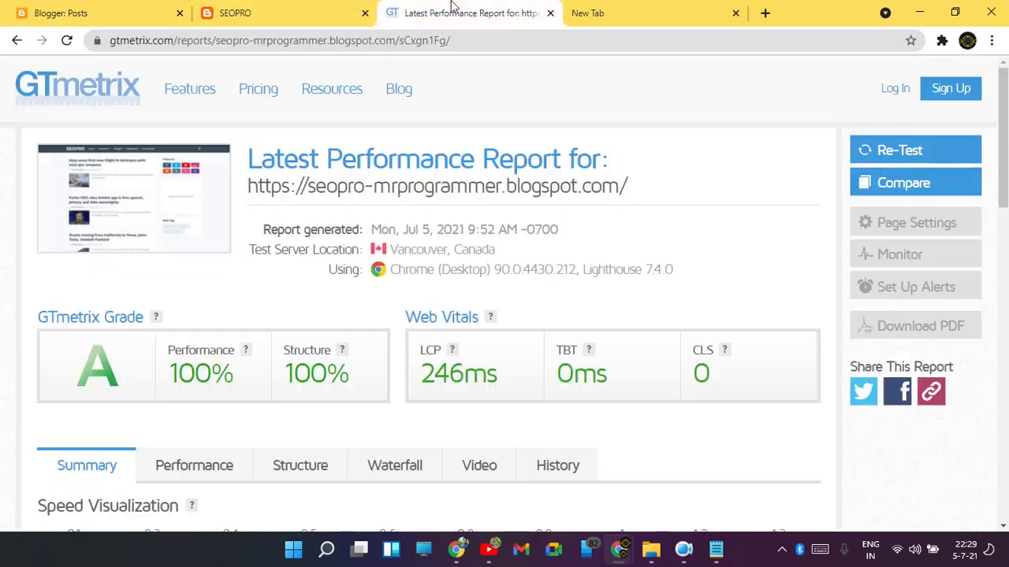
pyautogui.click(423, 44)
pyautogui.write('b')
pyautogui.press('Return')
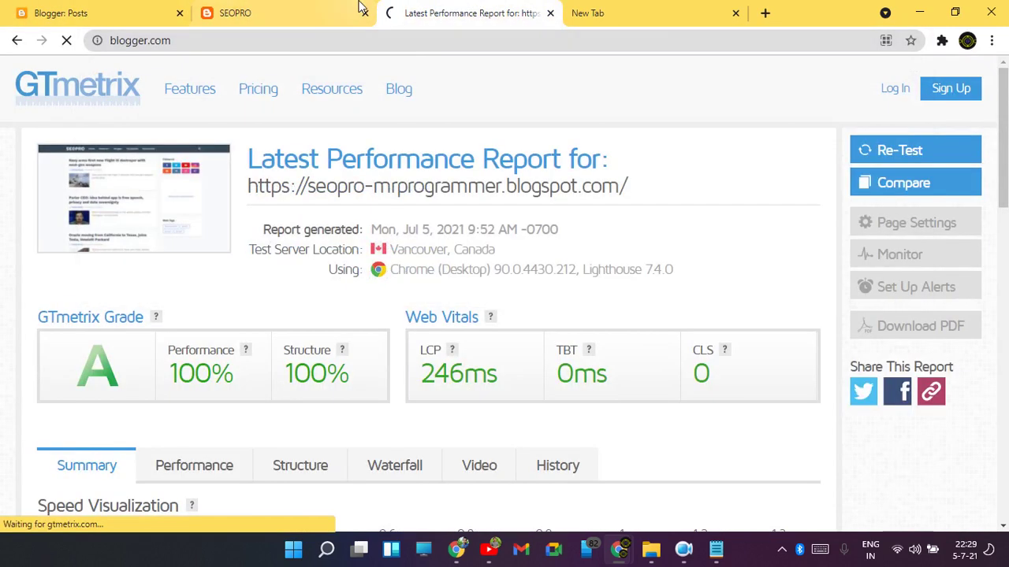
pyautogui.click(315, 17)
pyautogui.click(402, 8)
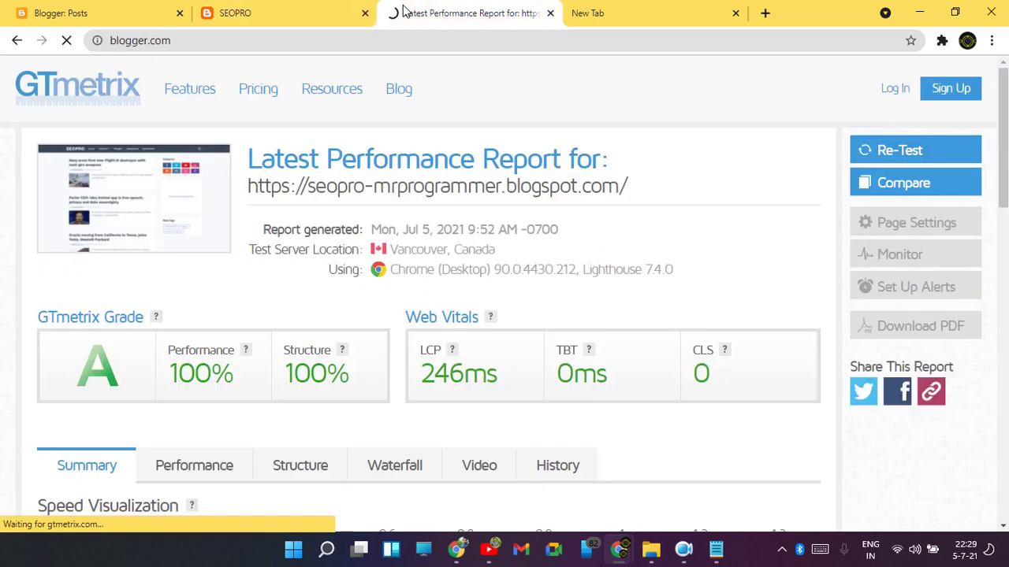
# Close the GTmetrix report tab and return to the SEOPRO blog's Posts page.
pyautogui.click(550, 12)
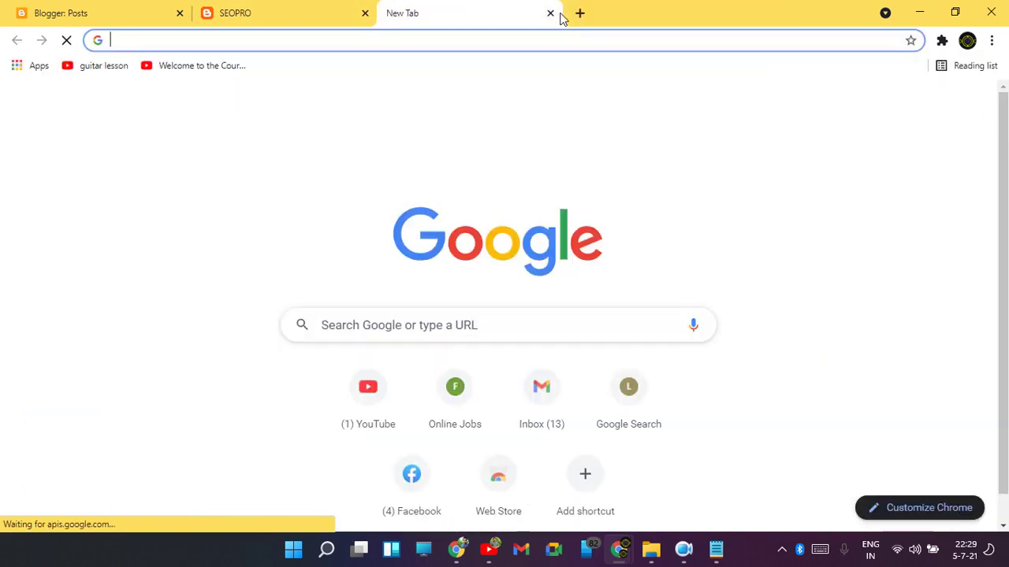
pyautogui.click(437, 42)
pyautogui.click(292, 7)
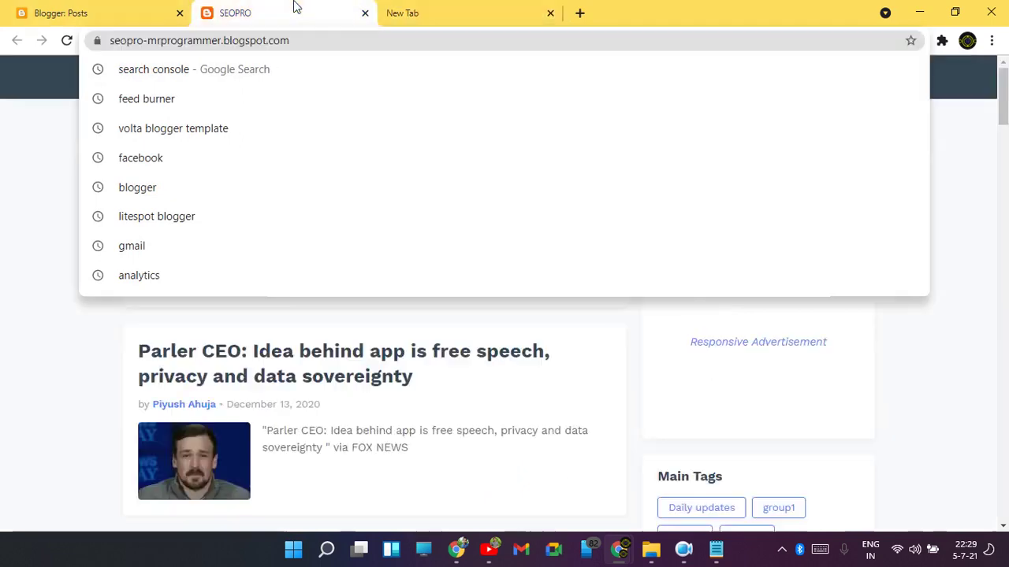
pyautogui.click(190, 6)
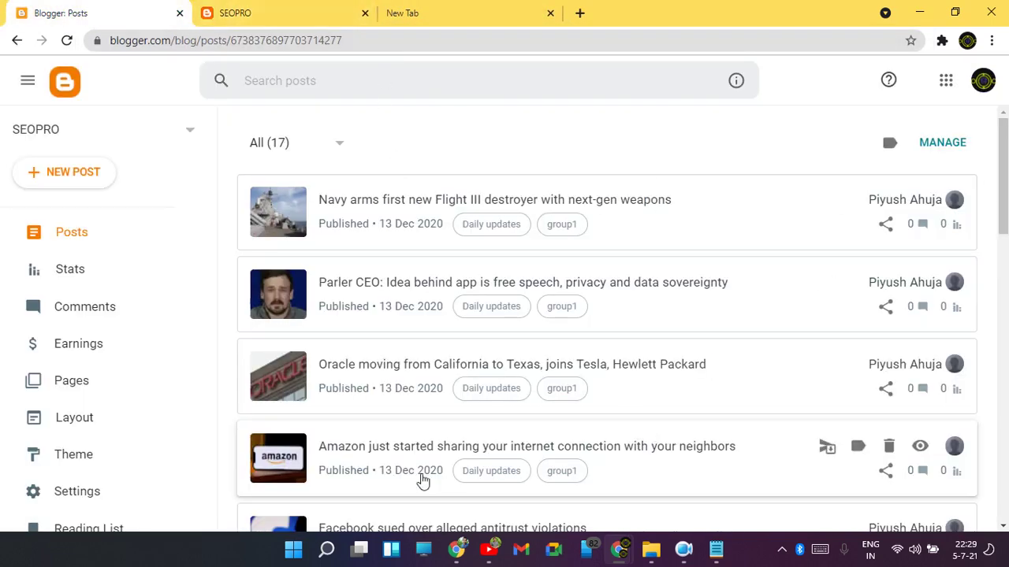
# Switch to the other Chrome window, open Blogger in a new tab, and review the NewsnTrick blog's posts and their labels.
pyautogui.click(459, 548)
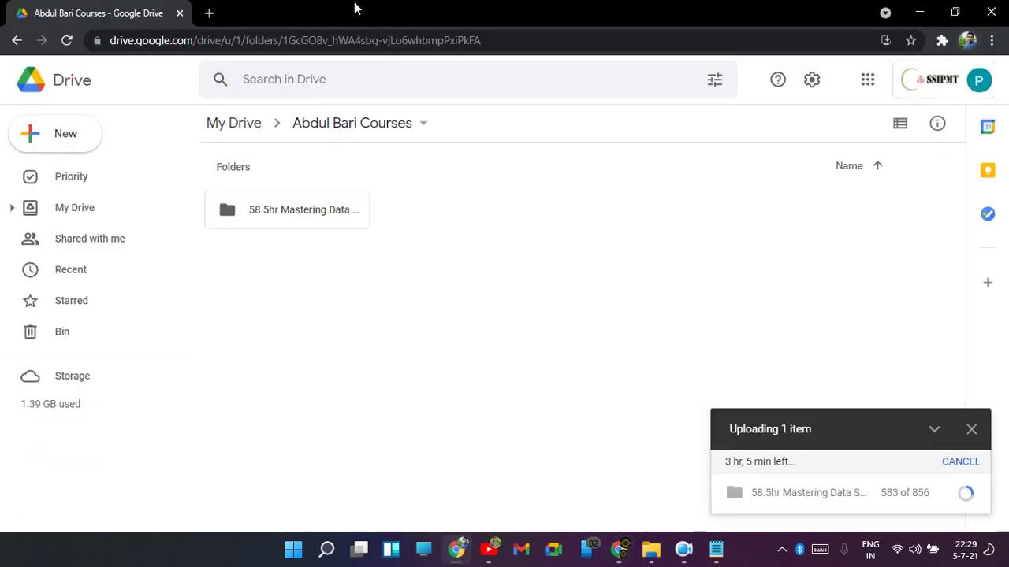
pyautogui.click(209, 13)
pyautogui.write('b')
pyautogui.press('Return')
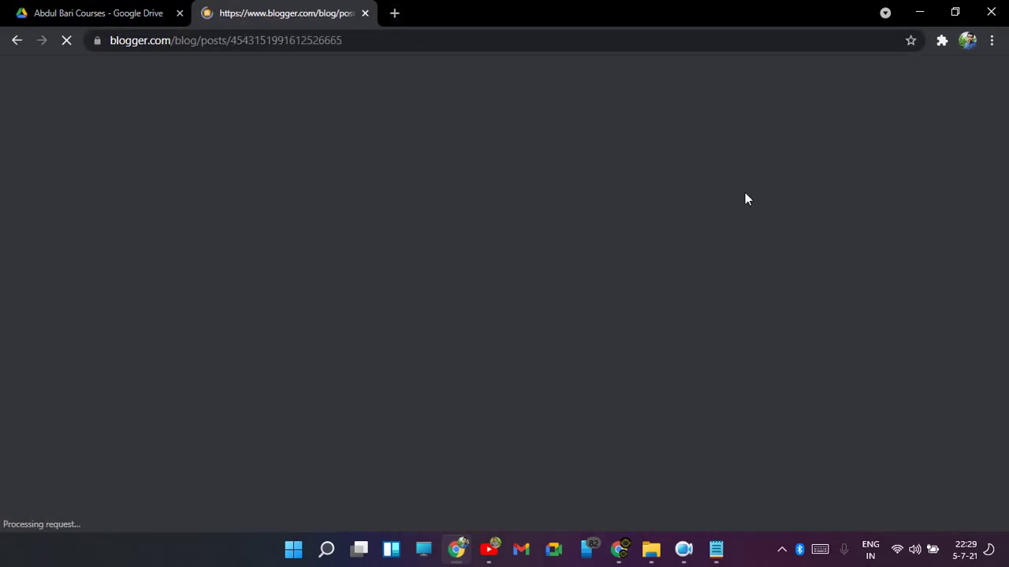
pyautogui.scroll(-3, 709, 299)
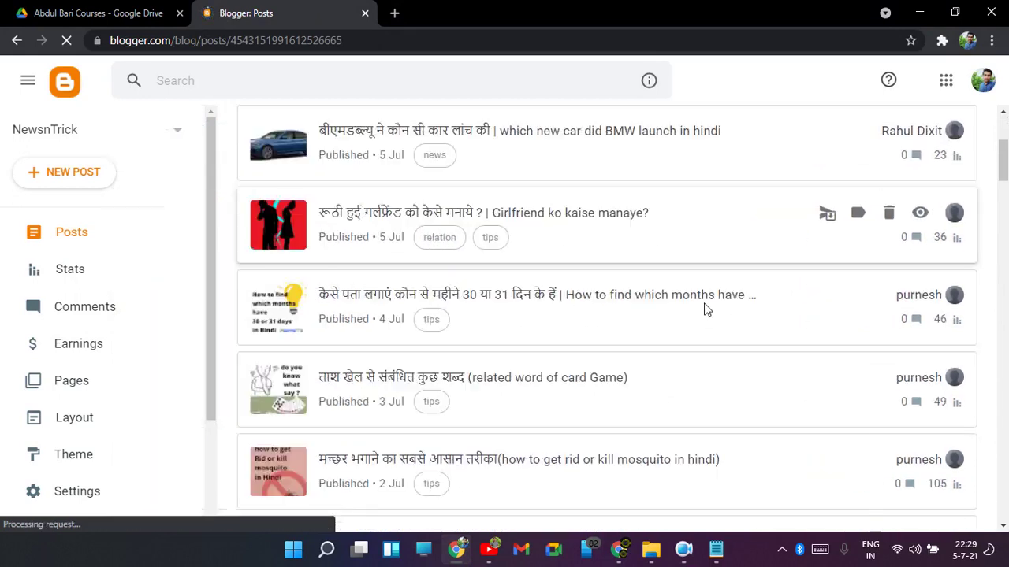
pyautogui.scroll(-2, 531, 347)
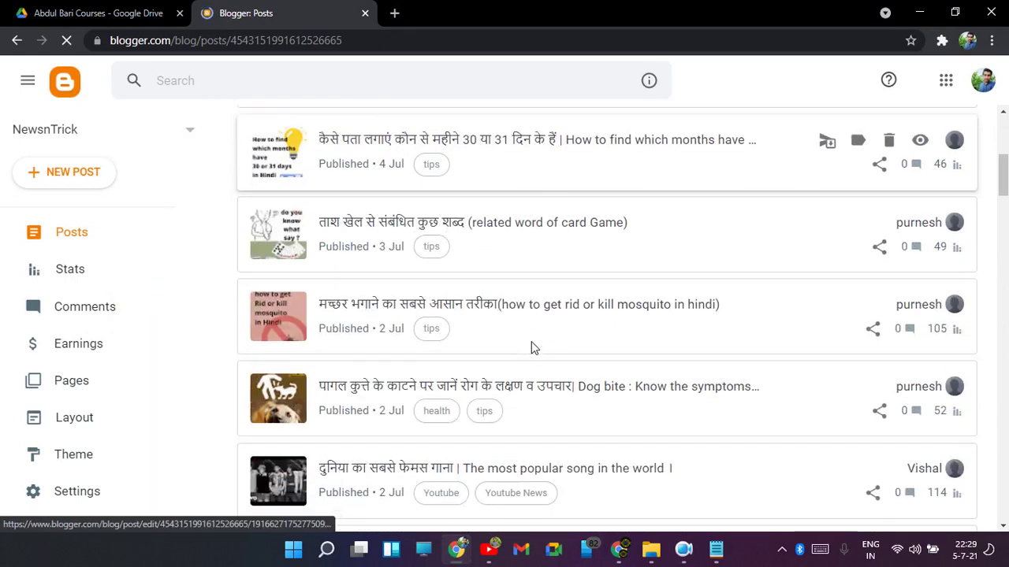
pyautogui.scroll(-3, 561, 338)
pyautogui.scroll(-4, 565, 355)
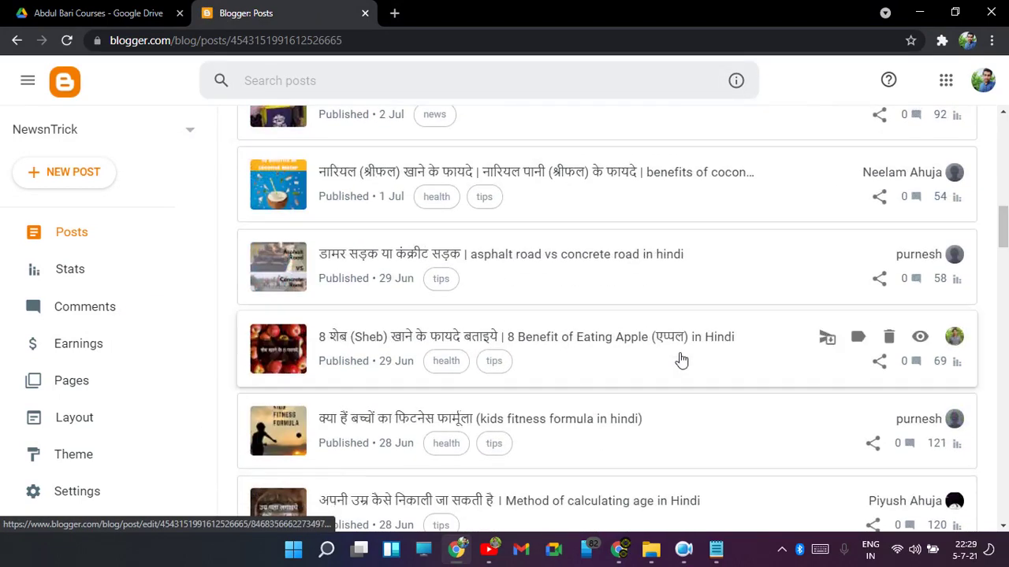
pyautogui.scroll(-4, 504, 268)
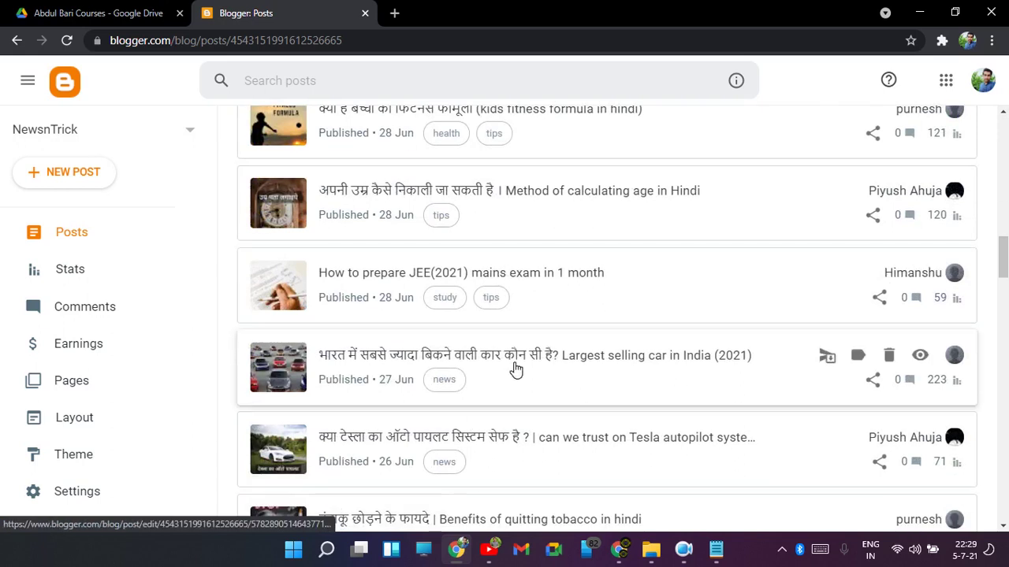
pyautogui.scroll(-3, 515, 369)
# Open the Tesla autopilot post, search Google for its Hindi title "क्या टेस्ला का ऑटो पायलट सिस्टम सेफ है" and highlight the featured snippet text.
pyautogui.click(534, 241)
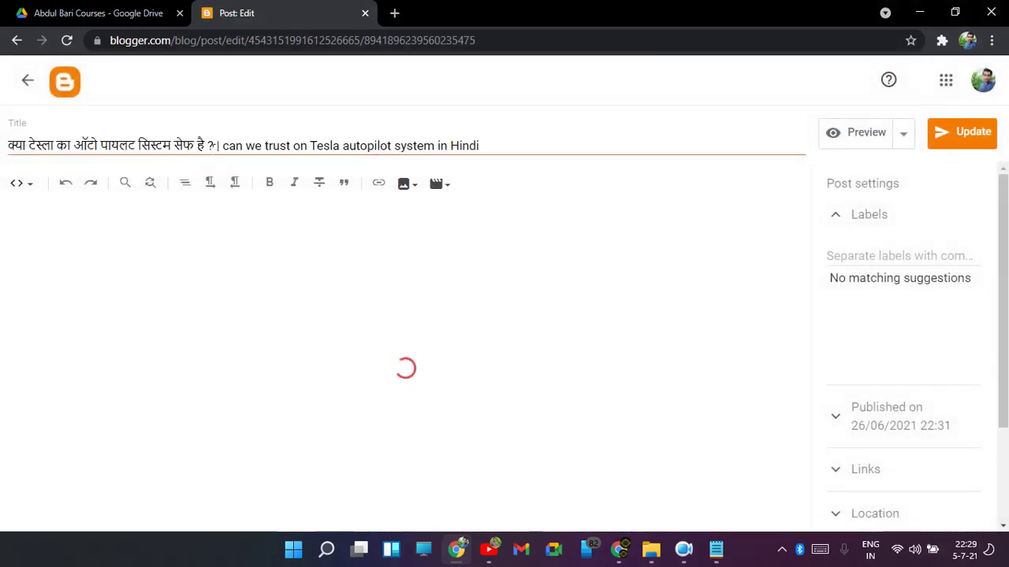
pyautogui.moveTo(205, 146); pyautogui.dragTo(8, 158)
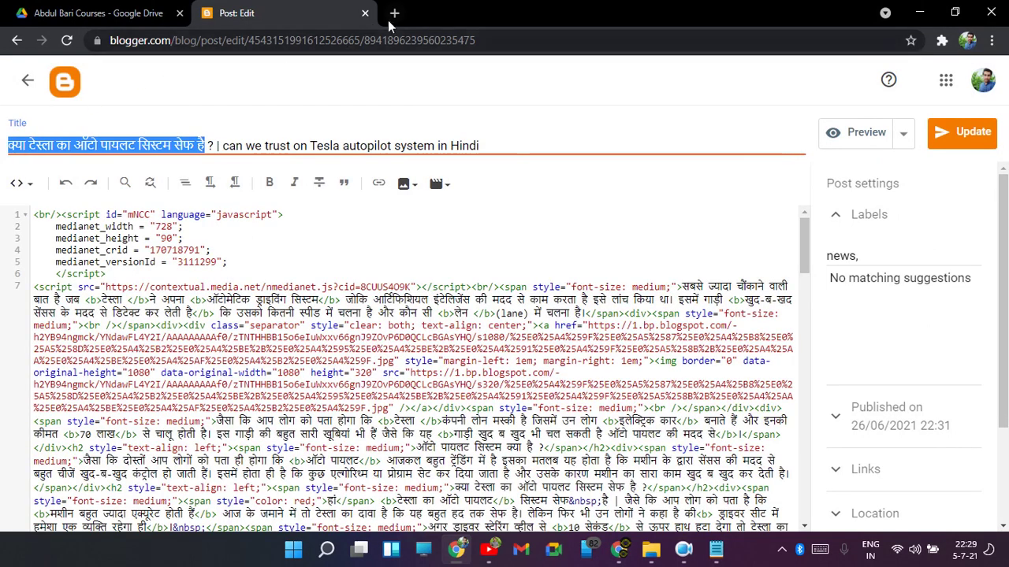
pyautogui.moveTo(397, 16); pyautogui.dragTo(396, 16)
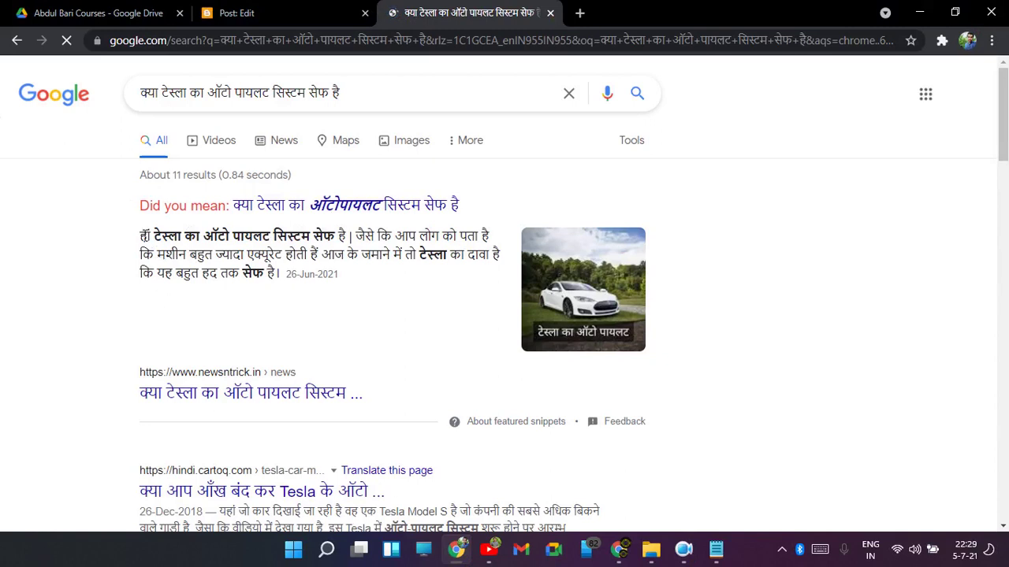
pyautogui.moveTo(140, 235); pyautogui.dragTo(252, 273)
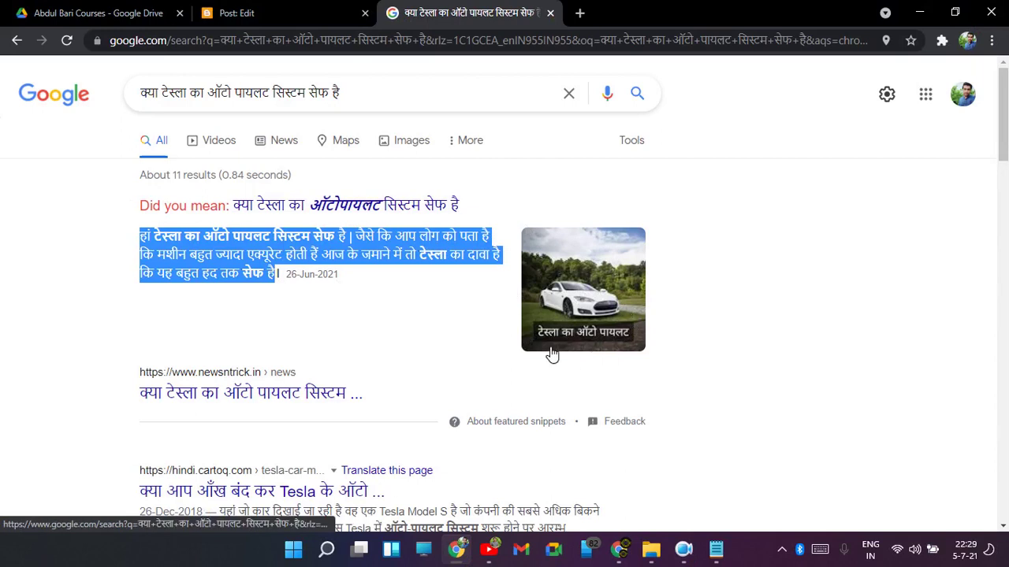
# Close the Google search and NewsnTrick post tabs, and switch back to the Chrome window with the SEOPRO blog's Posts page.
pyautogui.click(548, 15)
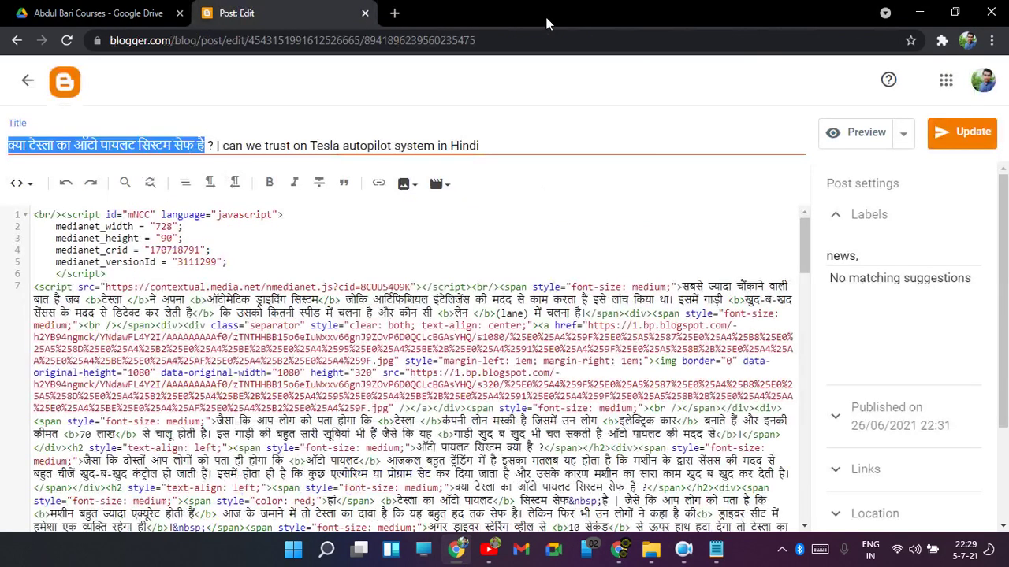
pyautogui.click(364, 14)
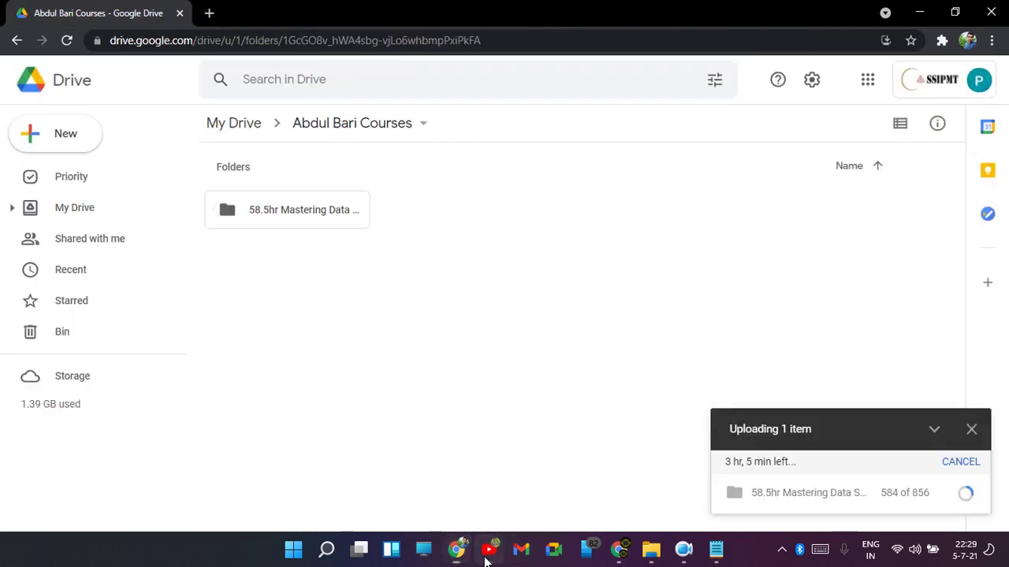
pyautogui.click(486, 559)
pyautogui.click(483, 551)
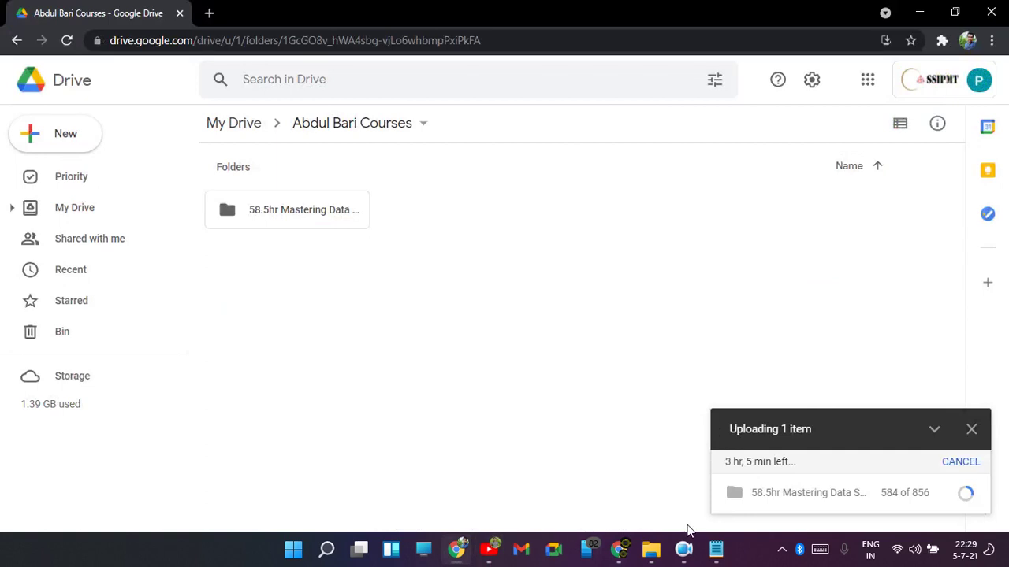
pyautogui.moveTo(620, 557)
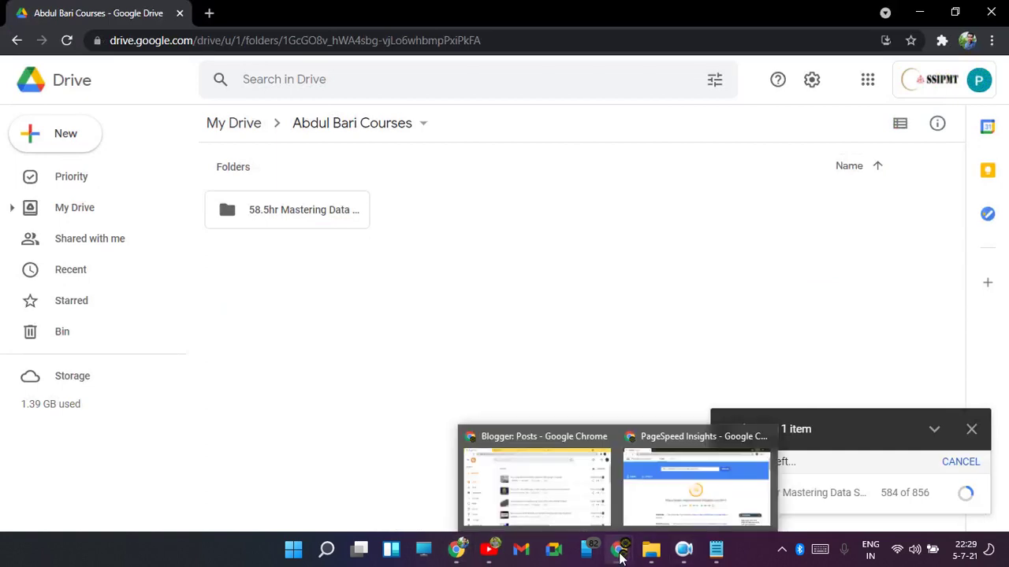
pyautogui.click(531, 509)
pyautogui.click(268, 13)
pyautogui.click(87, 12)
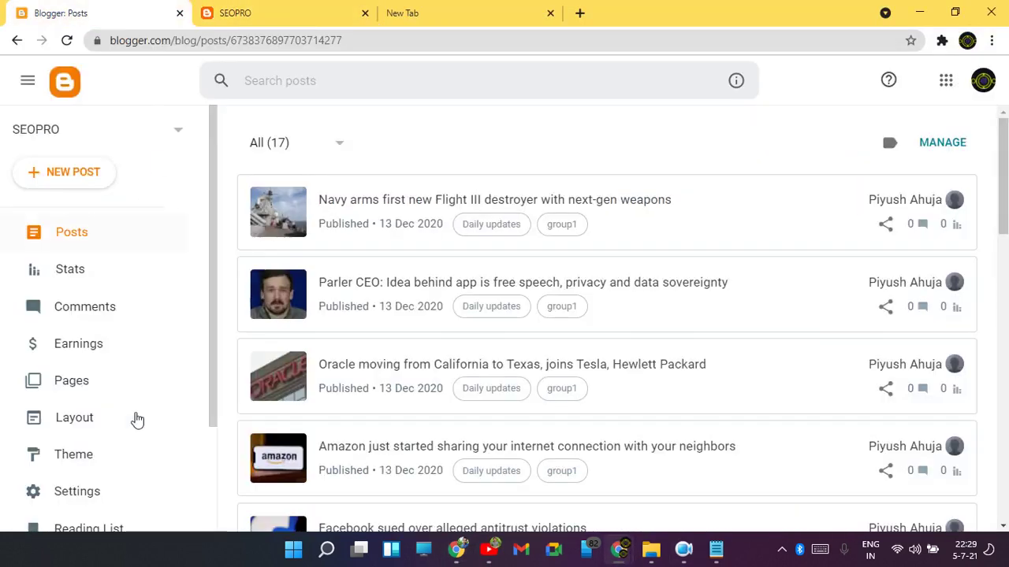
# Go to the SEOPRO blog's Layout page, close the blank browser tab, and open the Main Menu link list for editing.
pyautogui.click(112, 435)
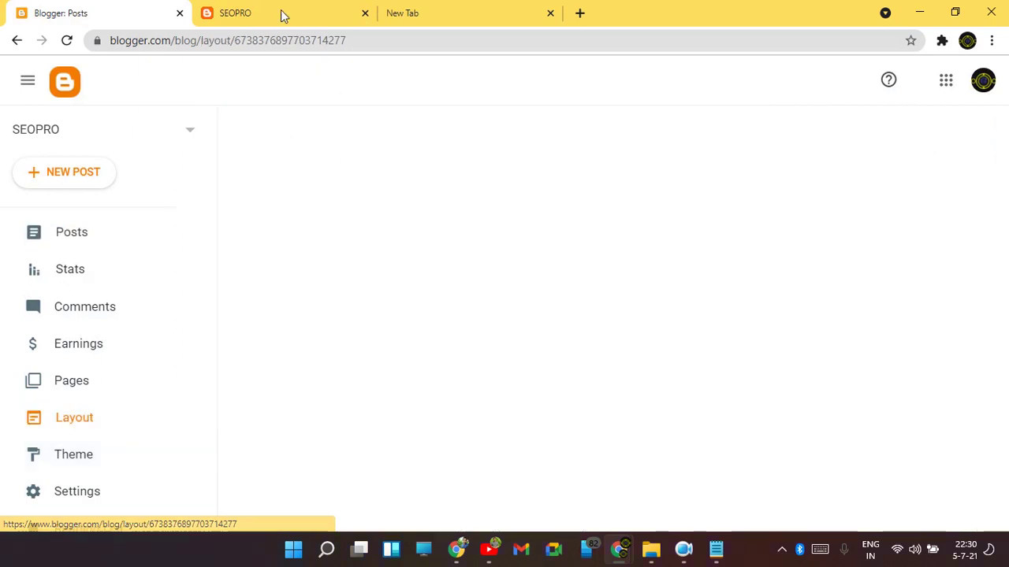
pyautogui.click(276, 14)
pyautogui.click(165, 10)
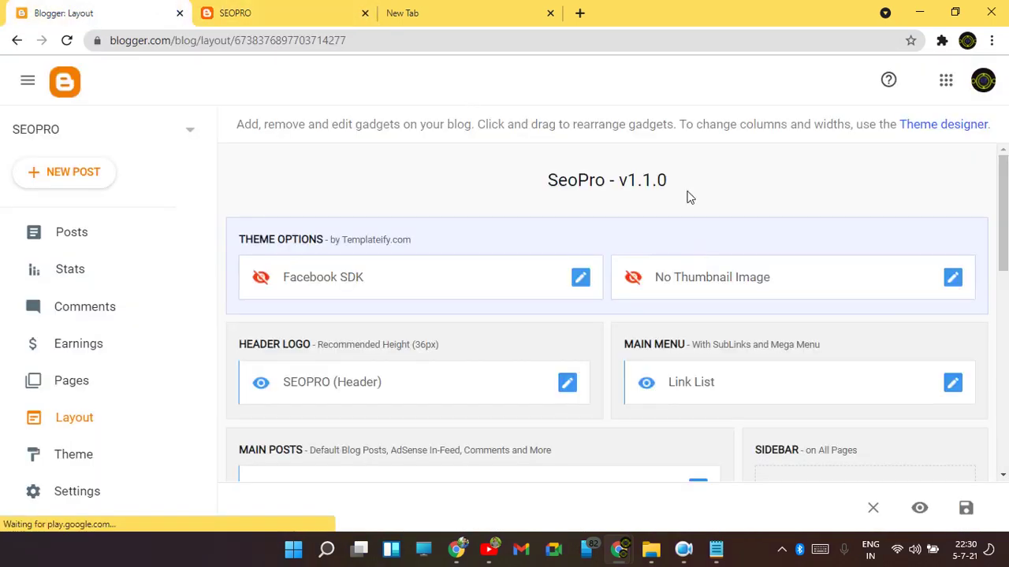
pyautogui.click(550, 13)
pyautogui.scroll(-2, 793, 260)
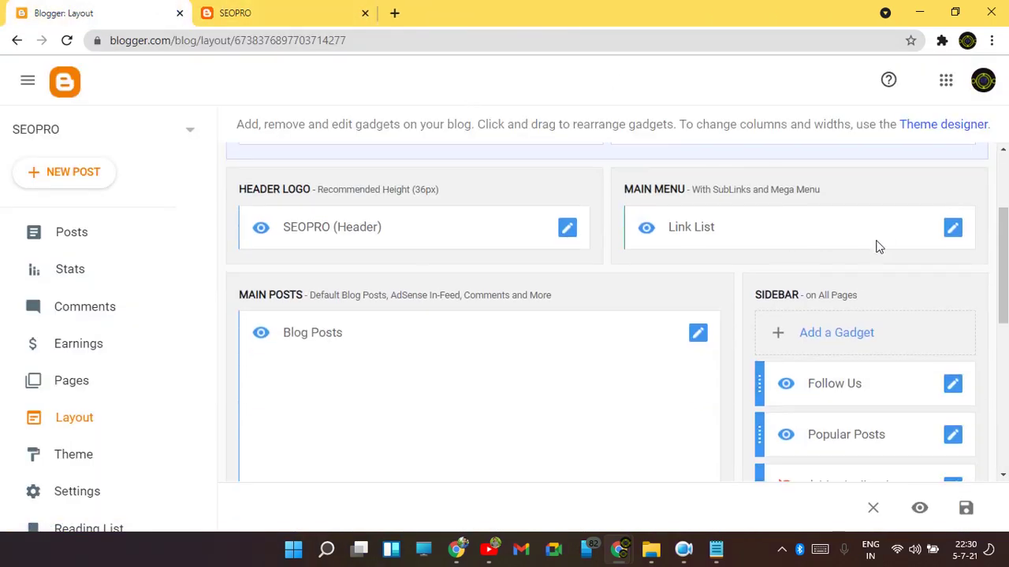
pyautogui.click(953, 229)
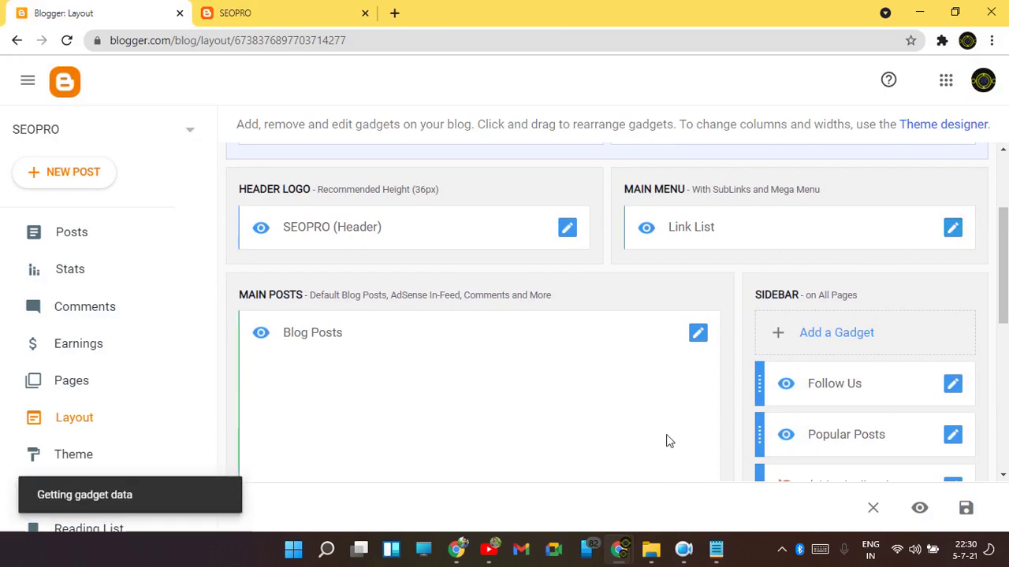
pyautogui.scroll(-3, 486, 360)
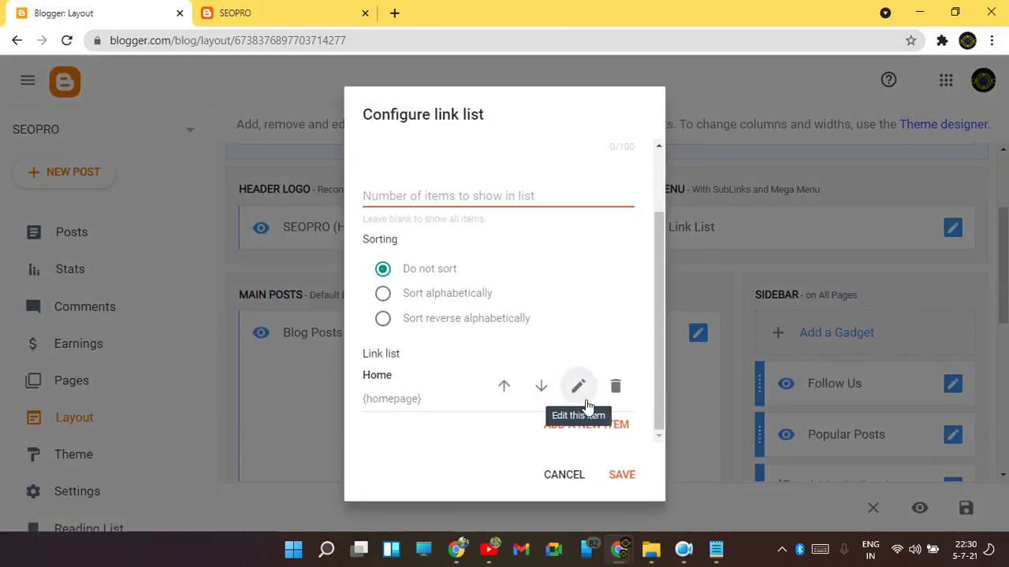
# Add a new item to the main menu link list with the site name "Group 1".
pyautogui.click(586, 424)
pyautogui.scroll(-2, 446, 383)
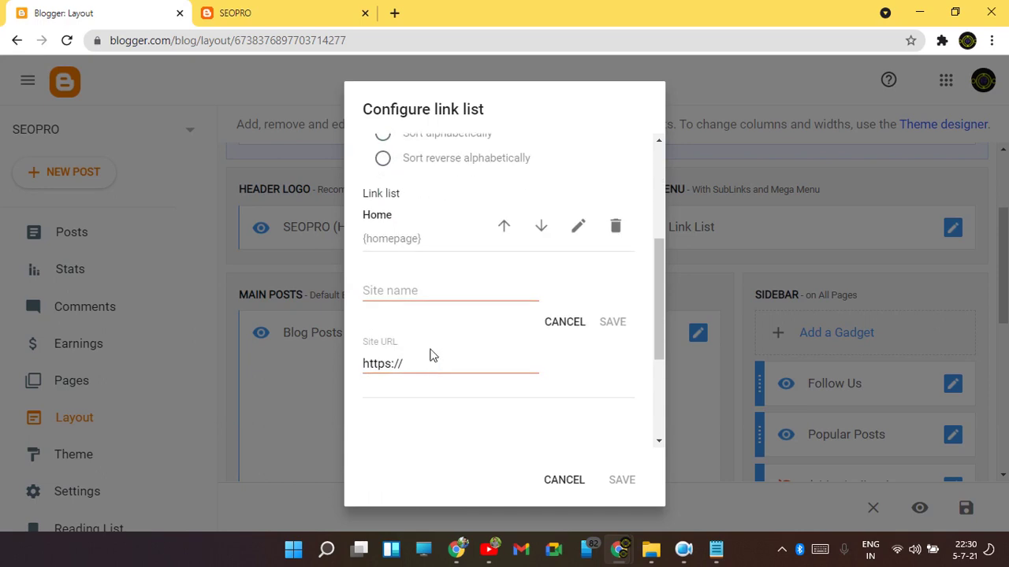
pyautogui.click(437, 303)
pyautogui.write('Group 1')
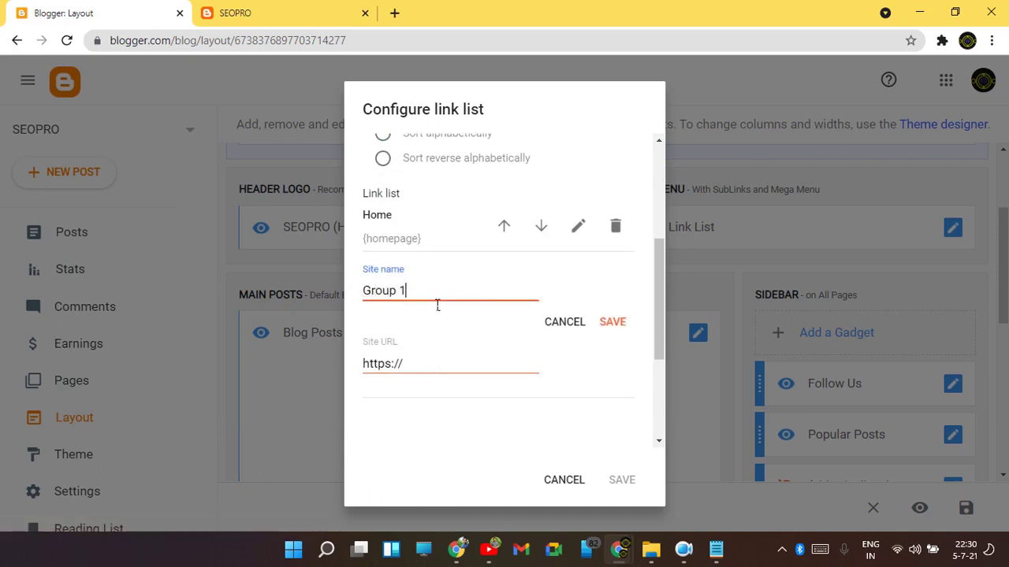
# Copy the link address of the group1 label under Main Tags on the live blog, and return to the link list.
pyautogui.click(339, 9)
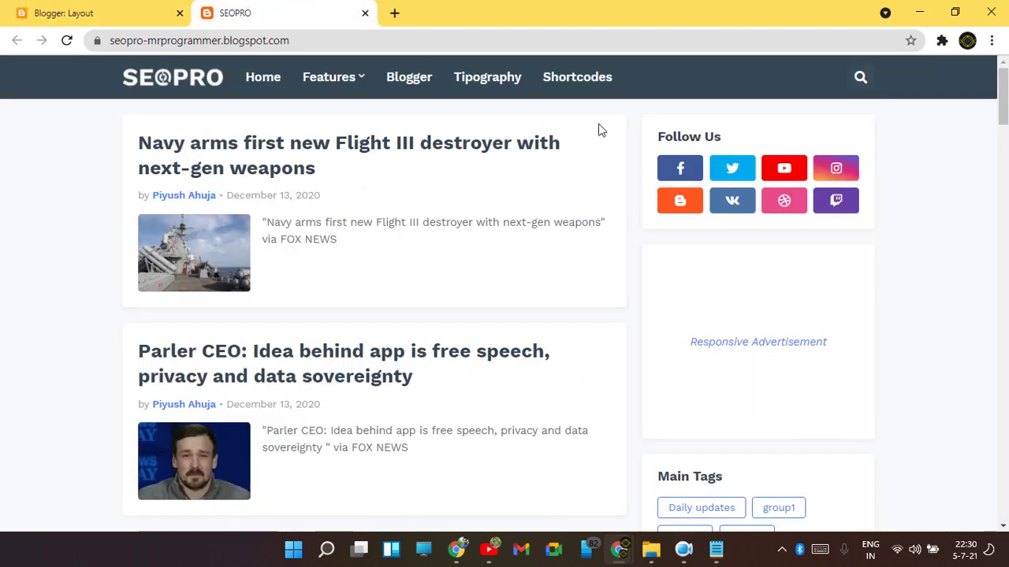
pyautogui.scroll(-4, 597, 128)
pyautogui.scroll(3, 612, 195)
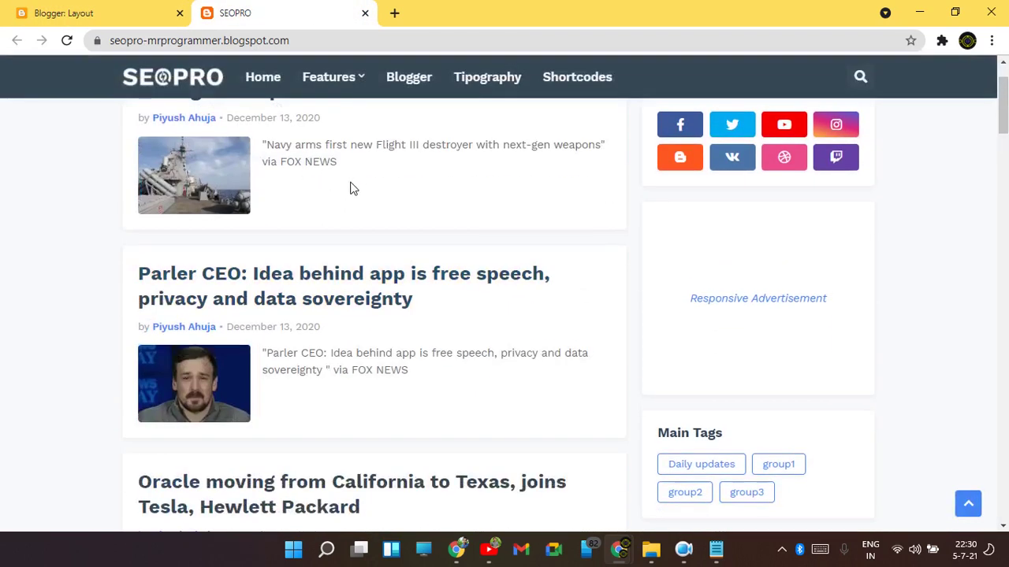
pyautogui.scroll(2, 872, 405)
pyautogui.scroll(-3, 784, 482)
pyautogui.rightClick(779, 461)
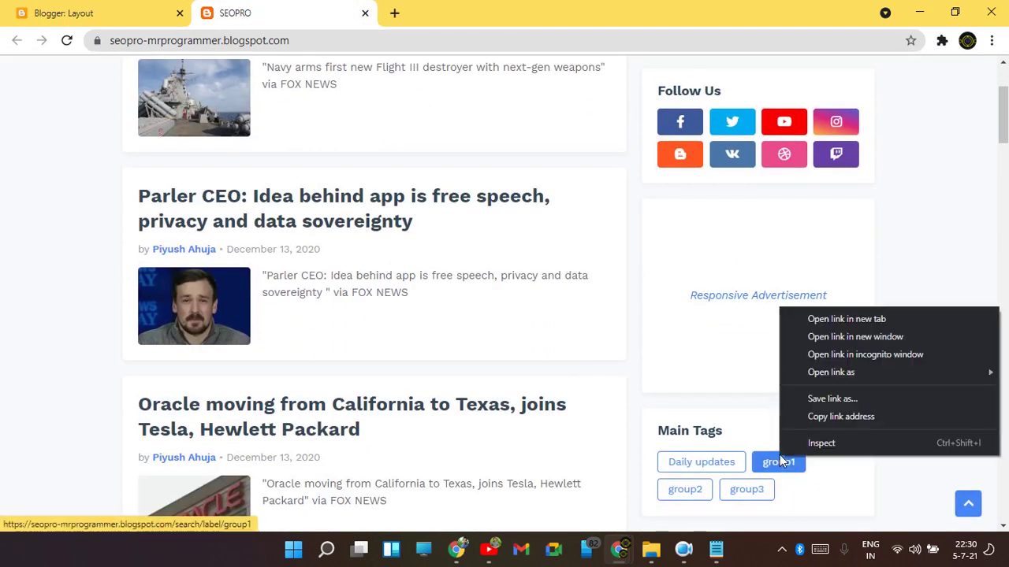
pyautogui.click(801, 420)
pyautogui.click(34, 6)
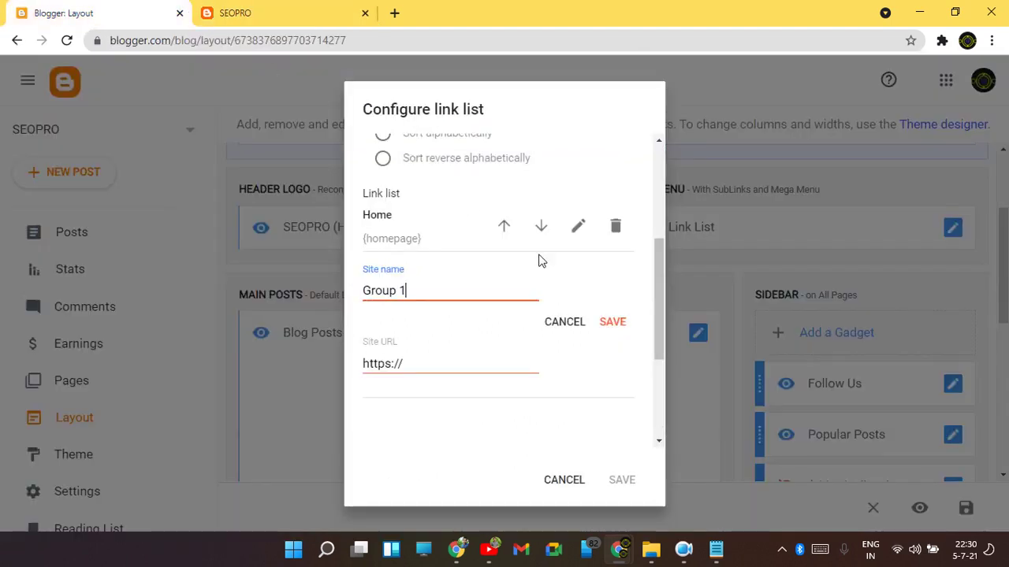
# Set the Group 1 item's site URL to the copied group1 label address and save the item.
pyautogui.click(480, 363)
pyautogui.hotkey('ctrl', 'a')
pyautogui.hotkey('ctrl', 'v')
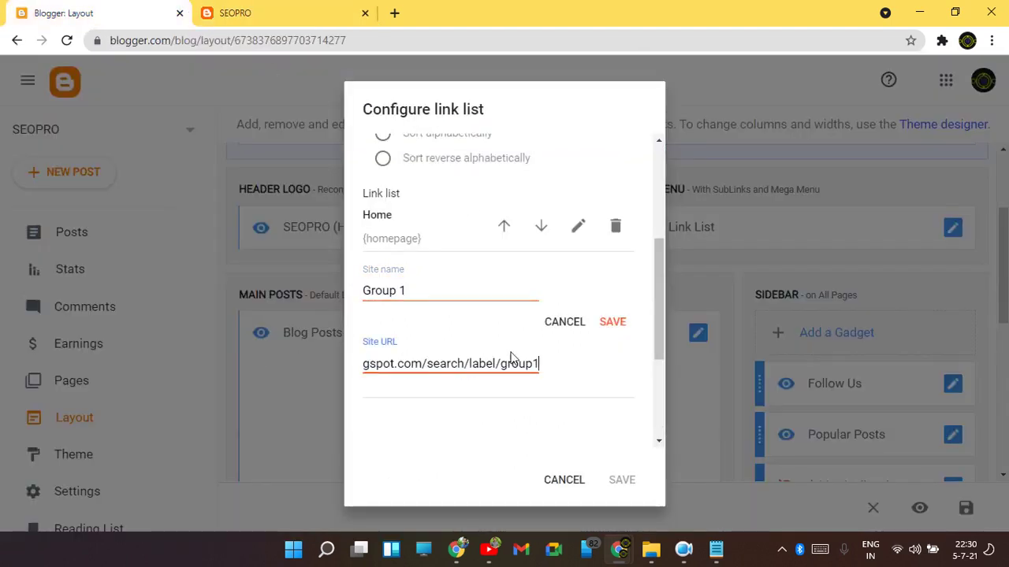
pyautogui.click(618, 326)
pyautogui.click(622, 429)
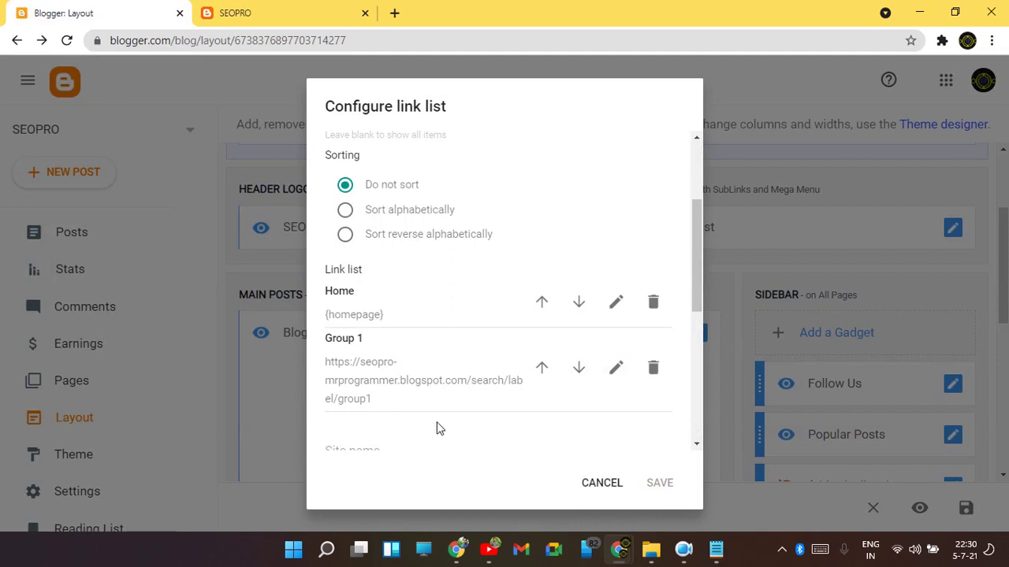
pyautogui.scroll(-2, 437, 427)
pyautogui.click(383, 302)
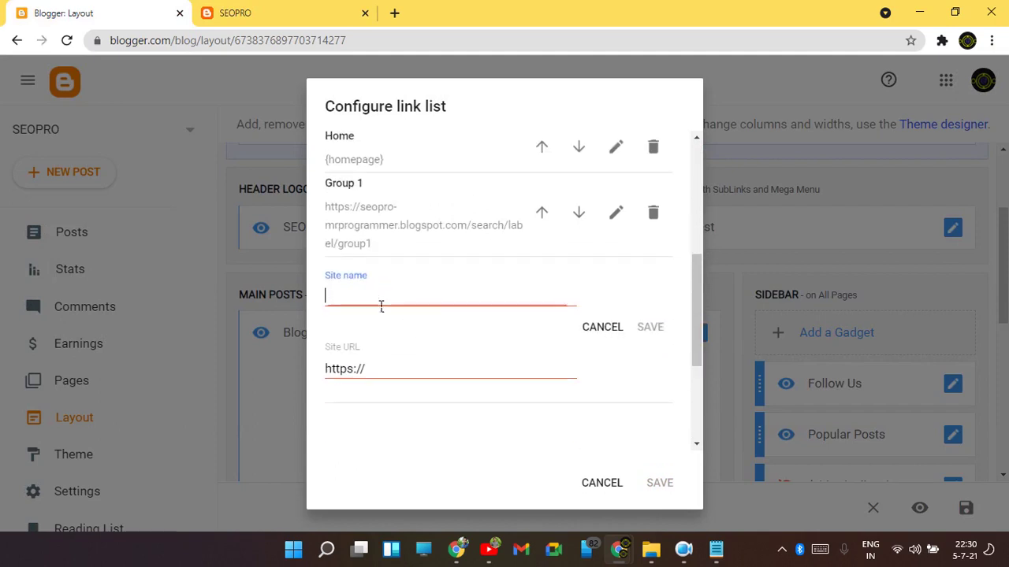
pyautogui.write('Group ')
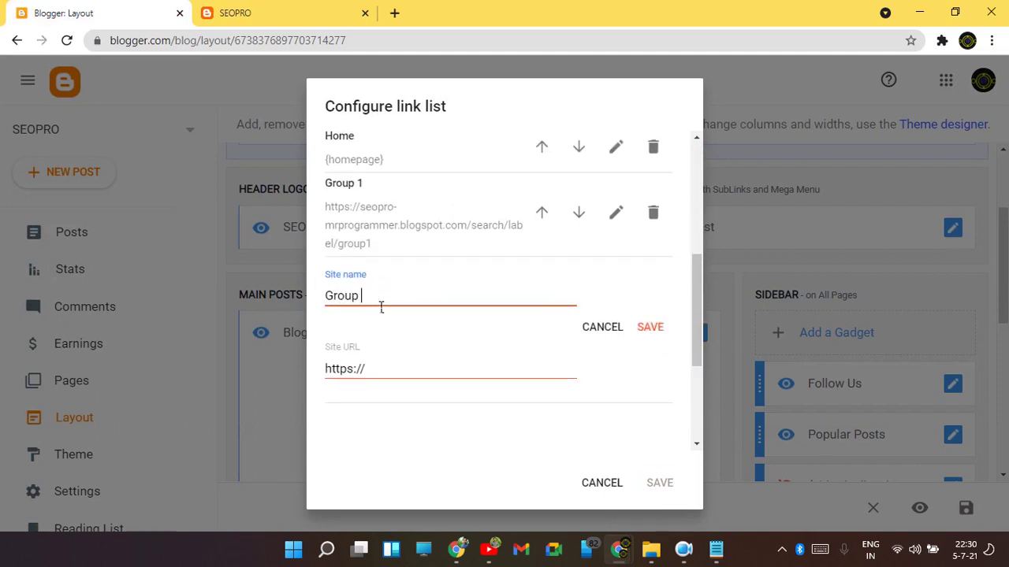
pyautogui.write('2')
pyautogui.tripleClick(426, 373)
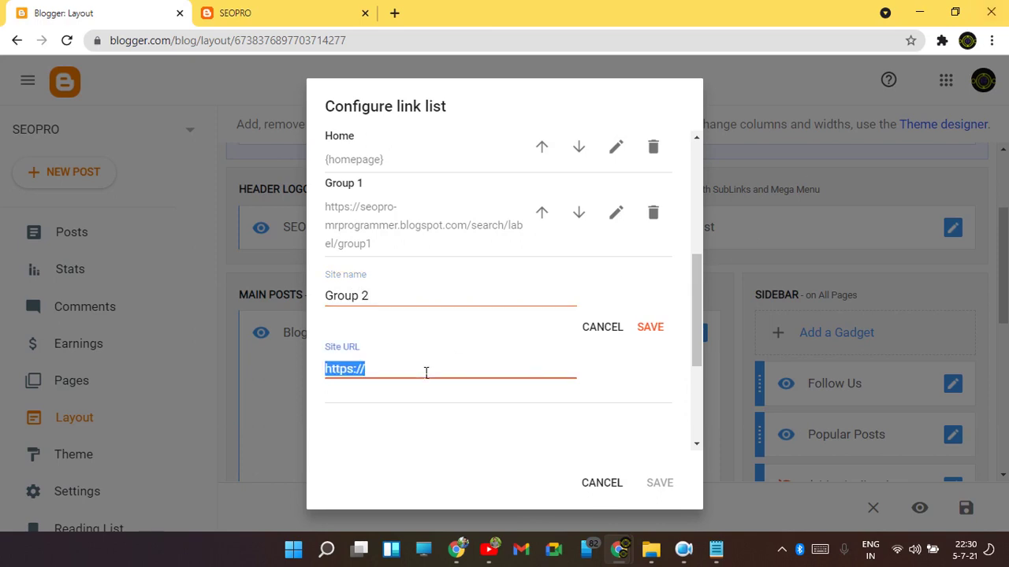
pyautogui.hotkey('ctrl', 'v')
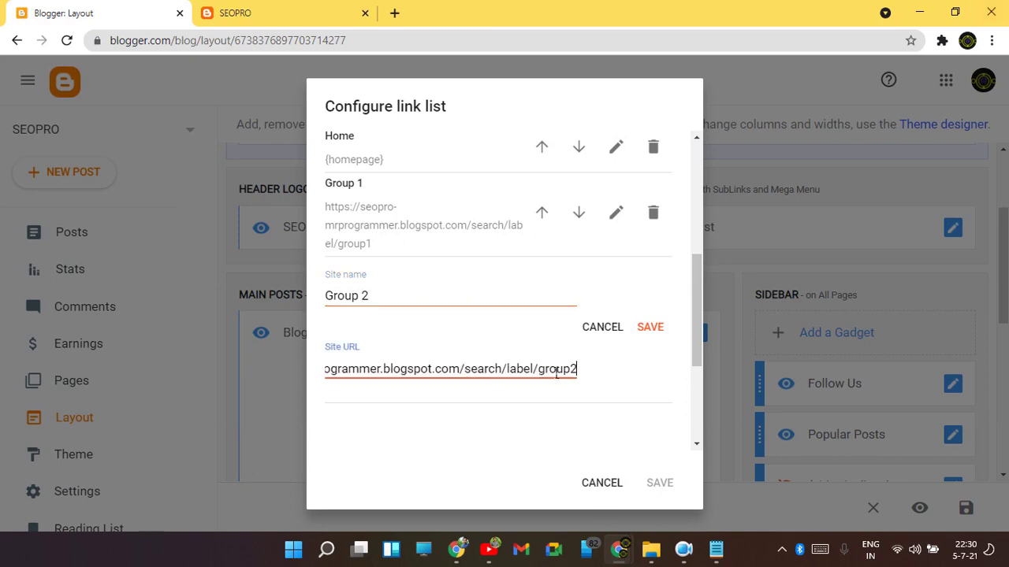
pyautogui.click(650, 327)
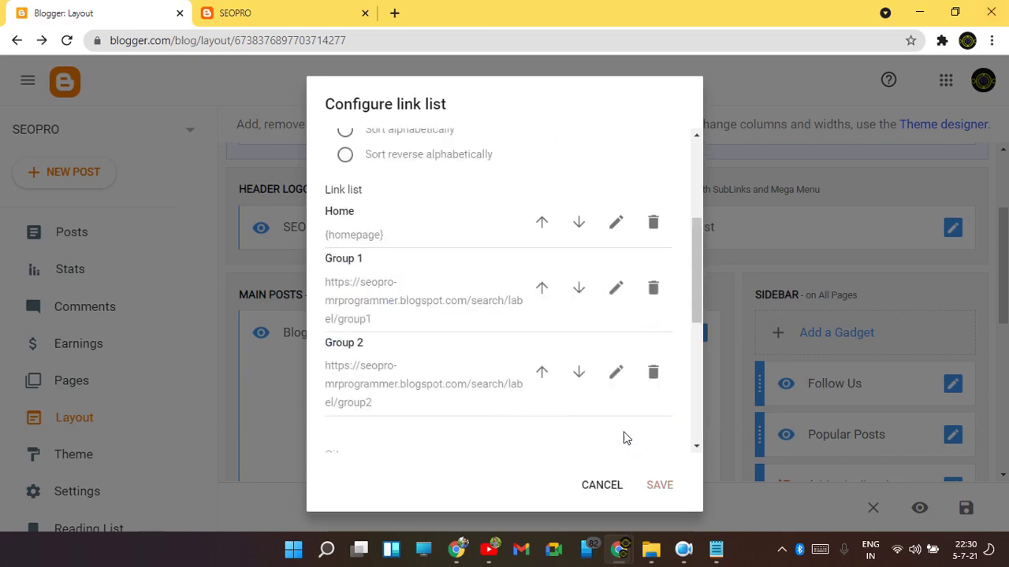
pyautogui.scroll(-2, 572, 386)
pyautogui.click(446, 301)
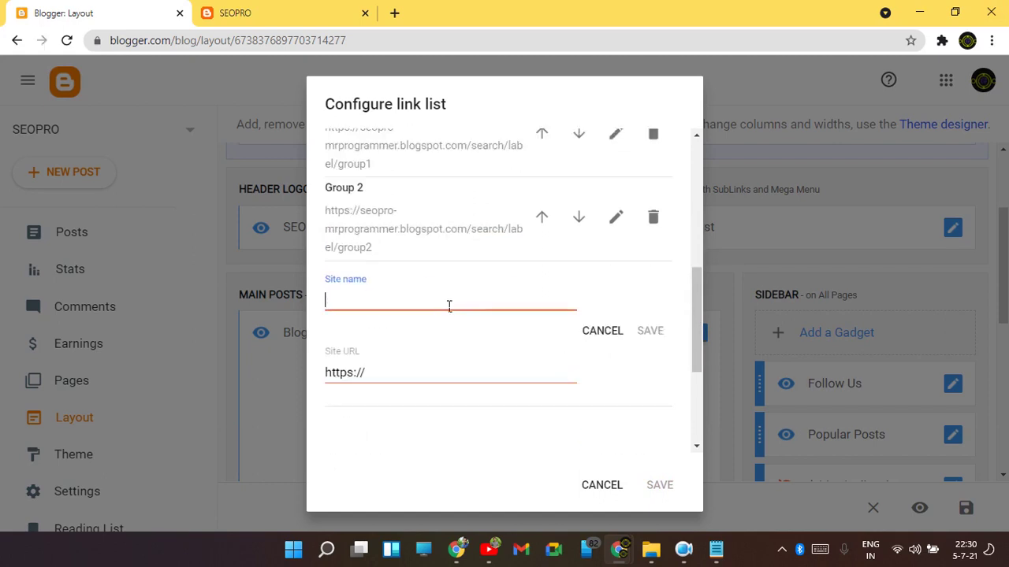
pyautogui.write('Group 3')
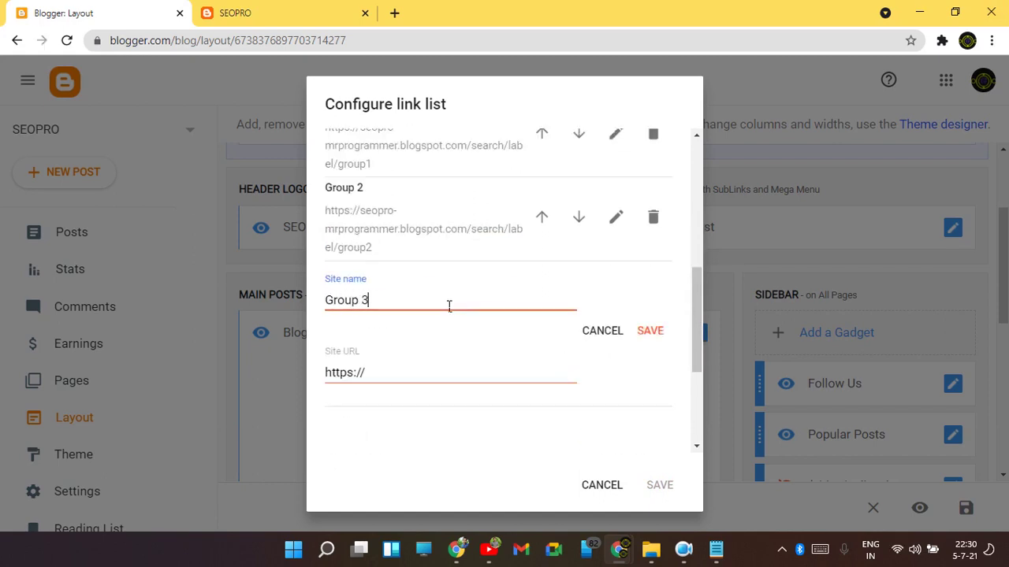
pyautogui.press('Tab')
pyautogui.hotkey('ctrl', 'v')
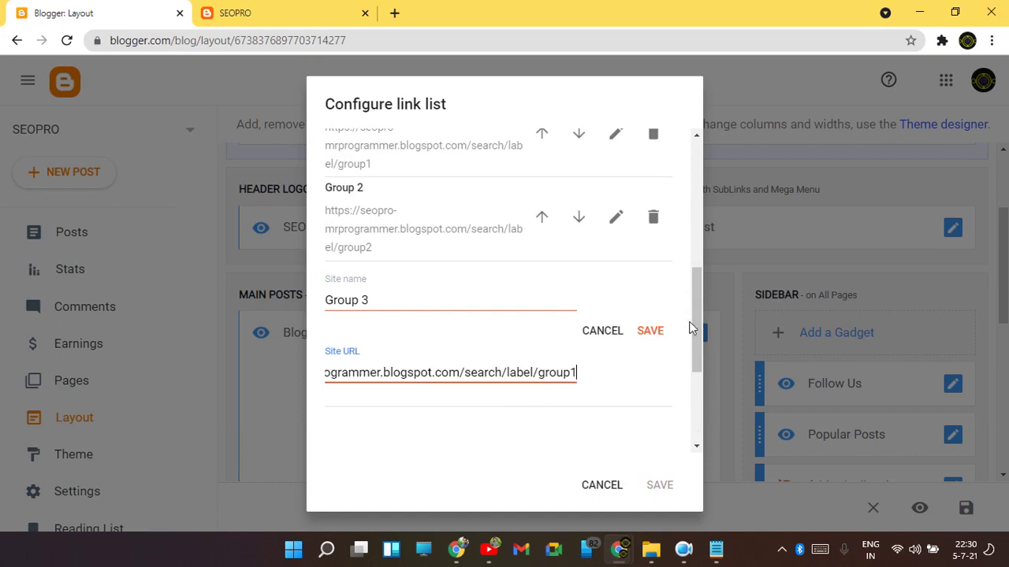
pyautogui.press('BackSpace')
pyautogui.write('3')
pyautogui.click(648, 330)
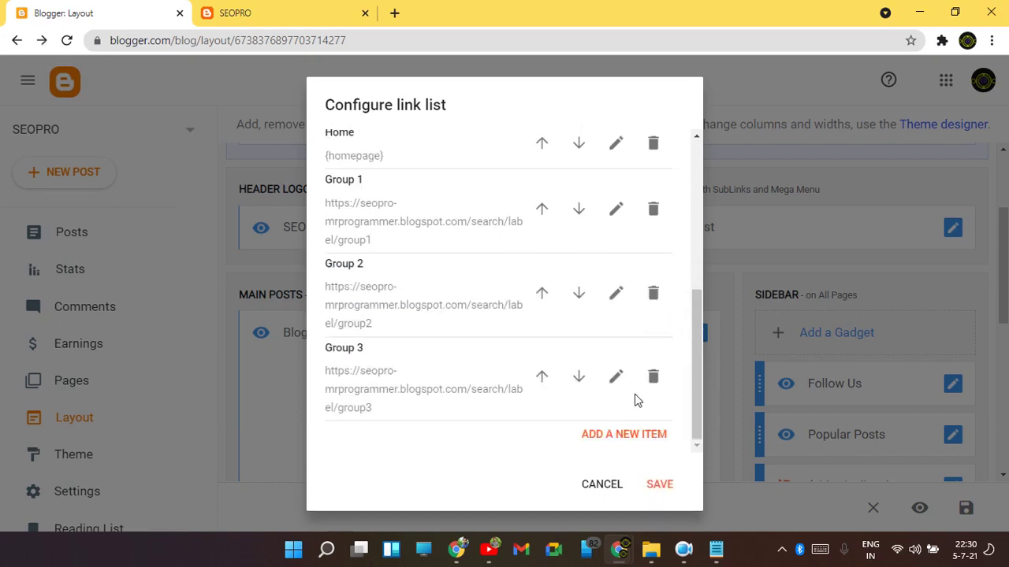
# Save the main menu link list and reload the live blog to check its menu and Main Tags.
pyautogui.click(659, 484)
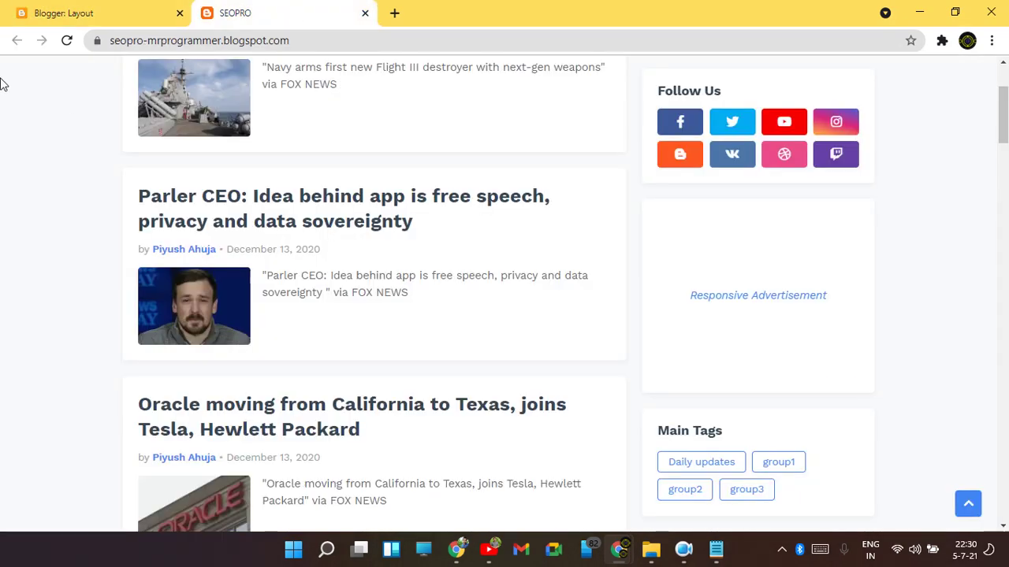
pyautogui.click(65, 42)
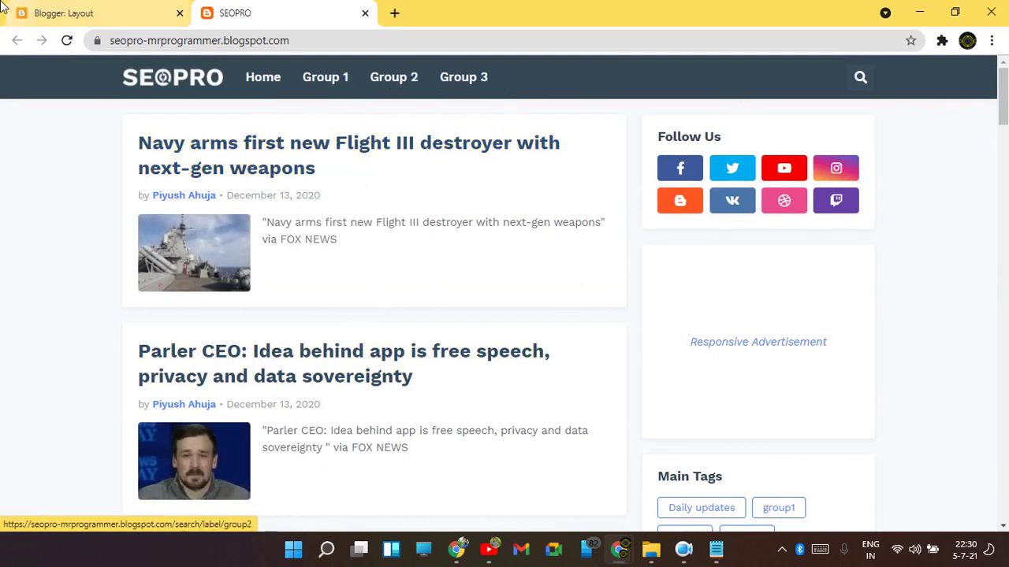
pyautogui.scroll(-3, 777, 278)
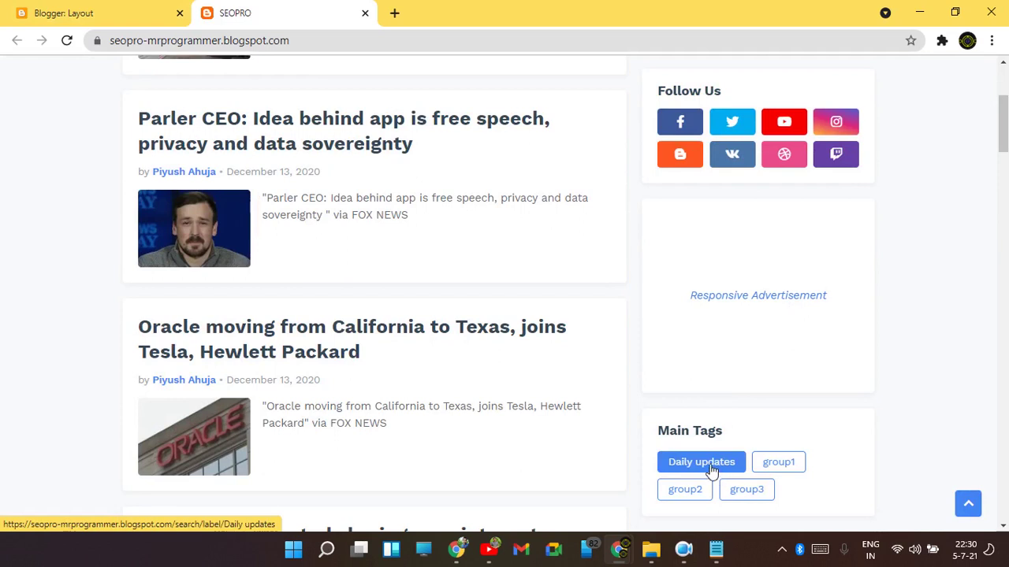
# Return to the blog's Layout page and reopen the Main Menu link list for editing.
pyautogui.click(16, 12)
pyautogui.scroll(-3, 718, 321)
pyautogui.scroll(3, 717, 321)
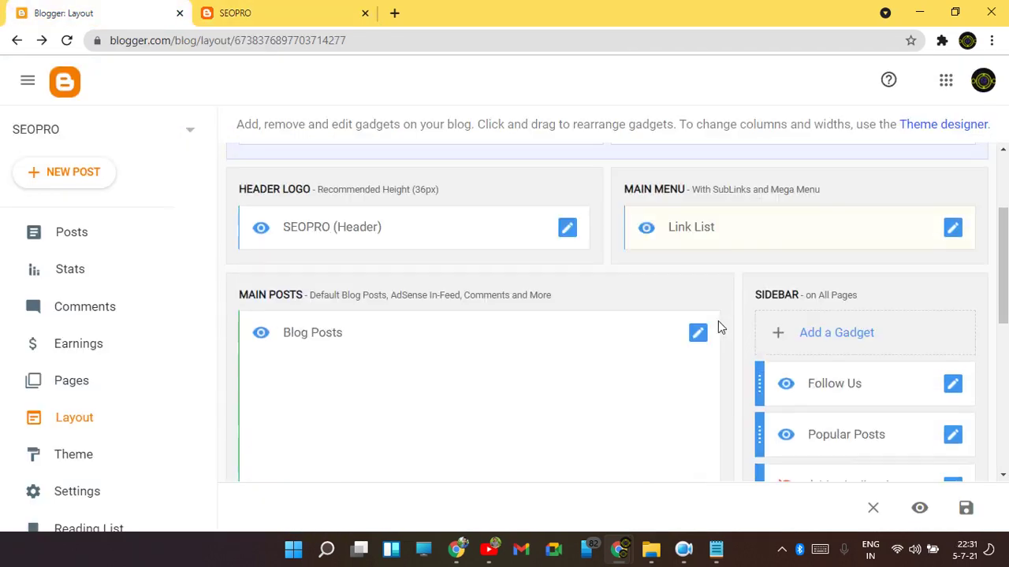
pyautogui.scroll(-4, 707, 284)
pyautogui.scroll(3, 928, 221)
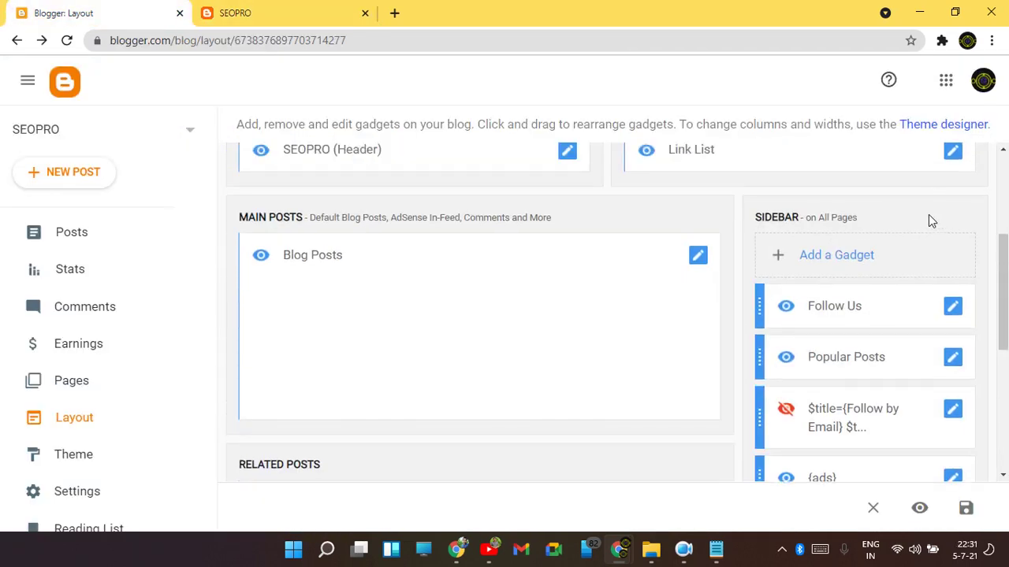
pyautogui.click(952, 154)
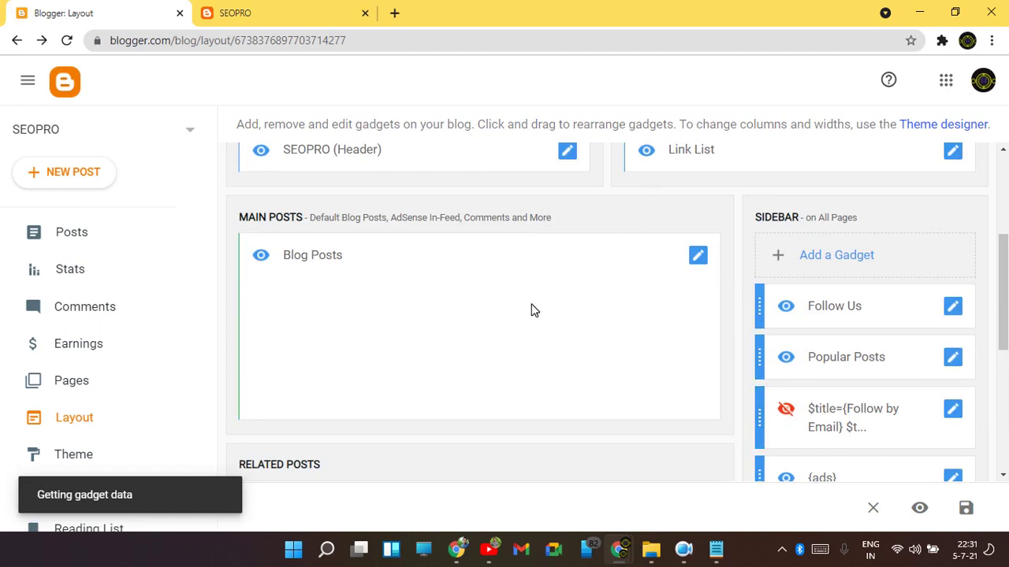
pyautogui.scroll(-5, 450, 326)
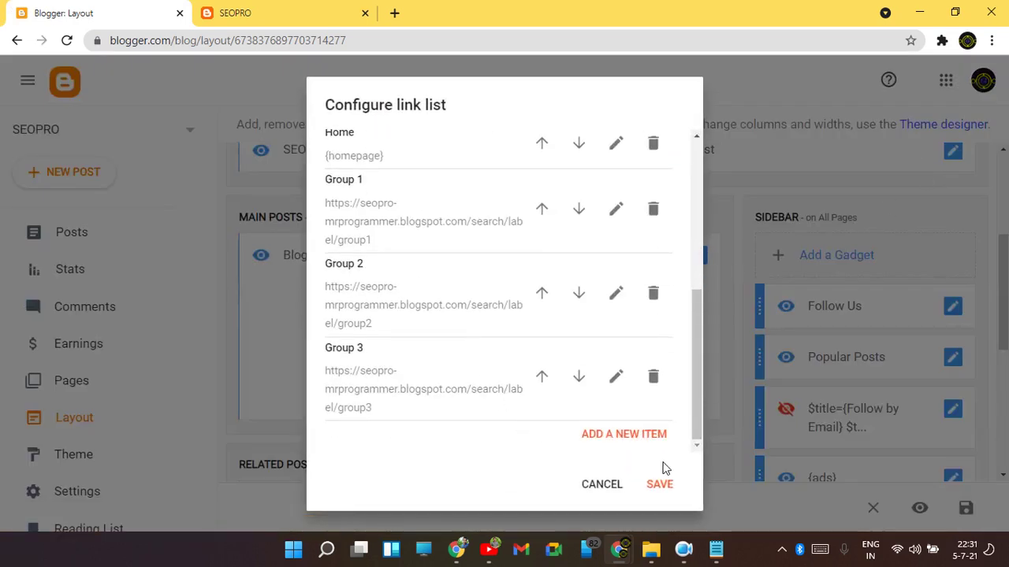
# Add a "DropDown" item to the main menu link list with "#" as its site URL and save the item.
pyautogui.click(646, 435)
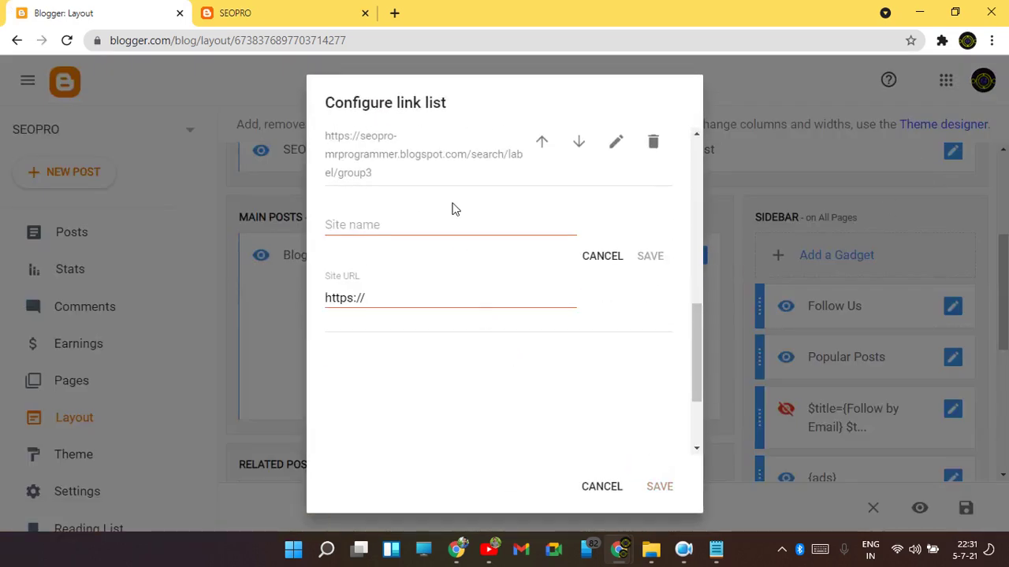
pyautogui.click(437, 230)
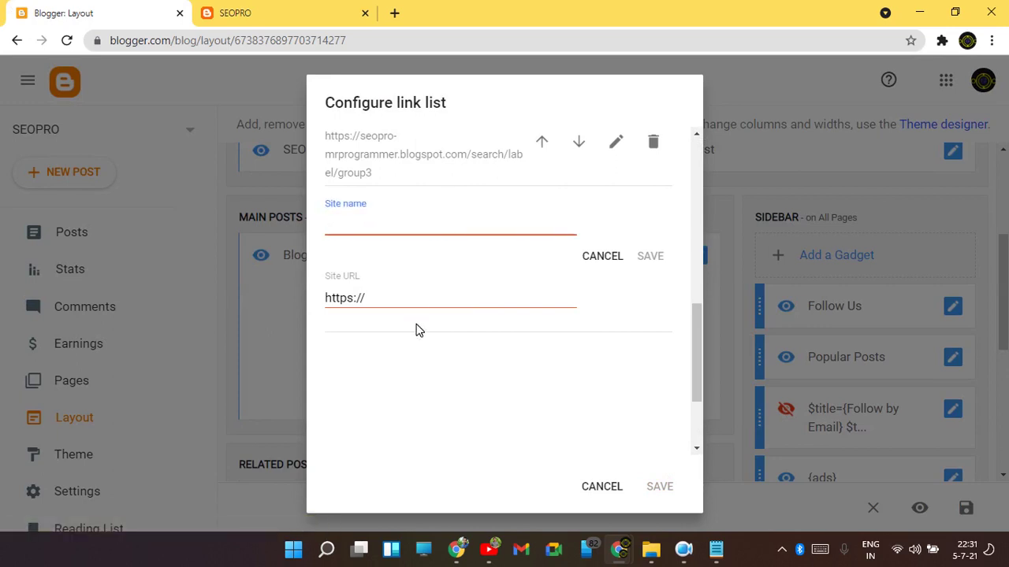
pyautogui.write('DroupDown')
pyautogui.press('Tab')
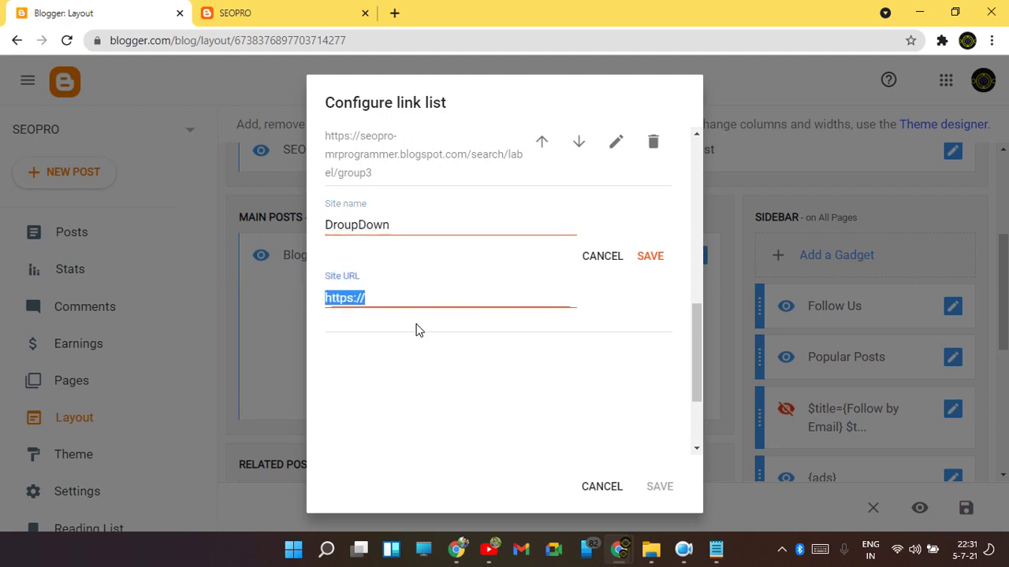
pyautogui.click(358, 225)
pyautogui.press('BackSpace')
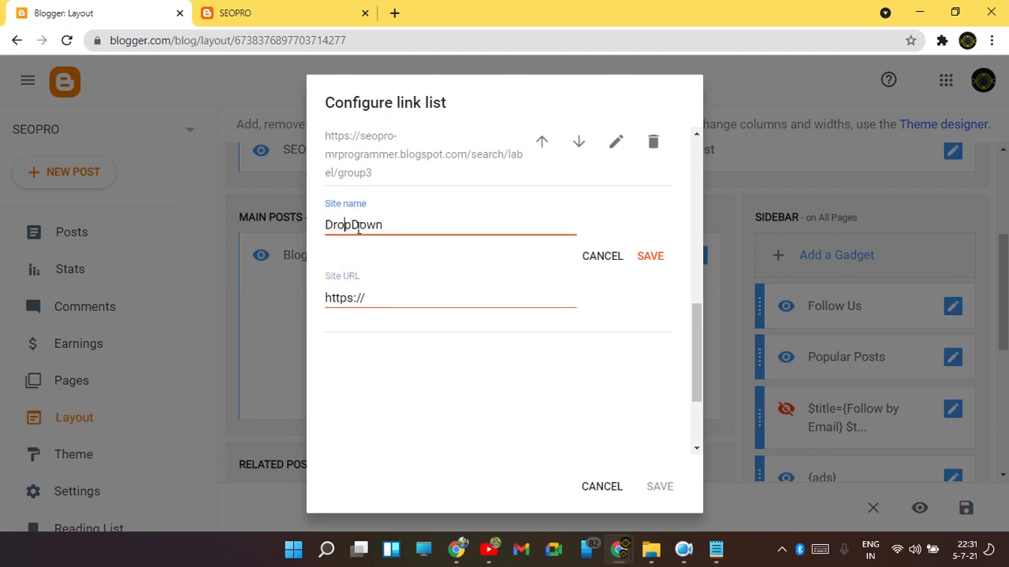
pyautogui.press('Tab')
pyautogui.write('@')
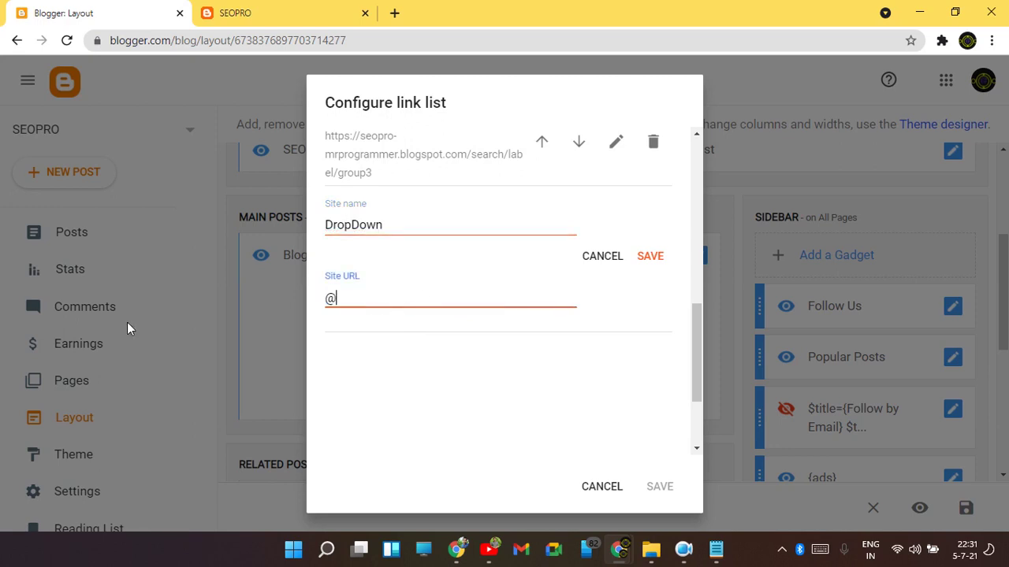
pyautogui.press('BackSpace')
pyautogui.write('#')
pyautogui.click(648, 260)
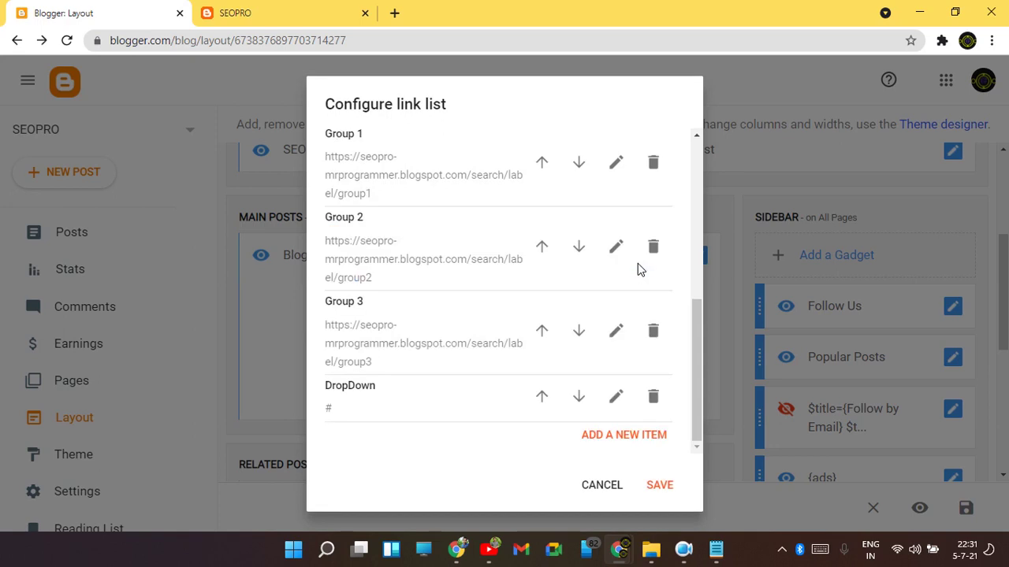
# Add a sub-link item named "_Group 1" below DropDown, paste the group1 label address as its site URL, and save the item.
pyautogui.click(631, 435)
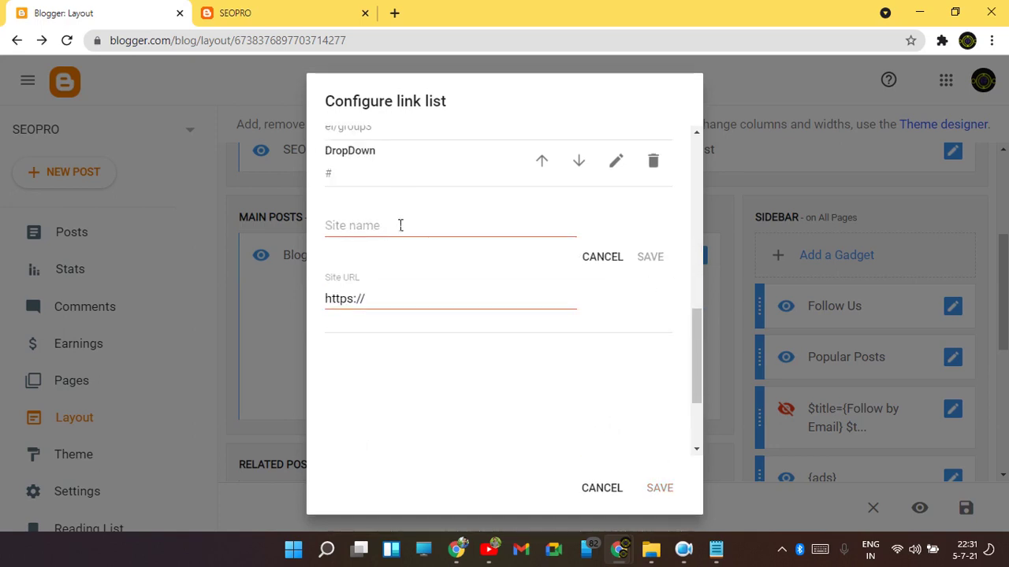
pyautogui.click(399, 227)
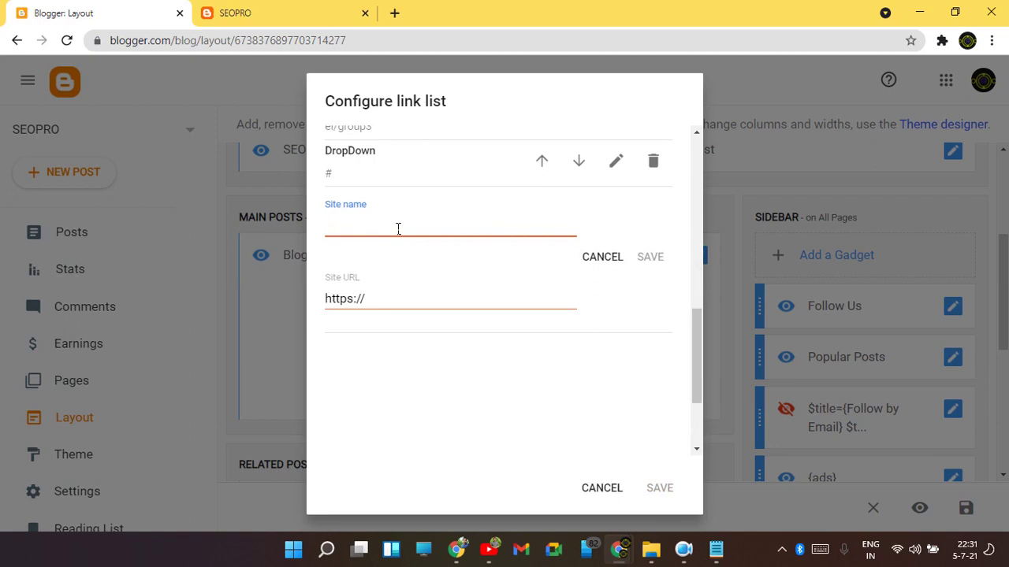
pyautogui.write('-')
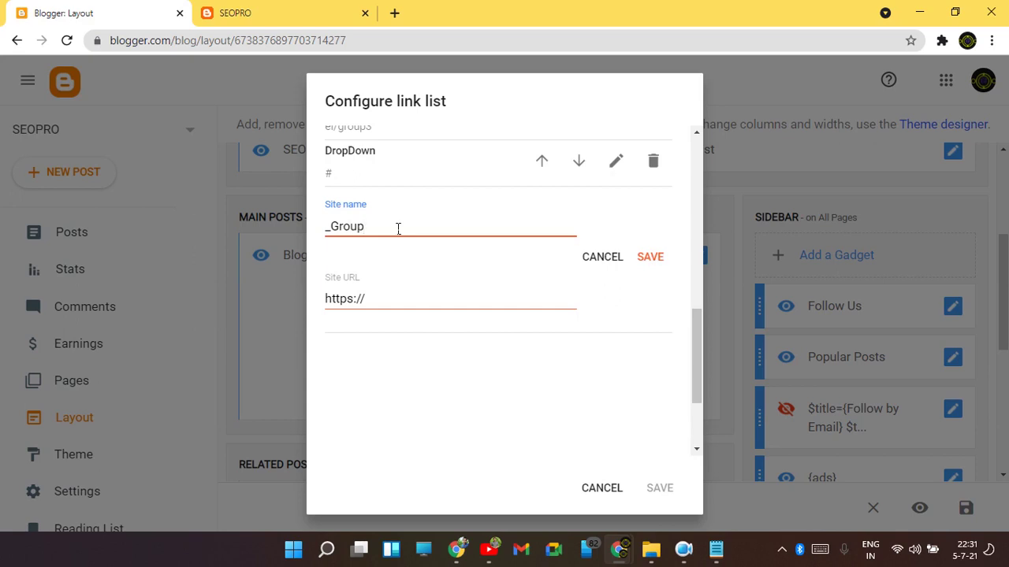
pyautogui.tripleClick(397, 308)
pyautogui.hotkey('ctrl', 'v')
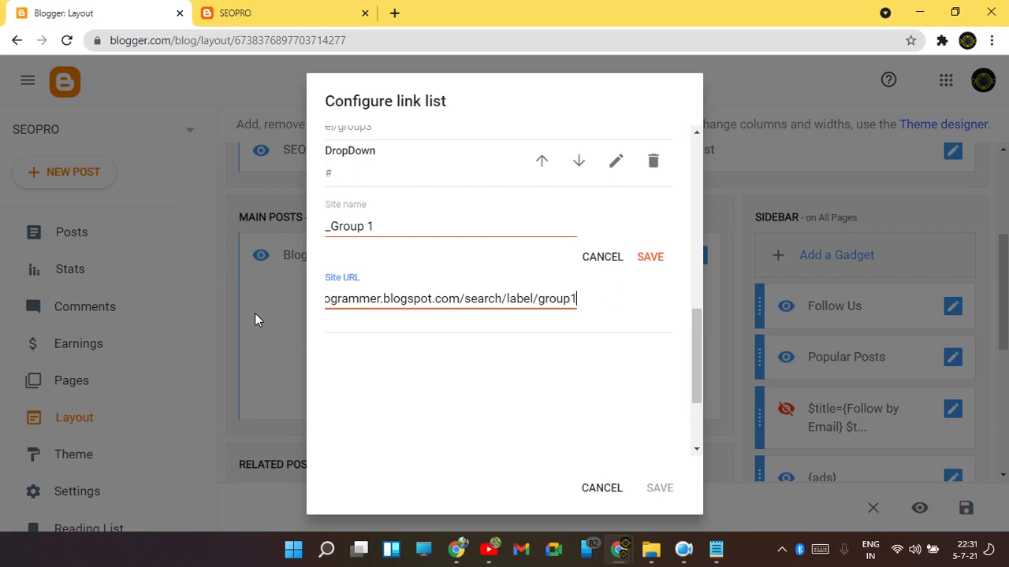
pyautogui.click(652, 257)
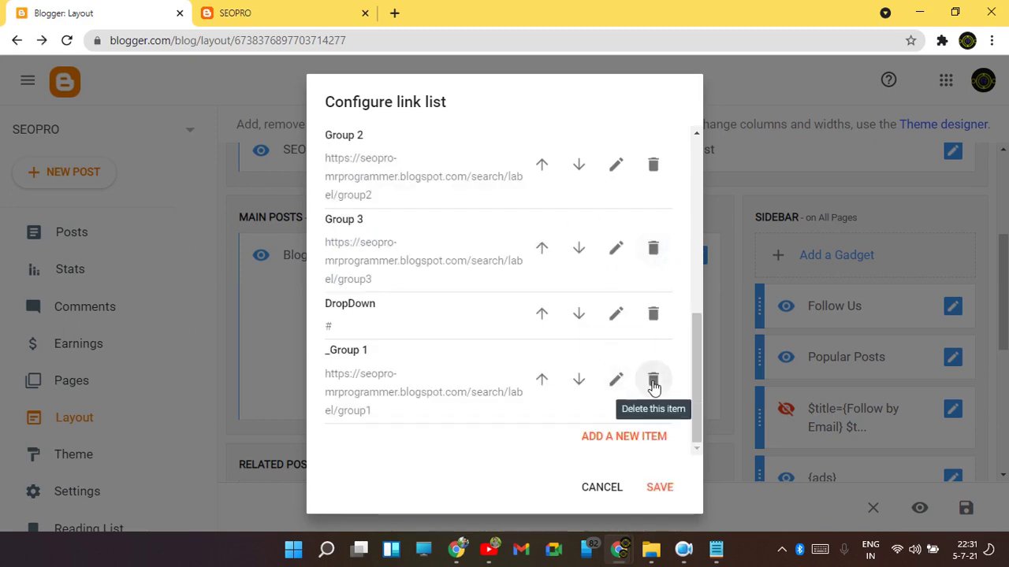
pyautogui.click(634, 435)
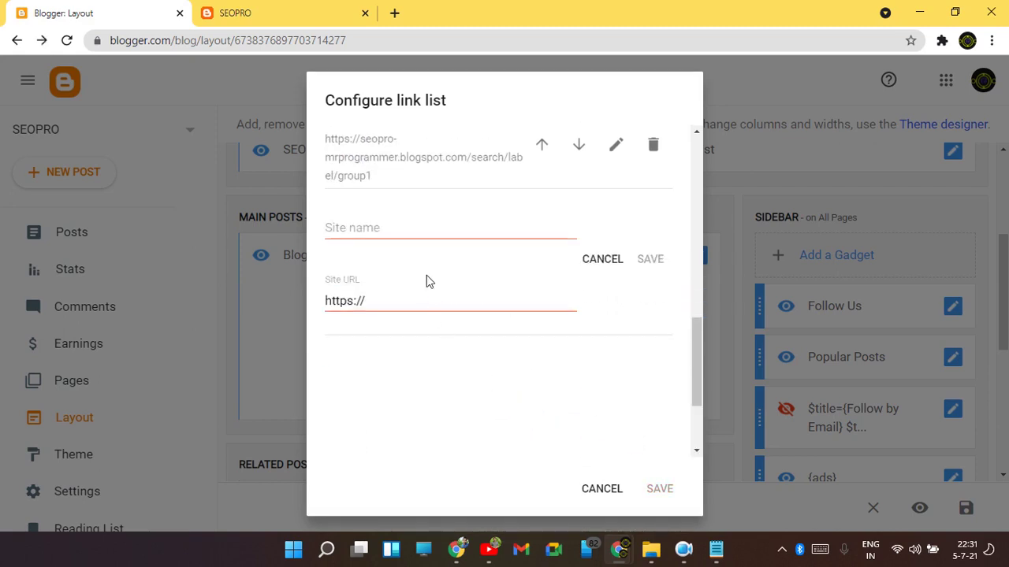
pyautogui.click(431, 228)
pyautogui.write('_Group 2')
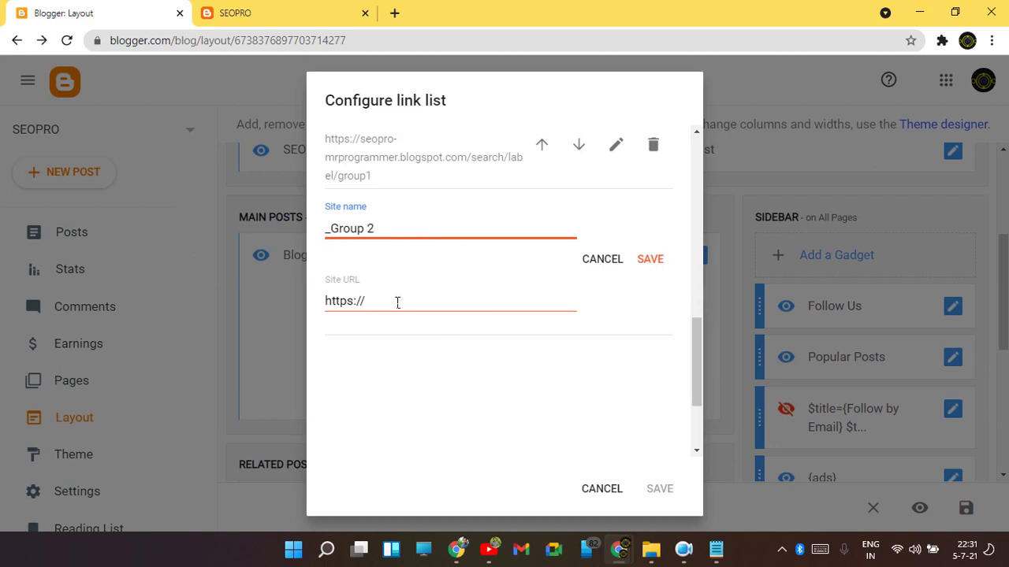
pyautogui.tripleClick(396, 302)
pyautogui.write('https://seopro-mrprogrammer.blogspot.com/search/label/group1')
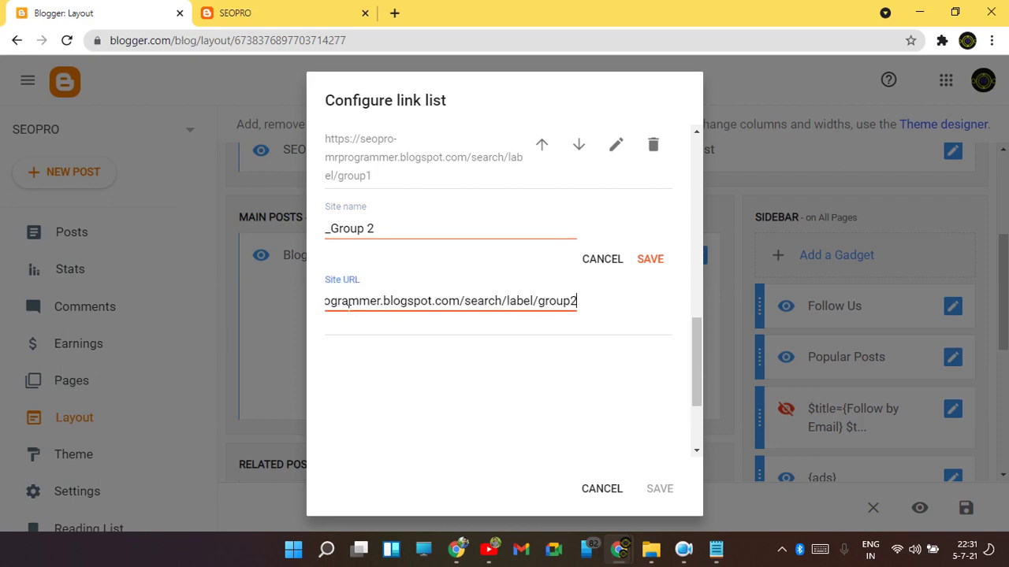
pyautogui.click(649, 259)
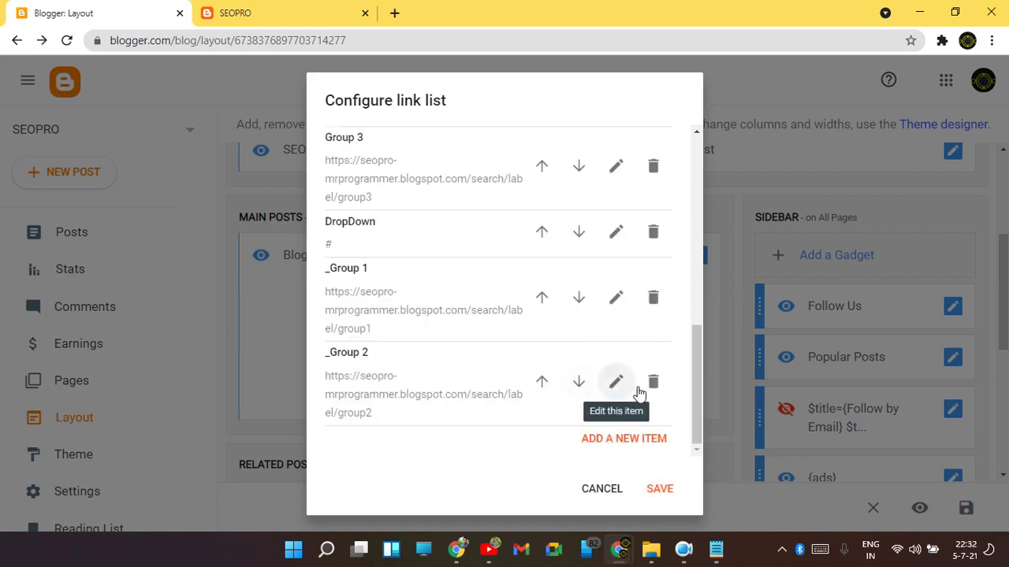
pyautogui.click(627, 440)
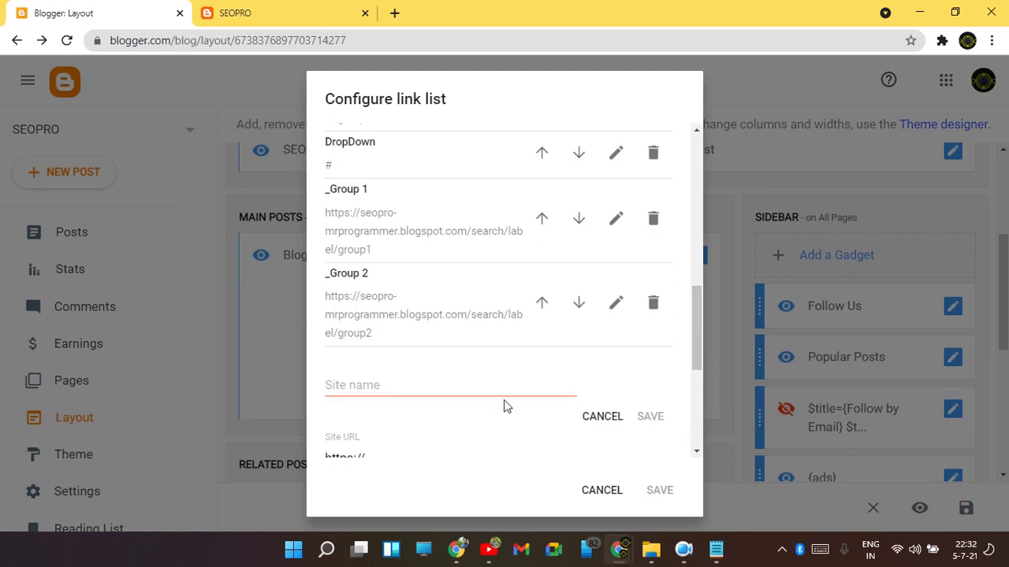
pyautogui.write('_Group 3')
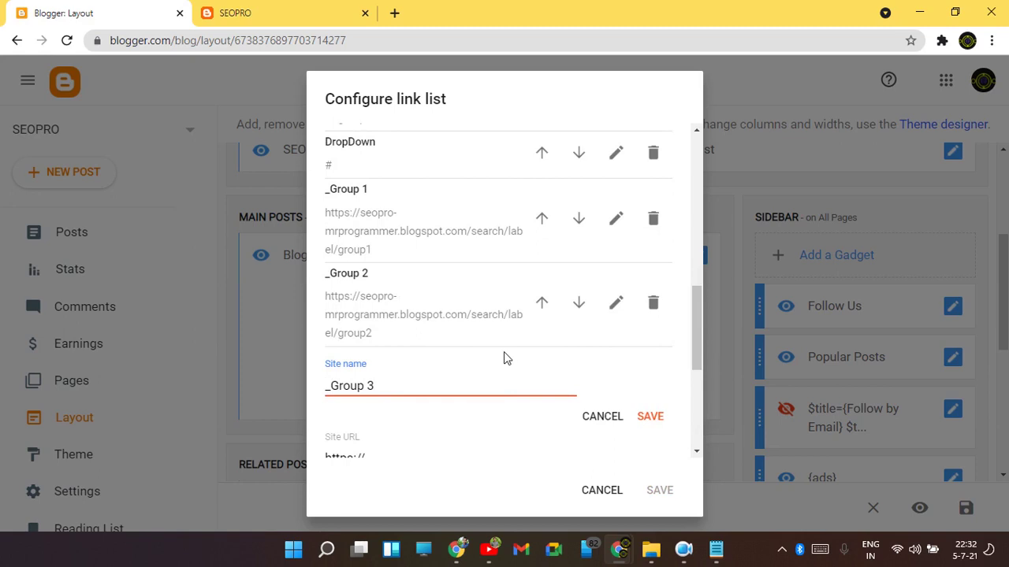
pyautogui.scroll(-2, 504, 359)
pyautogui.tripleClick(365, 306)
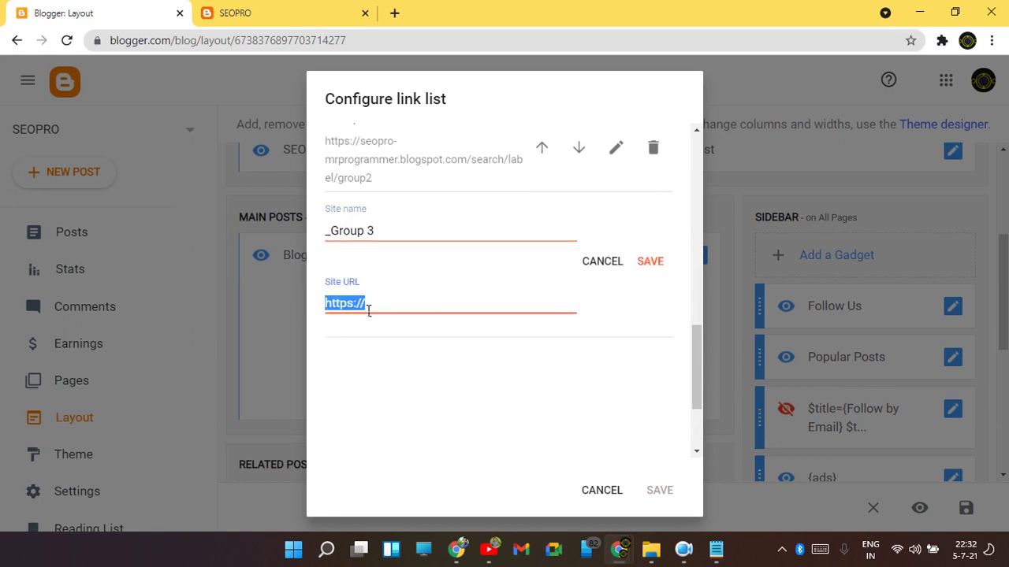
pyautogui.write('https://seopro-mrprogrammer.blogspot.com/search/label/group1')
pyautogui.press('BackSpace')
pyautogui.write('3')
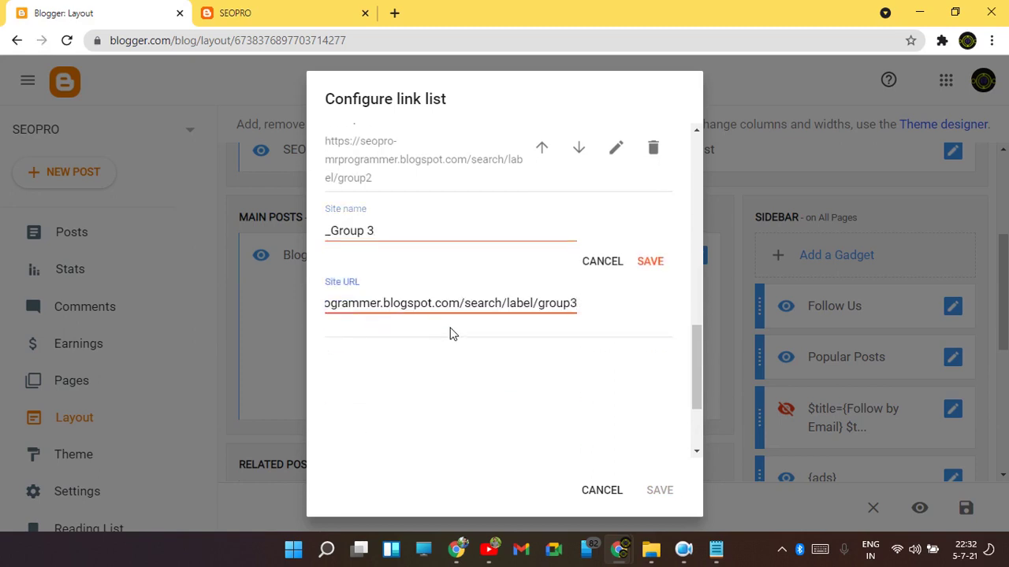
pyautogui.click(652, 261)
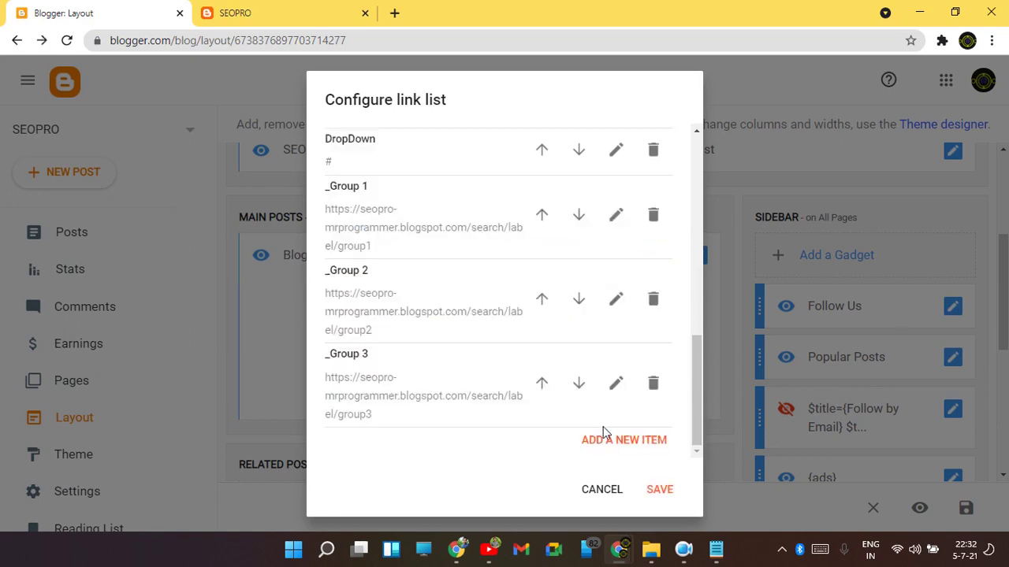
pyautogui.click(653, 486)
# Reload the published SEOPRO blog and check the sub-links under DropDown in the main menu.
pyautogui.hotkey('ctrl', 'Tab')
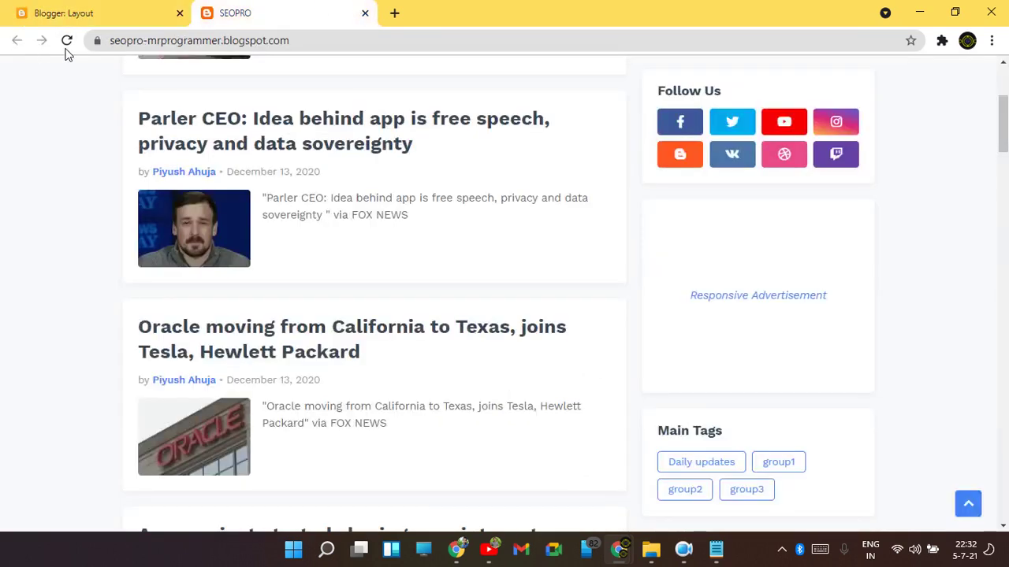
pyautogui.click(67, 42)
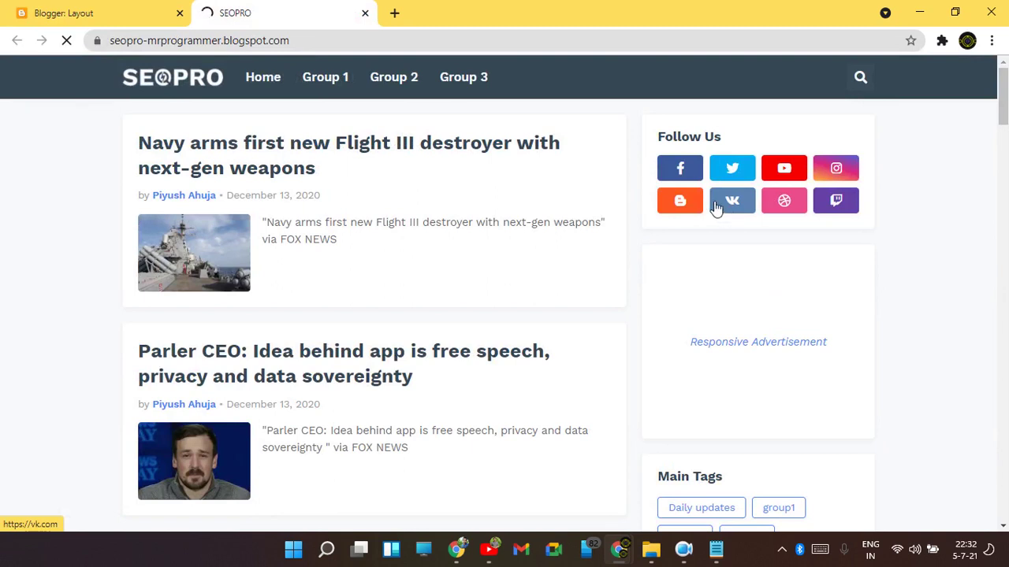
pyautogui.moveTo(551, 79)
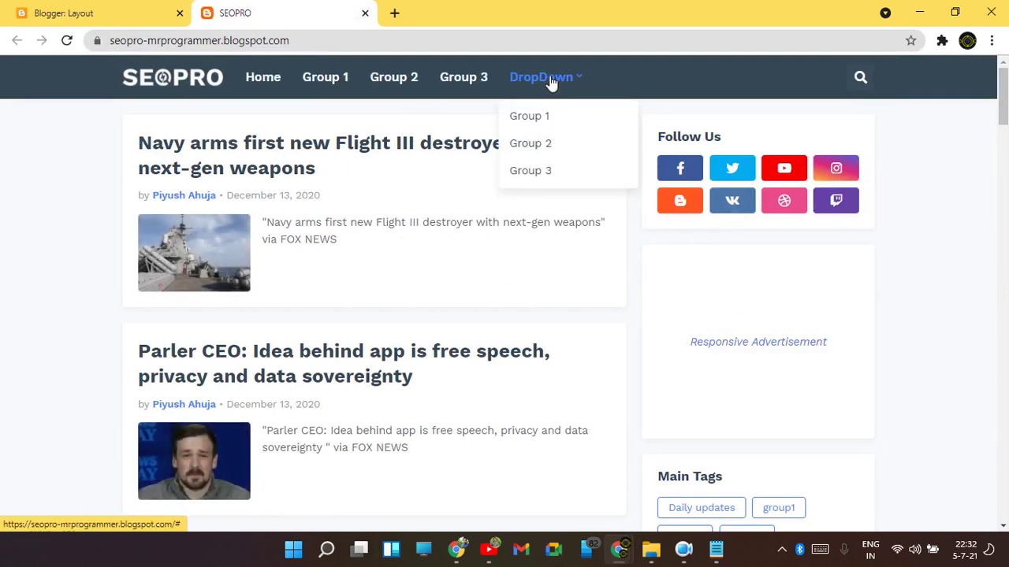
pyautogui.hotkey('ctrl', 'Tab')
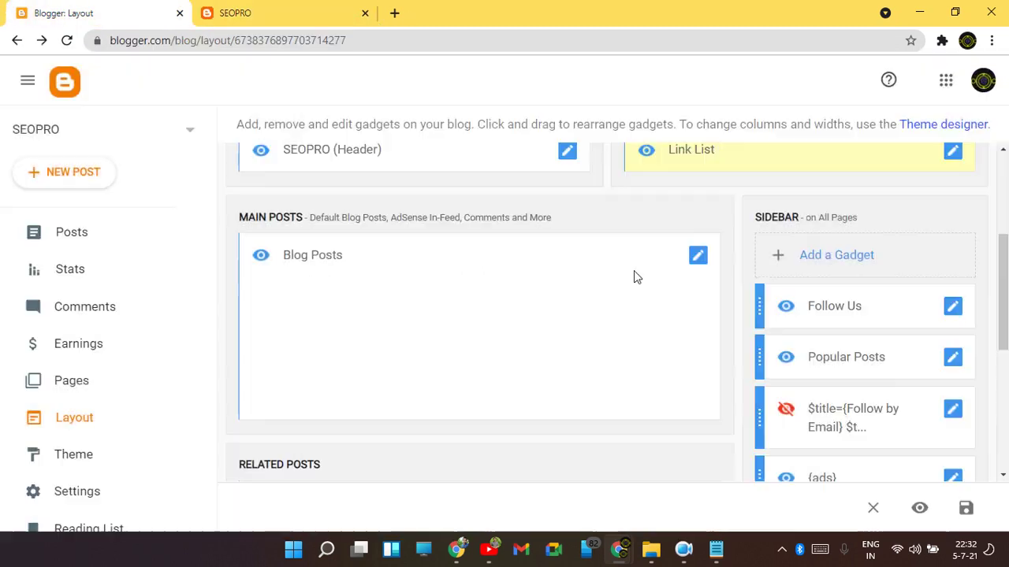
pyautogui.click(292, 9)
pyautogui.moveTo(569, 76)
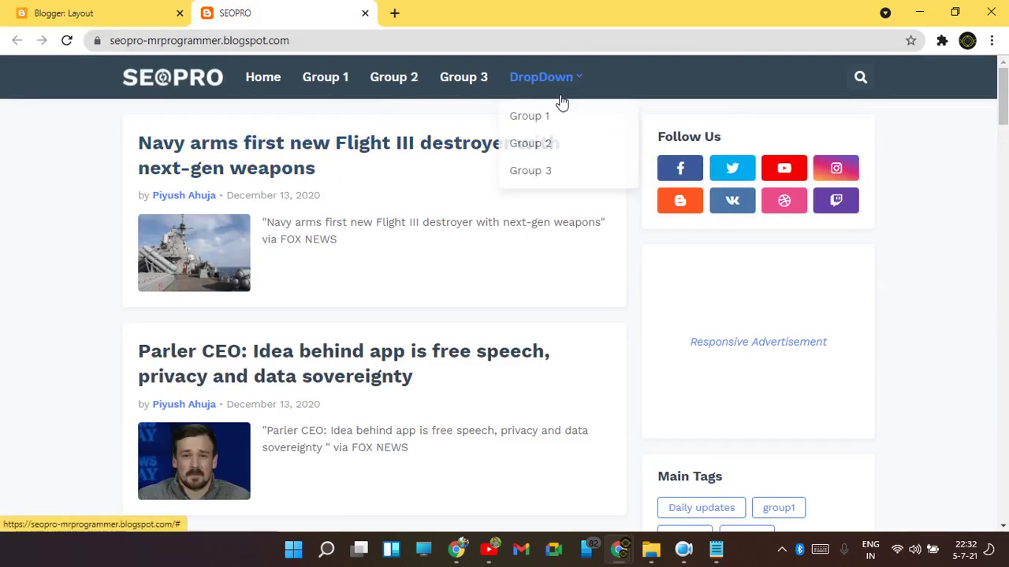
# Reopen the Main Menu link list in the blog's Layout and add a "_more" item with "#" as its site URL.
pyautogui.click(107, 19)
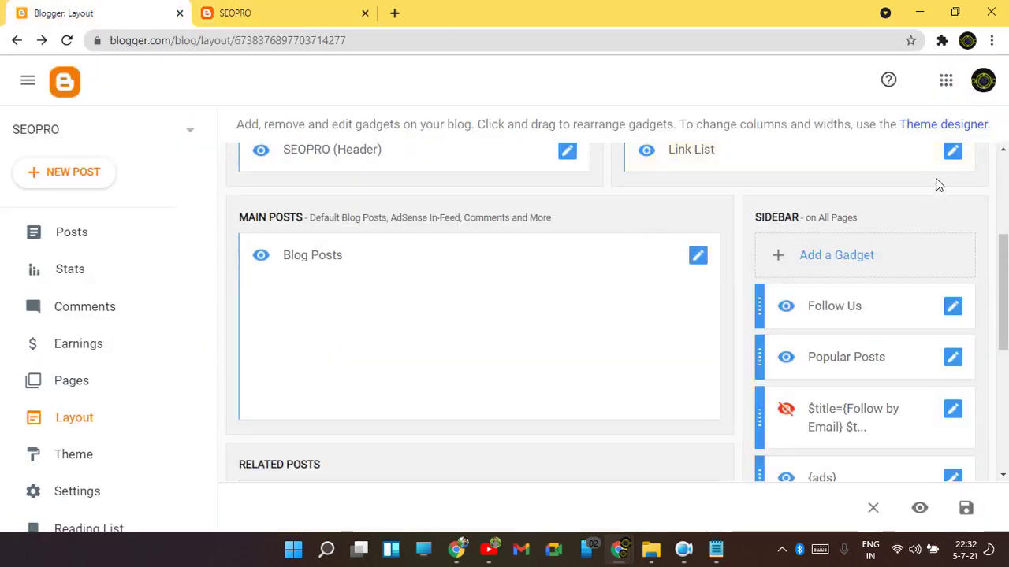
pyautogui.click(951, 156)
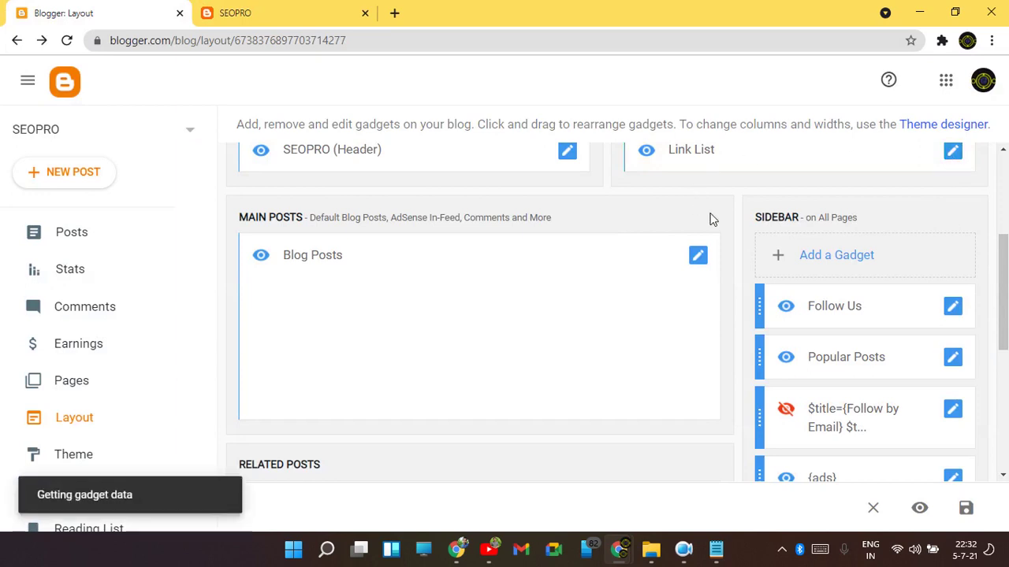
pyautogui.scroll(-10, 491, 344)
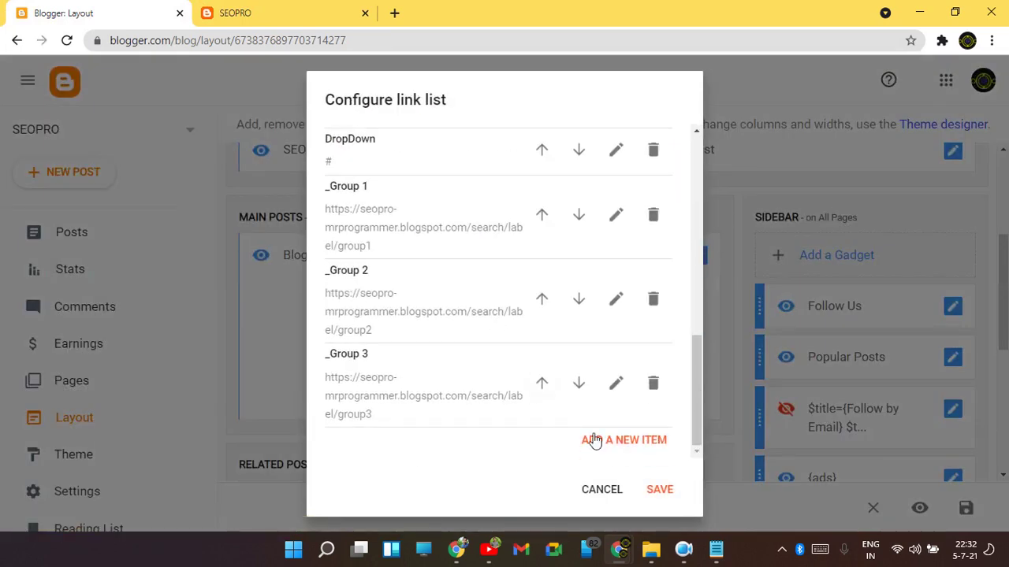
pyautogui.click(595, 440)
pyautogui.click(456, 240)
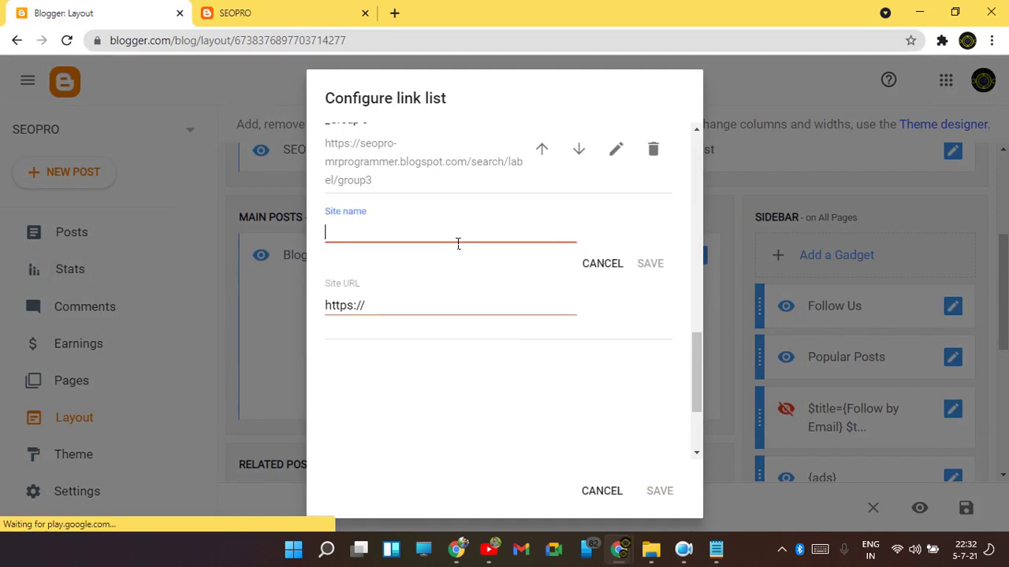
pyautogui.write('_')
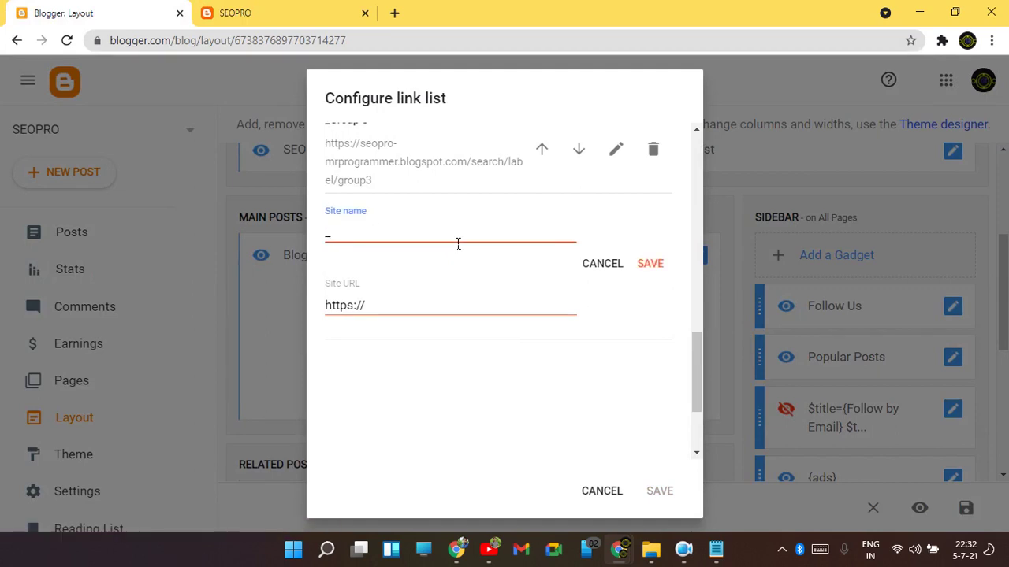
pyautogui.write('more')
pyautogui.press('Tab')
pyautogui.write('#')
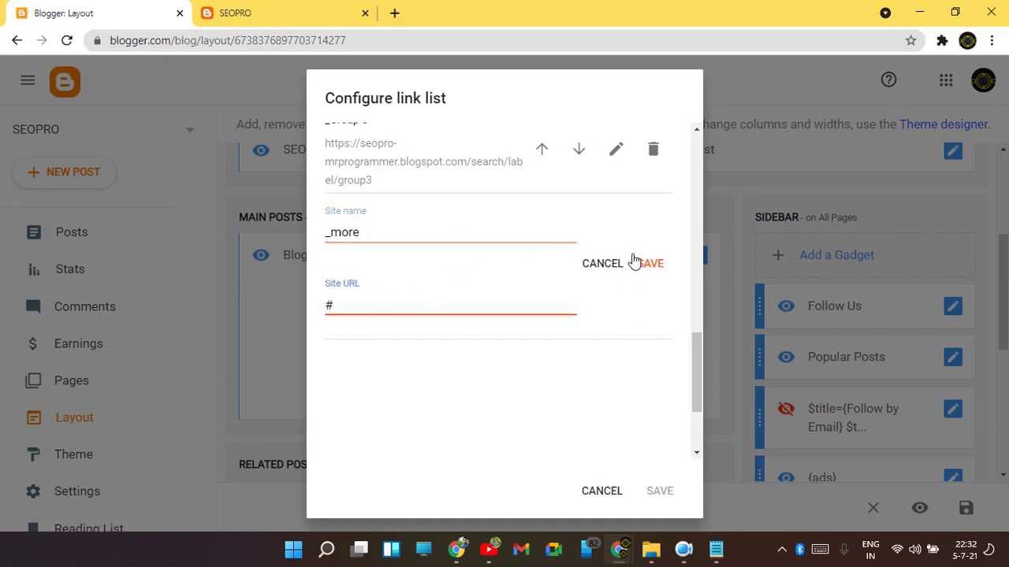
pyautogui.click(652, 275)
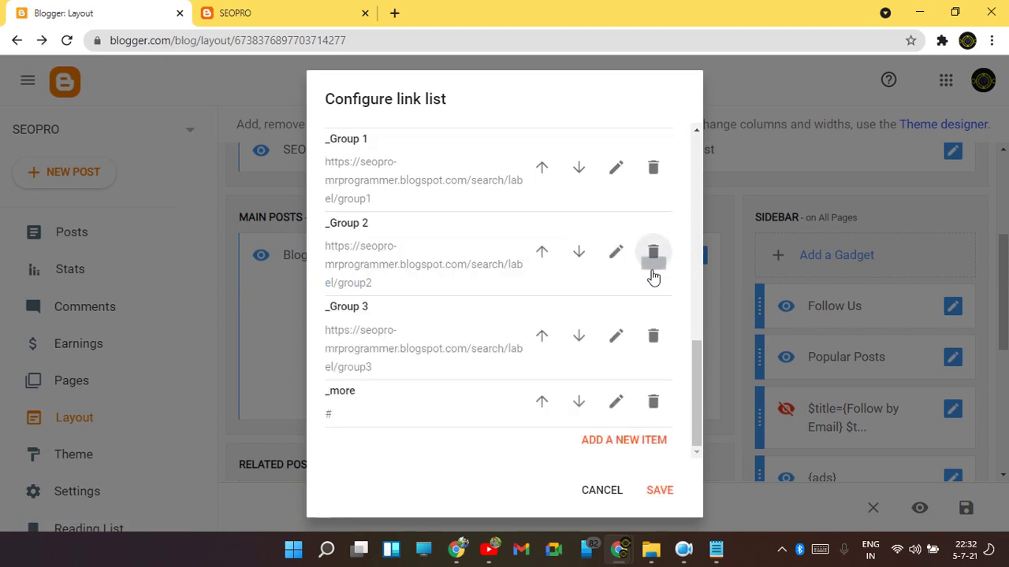
pyautogui.click(605, 453)
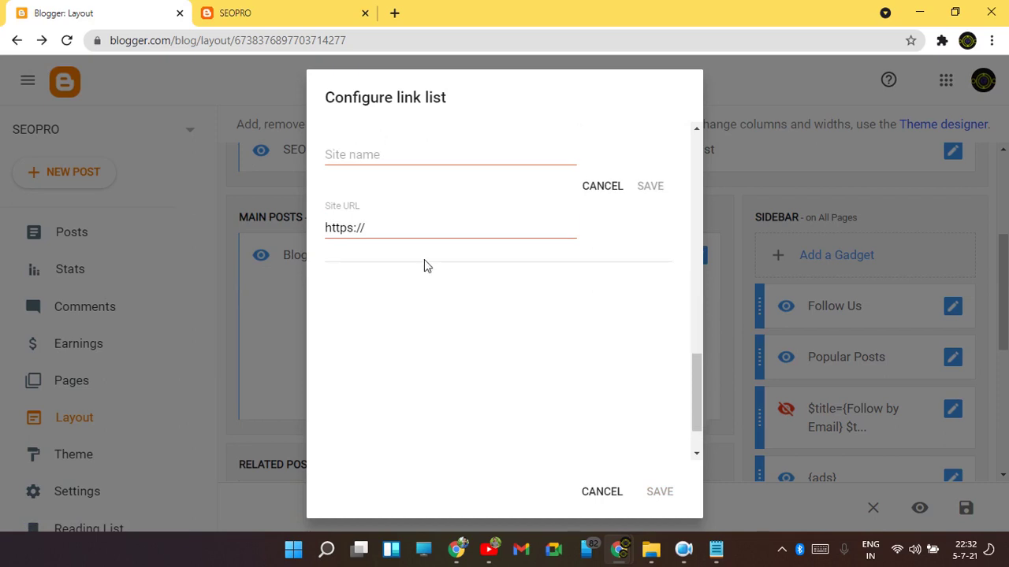
pyautogui.scroll(2, 424, 275)
pyautogui.click(429, 308)
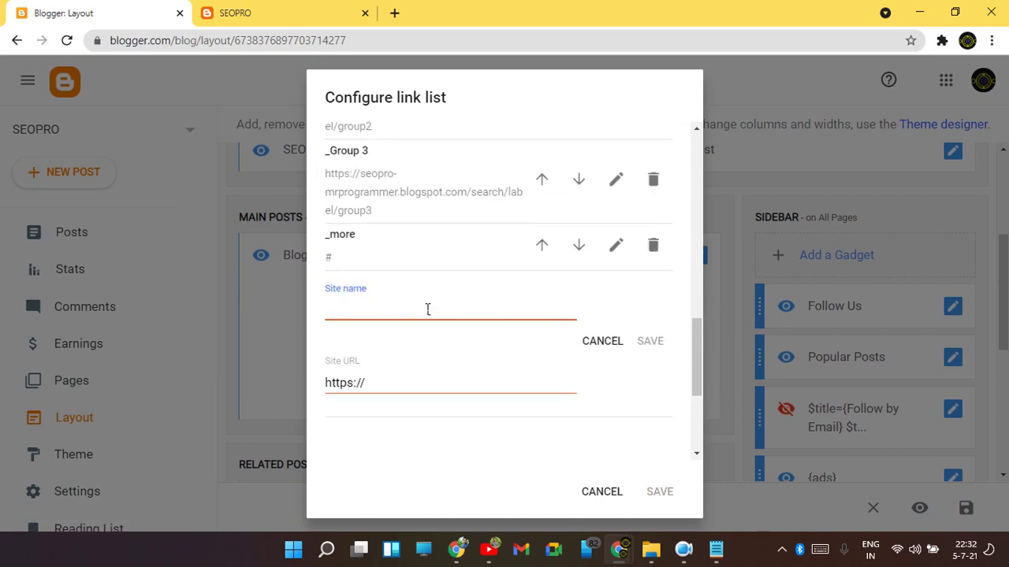
pyautogui.write('__')
pyautogui.moveTo(364, 315); pyautogui.dragTo(317, 306)
pyautogui.click(352, 321)
pyautogui.press('Tab')
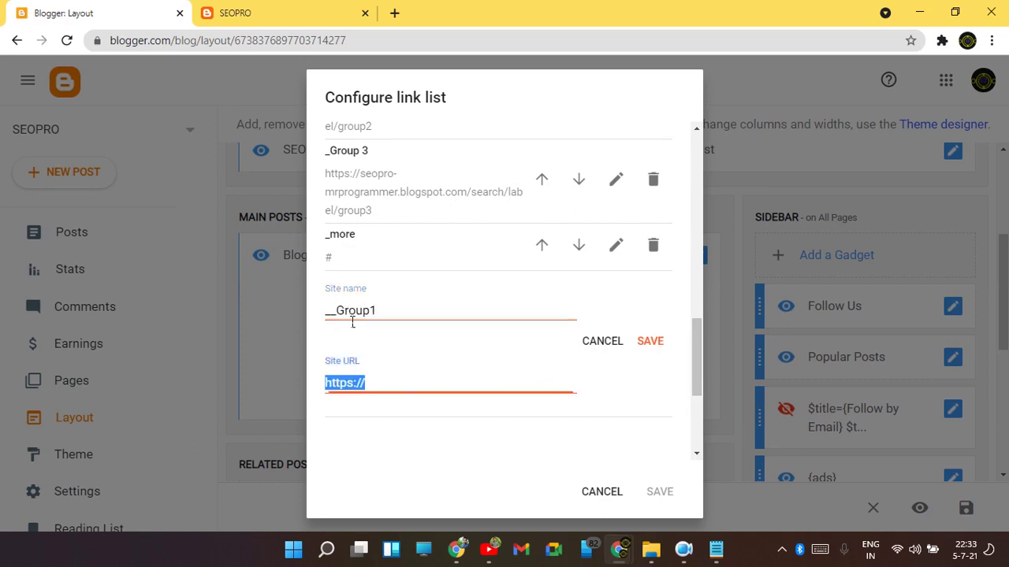
pyautogui.write('https://seopro-mrprogrammer.blogspot.com/search/label/group1')
pyautogui.click(648, 347)
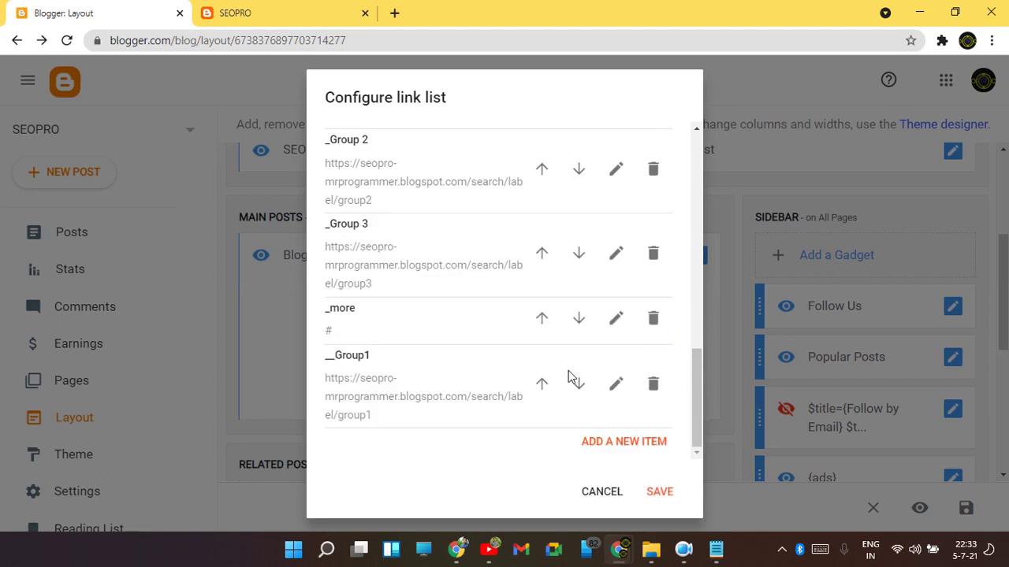
pyautogui.click(623, 440)
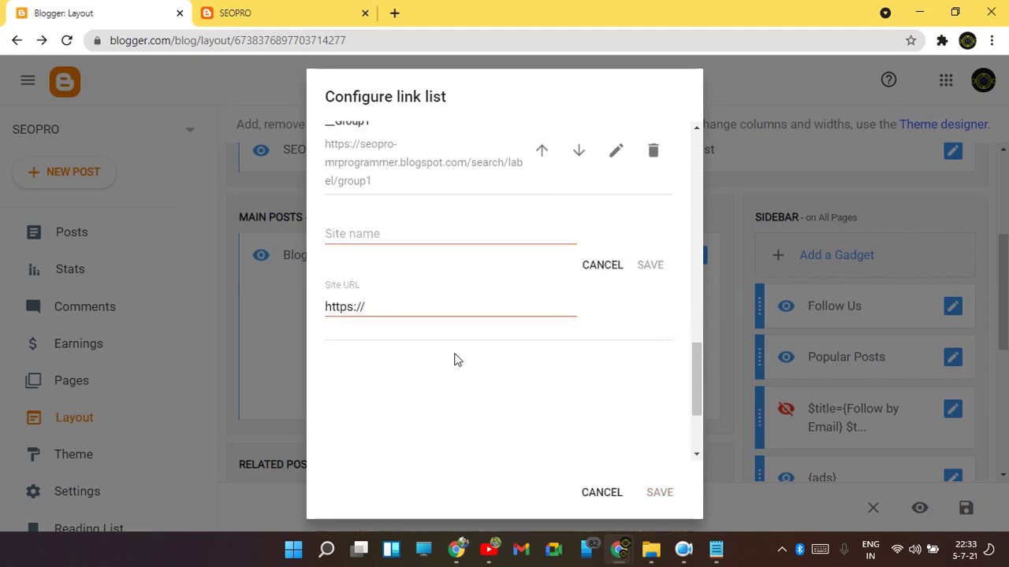
pyautogui.click(406, 232)
pyautogui.write('_')
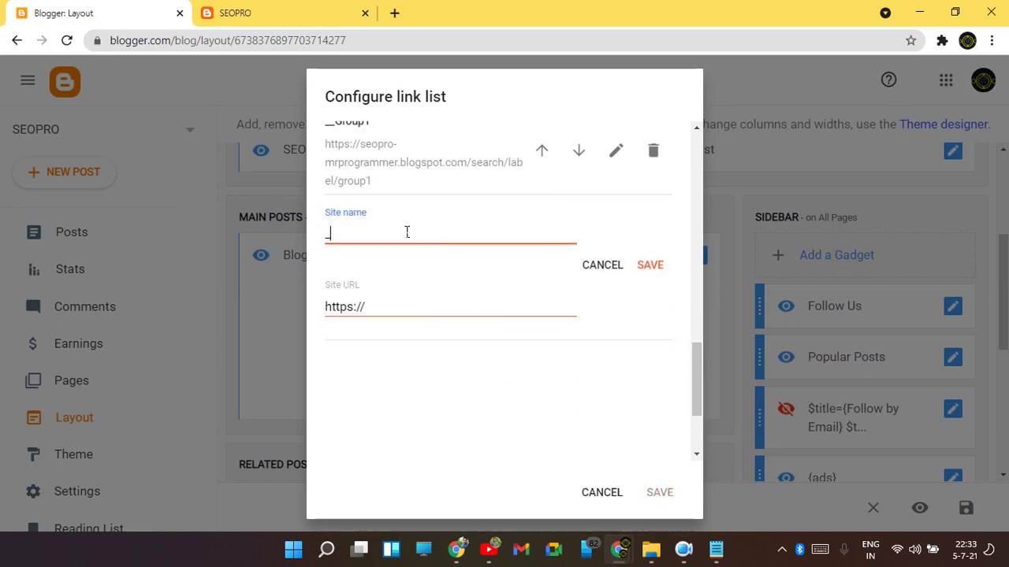
pyautogui.write('_Group 2')
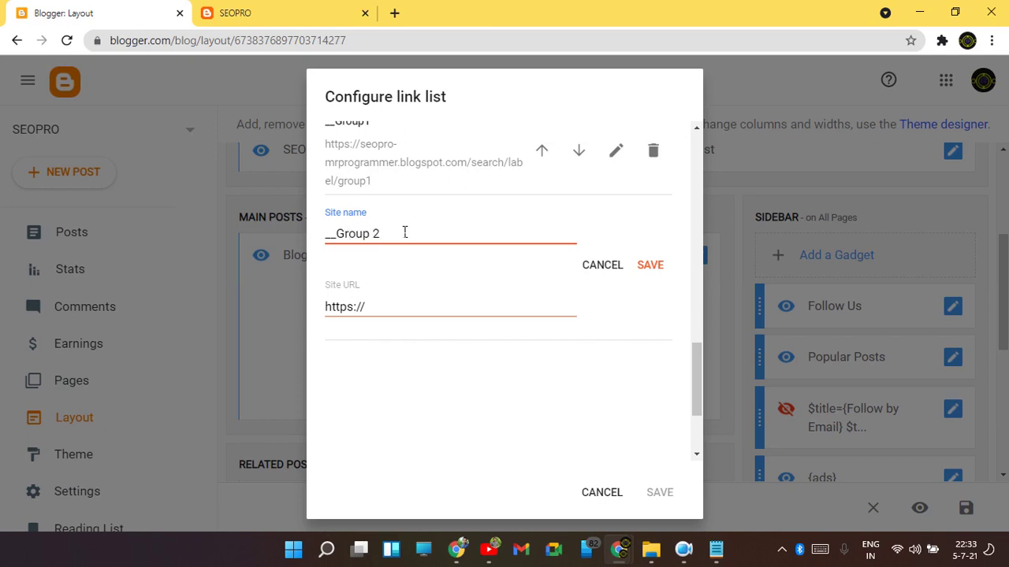
pyautogui.click(342, 308)
pyautogui.hotkey('ctrl', 'a')
pyautogui.hotkey('ctrl', 'v')
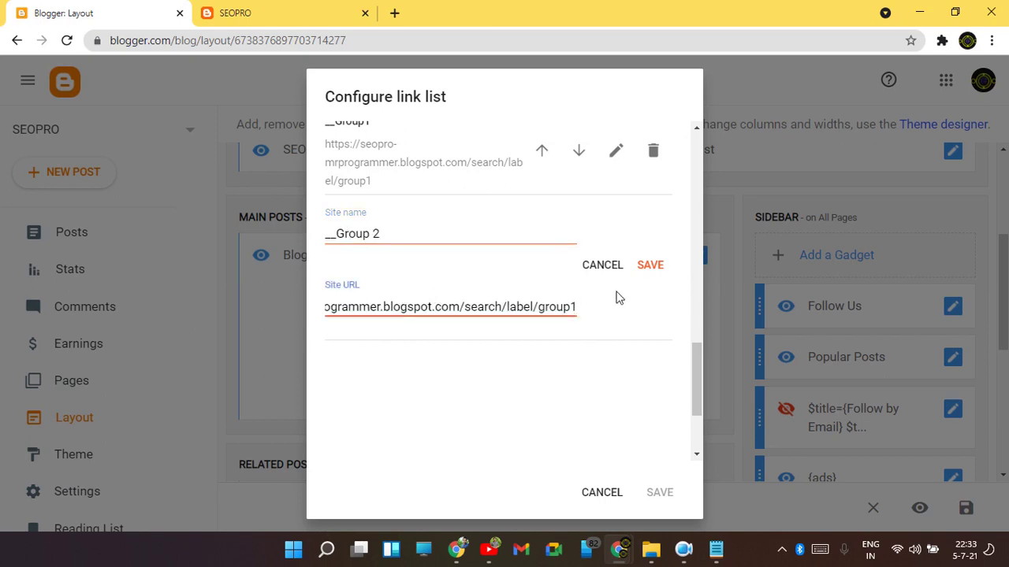
pyautogui.click(668, 266)
# Add a second-level item named "__Group 3" with the group3 label address as its site URL, and save both the item and the link list.
pyautogui.click(632, 446)
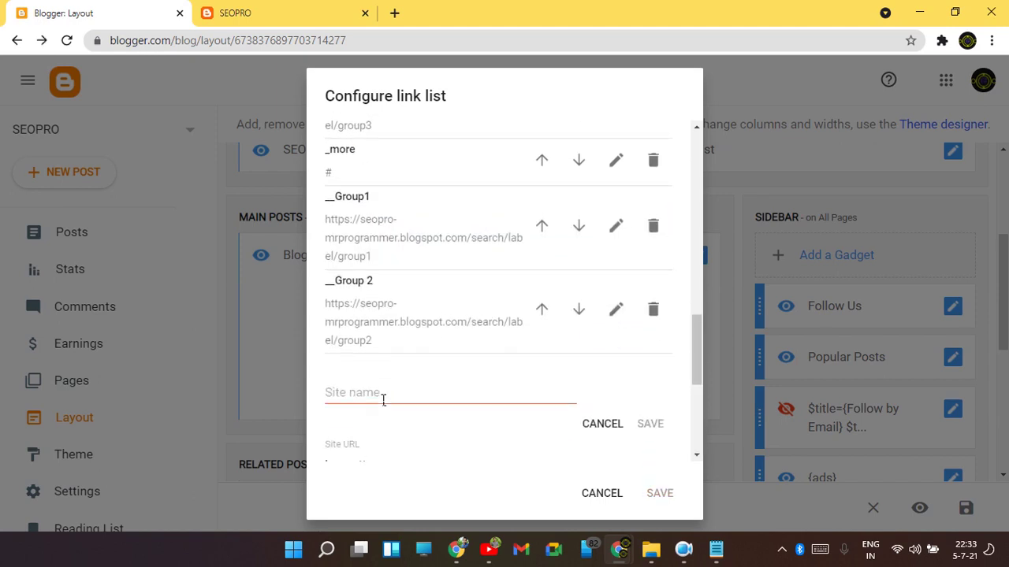
pyautogui.click(385, 396)
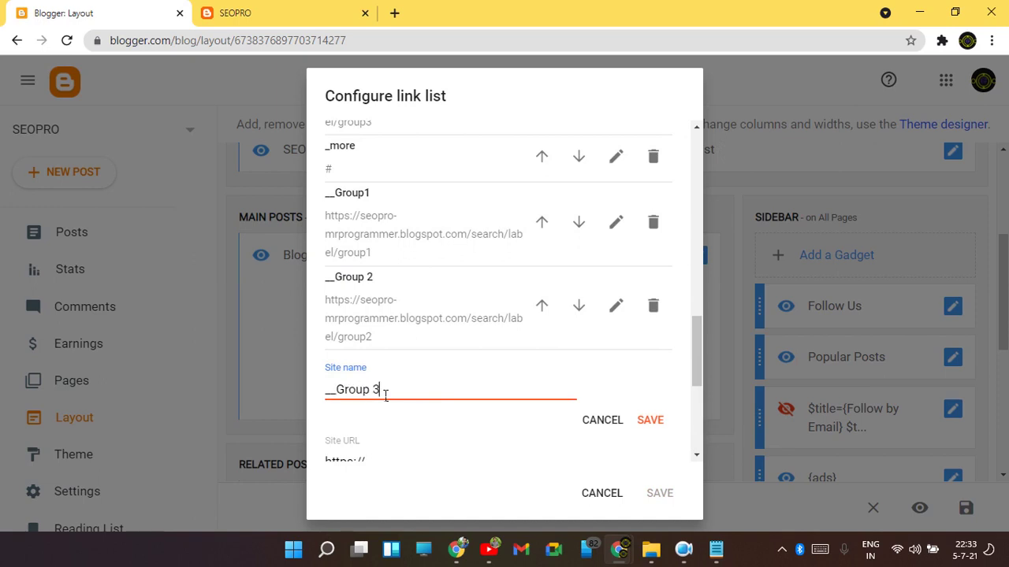
pyautogui.scroll(-1, 407, 200)
pyautogui.click(383, 383)
pyautogui.hotkey('ctrl', 'v')
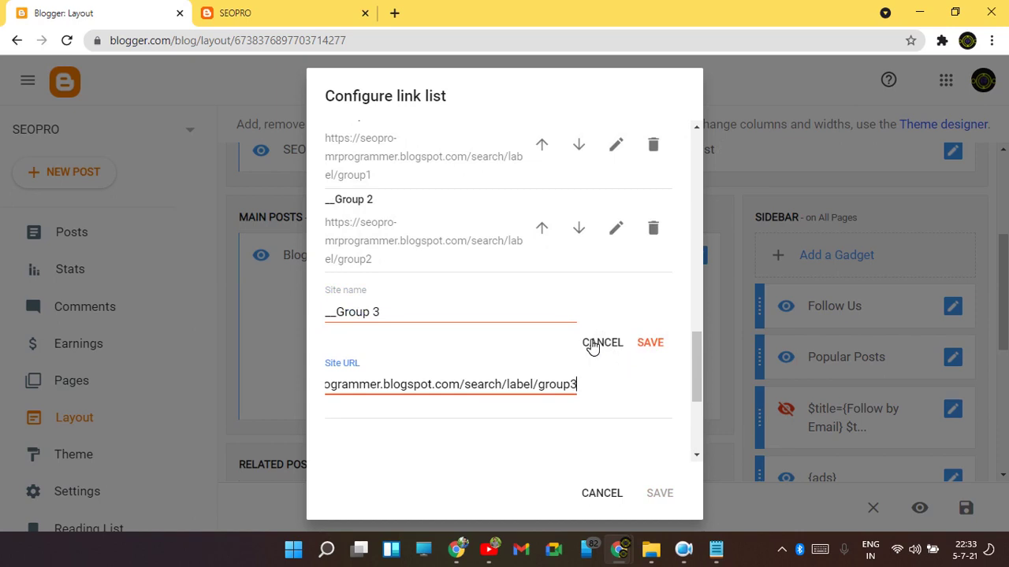
pyautogui.click(646, 348)
pyautogui.click(657, 491)
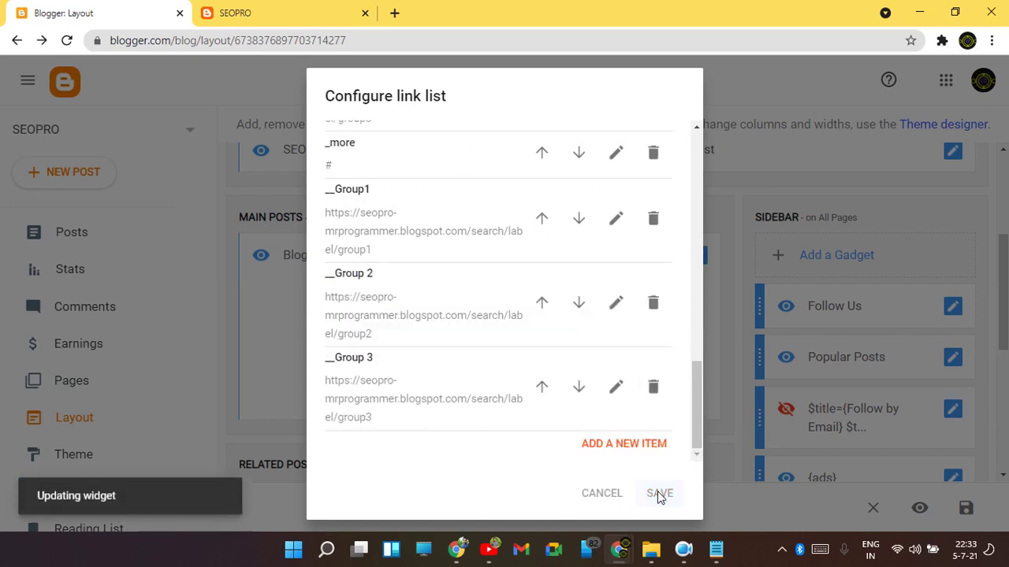
# Reload the published blog to check the more submenu under DropDown, and return to the header area of the Layout page.
pyautogui.click(311, 8)
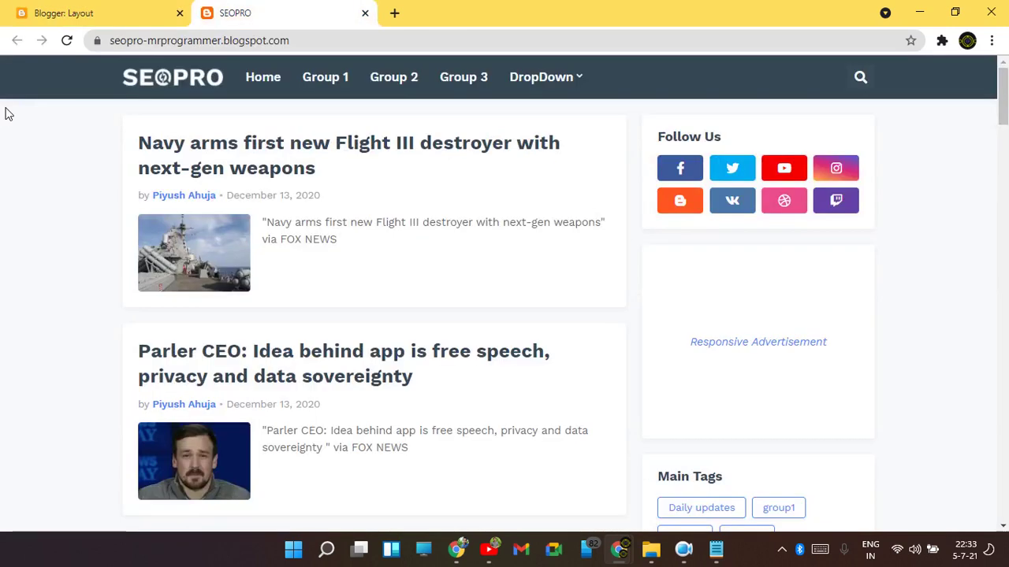
pyautogui.click(67, 40)
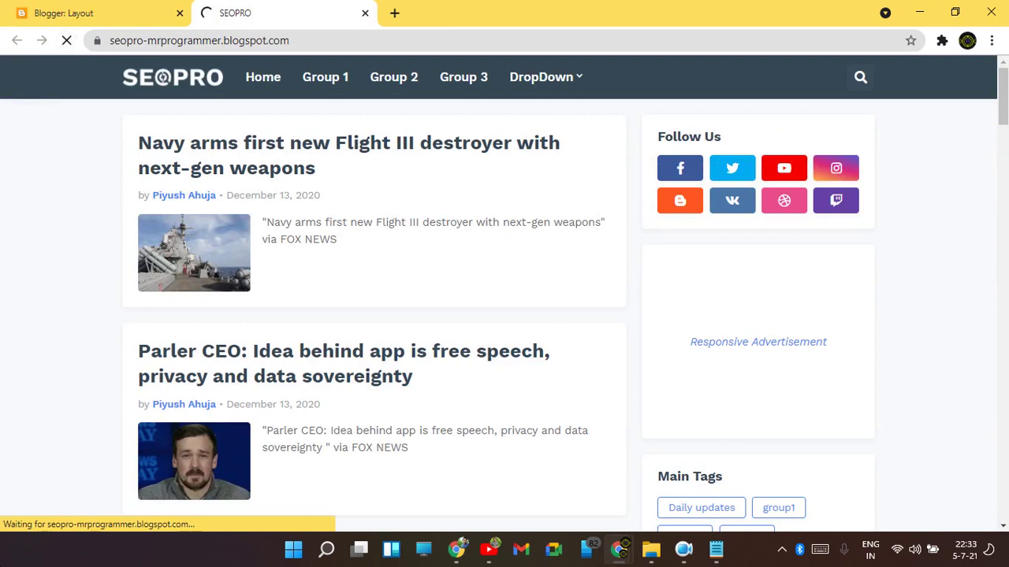
pyautogui.moveTo(540, 91)
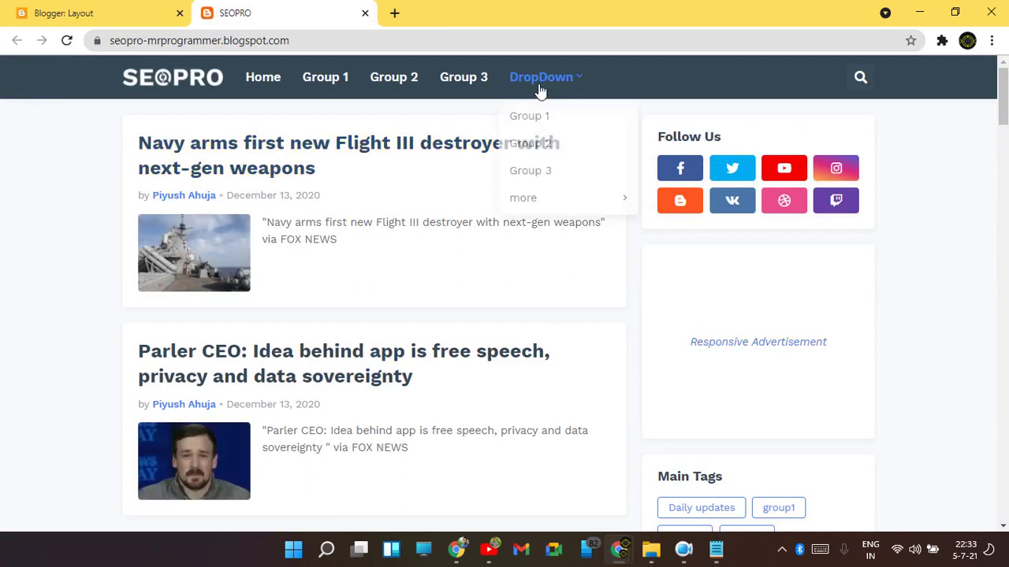
pyautogui.moveTo(534, 205)
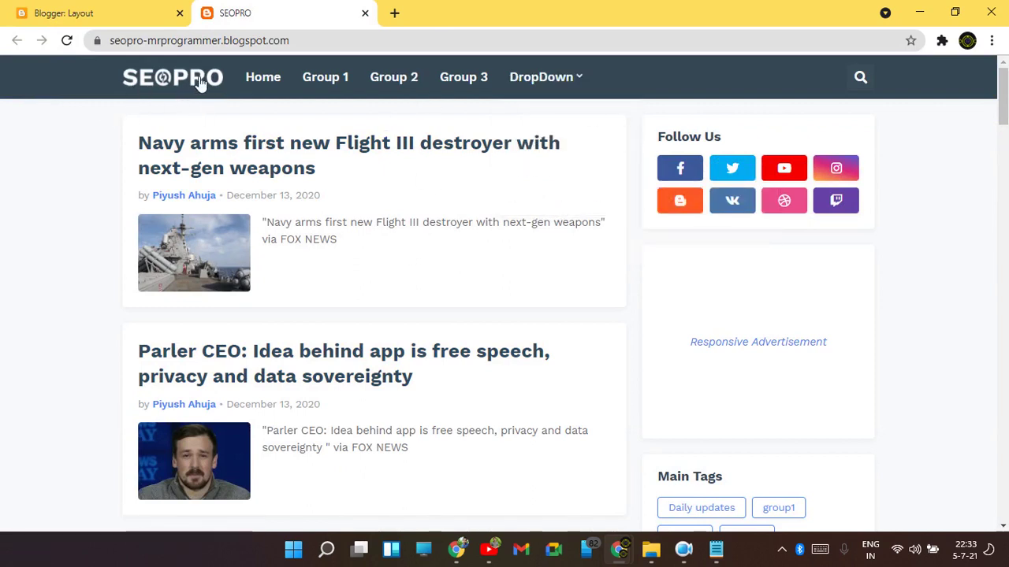
pyautogui.hotkey('ctrl', 'Tab')
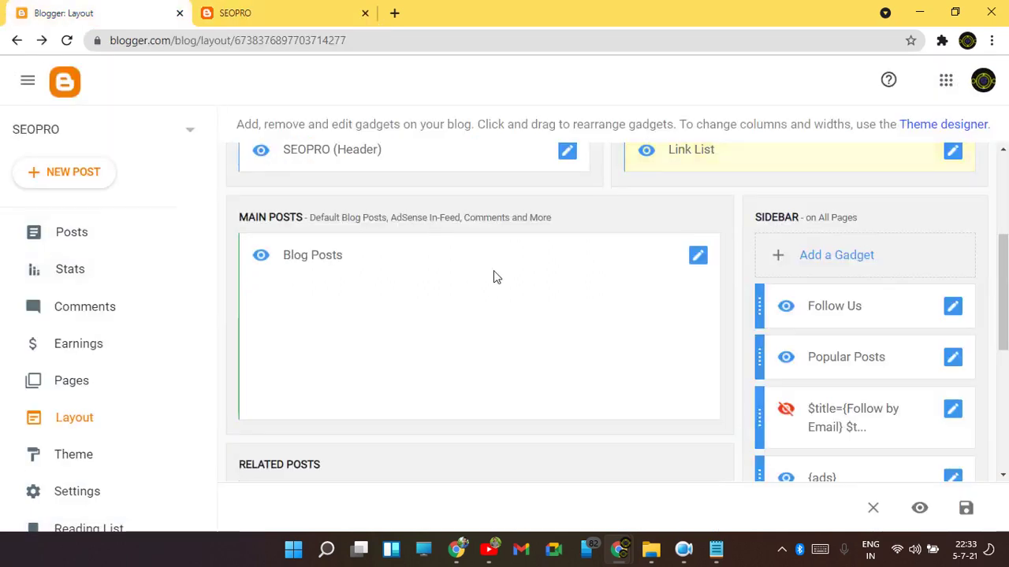
pyautogui.scroll(2, 493, 275)
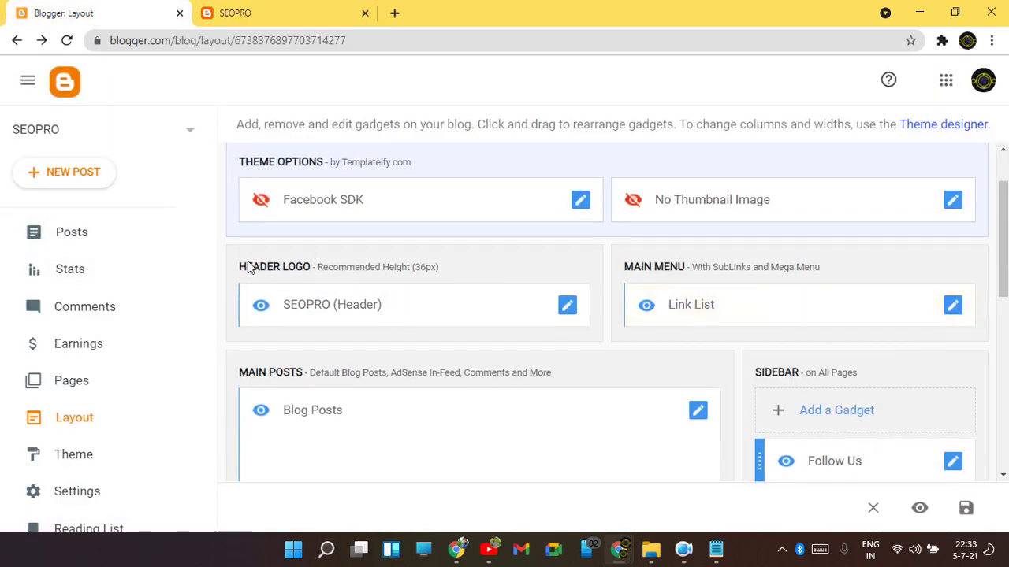
# Open the SEOPRO header gadget for configuration and clear its image URL to remove the logo image.
pyautogui.click(568, 309)
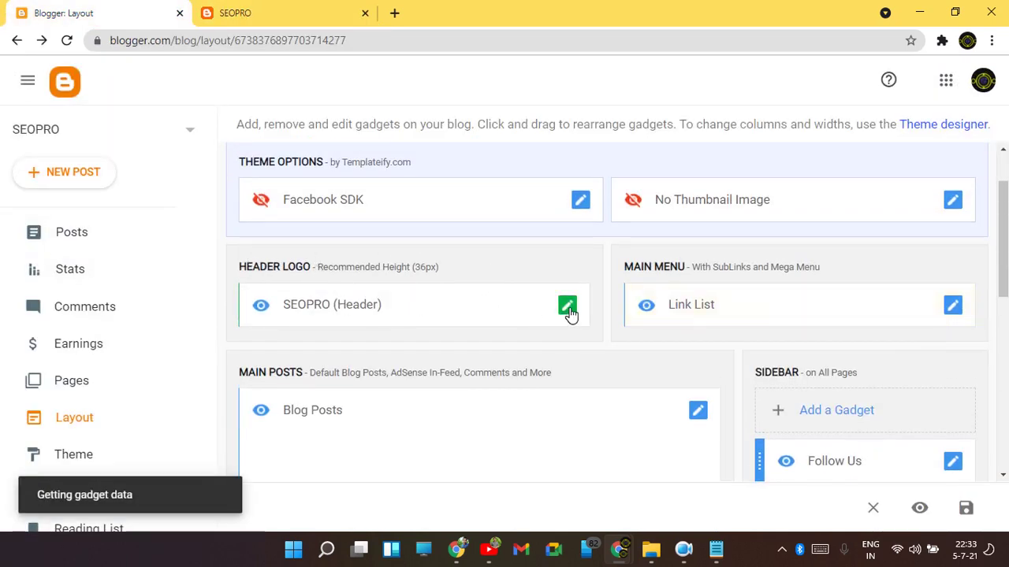
pyautogui.scroll(-1, 507, 296)
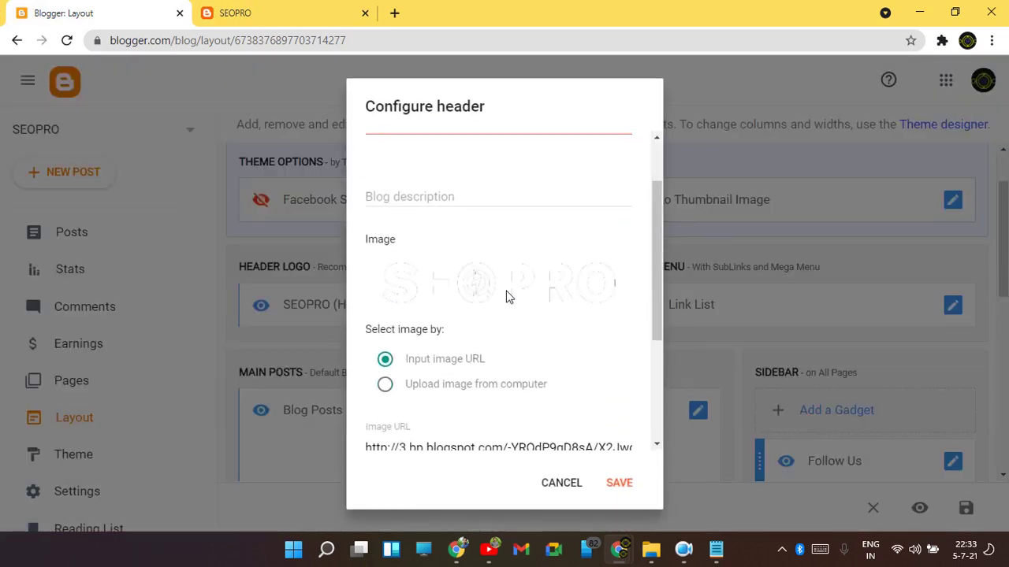
pyautogui.scroll(-2, 596, 285)
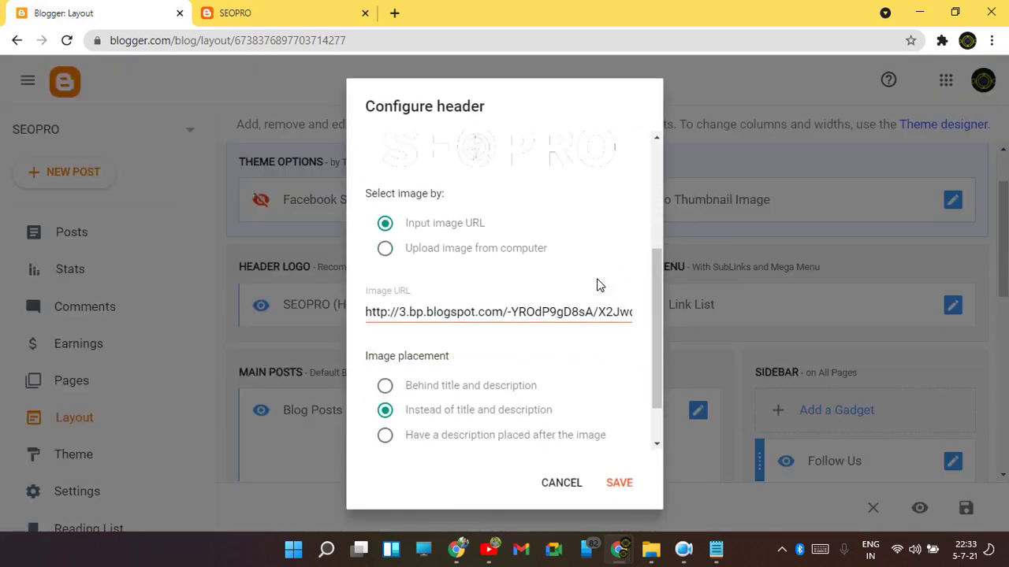
pyautogui.scroll(-1, 596, 285)
pyautogui.scroll(1, 486, 339)
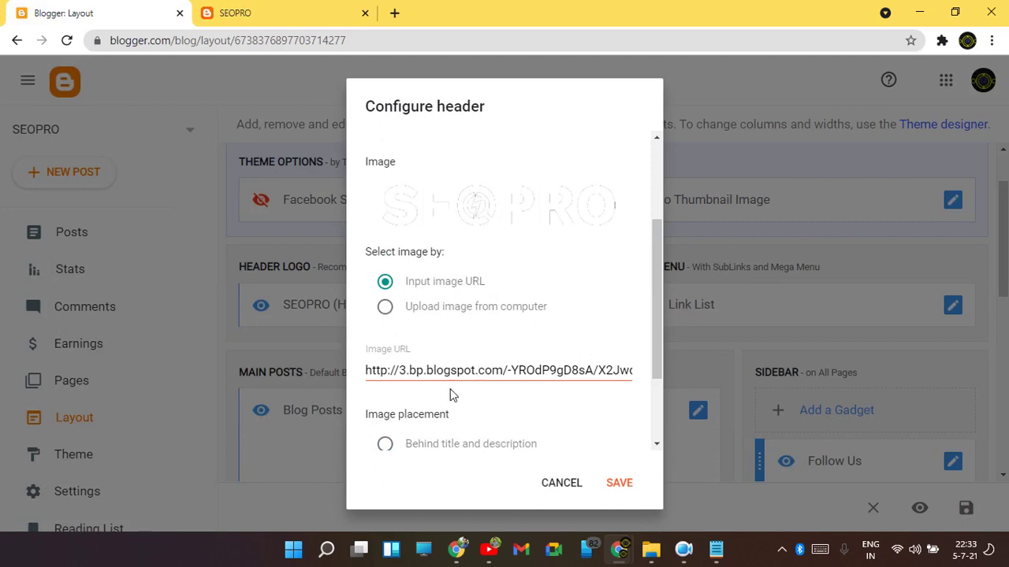
pyautogui.tripleClick(469, 376)
pyautogui.press('BackSpace')
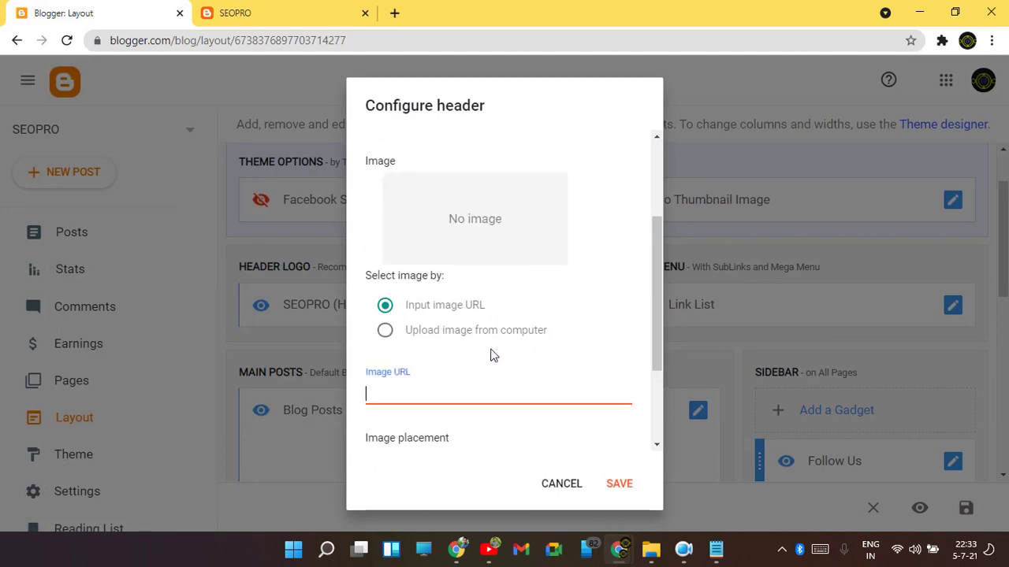
# Review the header's blog title and image placement options, and save the header configuration.
pyautogui.scroll(2, 544, 315)
pyautogui.moveTo(444, 198); pyautogui.dragTo(334, 190)
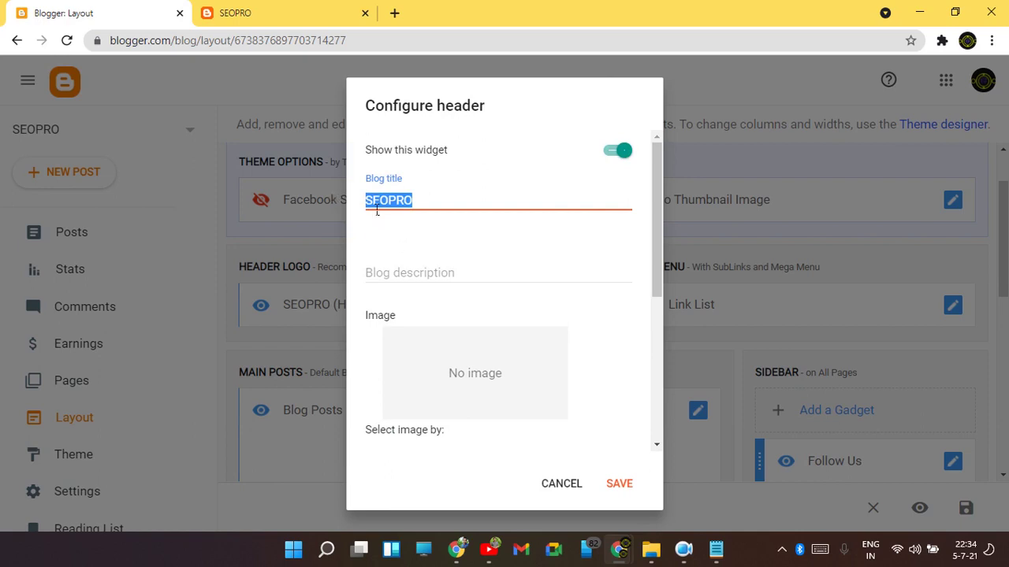
pyautogui.write('NE')
pyautogui.scroll(-4, 453, 237)
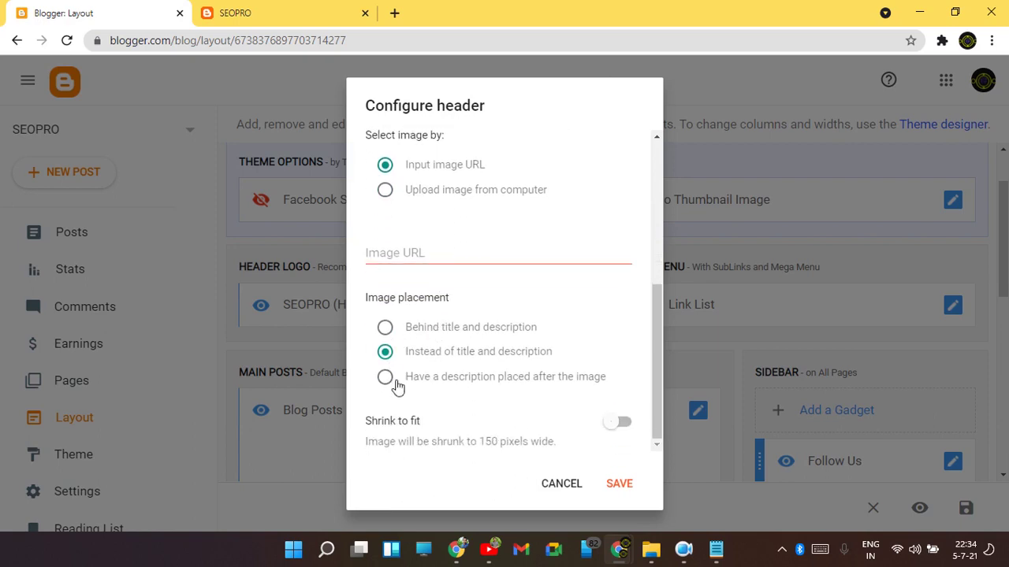
pyautogui.click(618, 484)
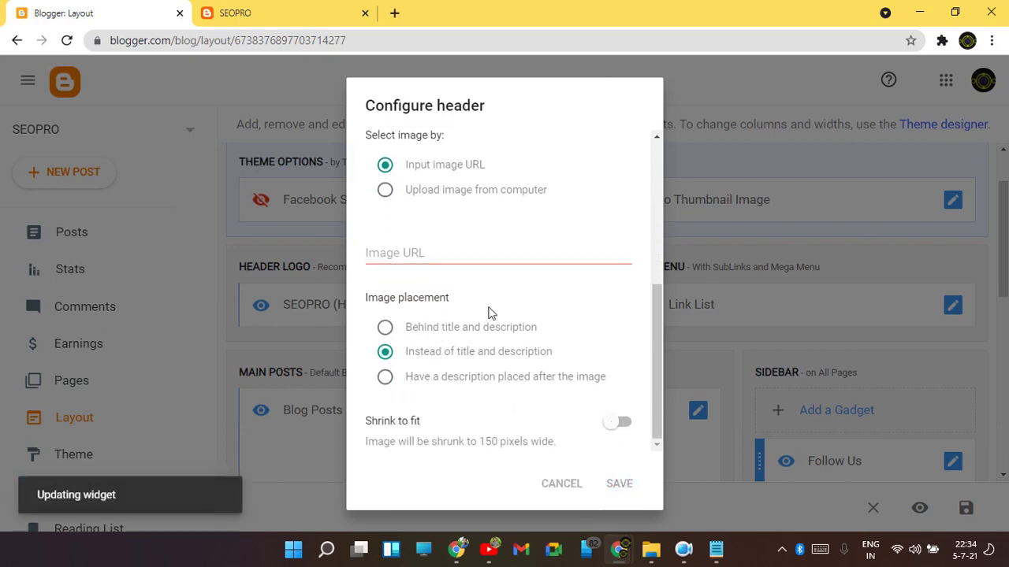
# Reload the published blog to check the header title, the post list and the Follow Us section of the sidebar.
pyautogui.click(235, 13)
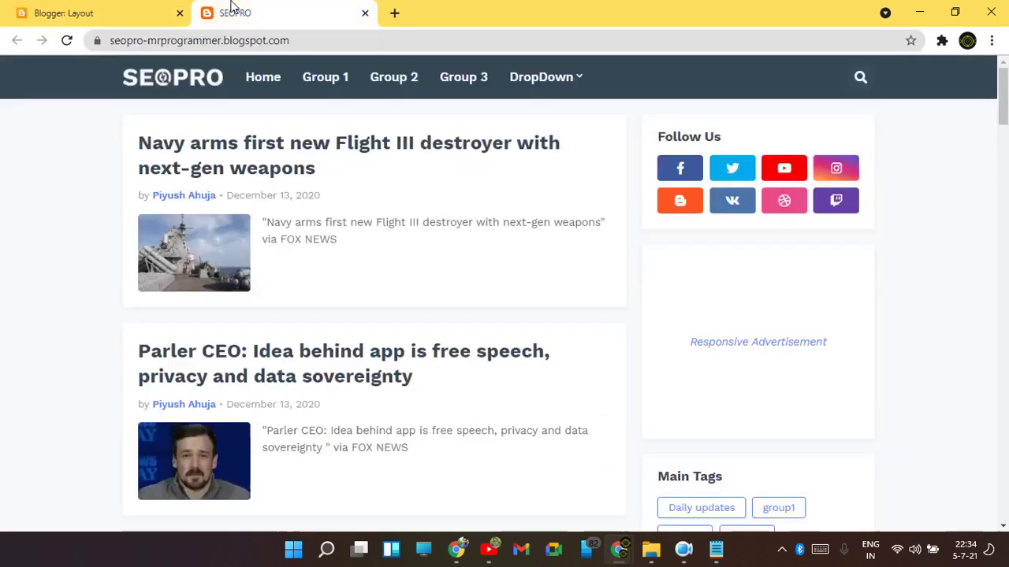
pyautogui.click(67, 41)
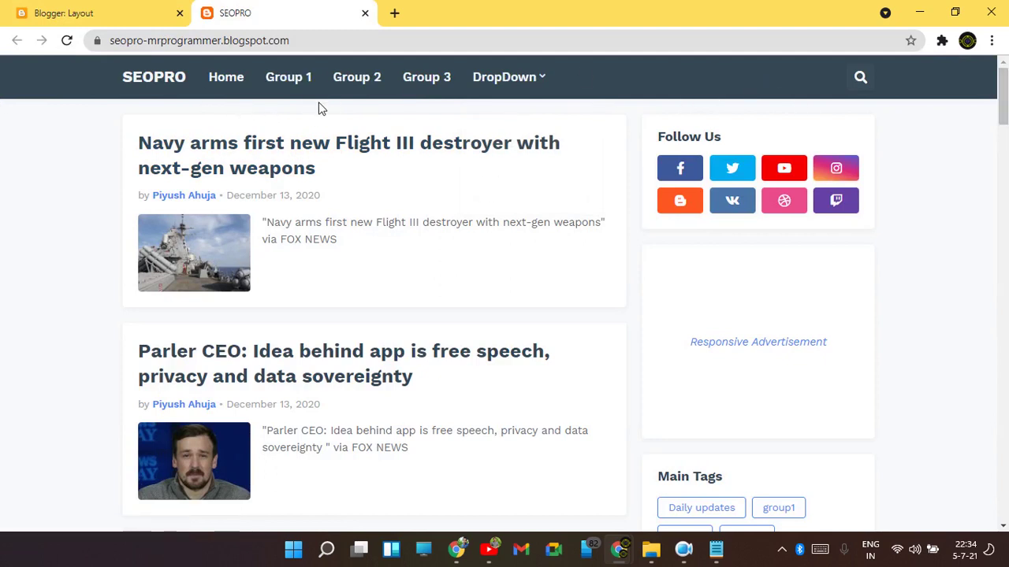
pyautogui.scroll(-5, 243, 412)
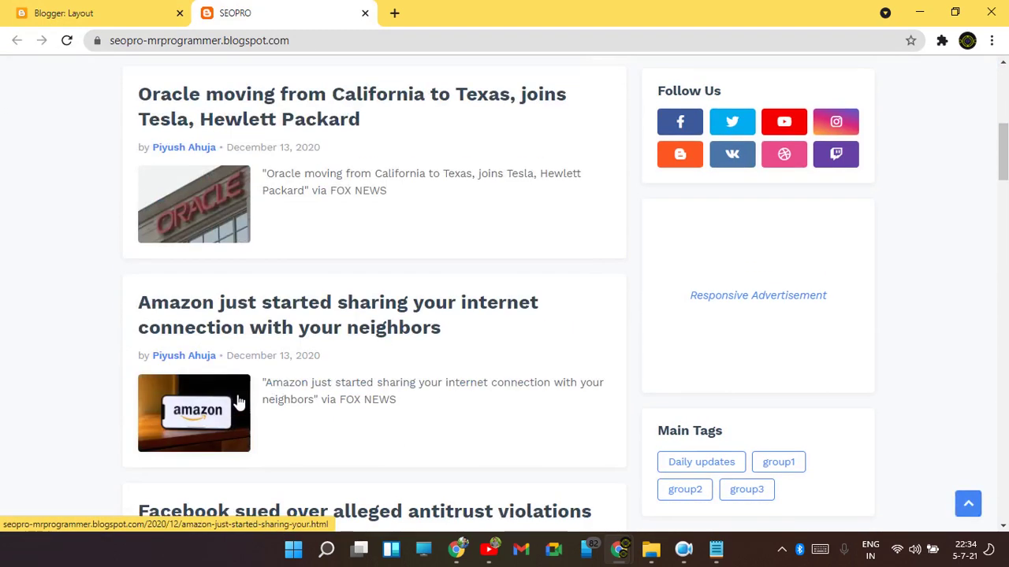
pyautogui.scroll(-10, 237, 406)
pyautogui.scroll(1, 497, 221)
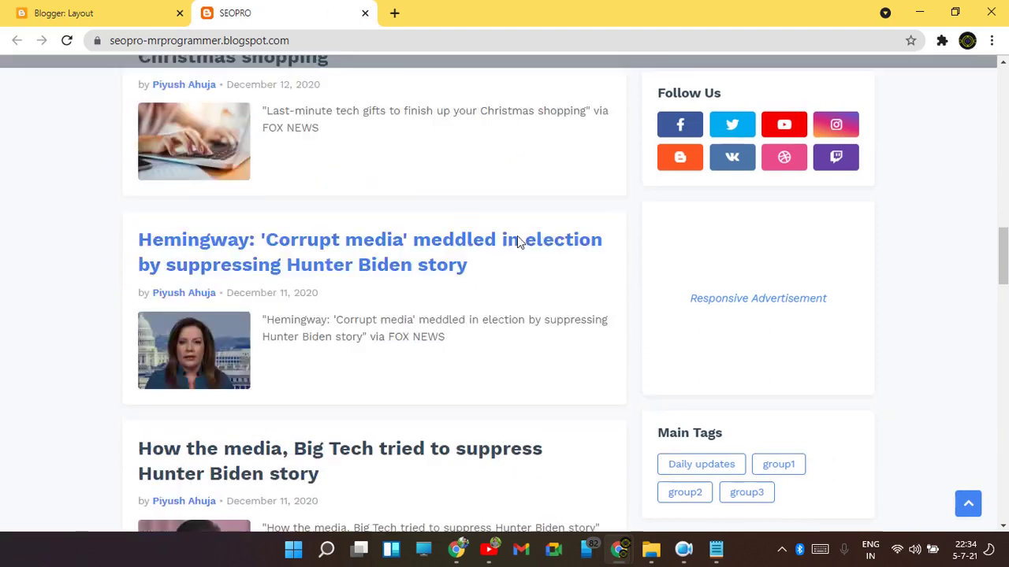
pyautogui.scroll(14, 517, 242)
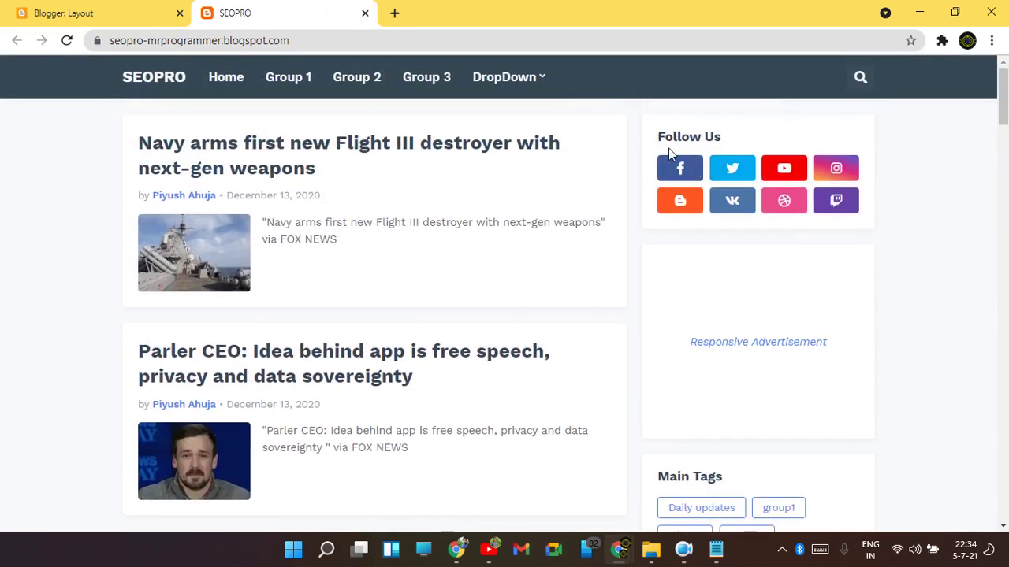
pyautogui.moveTo(659, 129); pyautogui.dragTo(833, 220)
pyautogui.click(940, 209)
# Return to the Layout page, open the sidebar's Follow Us gadget, and open its facebook-f item with the site URL selected.
pyautogui.click(163, 18)
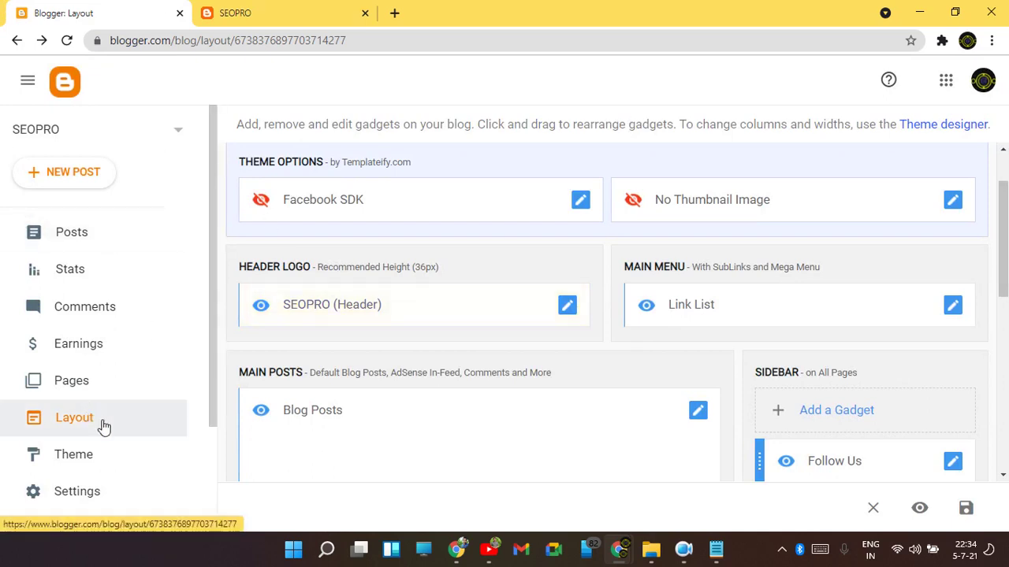
pyautogui.scroll(-3, 838, 354)
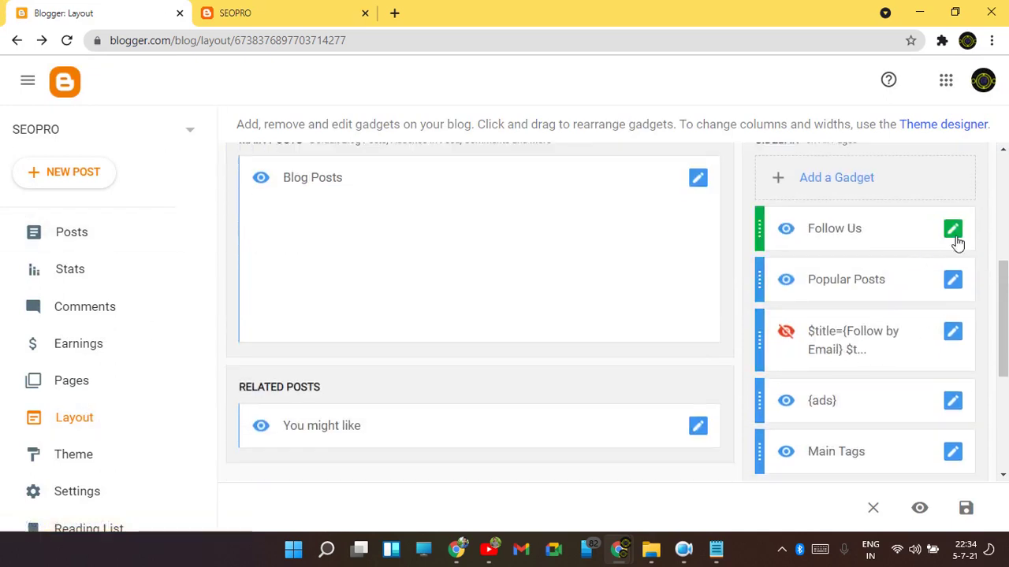
pyautogui.click(952, 236)
pyautogui.scroll(-3, 421, 259)
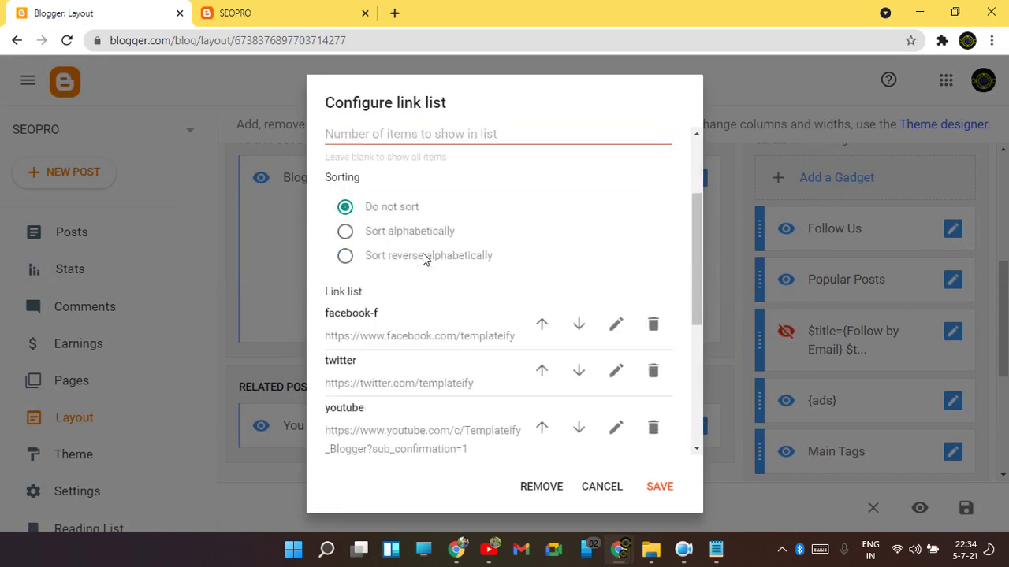
pyautogui.scroll(-2, 504, 197)
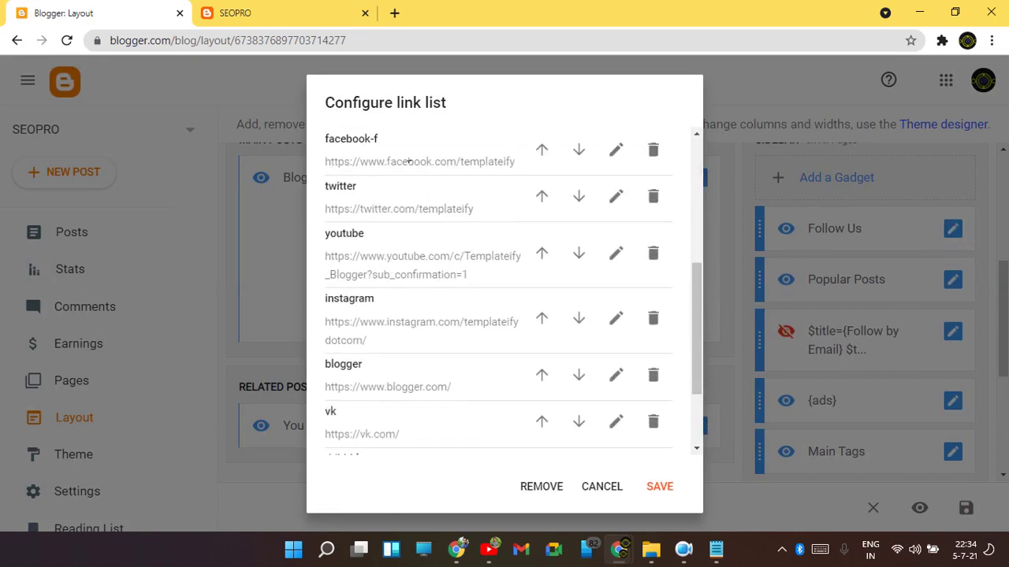
pyautogui.click(614, 151)
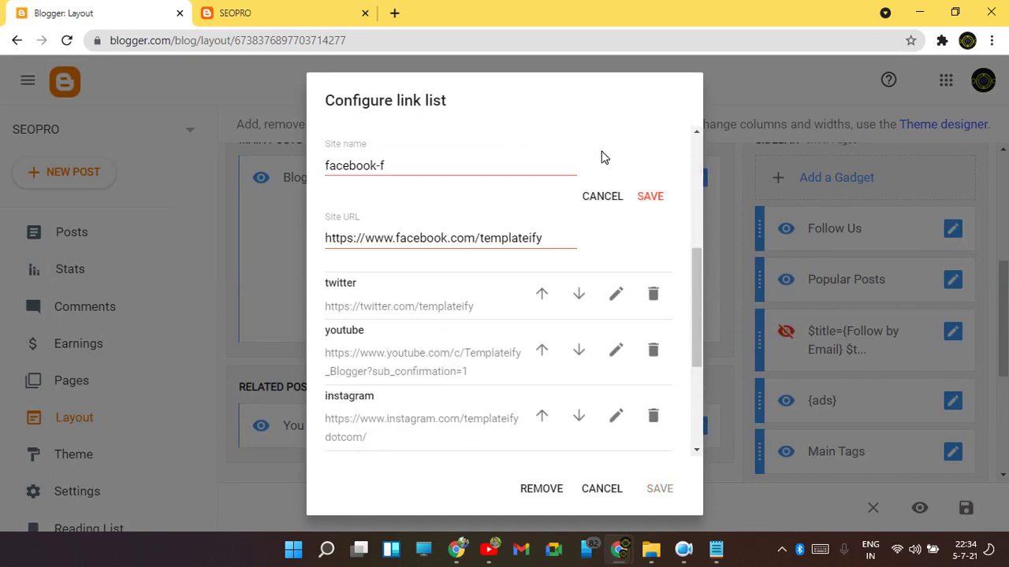
pyautogui.moveTo(576, 234); pyautogui.dragTo(293, 254)
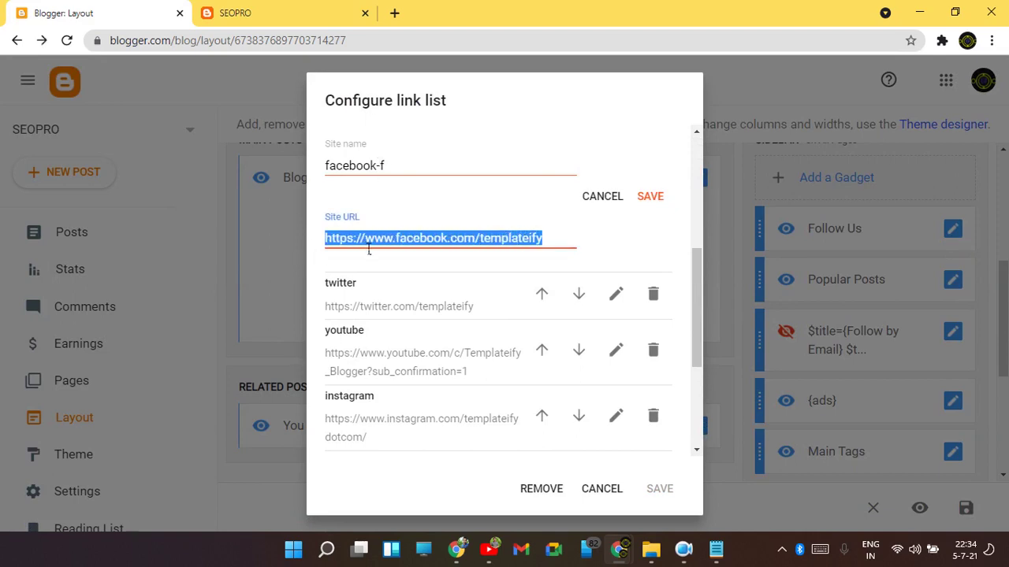
# Open the twitter and youtube items of the Follow Us link list for editing to examine their site URLs.
pyautogui.click(616, 293)
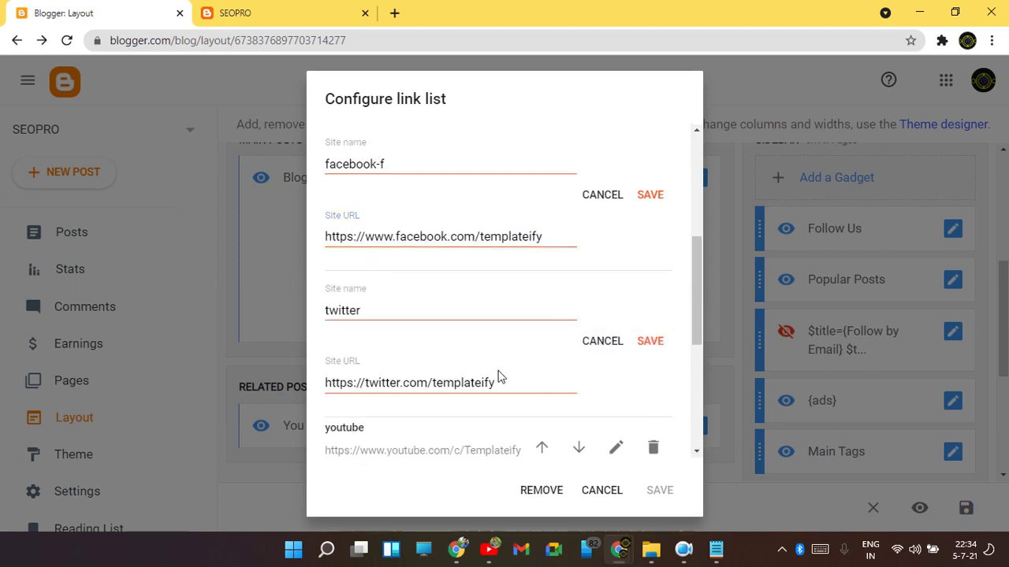
pyautogui.tripleClick(465, 386)
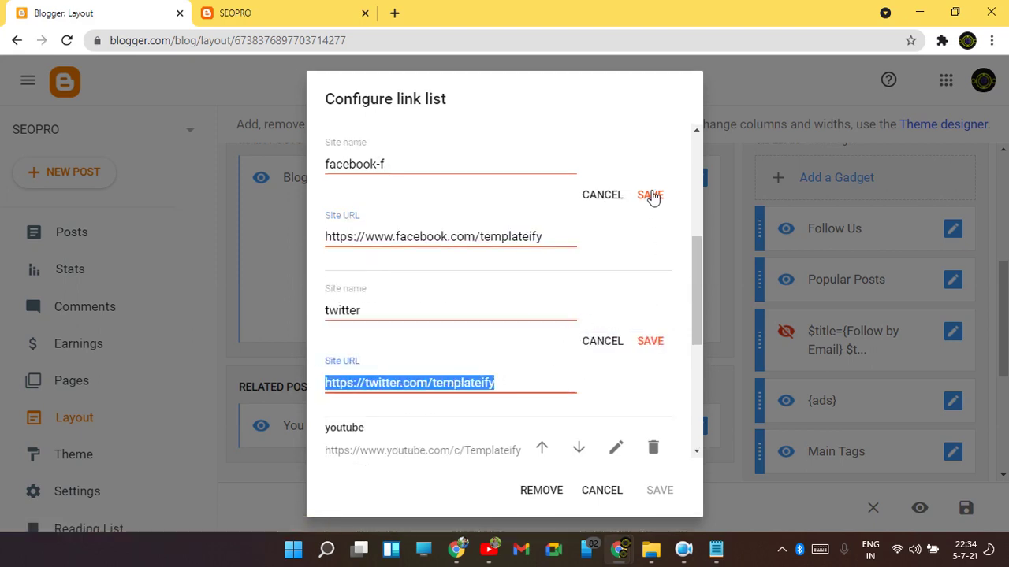
pyautogui.moveTo(562, 257); pyautogui.dragTo(325, 259)
pyautogui.scroll(-3, 624, 251)
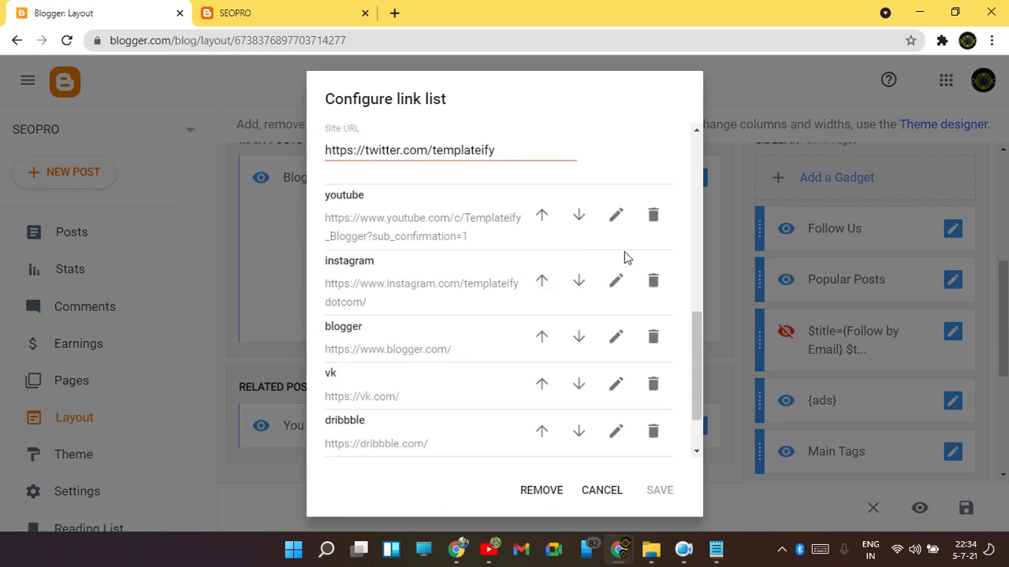
pyautogui.click(617, 215)
pyautogui.scroll(-1, 612, 282)
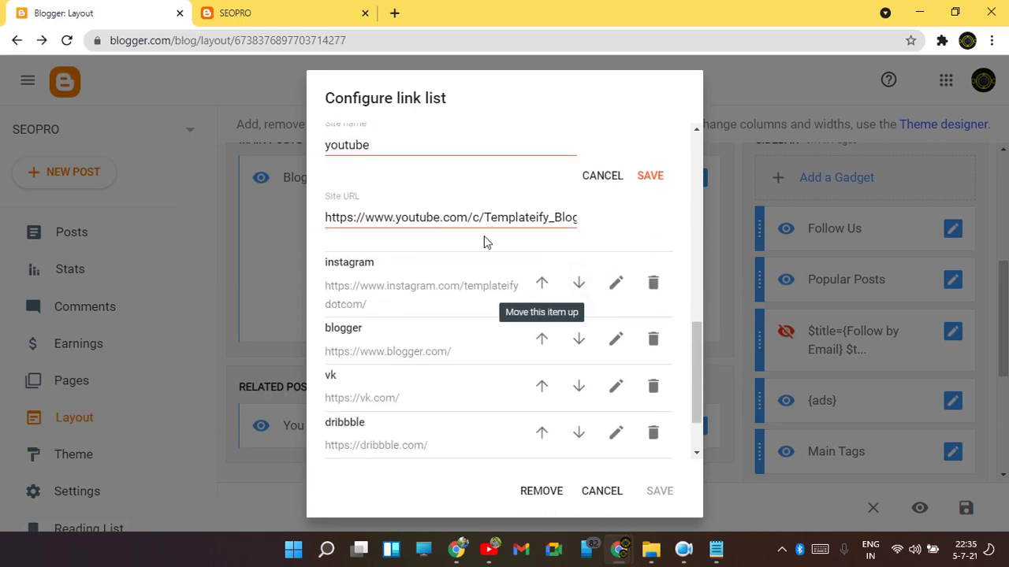
# Open the instagram entry for editing and review the site names and URLs in the Follow Us link list.
pyautogui.click(619, 284)
pyautogui.scroll(-3, 619, 260)
pyautogui.scroll(3, 615, 221)
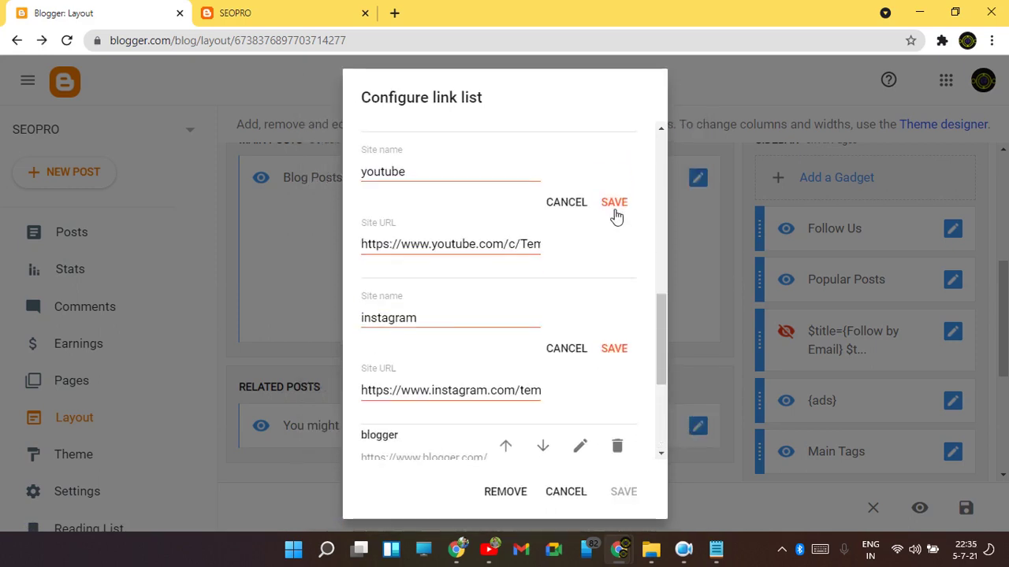
pyautogui.scroll(-3, 606, 379)
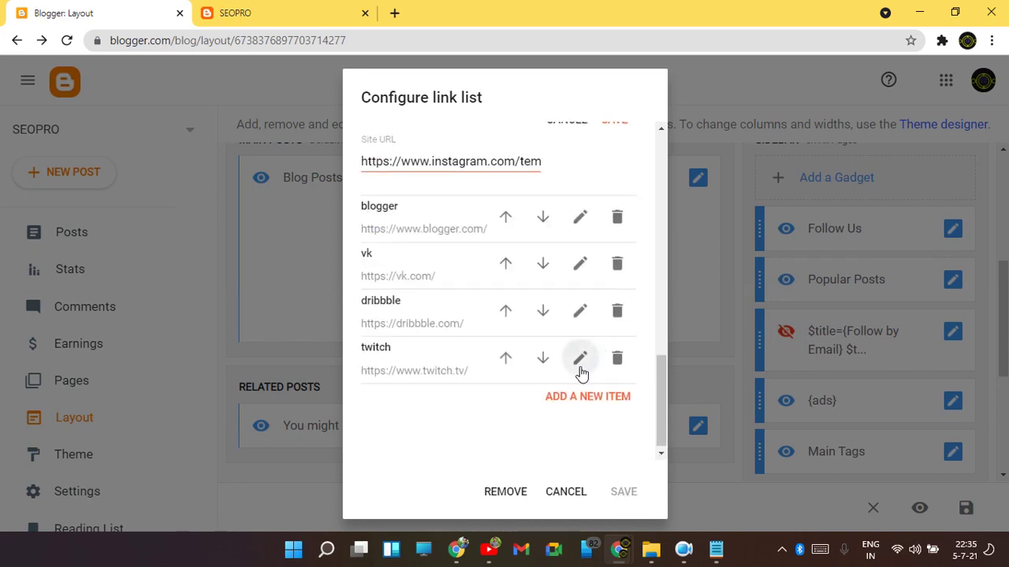
pyautogui.scroll(3, 587, 307)
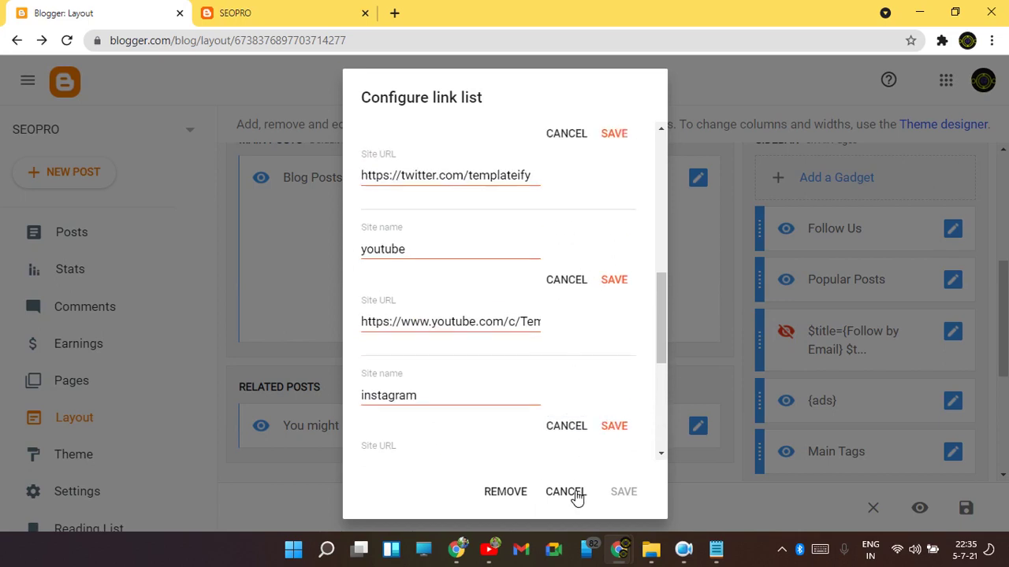
pyautogui.scroll(-3, 639, 391)
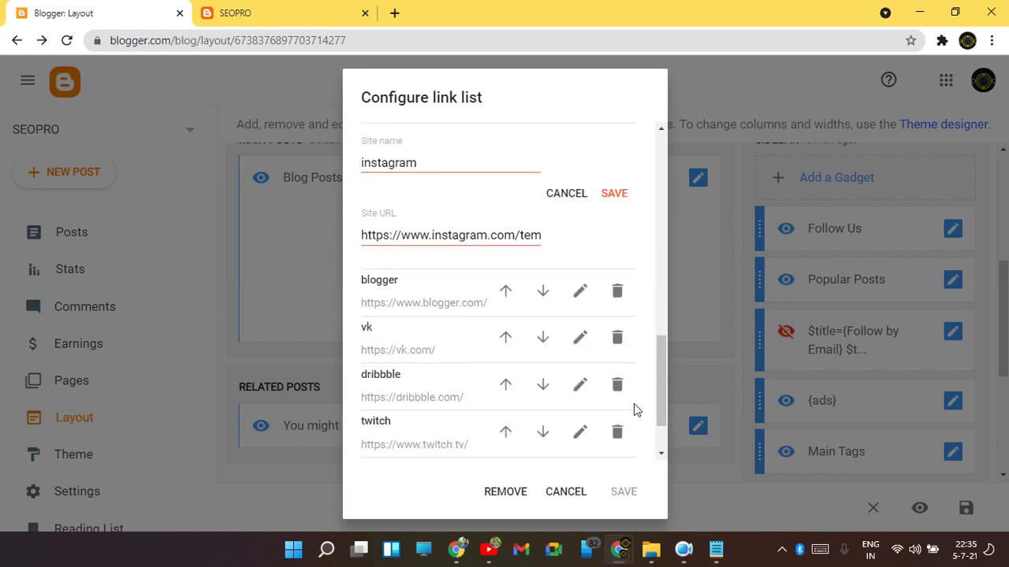
pyautogui.scroll(8, 630, 405)
pyautogui.scroll(-4, 603, 394)
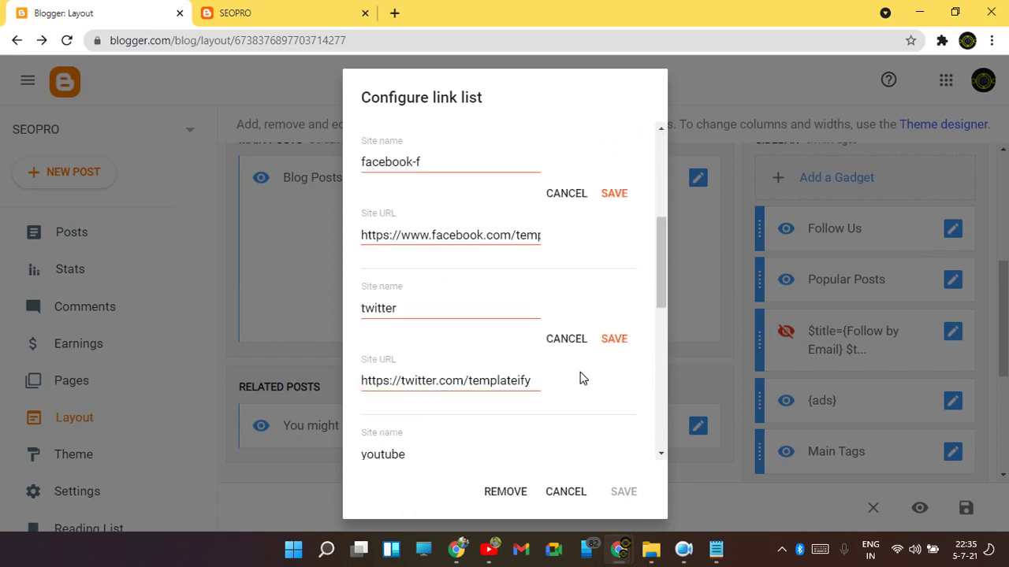
pyautogui.tripleClick(509, 228)
pyautogui.scroll(-2, 528, 276)
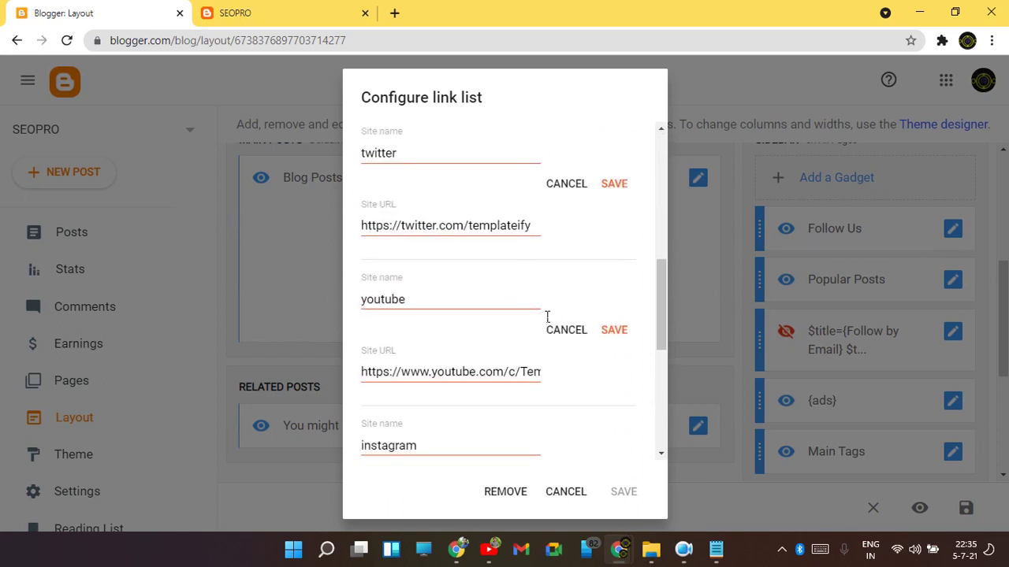
pyautogui.scroll(4, 576, 276)
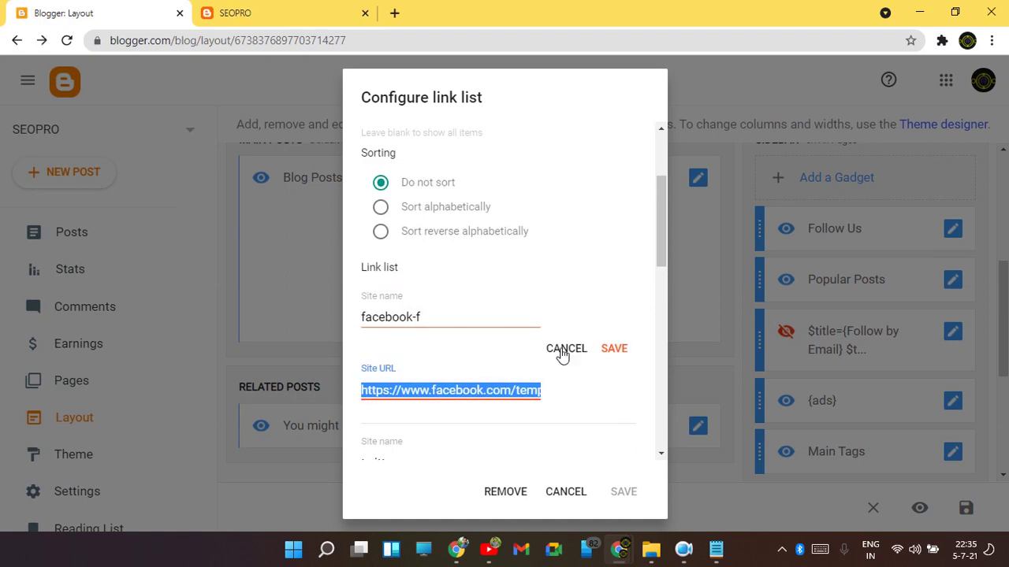
# Discard the open edits of the facebook-f, twitter and youtube entries in the link list.
pyautogui.click(563, 350)
pyautogui.scroll(-1, 551, 363)
pyautogui.click(595, 318)
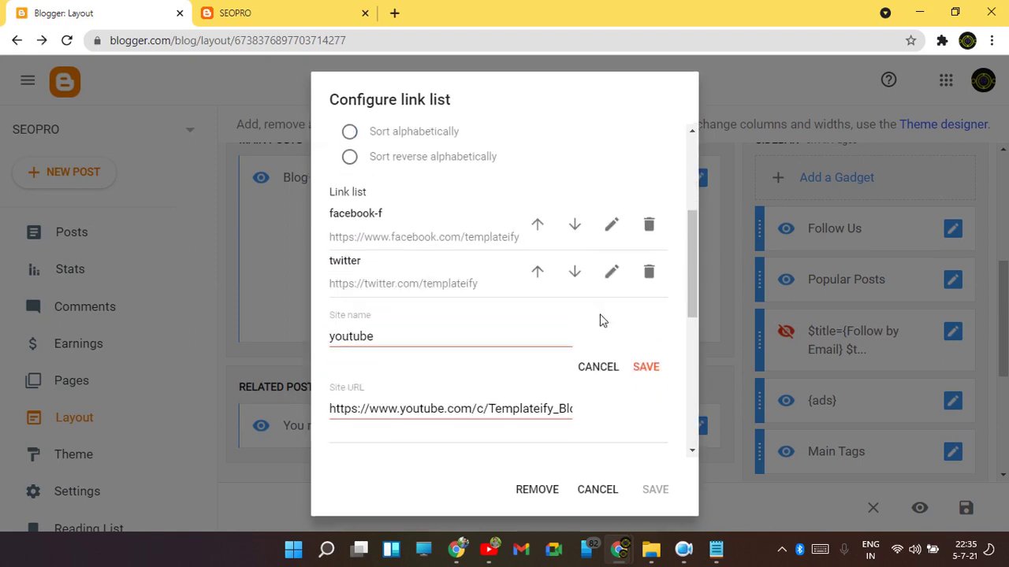
pyautogui.click(583, 365)
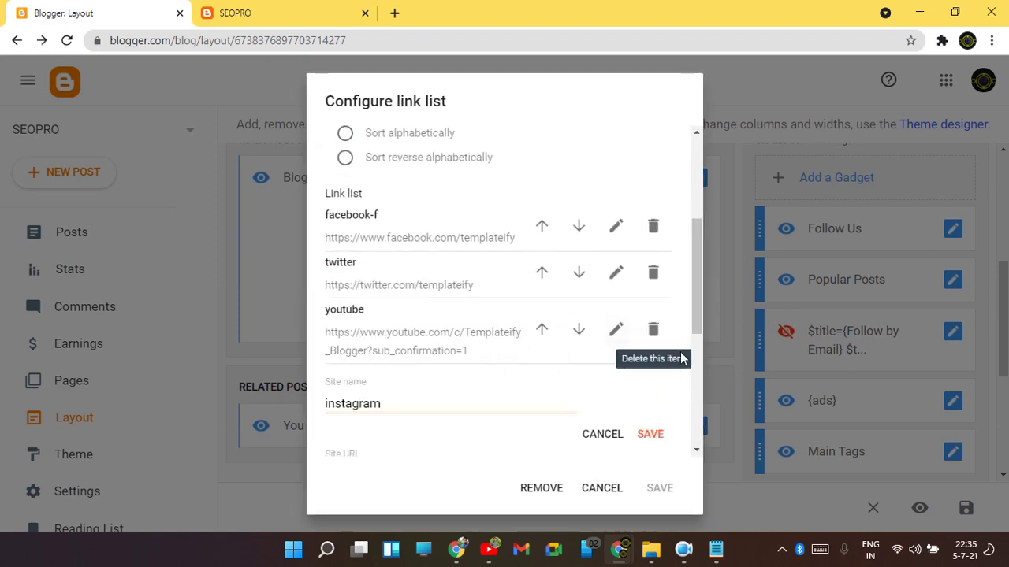
# Delete the youtube, vk, dribbble and twitch links, discard the open instagram edit, and save the link list.
pyautogui.click(652, 334)
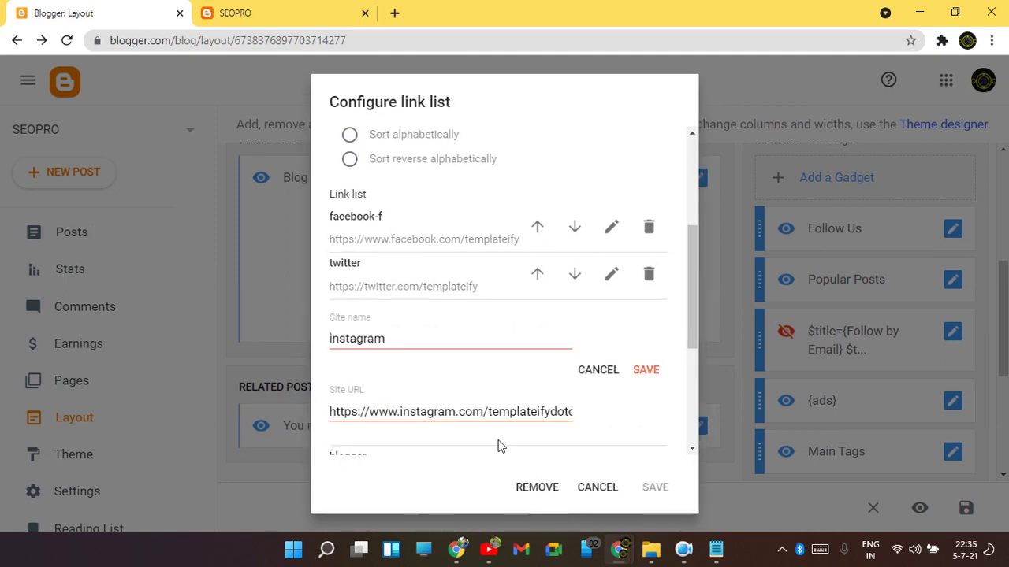
pyautogui.click(599, 371)
pyautogui.scroll(-3, 599, 366)
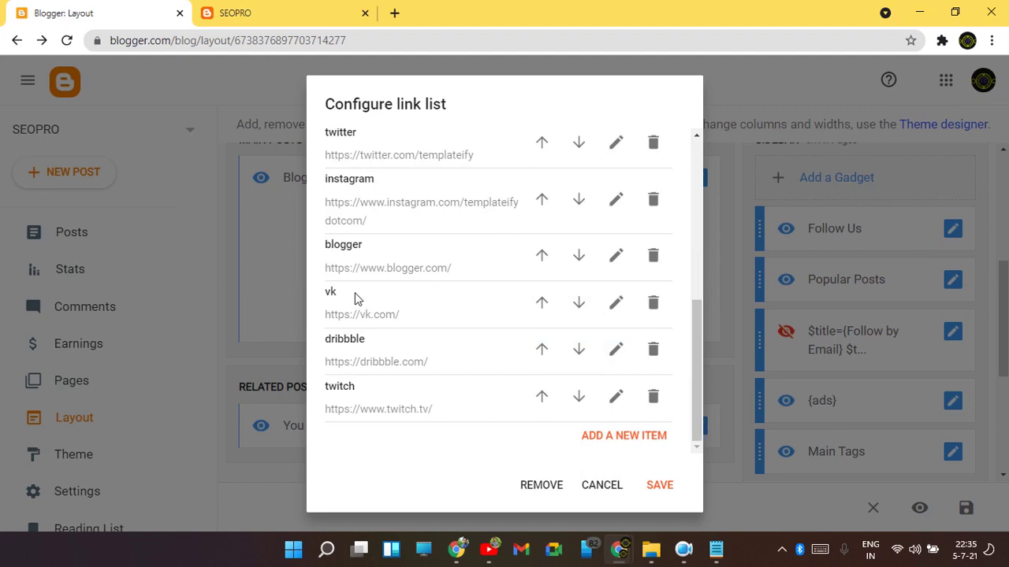
pyautogui.click(652, 304)
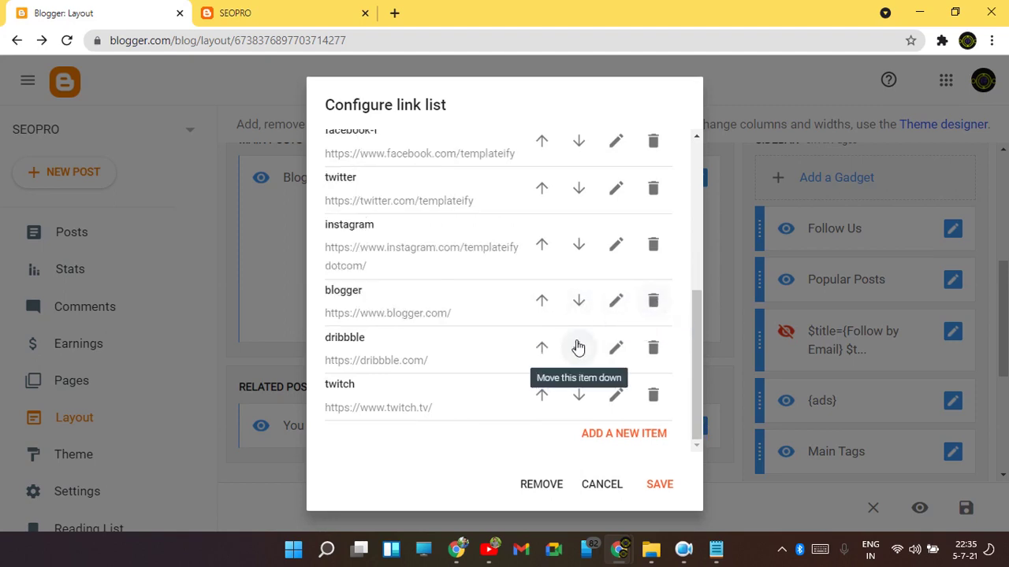
pyautogui.click(646, 357)
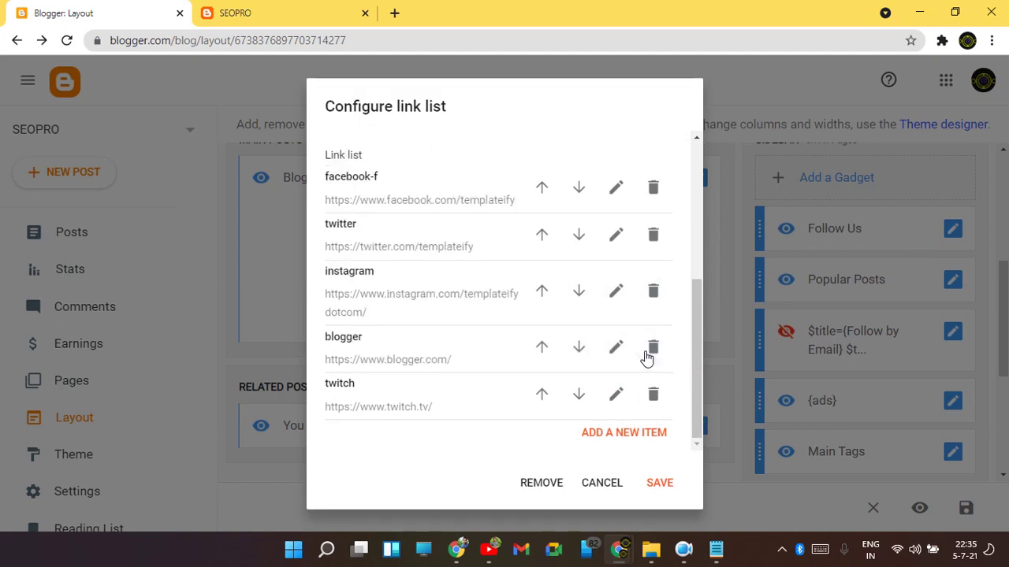
pyautogui.click(654, 398)
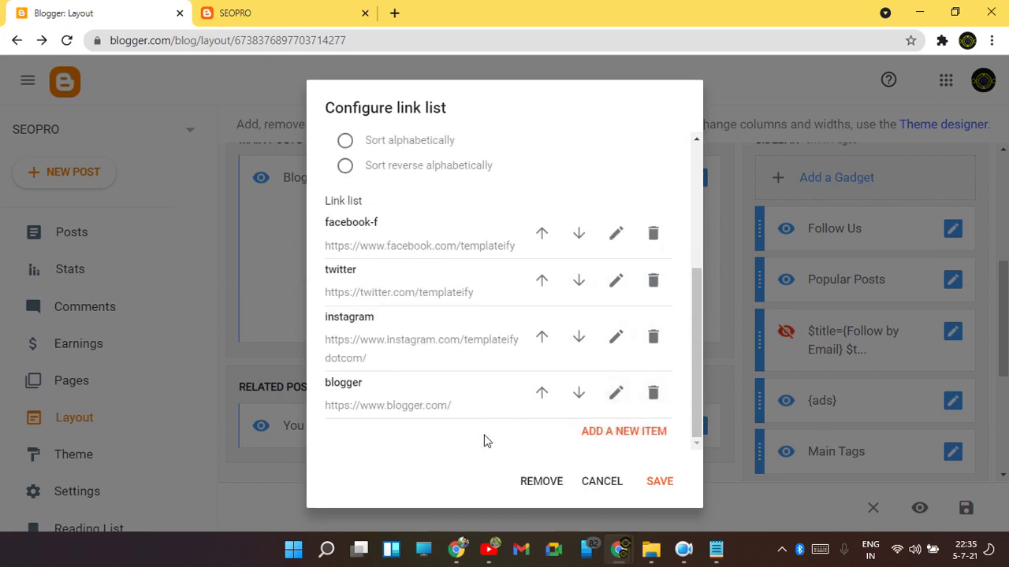
pyautogui.click(642, 482)
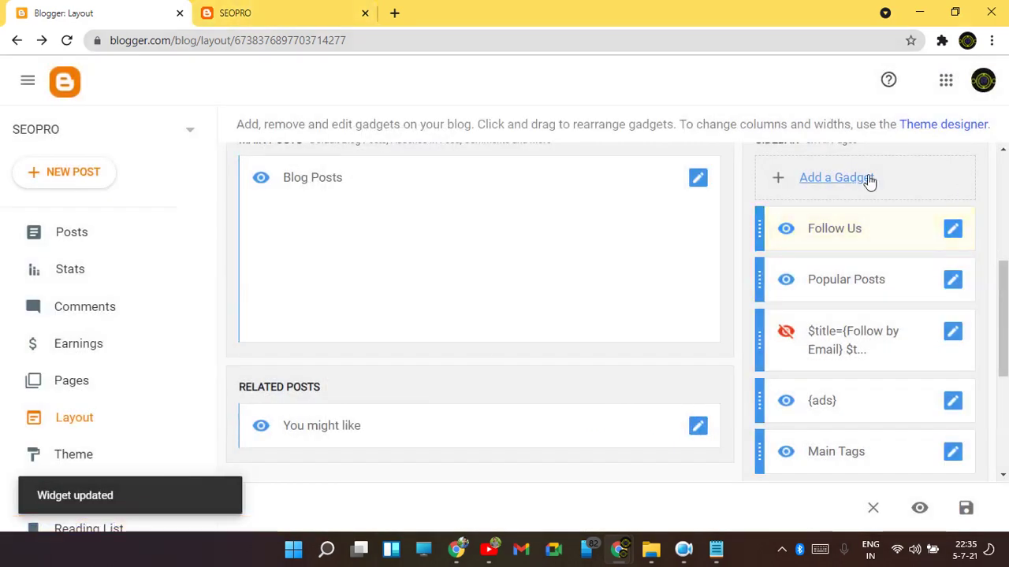
# Reload the SEOPRO blog page to check its Follow Us icons, and return to the Blogger layout.
pyautogui.click(251, 9)
pyautogui.click(67, 41)
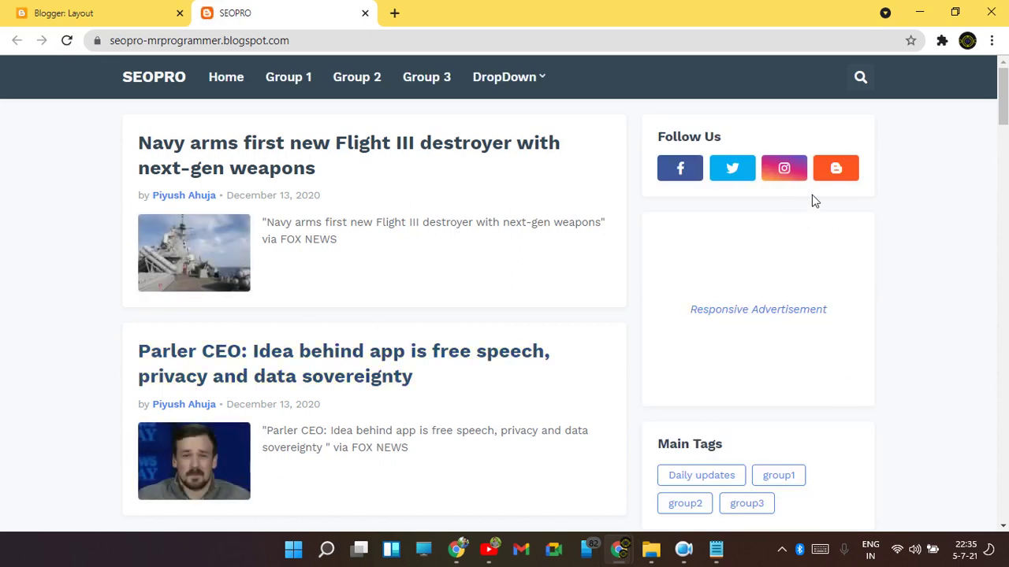
pyautogui.click(75, 13)
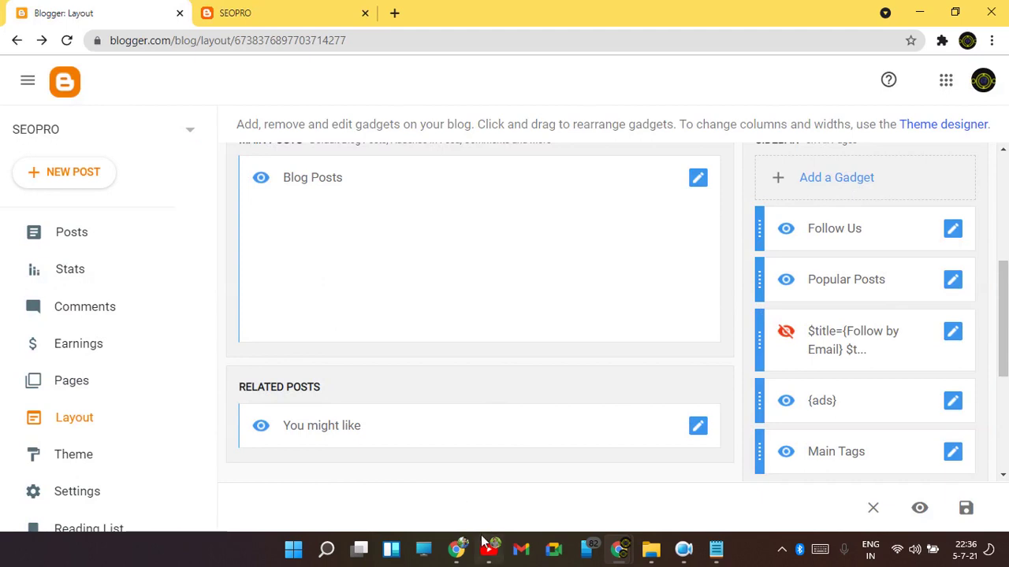
# Switch to YouTube Studio and the Google Drive window, and open the YouTube home page under another Chrome profile.
pyautogui.moveTo(486, 550)
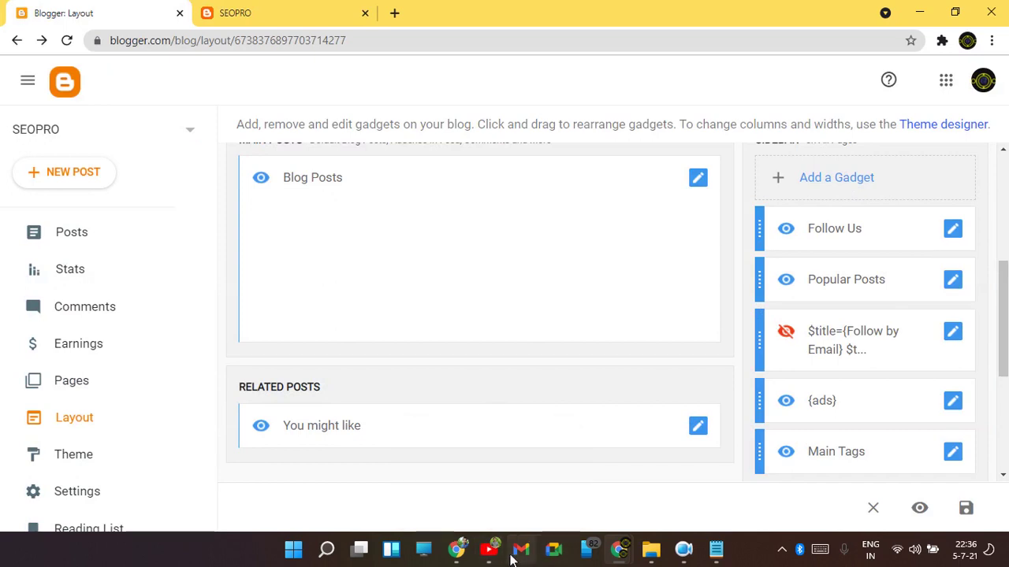
pyautogui.click(489, 550)
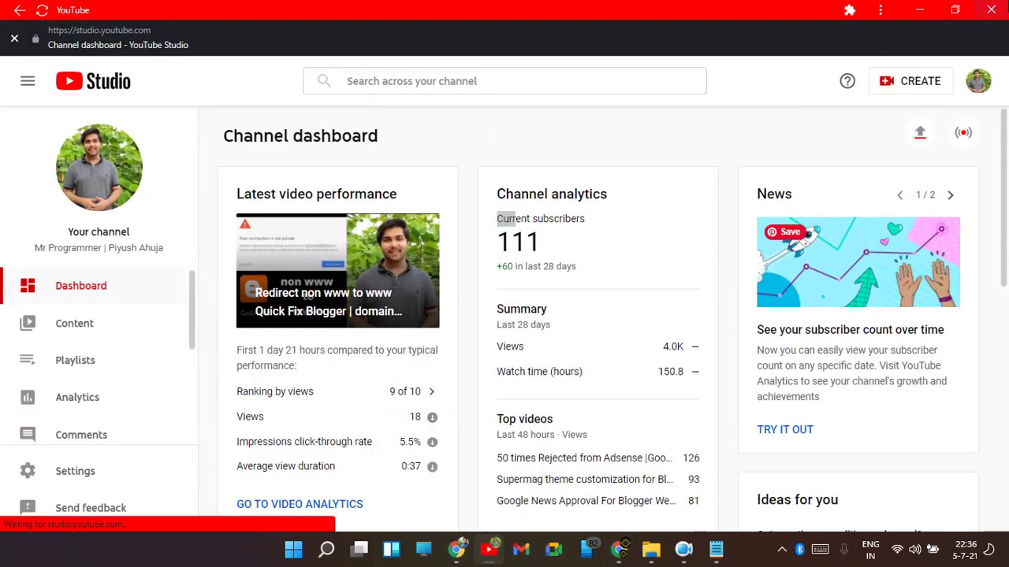
pyautogui.click(457, 550)
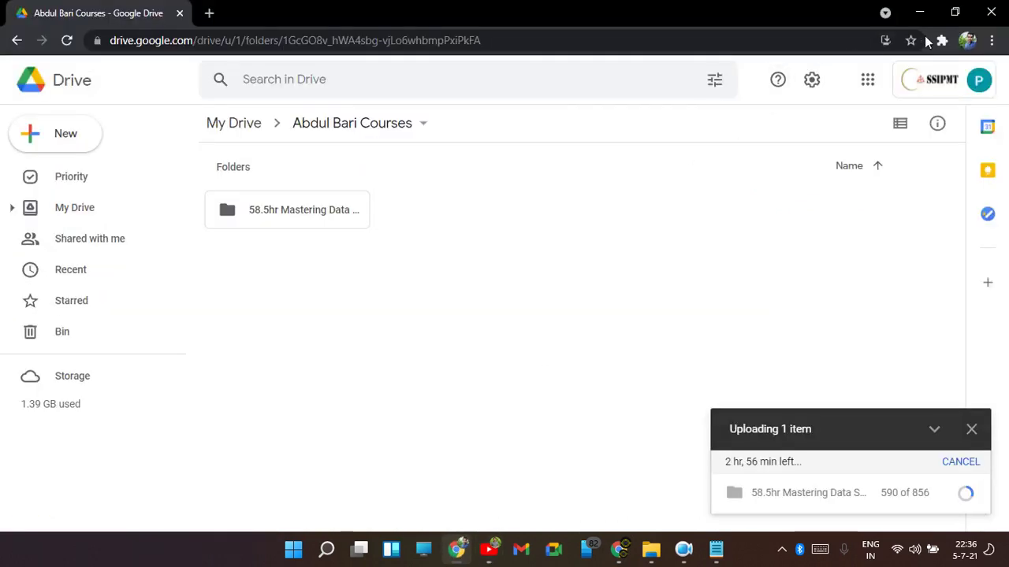
pyautogui.click(960, 44)
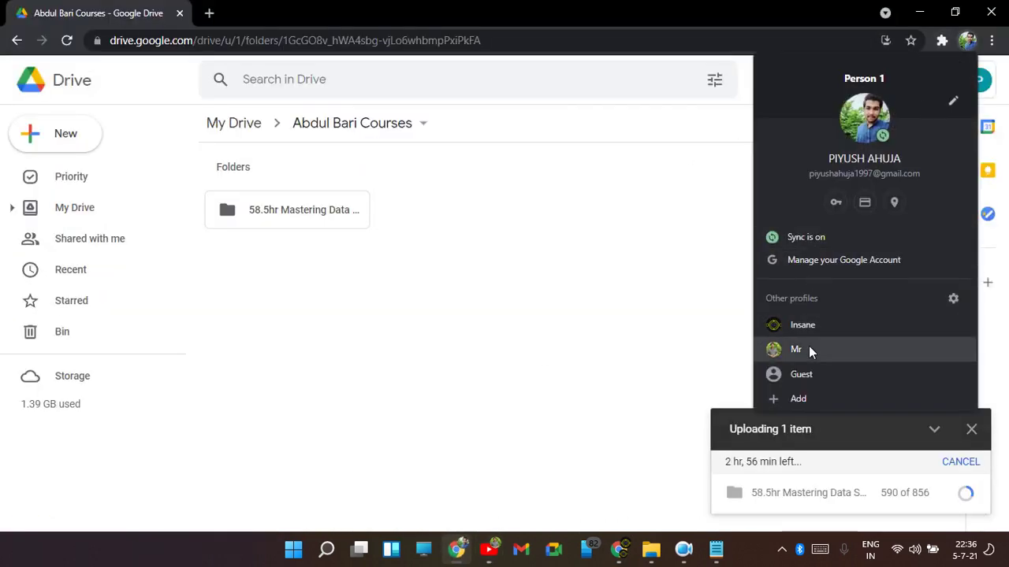
pyautogui.click(808, 349)
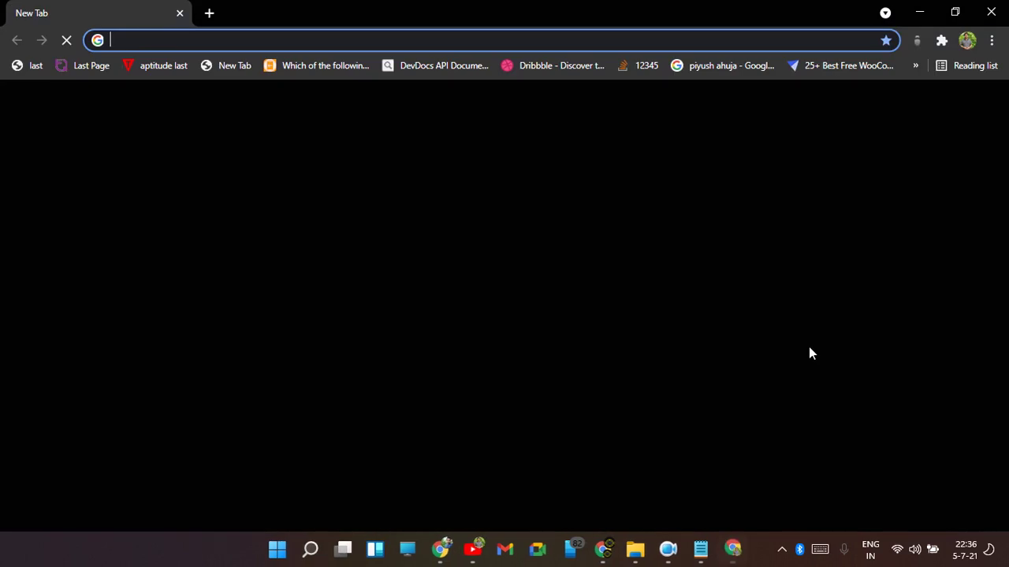
pyautogui.write('y')
pyautogui.press('Return')
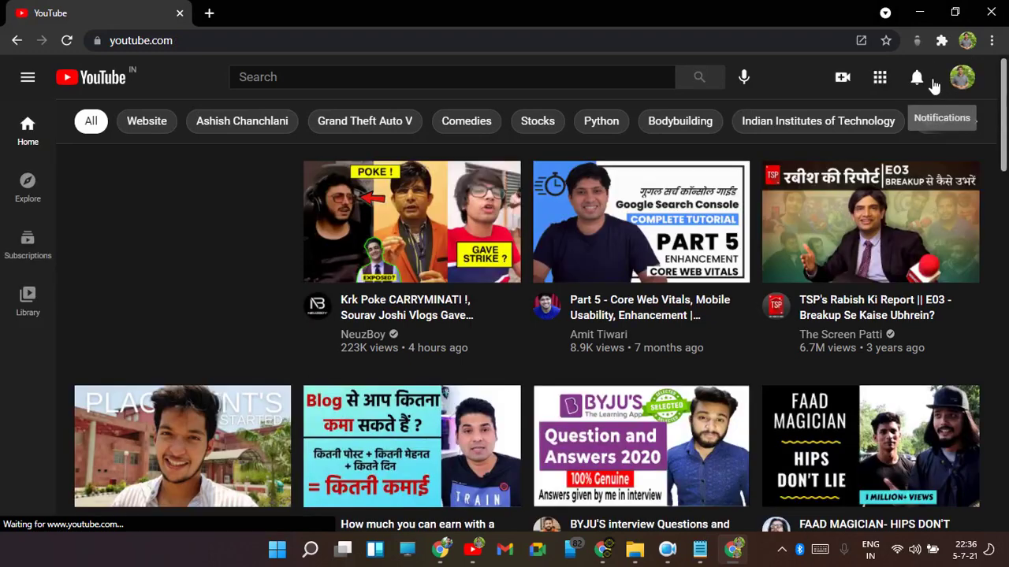
# Check the YouTube notifications and the comment on the www redirect video, and close that browser window.
pyautogui.click(928, 88)
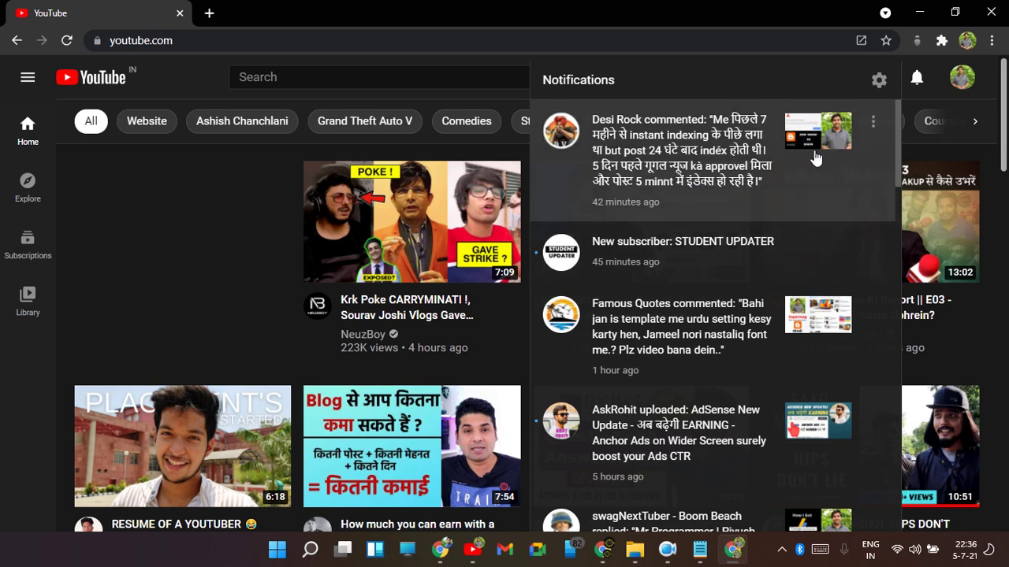
pyautogui.click(815, 157)
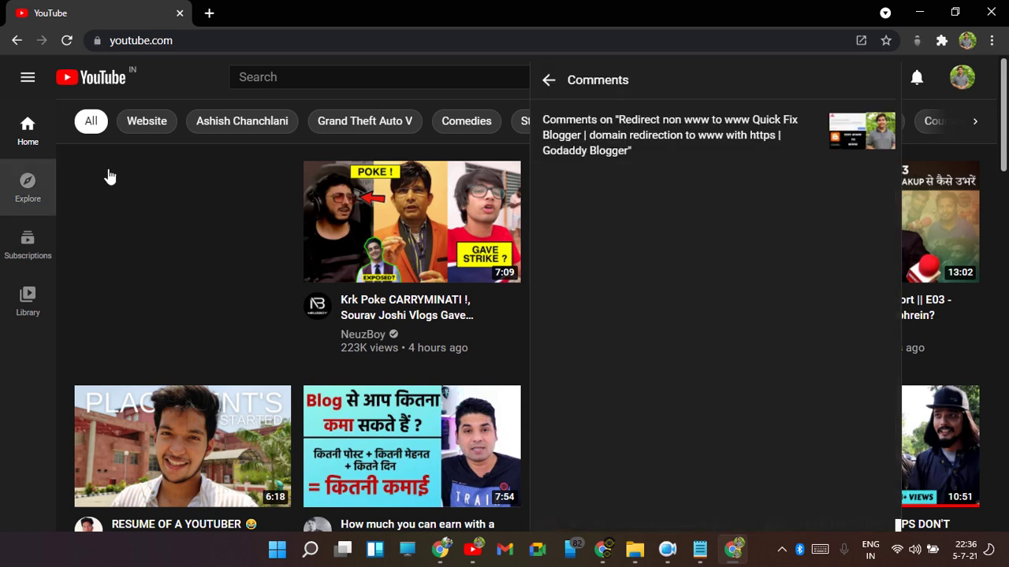
pyautogui.click(549, 80)
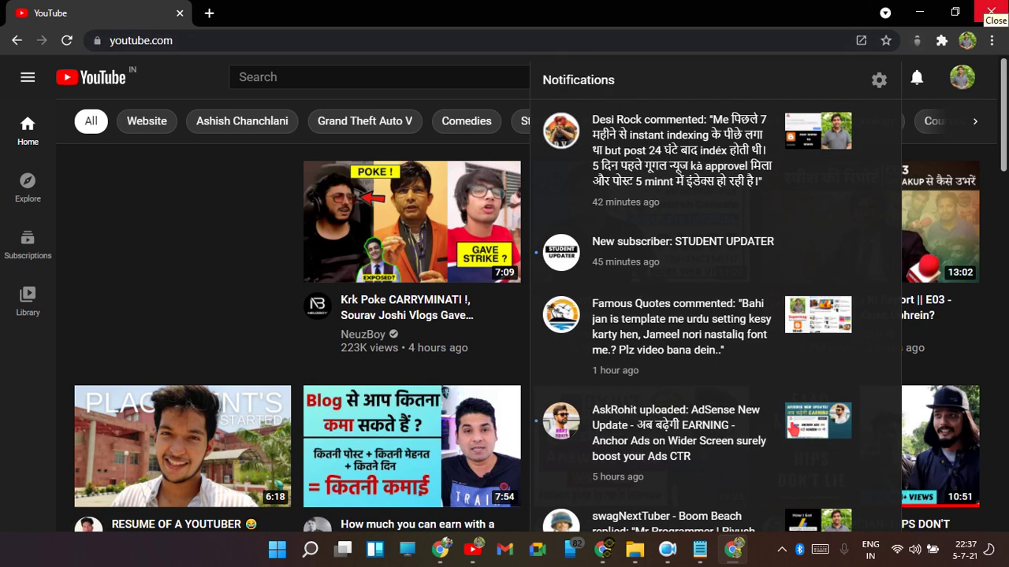
pyautogui.click(991, 12)
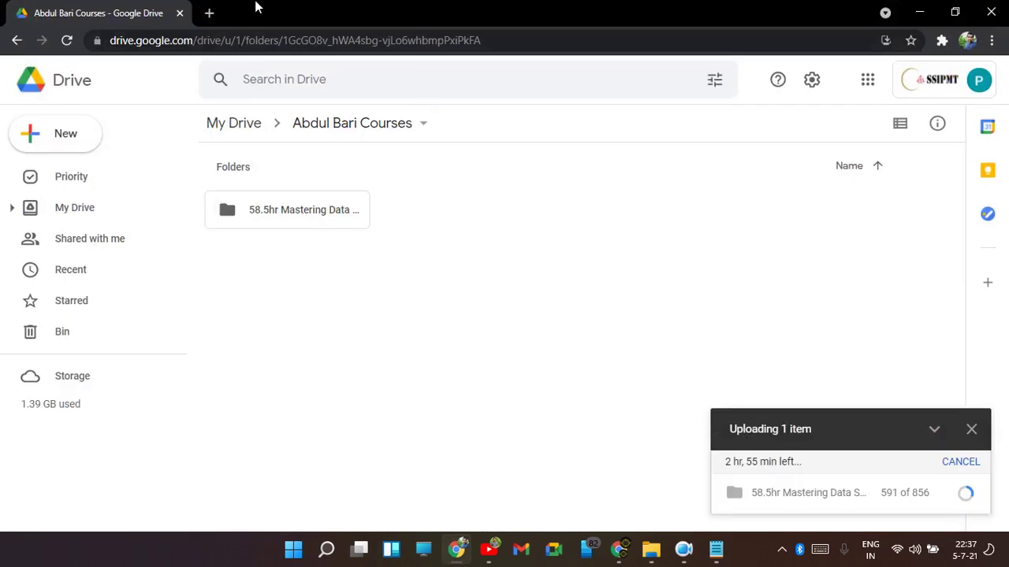
# Put away the Google Drive and YouTube Studio windows and switch back to the SEOPRO blog page in Chrome.
pyautogui.click(916, 9)
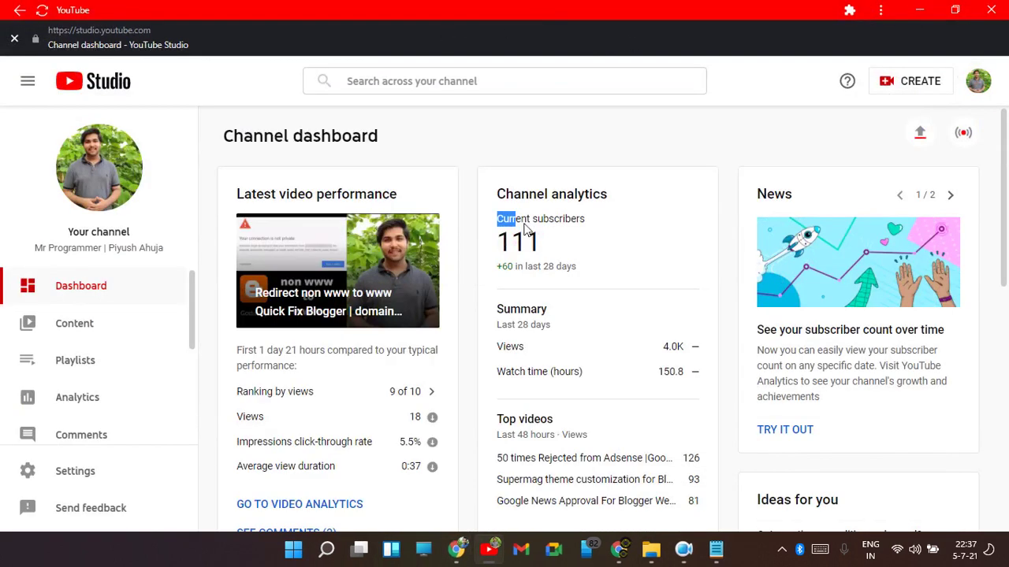
pyautogui.click(487, 552)
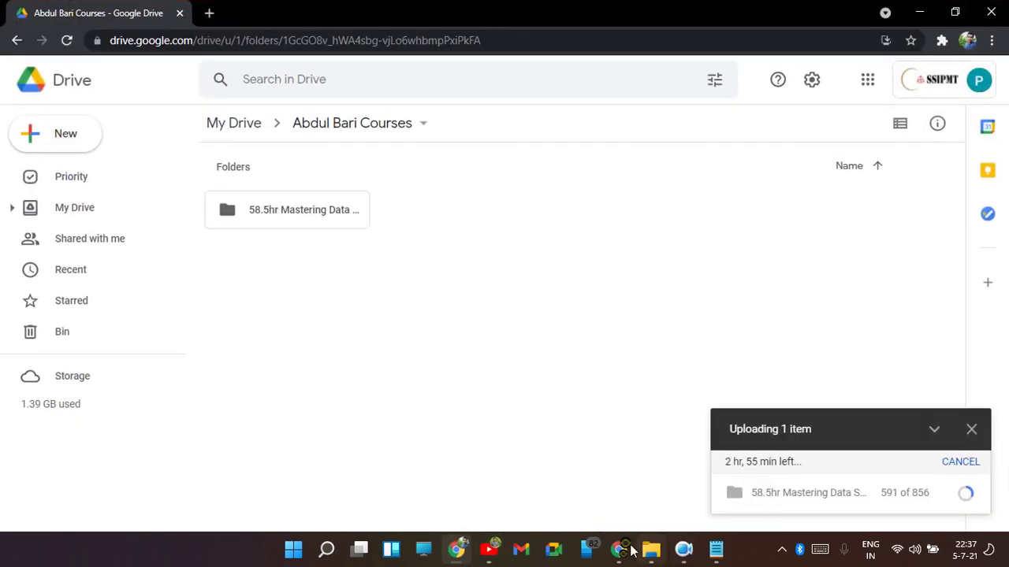
pyautogui.moveTo(613, 557)
pyautogui.click(570, 481)
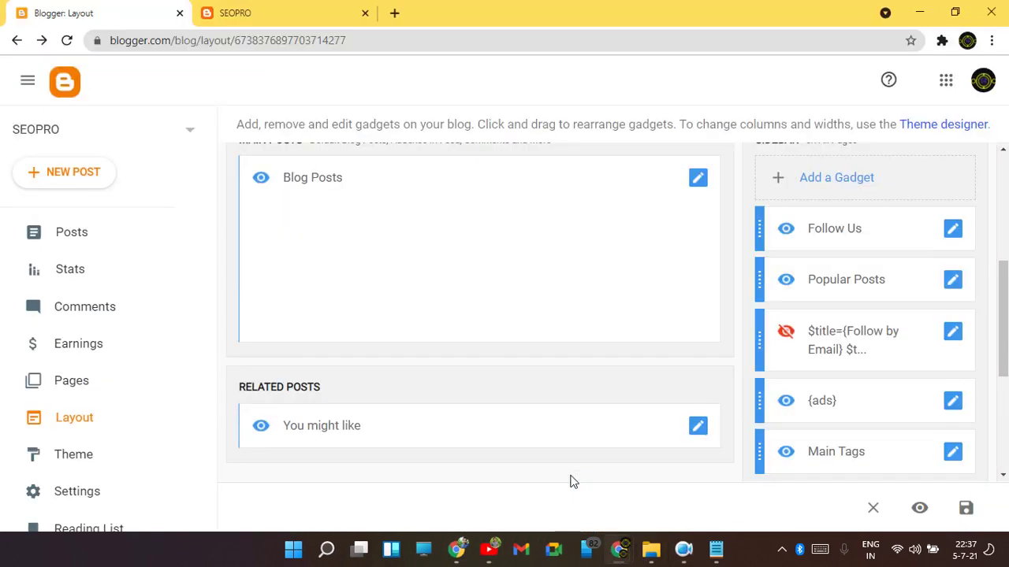
pyautogui.click(376, 7)
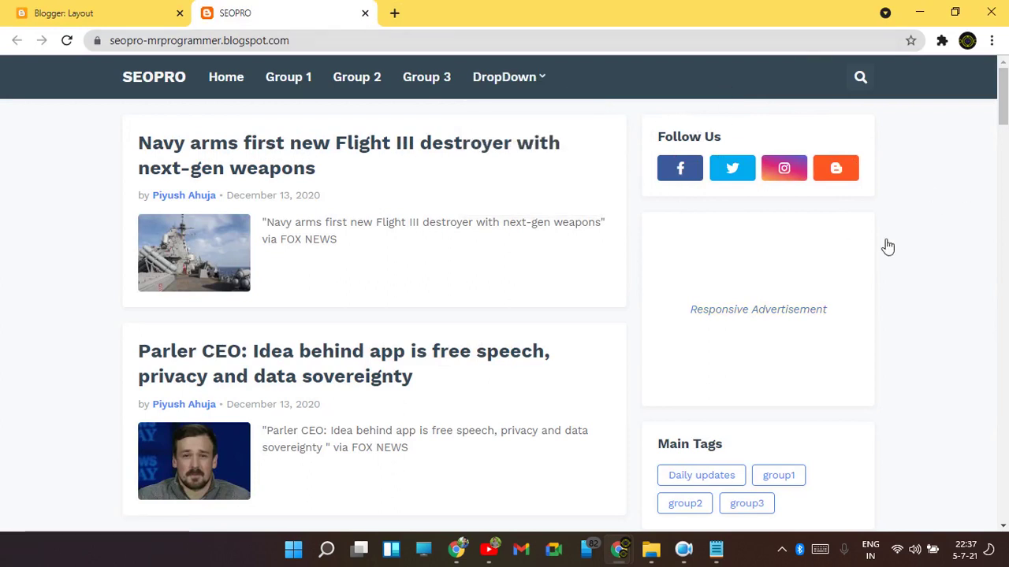
pyautogui.click(393, 16)
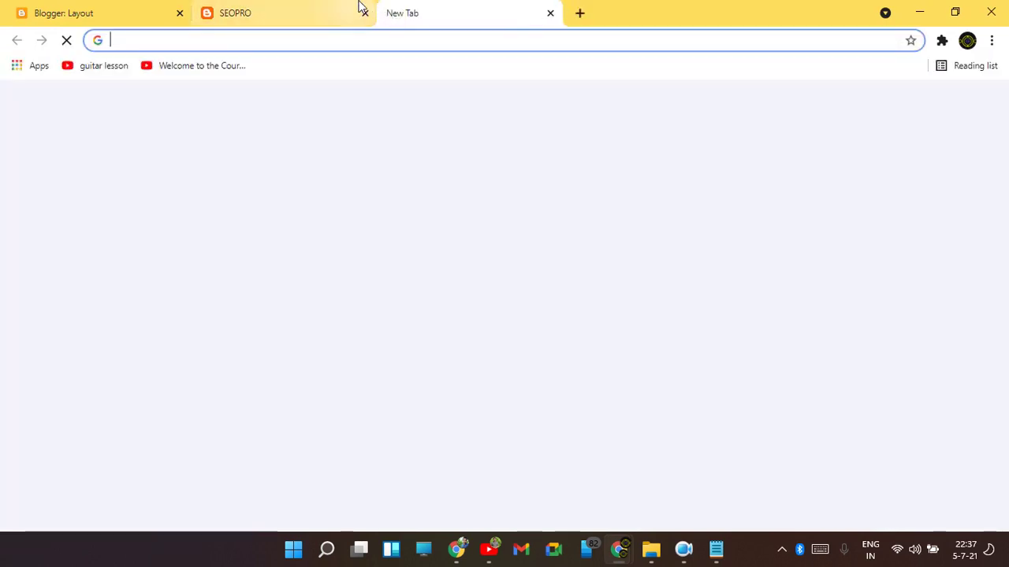
pyautogui.write('google')
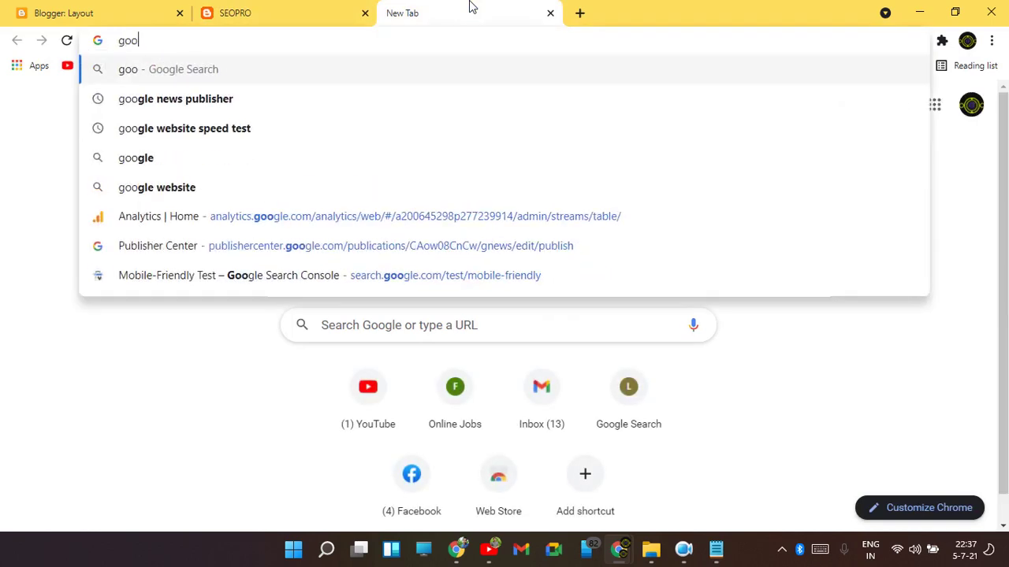
pyautogui.press('BackSpace')
pyautogui.press('BackSpace')
pyautogui.press('BackSpace')
pyautogui.press('BackSpace')
pyautogui.press('BackSpace')
pyautogui.press('BackSpace')
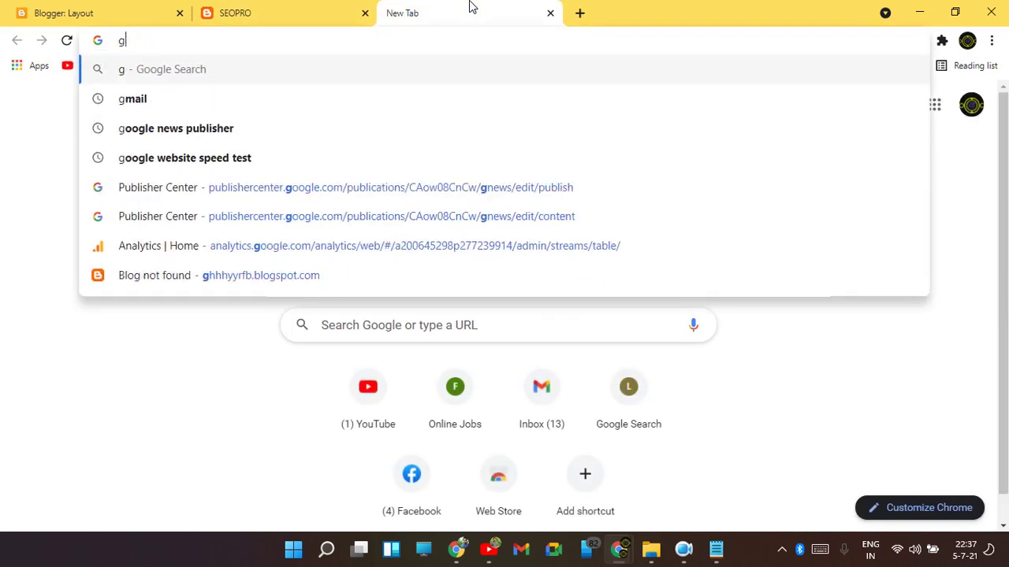
pyautogui.click(184, 3)
pyautogui.click(261, 8)
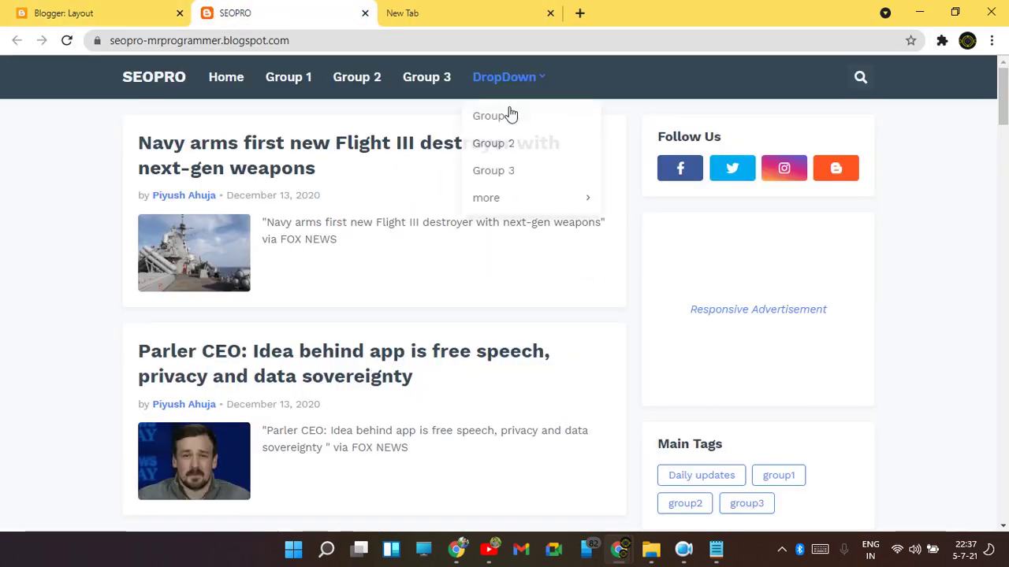
# Search Google for "google news photos" in the empty browser tab.
pyautogui.click(541, 8)
pyautogui.write('go')
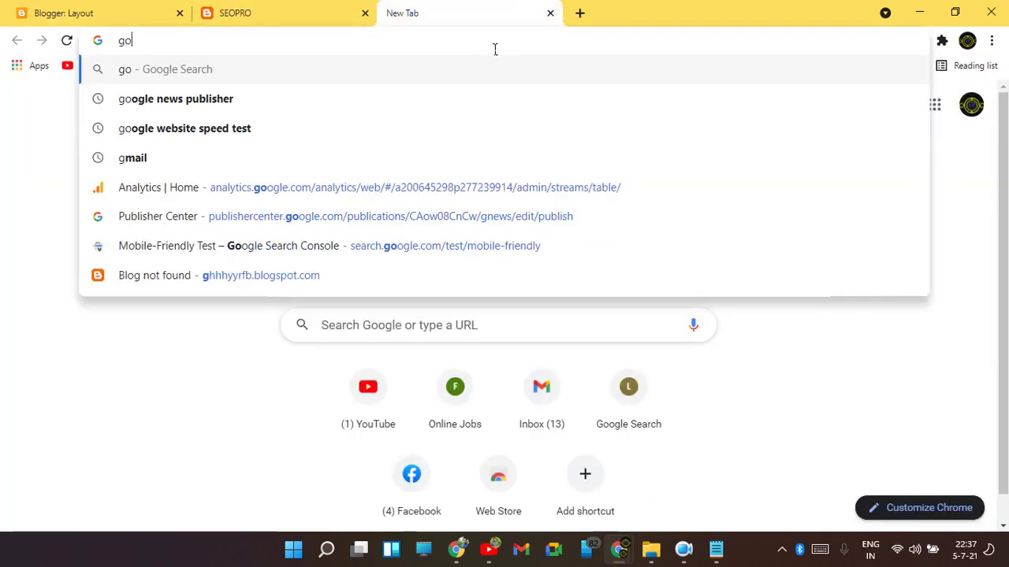
pyautogui.write('ogle news')
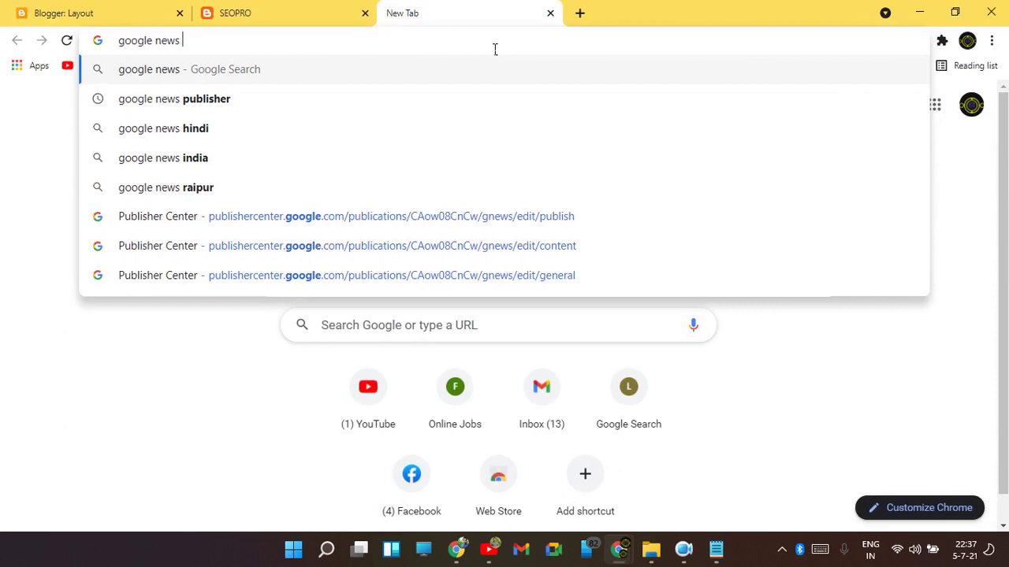
pyautogui.write(' ph')
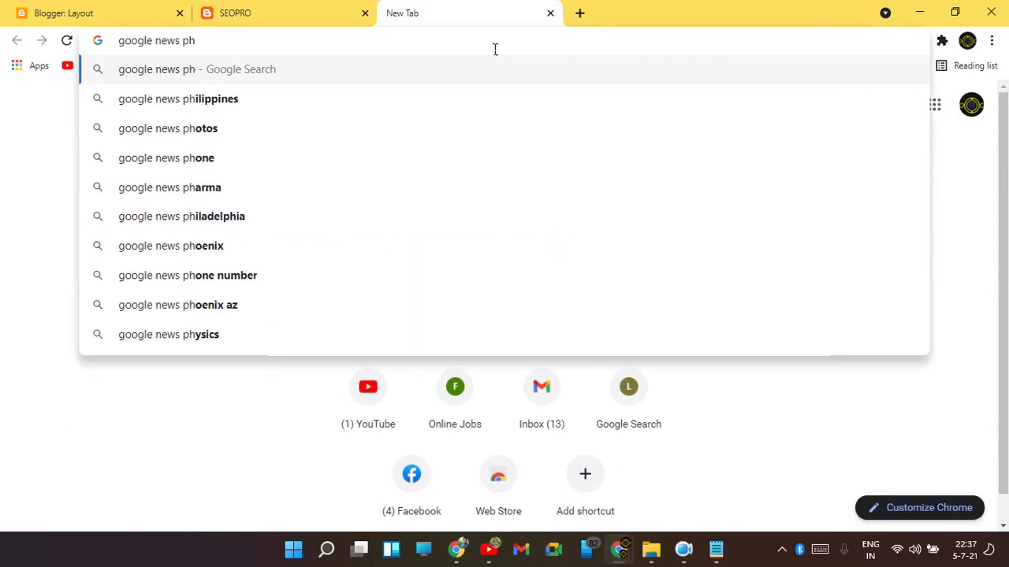
pyautogui.press('Down')
pyautogui.press('Down')
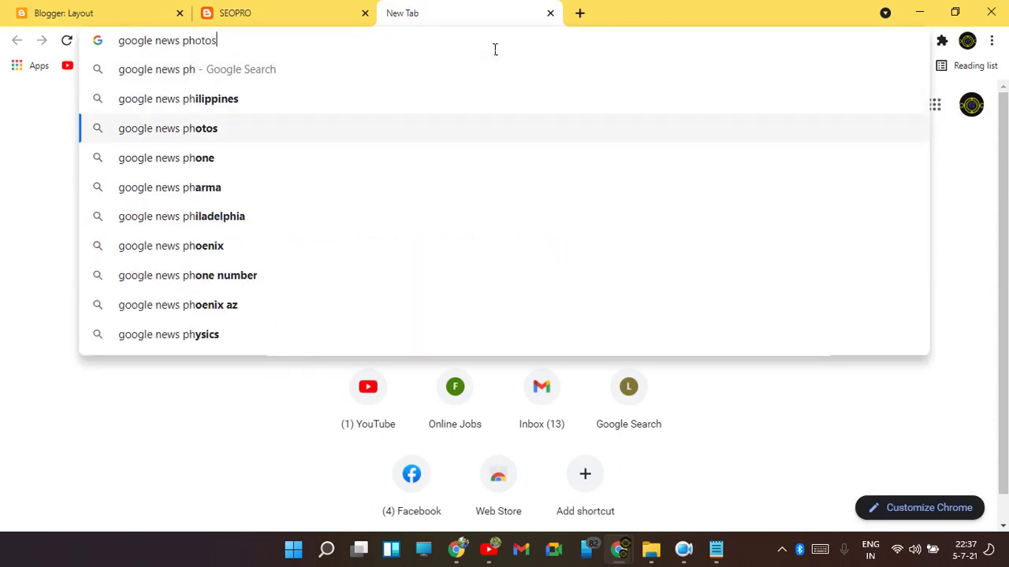
pyautogui.press('Return')
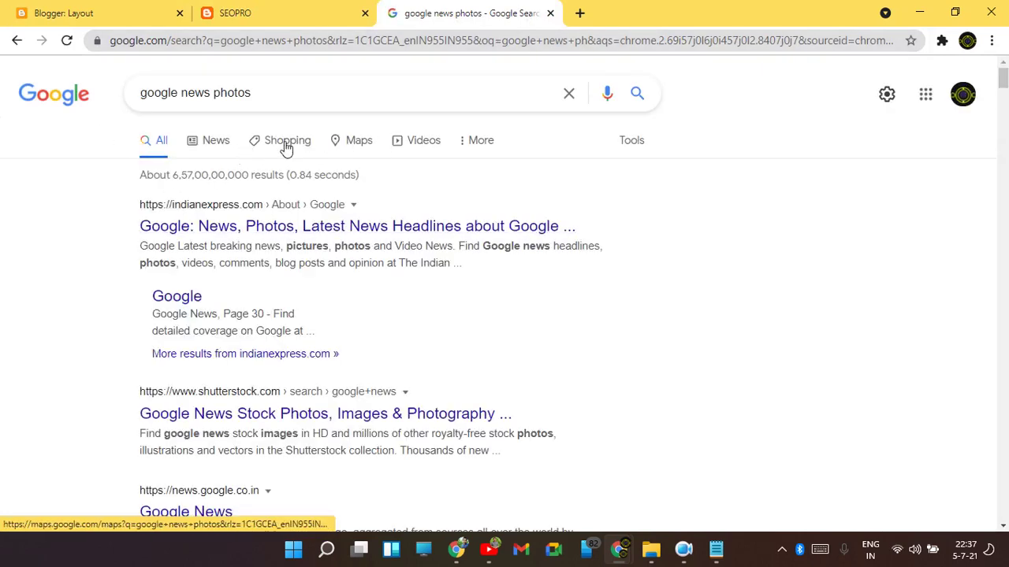
# Shorten the Google query to "google news" and run the search again.
pyautogui.click(260, 93)
pyautogui.moveTo(252, 93); pyautogui.dragTo(230, 94)
pyautogui.press('BackSpace')
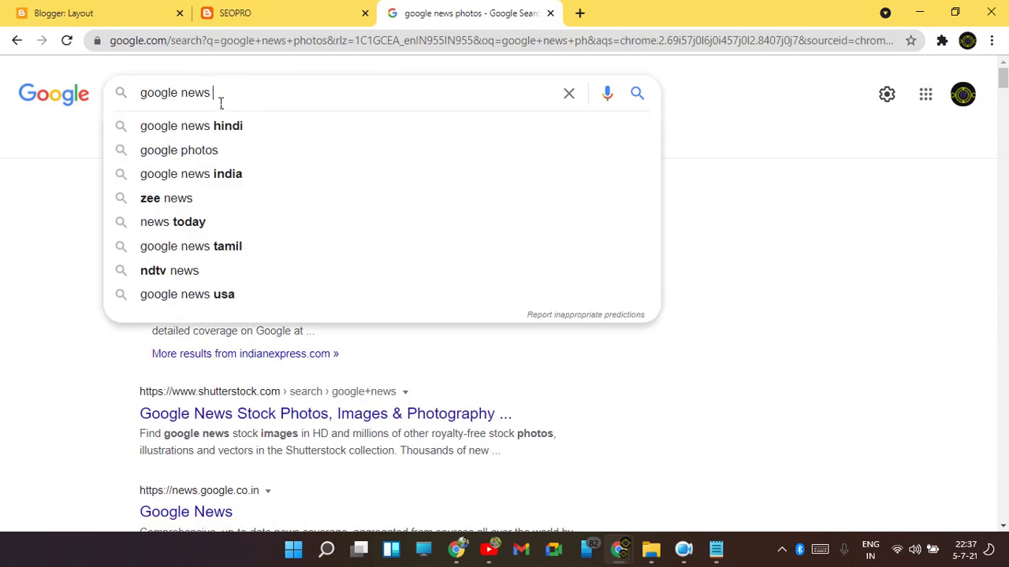
pyautogui.press('Return')
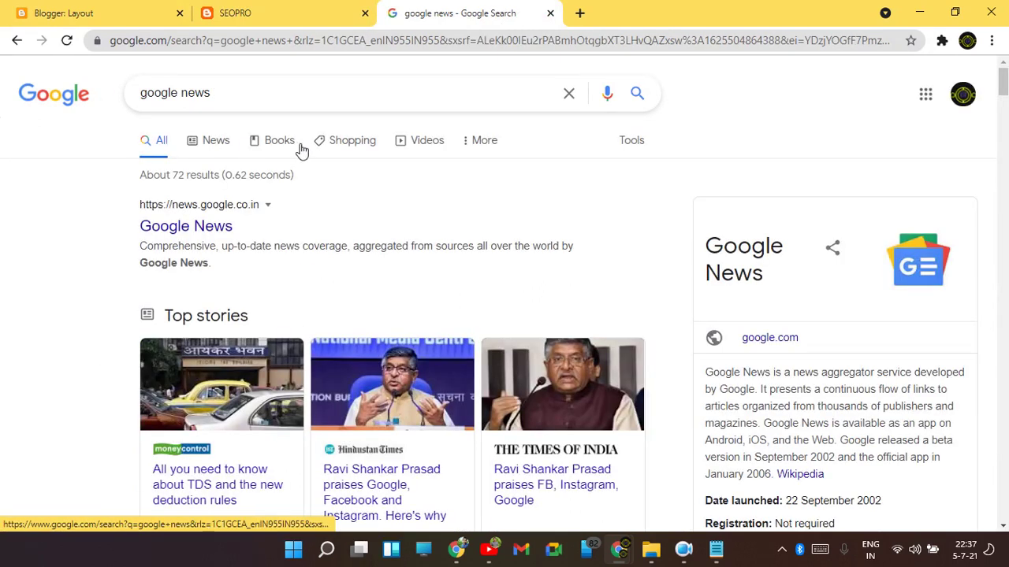
# Save the Google News logo from the search results to the Desktop as a JPEG image named download.
pyautogui.rightClick(923, 252)
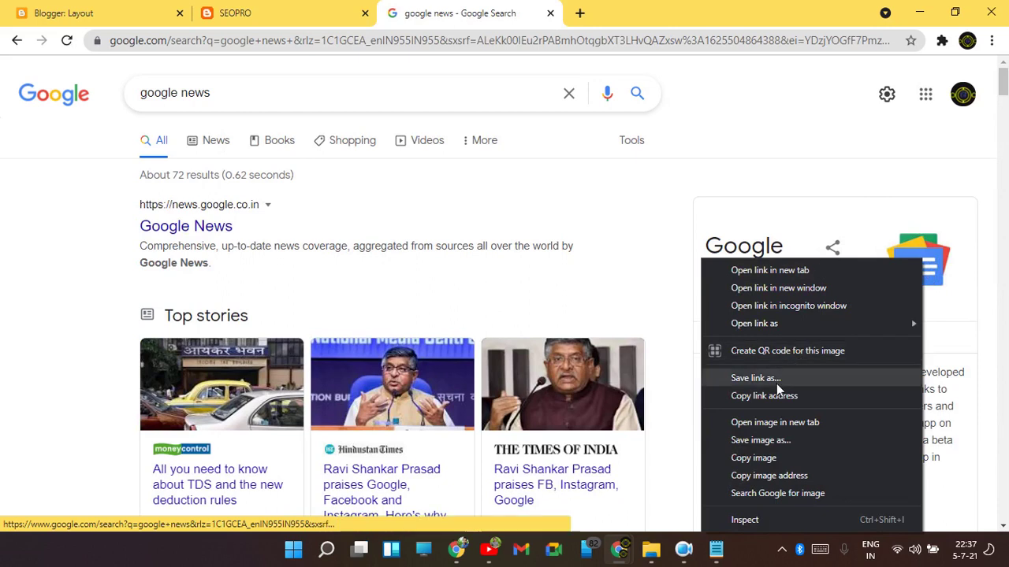
pyautogui.click(760, 441)
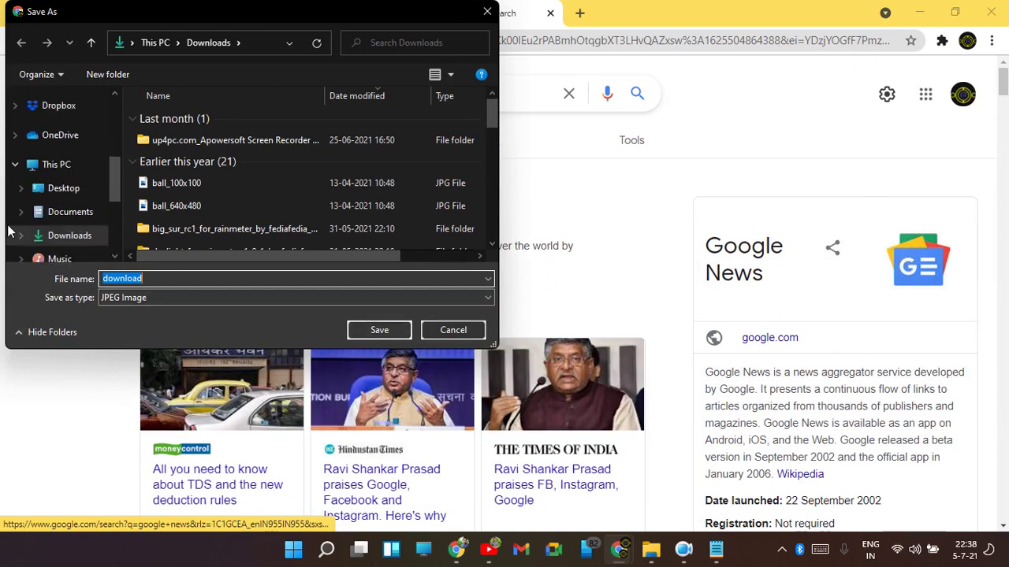
pyautogui.click(63, 189)
pyautogui.click(382, 329)
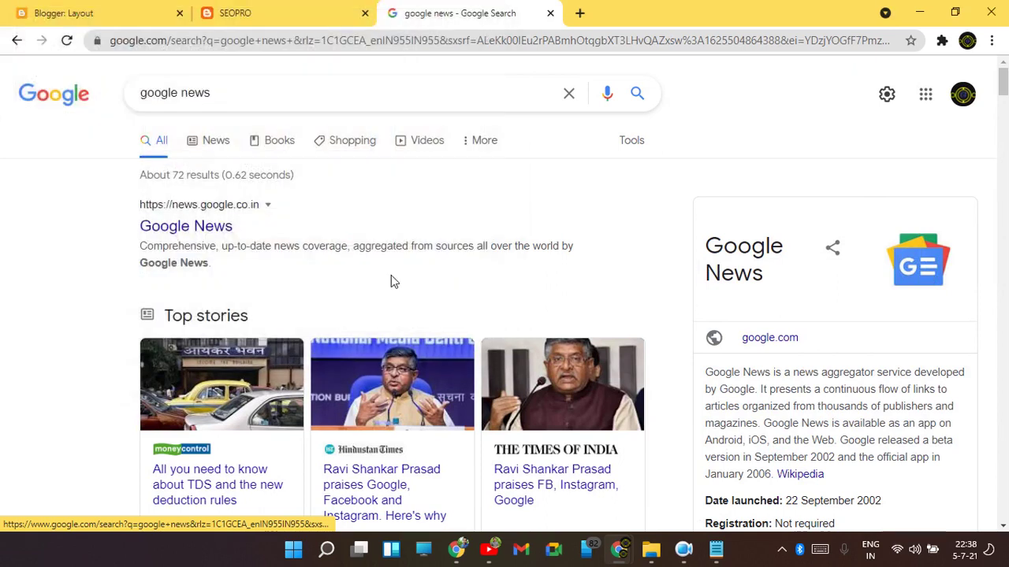
# Return to the Blogger layout and add an Image gadget titled GOOGLE NEWS to the sidebar.
pyautogui.click(298, 10)
pyautogui.click(95, 13)
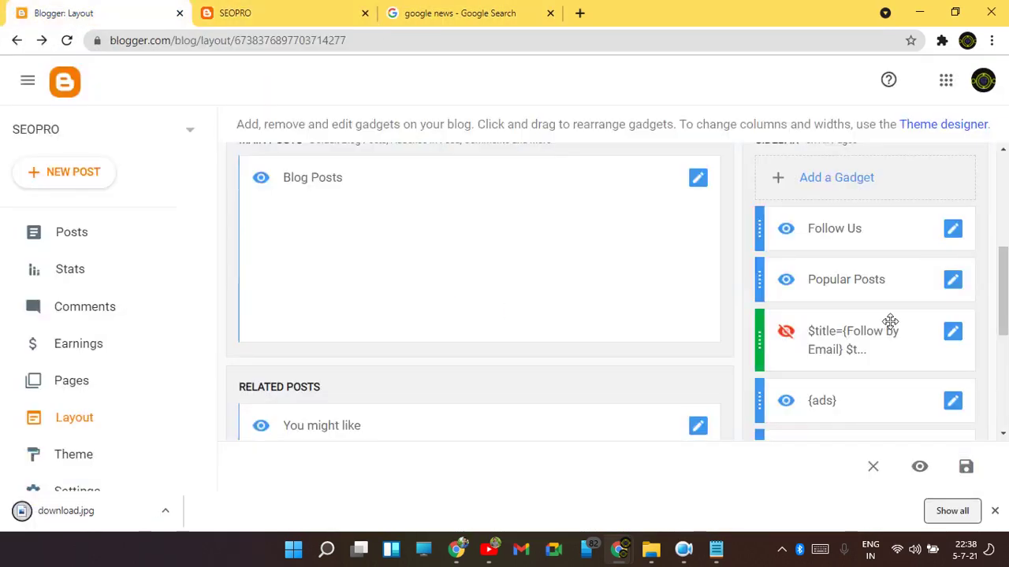
pyautogui.scroll(-1, 889, 320)
pyautogui.scroll(2, 985, 300)
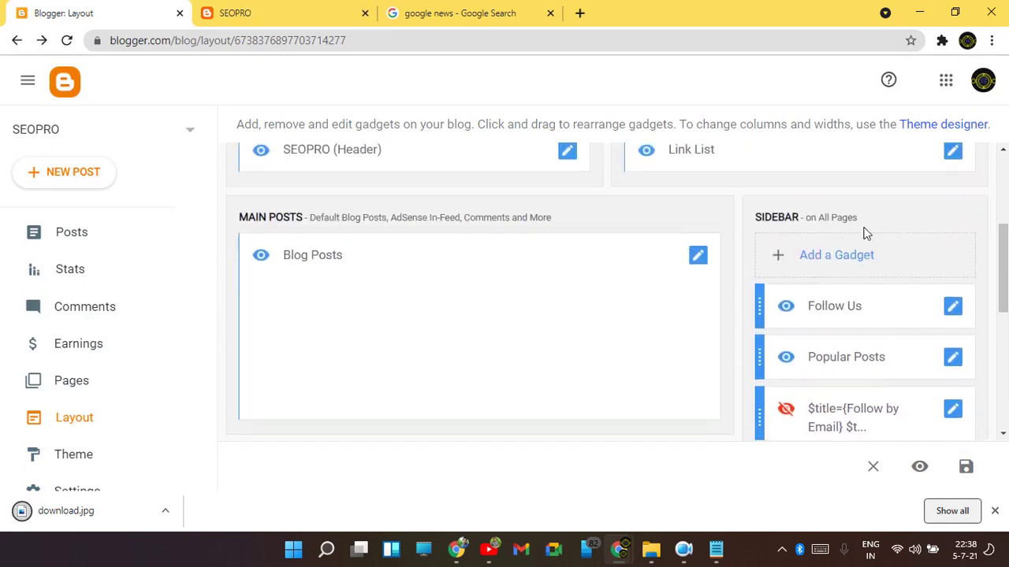
pyautogui.click(850, 255)
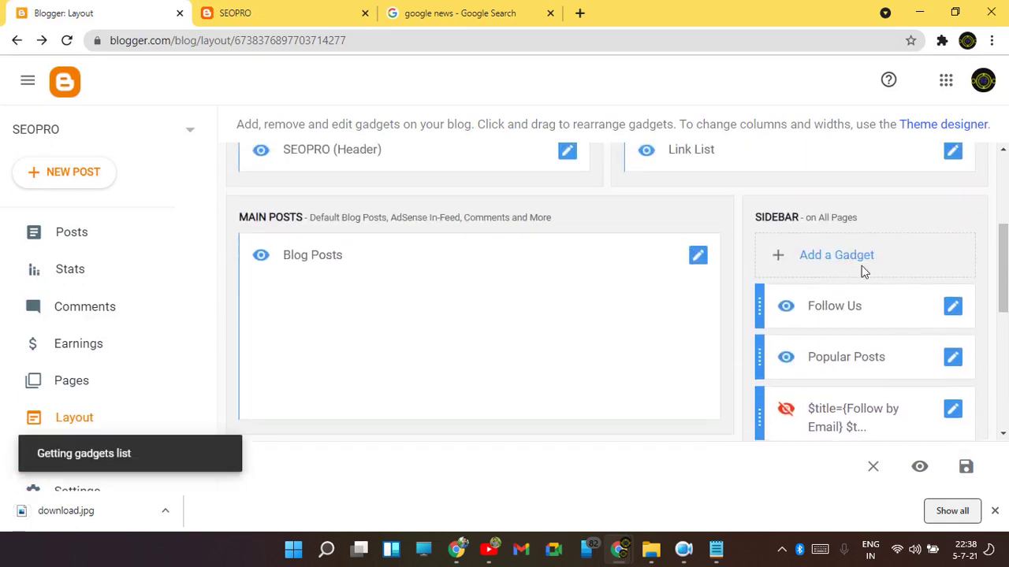
pyautogui.scroll(-1, 533, 263)
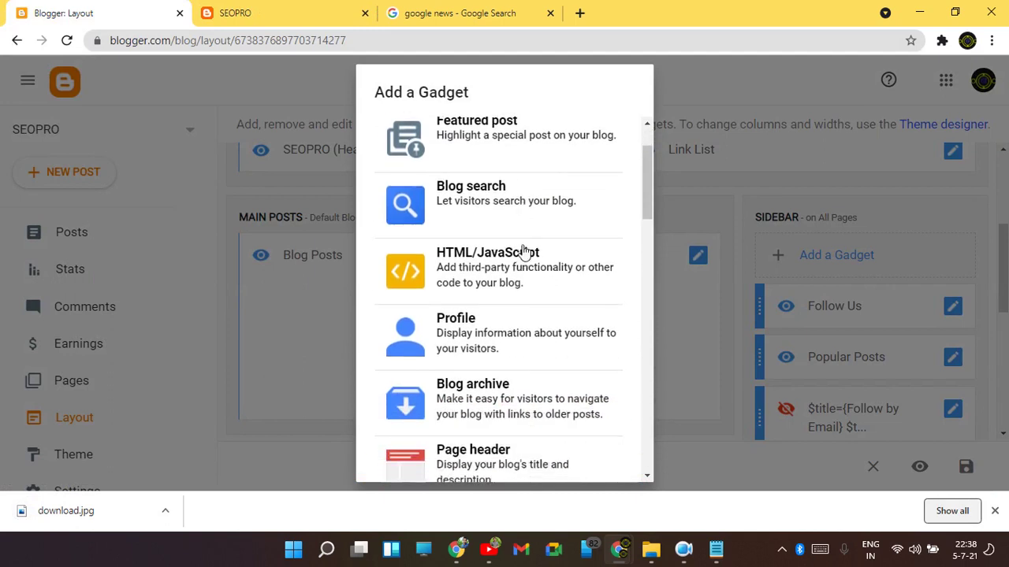
pyautogui.scroll(-5, 465, 260)
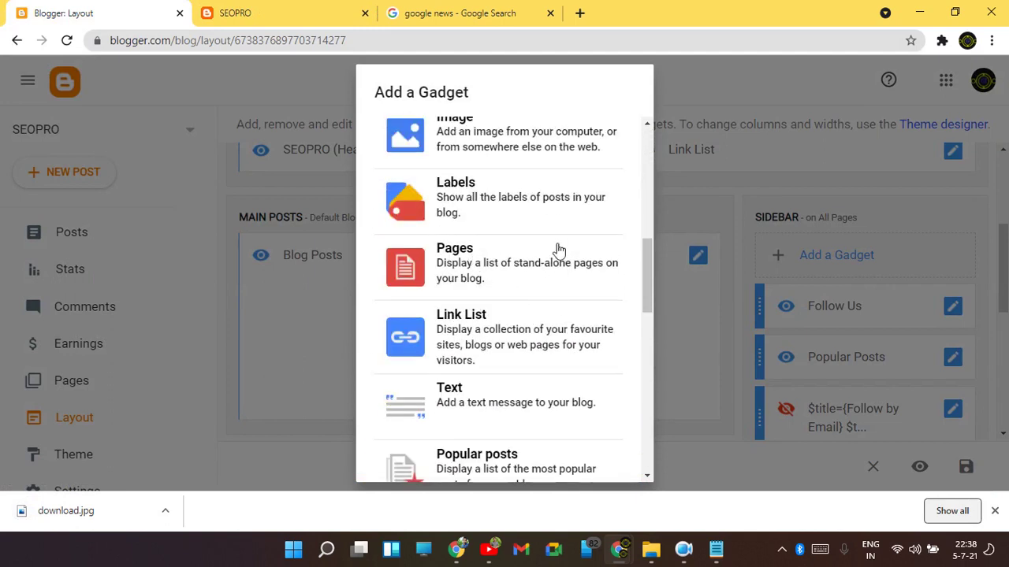
pyautogui.click(499, 152)
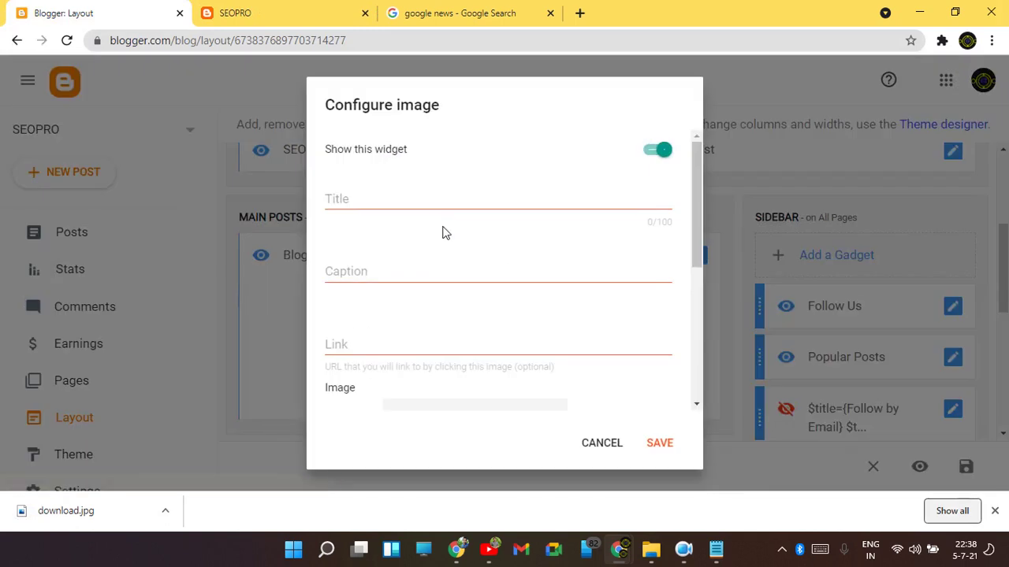
pyautogui.click(425, 201)
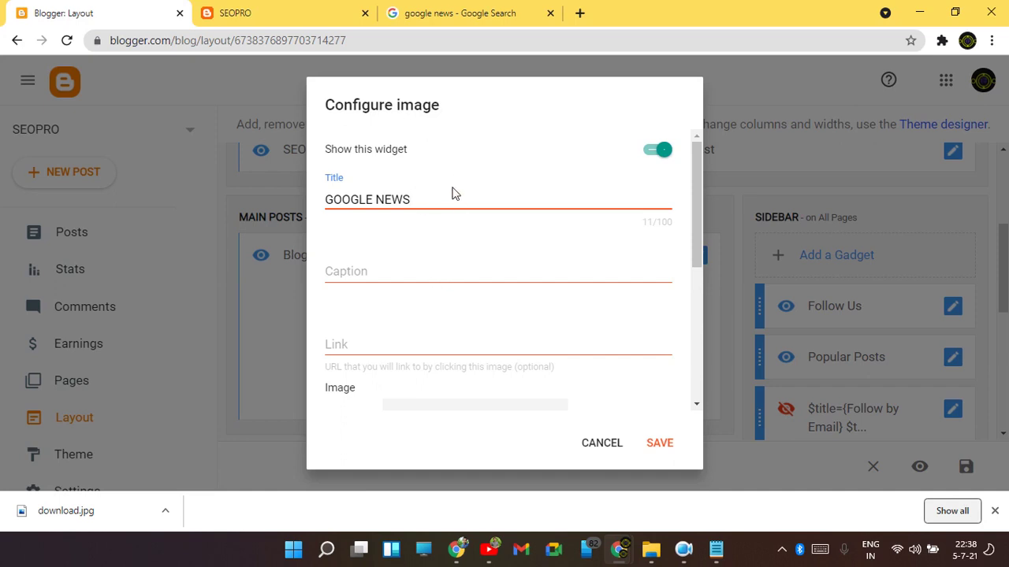
# Set the image gadget to upload from the computer and choose the download image from the Desktop.
pyautogui.scroll(-3, 453, 193)
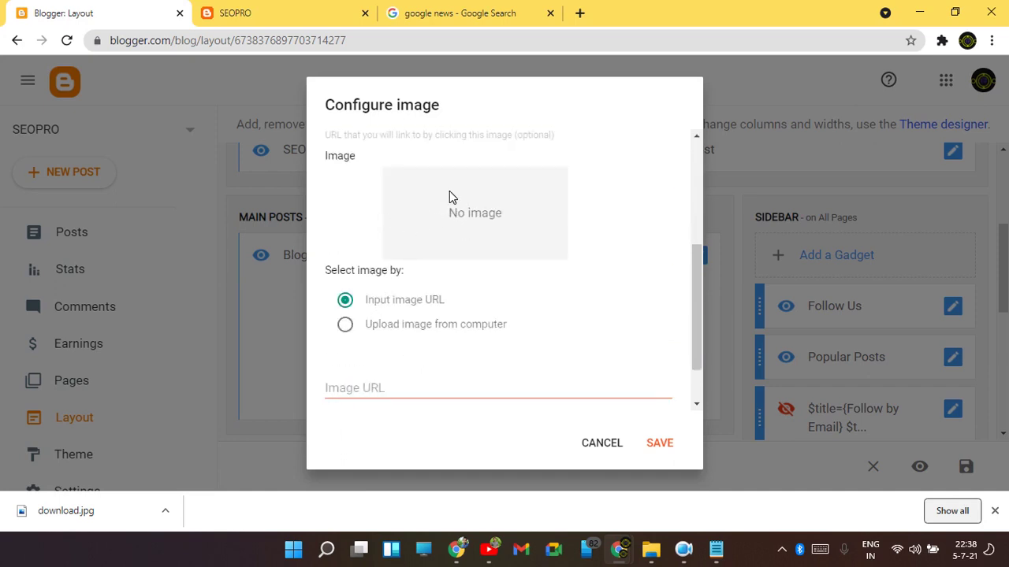
pyautogui.scroll(1, 455, 236)
pyautogui.scroll(-1, 449, 264)
pyautogui.click(347, 324)
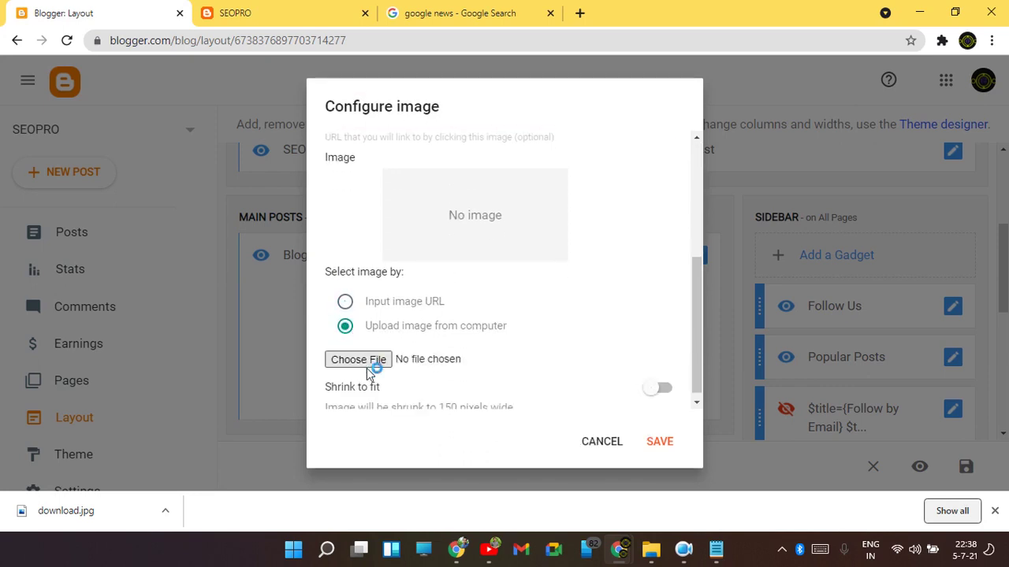
pyautogui.click(362, 360)
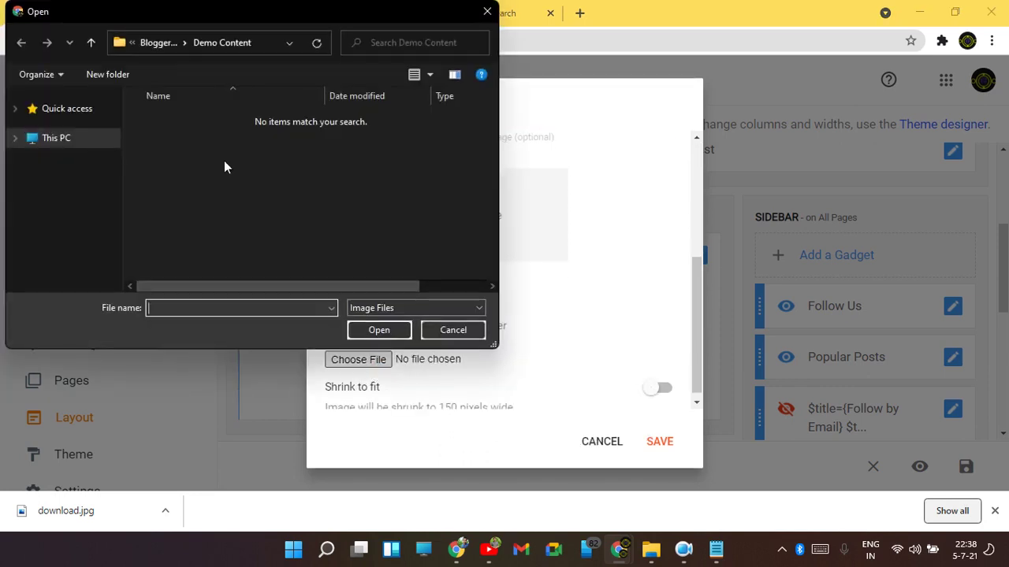
pyautogui.click(71, 151)
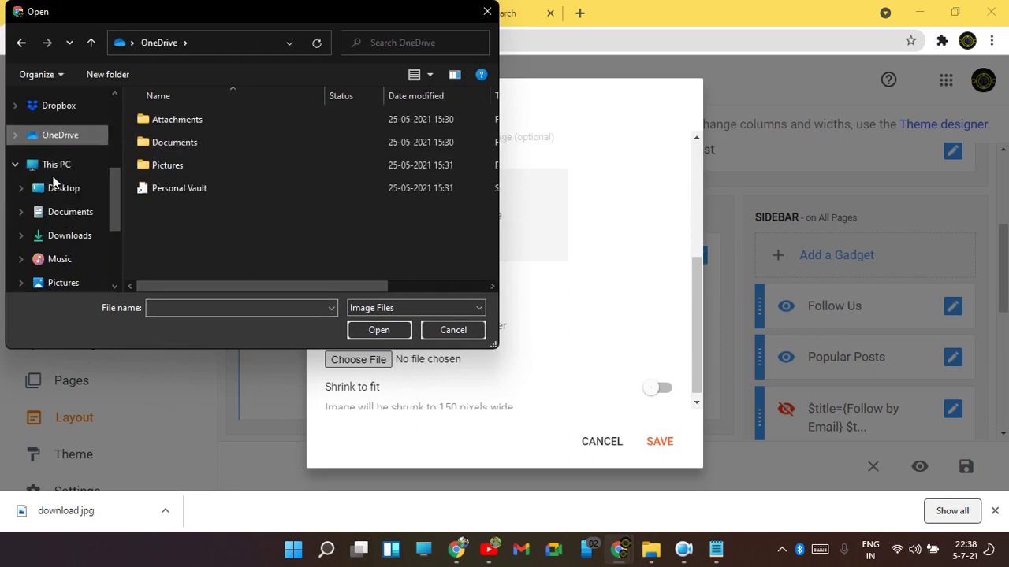
pyautogui.click(56, 185)
pyautogui.scroll(-3, 326, 231)
pyautogui.scroll(3, 359, 228)
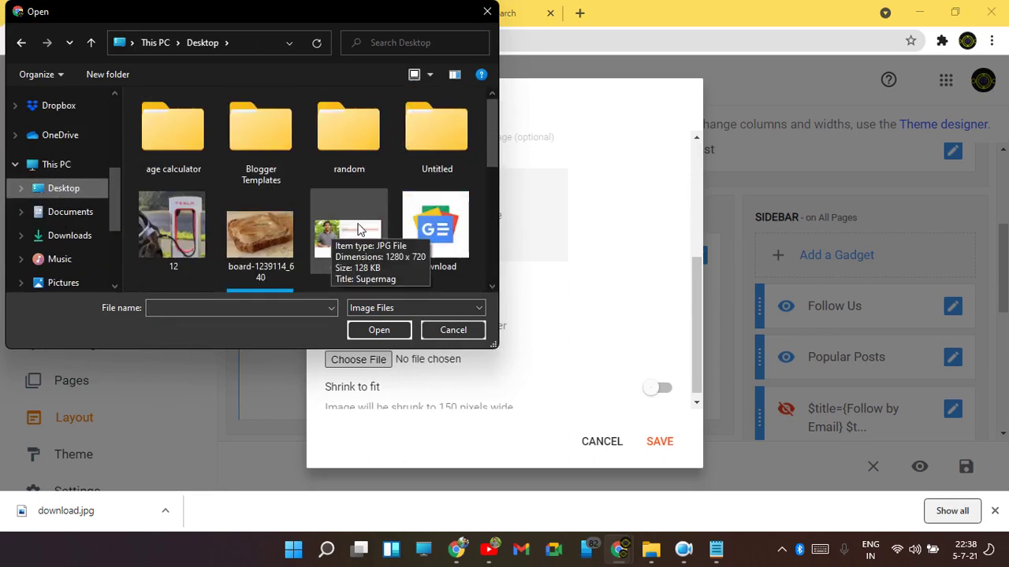
pyautogui.click(436, 230)
pyautogui.click(390, 330)
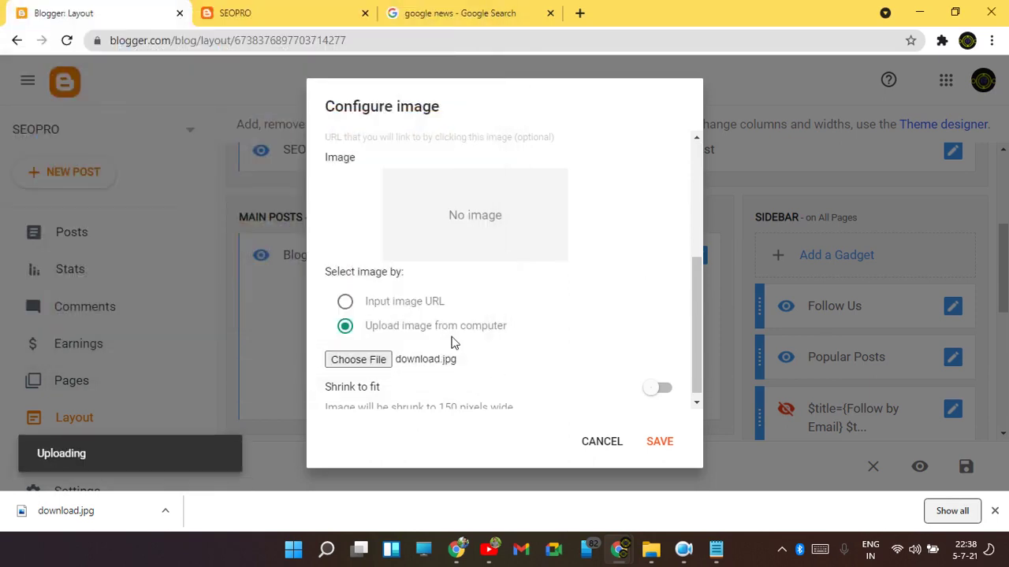
# Review the image gadget's caption and link fields, leave the link empty, and save the gadget.
pyautogui.scroll(1, 551, 373)
pyautogui.scroll(-1, 617, 374)
pyautogui.scroll(2, 440, 281)
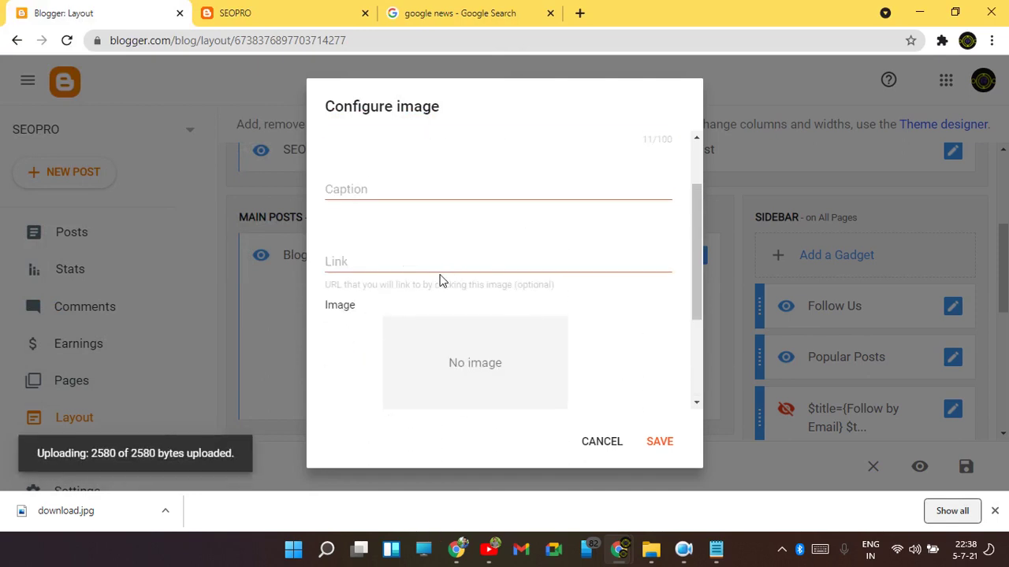
pyautogui.click(409, 261)
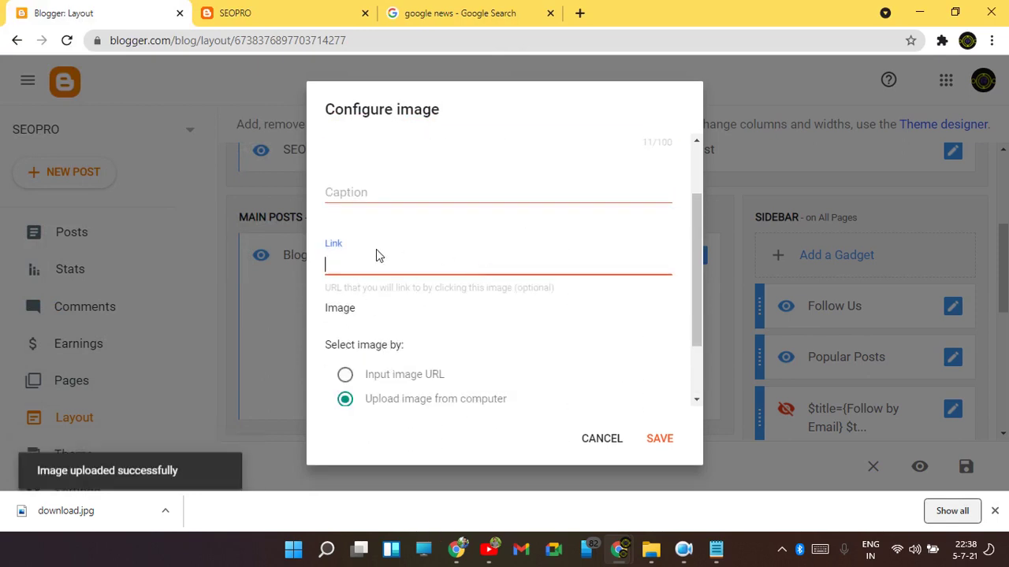
pyautogui.scroll(-2, 472, 281)
pyautogui.scroll(3, 441, 293)
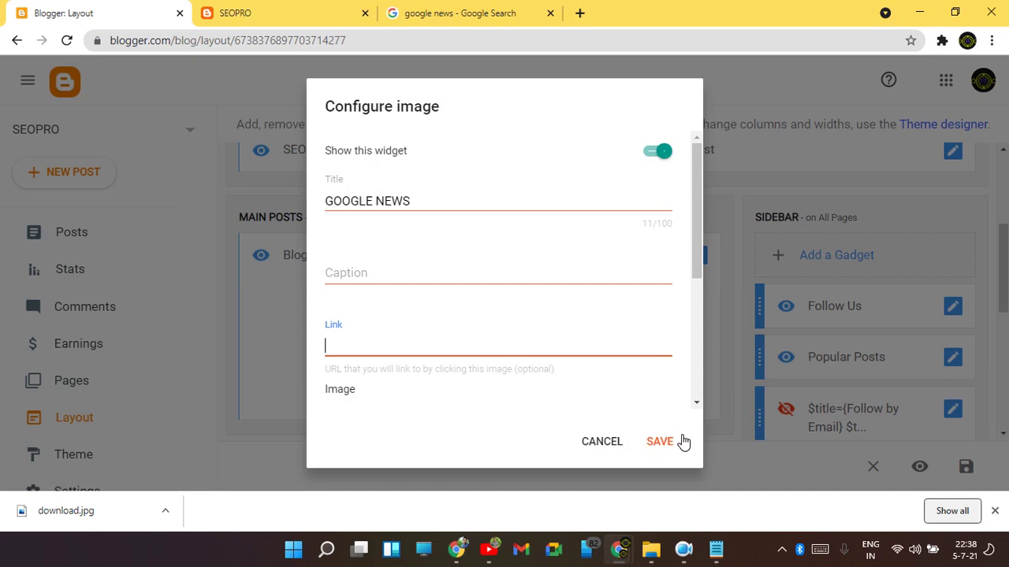
pyautogui.click(661, 442)
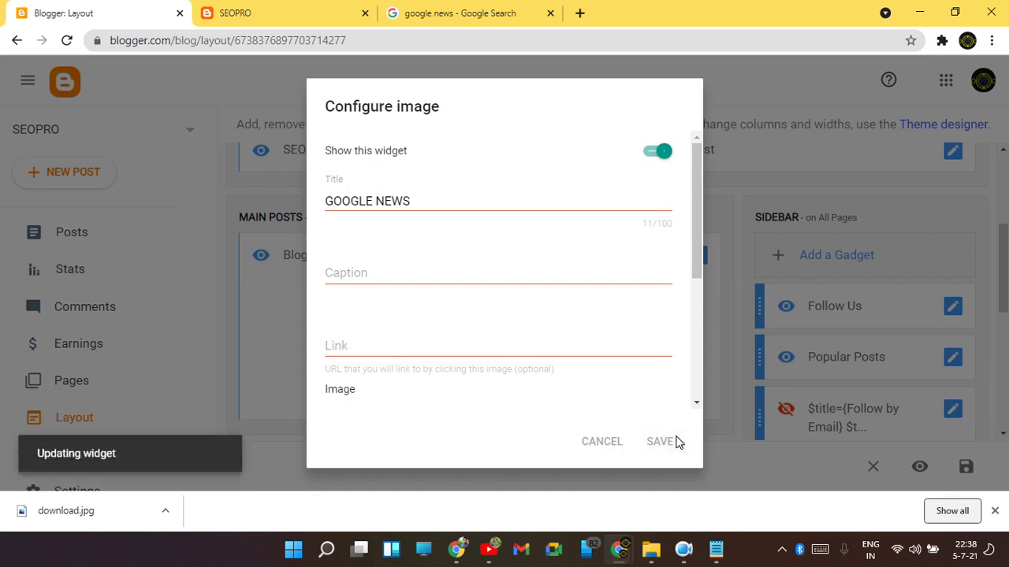
# Reload the SEOPRO blog page to check the GOOGLE NEWS image in the sidebar.
pyautogui.scroll(-2, 128, 386)
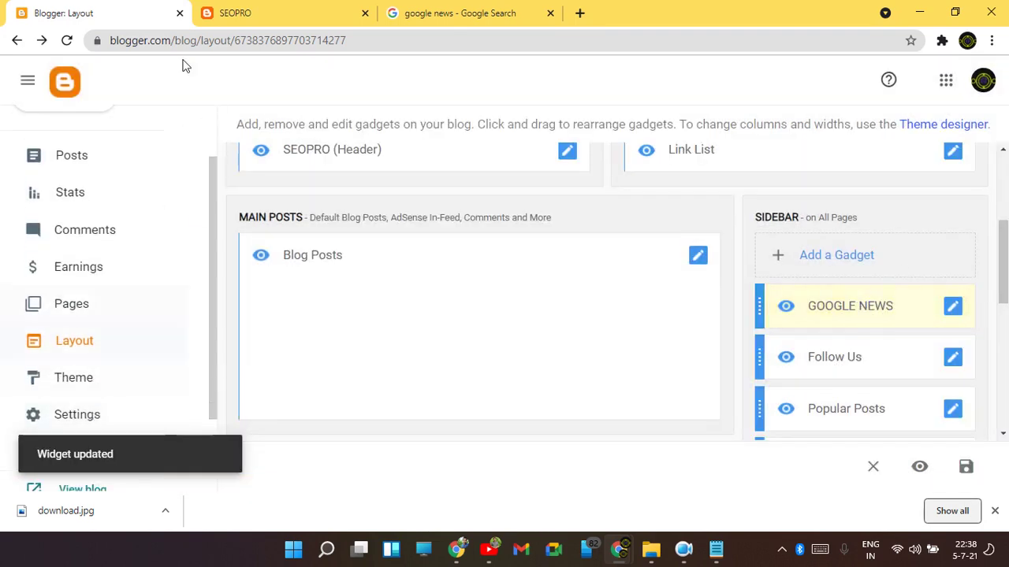
pyautogui.click(240, 13)
pyautogui.click(63, 42)
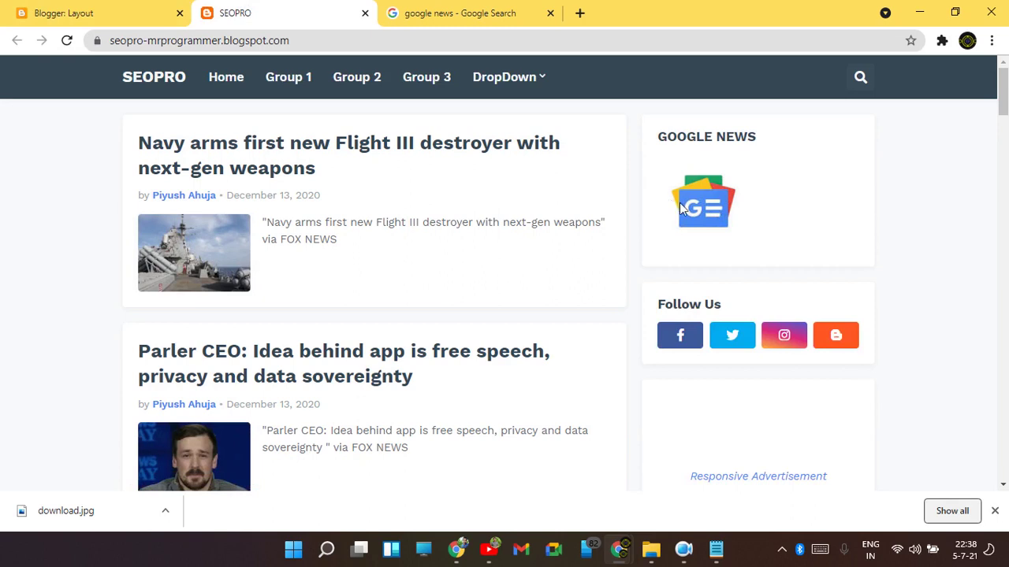
# Return to the layout, look over the GOOGLE NEWS gadget's settings, and close them without changes.
pyautogui.click(45, 13)
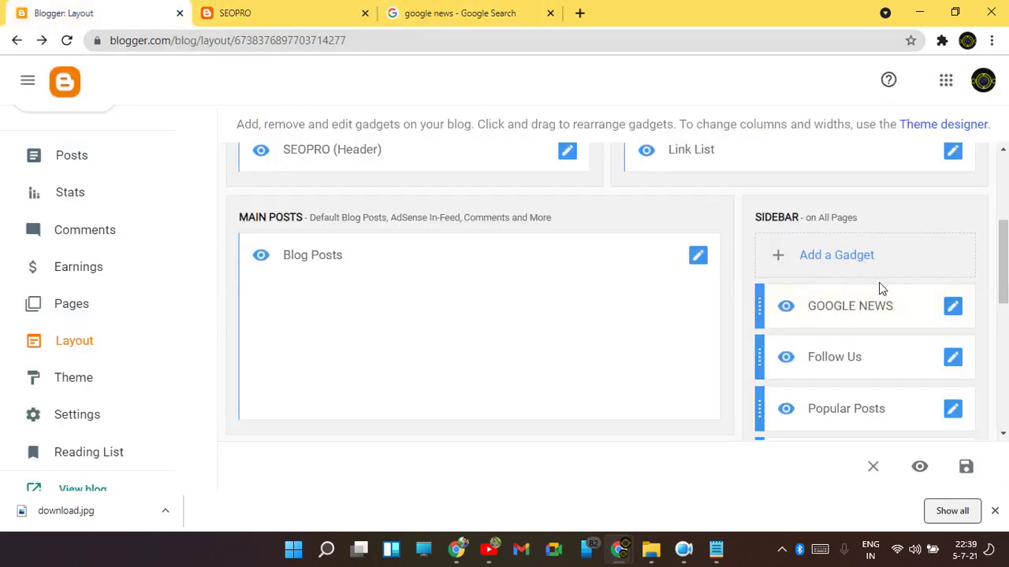
pyautogui.click(953, 307)
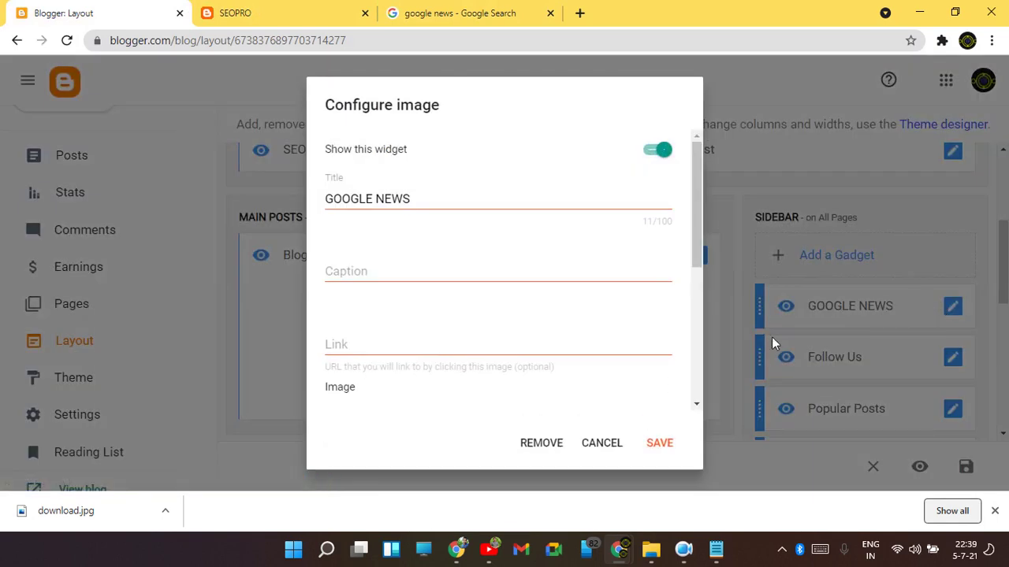
pyautogui.click(601, 443)
# Clear all the code from the content of the sidebar's {ads} gadget and save the gadget.
pyautogui.scroll(-3, 641, 209)
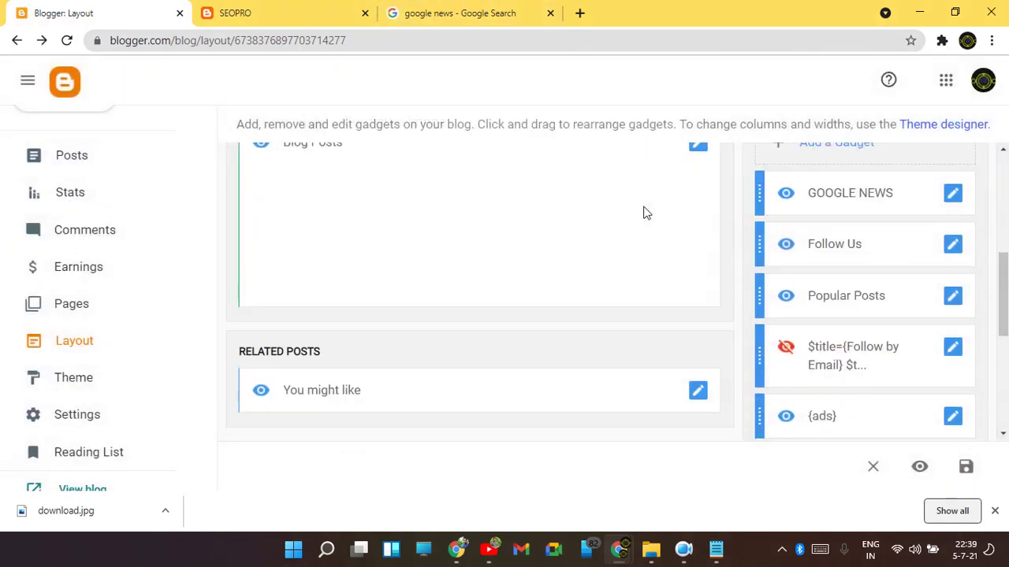
pyautogui.click(952, 375)
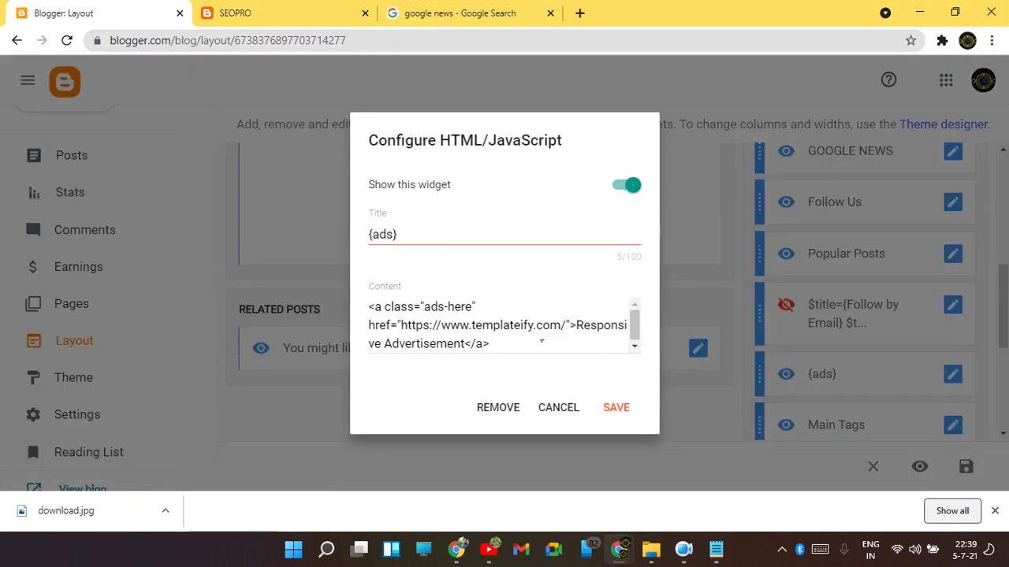
pyautogui.click(541, 341)
pyautogui.hotkey('ctrl', 'a')
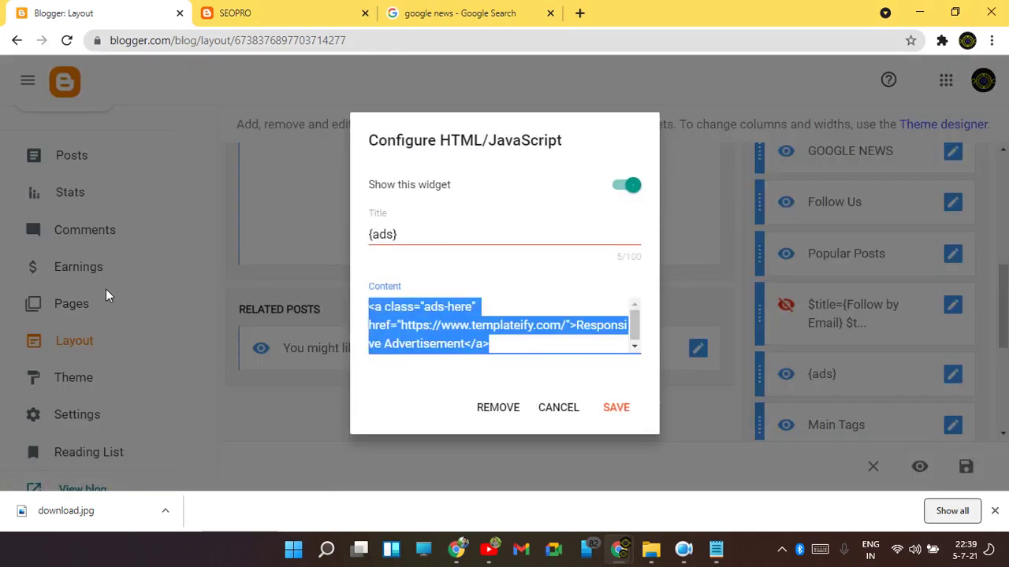
pyautogui.press('BackSpace')
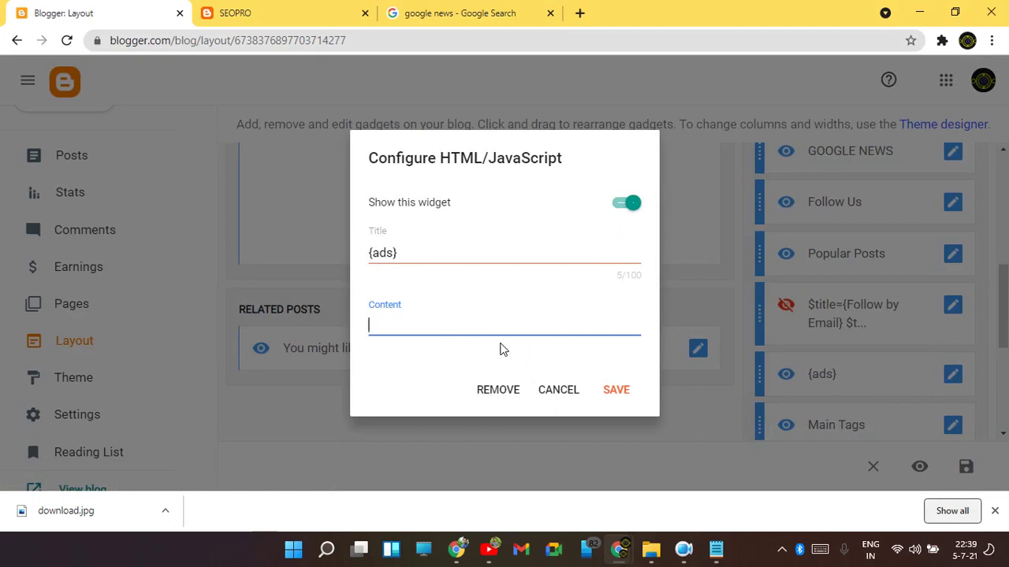
pyautogui.click(619, 394)
# Look over the layout's About and Footer Menu sections and examine the matching footer areas on the live SEOPRO blog page.
pyautogui.scroll(-2, 891, 331)
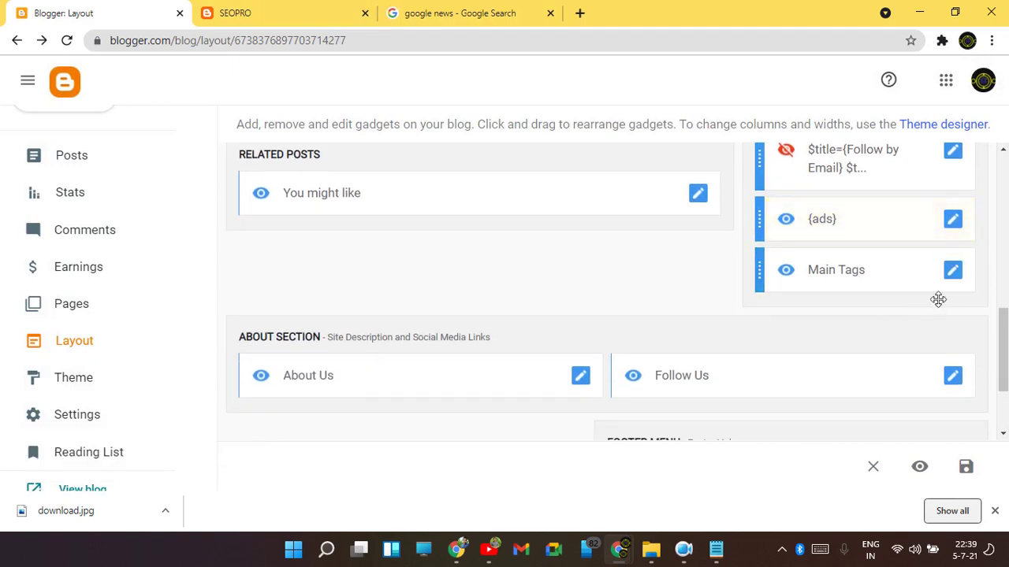
pyautogui.scroll(-2, 965, 285)
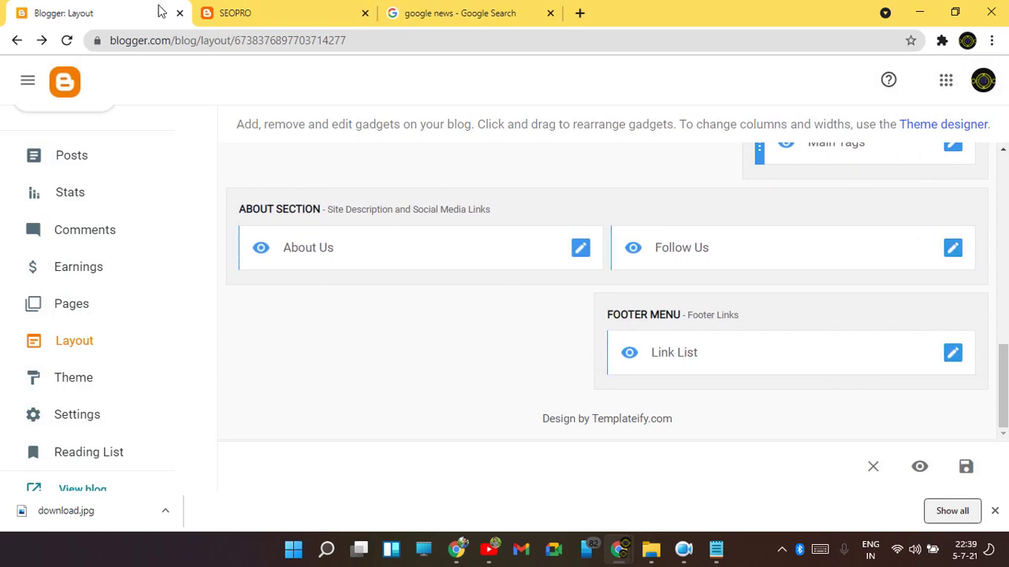
pyautogui.click(237, 12)
pyautogui.scroll(-20, 500, 339)
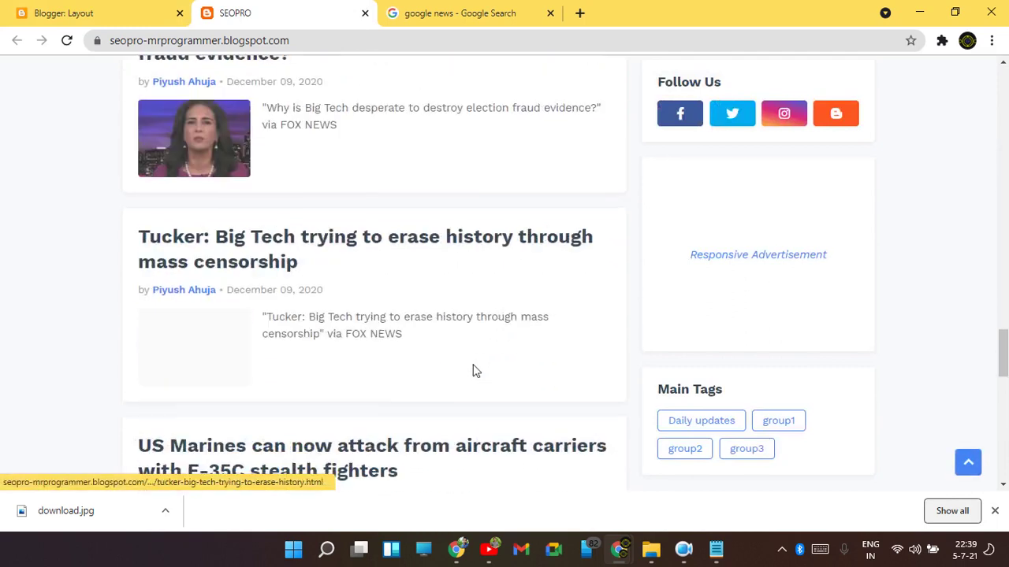
pyautogui.scroll(-9, 473, 370)
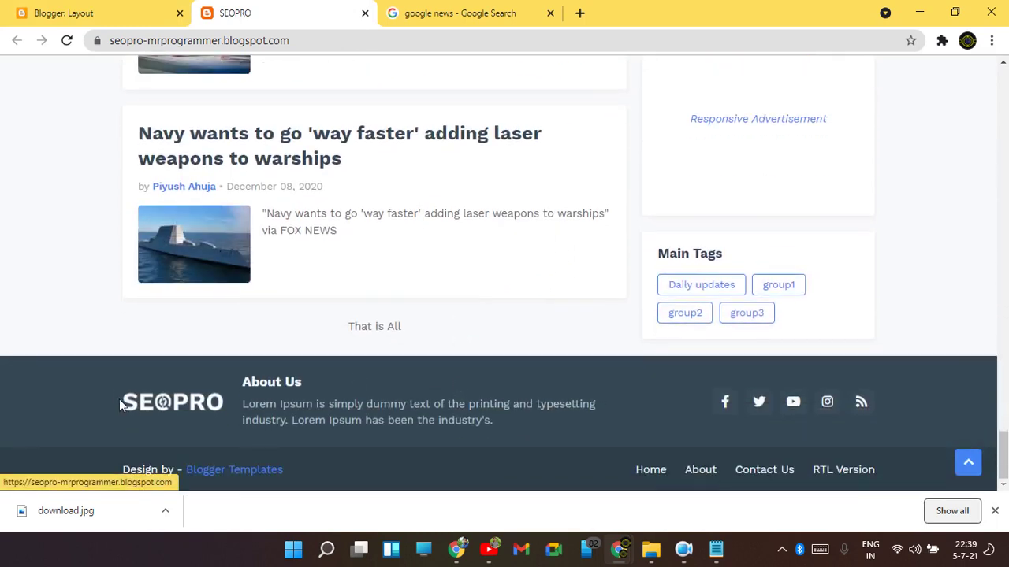
pyautogui.moveTo(265, 386); pyautogui.dragTo(60, 378)
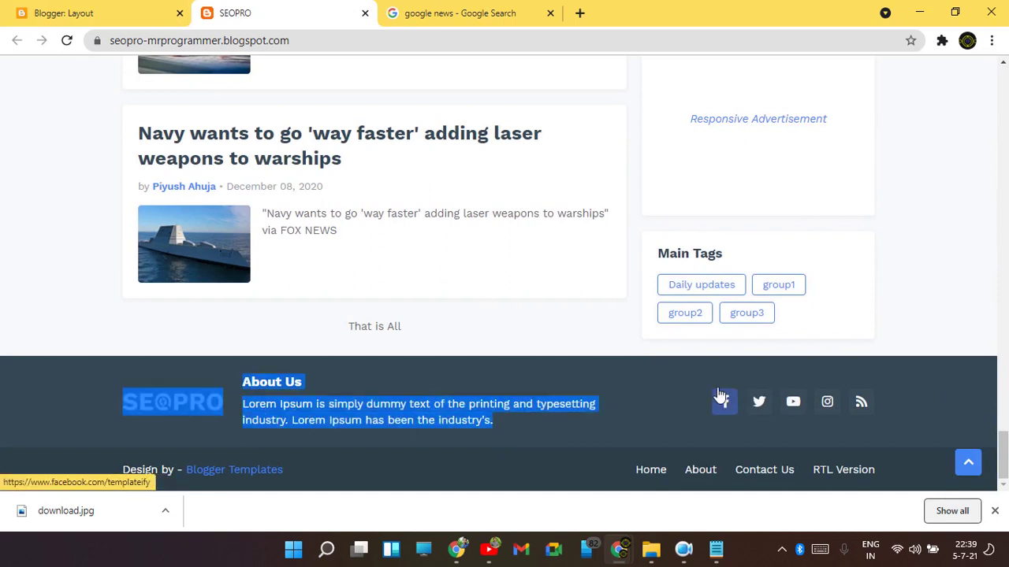
pyautogui.moveTo(917, 440); pyautogui.dragTo(648, 489)
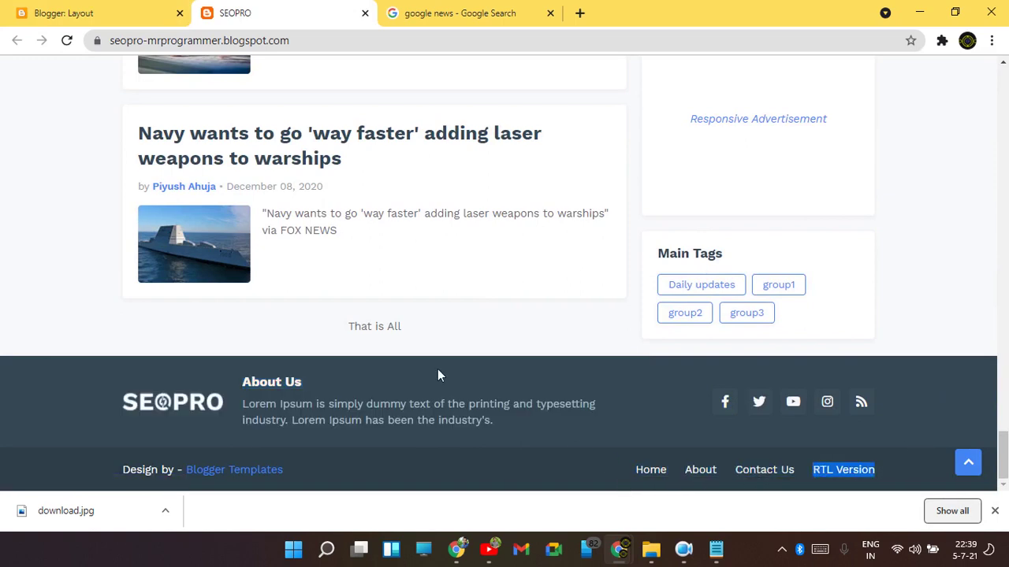
# Return to the layout and replace the About Us gadget's caption with "This is a website that gives product reviews".
pyautogui.hotkey('ctrl', 'shift', 'Tab')
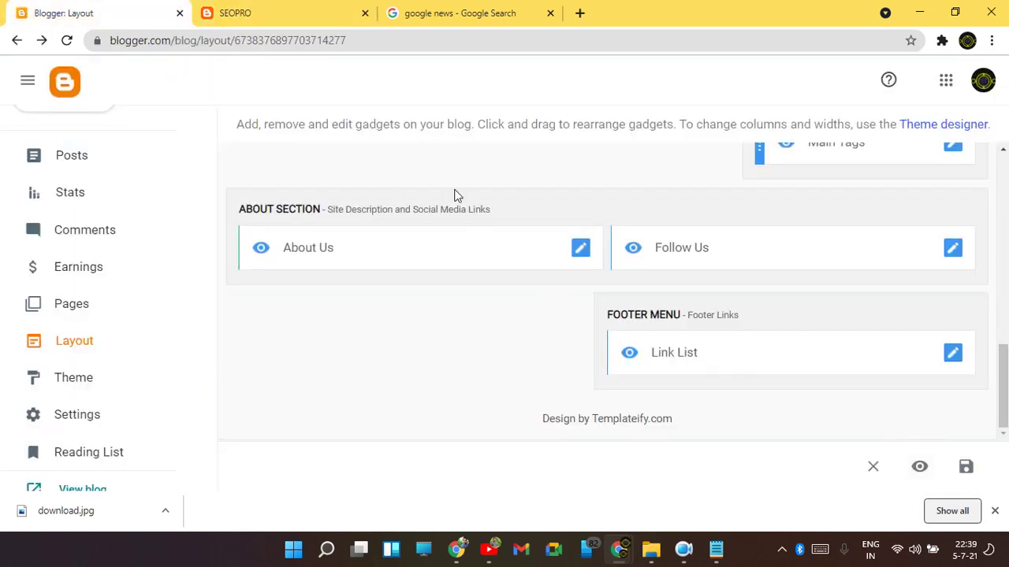
pyautogui.click(581, 248)
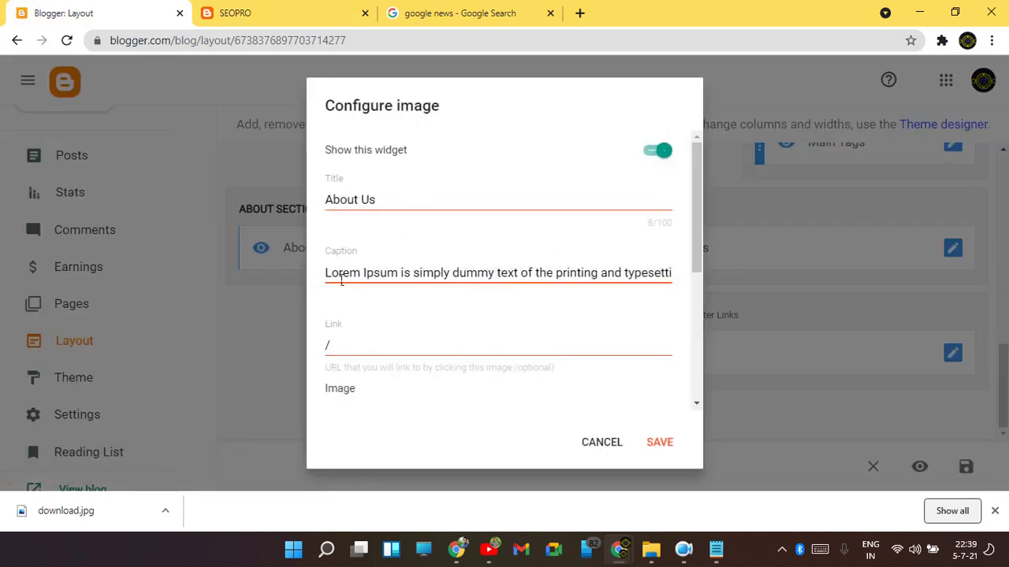
pyautogui.tripleClick(545, 284)
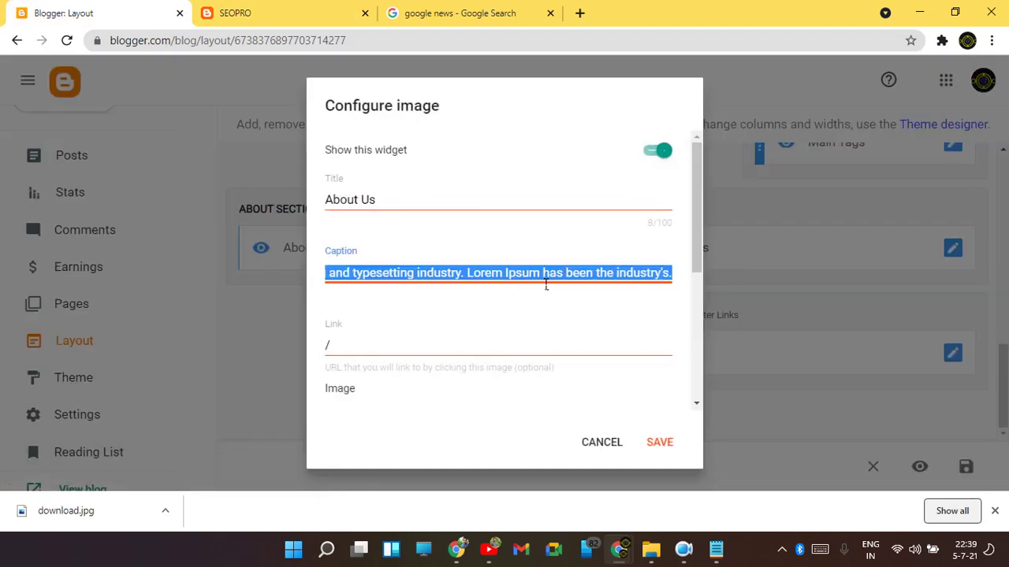
pyautogui.press('BackSpace')
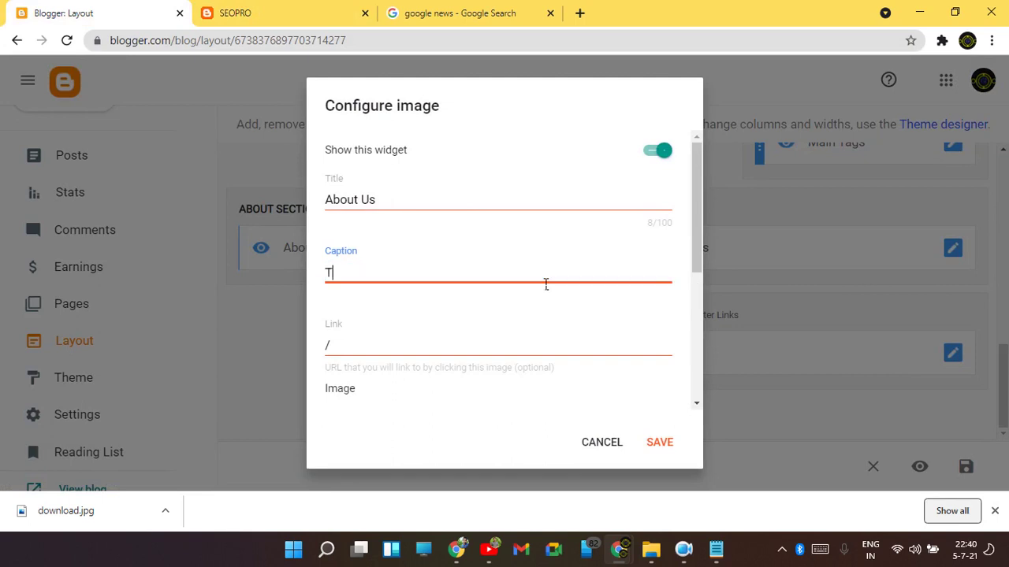
pyautogui.write('is')
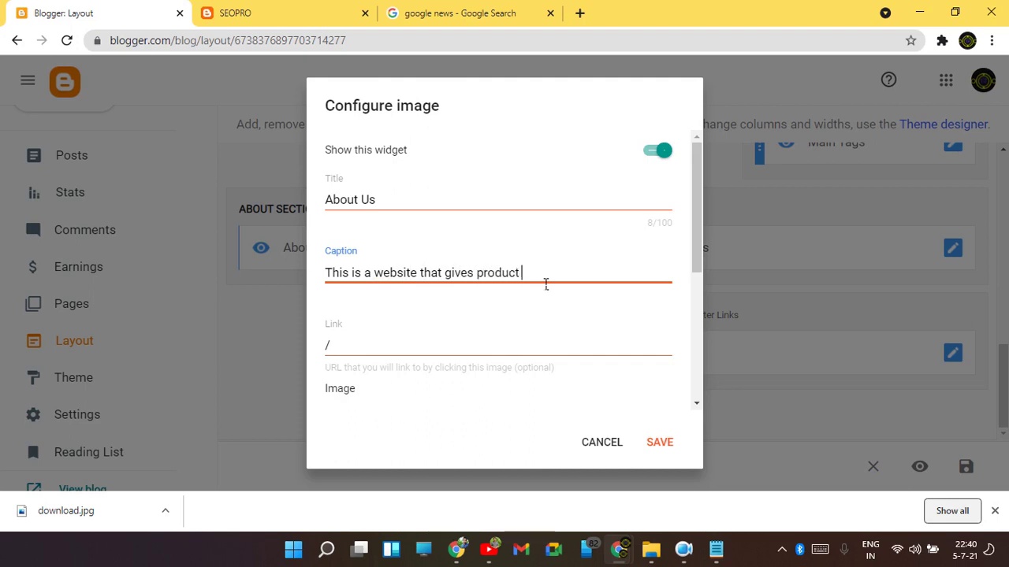
pyautogui.write('reviews')
pyautogui.moveTo(577, 279); pyautogui.dragTo(213, 277)
pyautogui.click(454, 282)
# Clear the About Us gadget's image URL and try to save the gadget without an image.
pyautogui.scroll(-2, 449, 286)
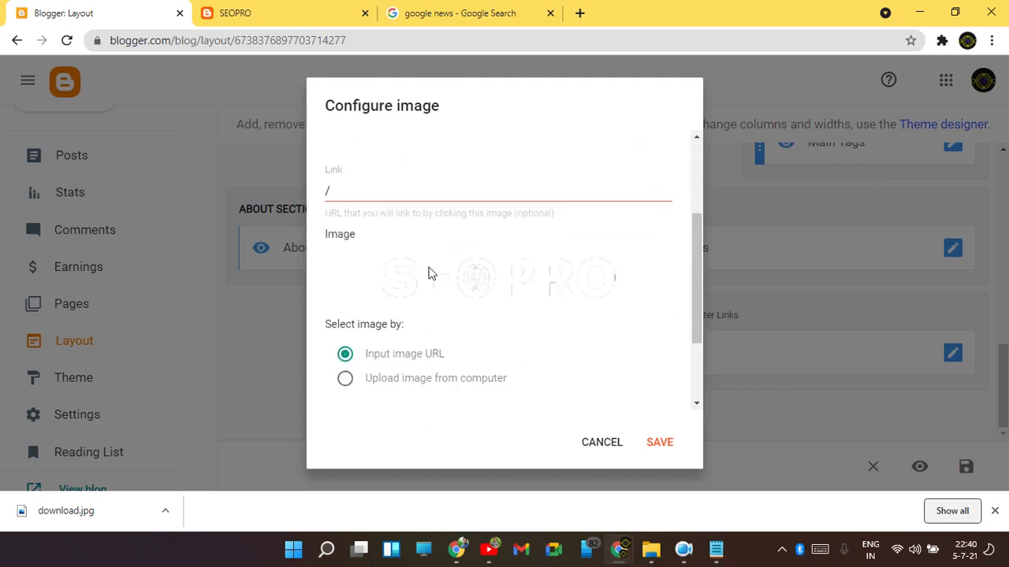
pyautogui.scroll(-3, 410, 333)
pyautogui.tripleClick(407, 337)
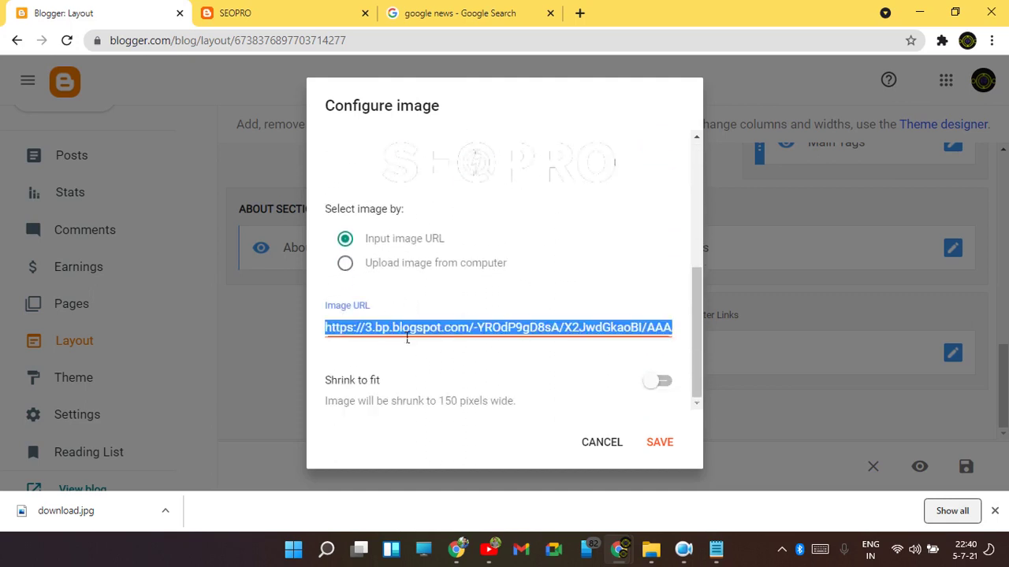
pyautogui.press('BackSpace')
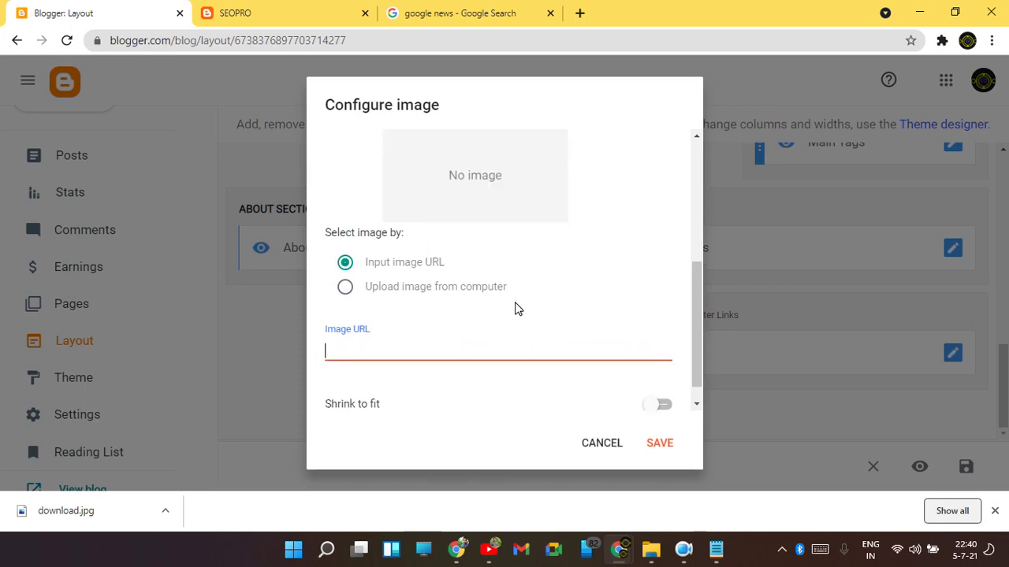
pyautogui.click(665, 442)
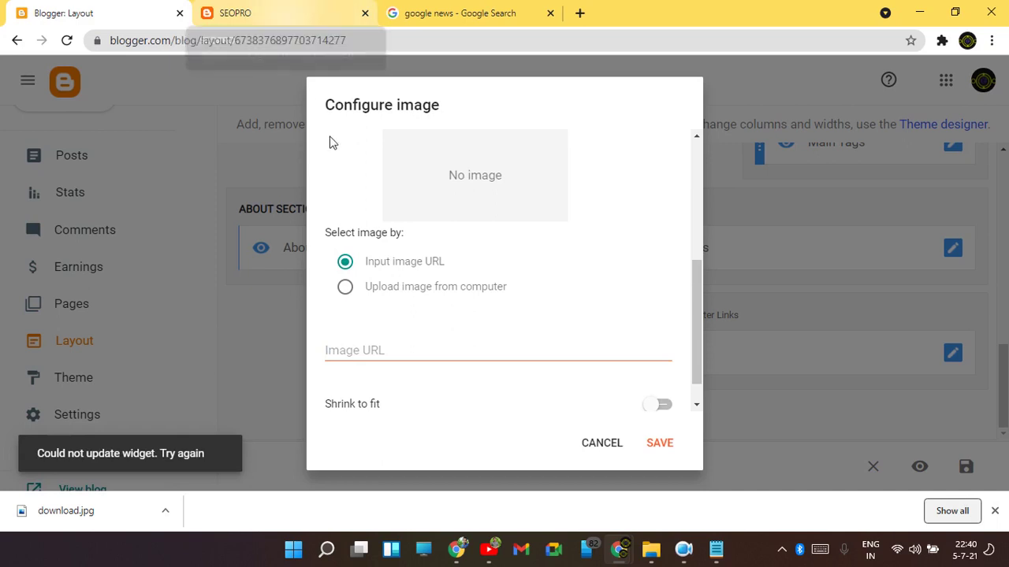
# Switch the About Us image source to upload from the computer and choose the Icon image from the Desktop.
pyautogui.scroll(-1, 583, 363)
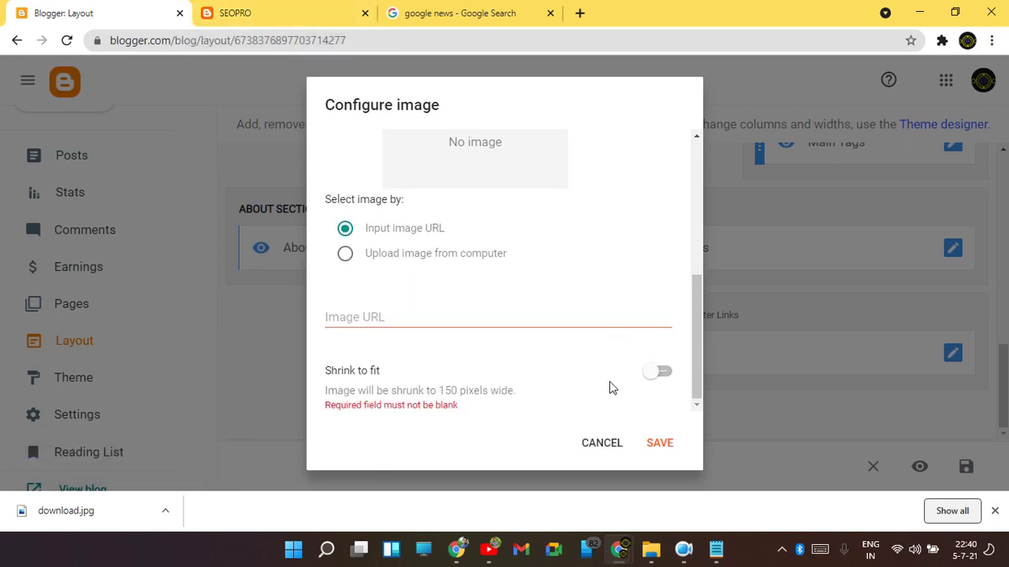
pyautogui.click(346, 254)
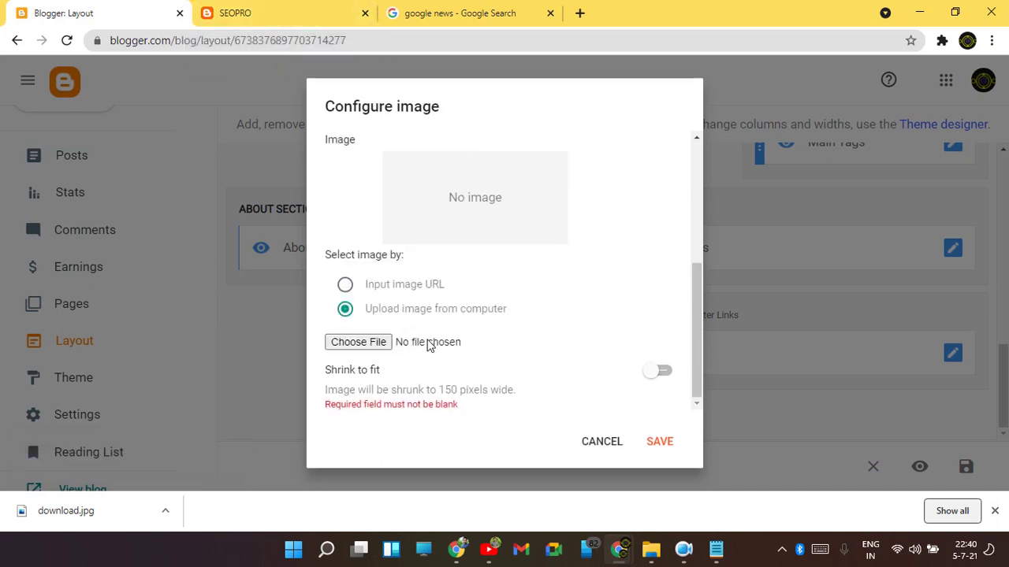
pyautogui.click(361, 342)
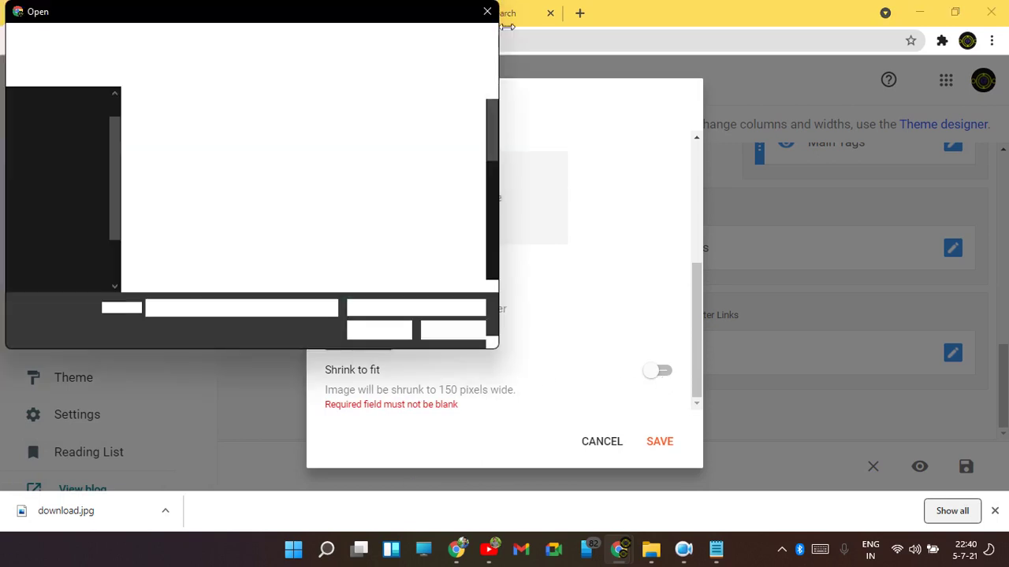
pyautogui.scroll(-5, 426, 149)
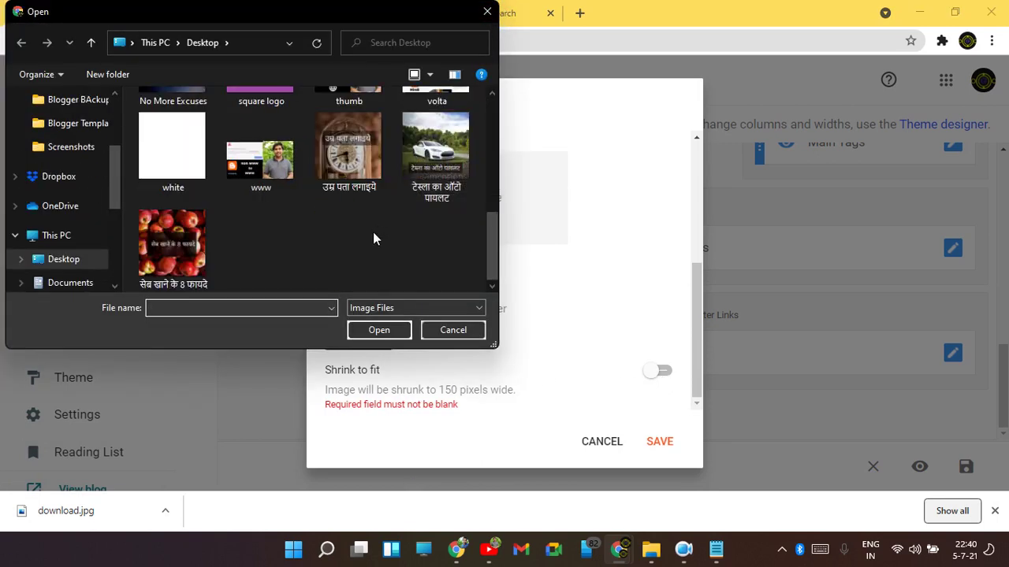
pyautogui.scroll(4, 373, 236)
pyautogui.scroll(-2, 303, 266)
pyautogui.click(260, 162)
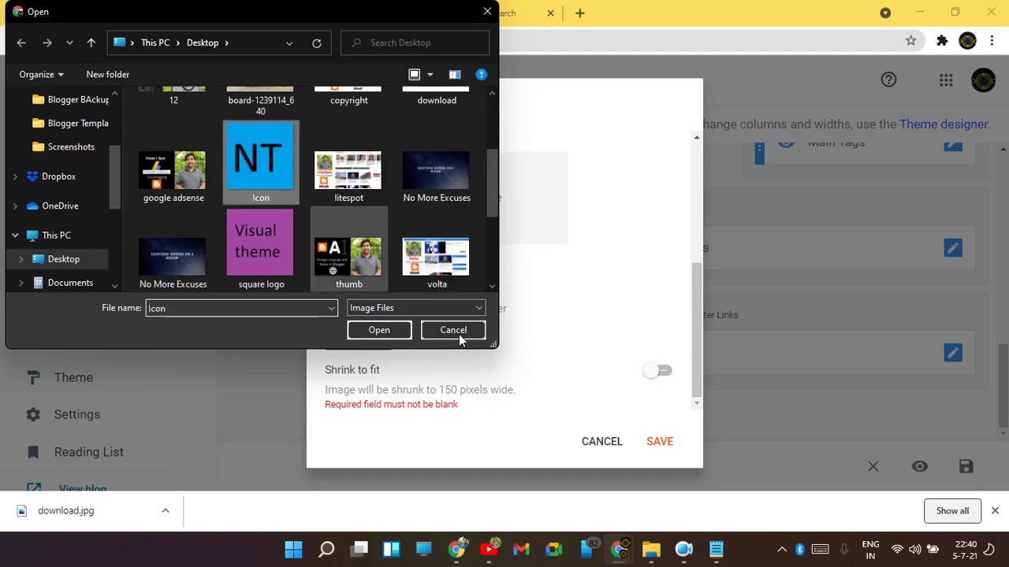
pyautogui.click(379, 330)
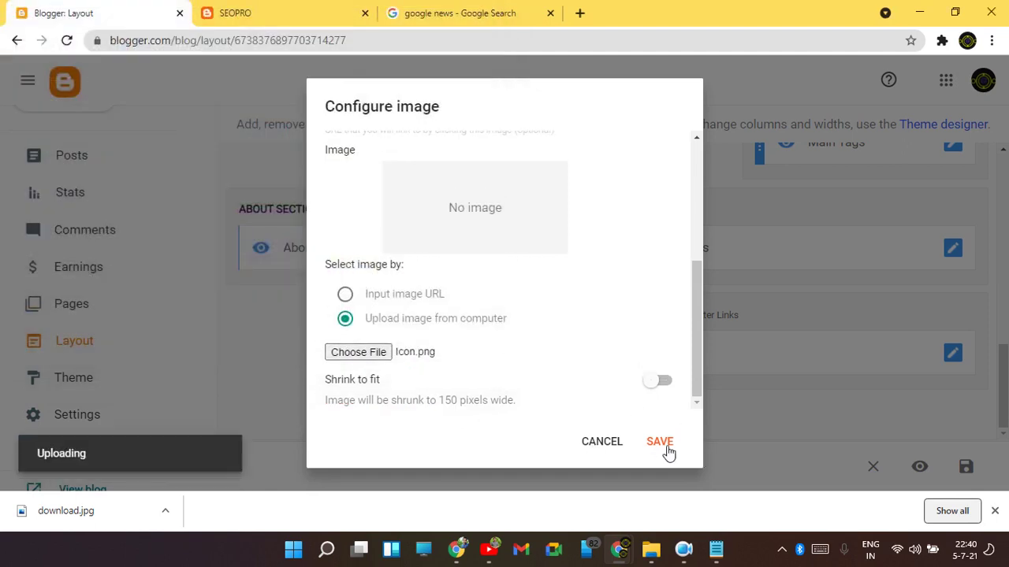
# Turn on Shrink to fit for the uploaded image and save the About Us gadget.
pyautogui.click(659, 442)
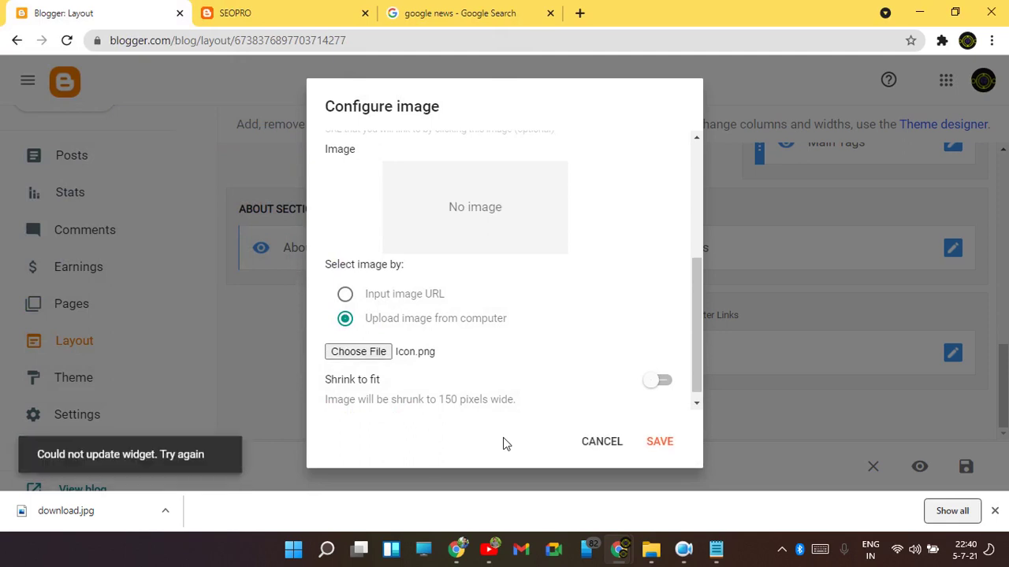
pyautogui.click(669, 446)
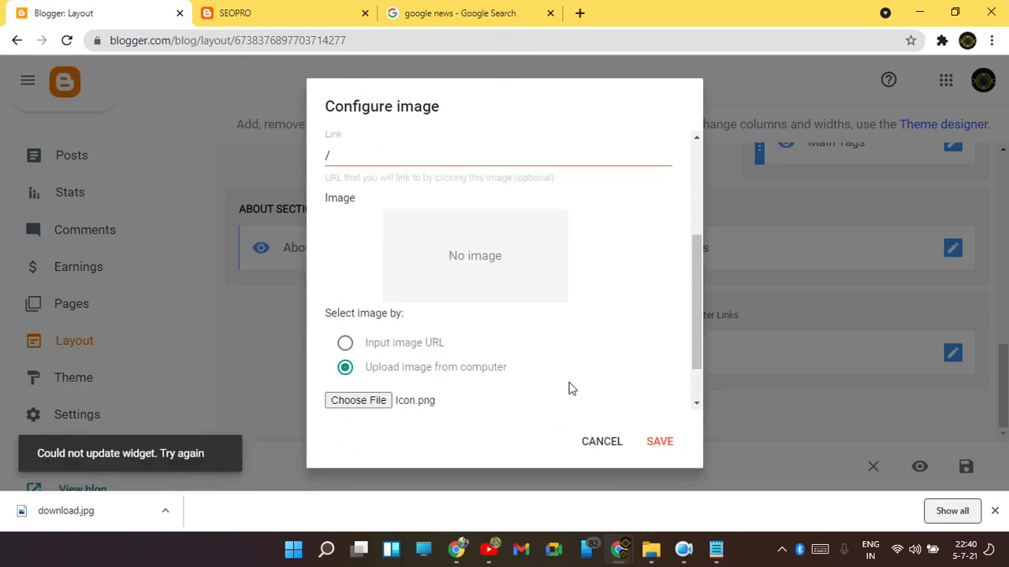
pyautogui.scroll(-2, 536, 410)
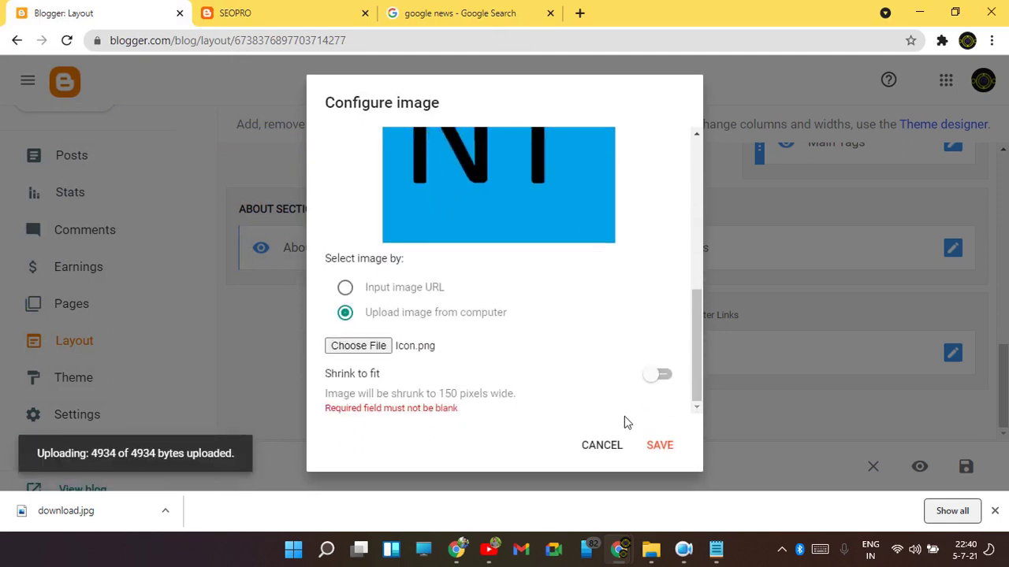
pyautogui.click(654, 374)
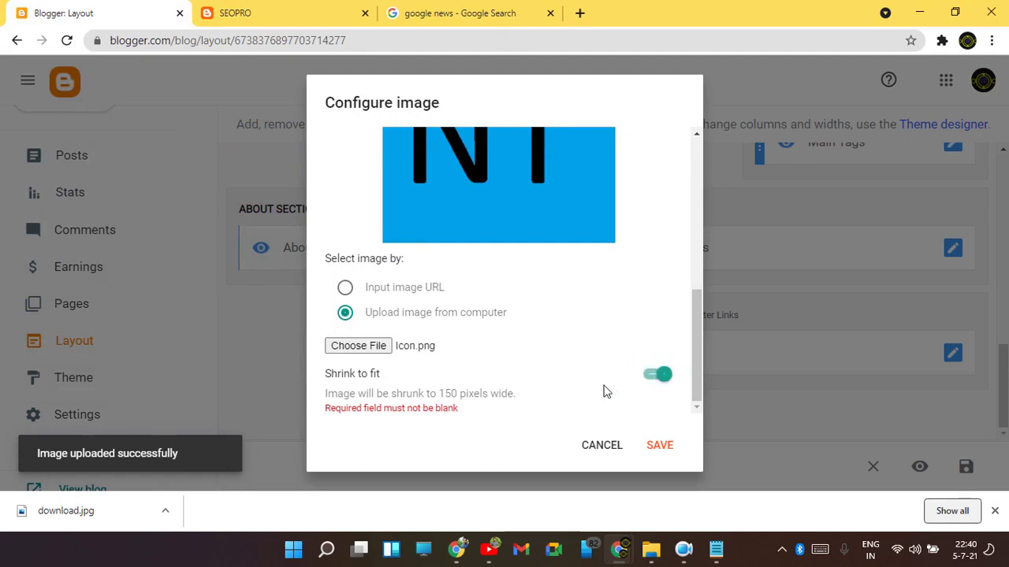
pyautogui.click(661, 447)
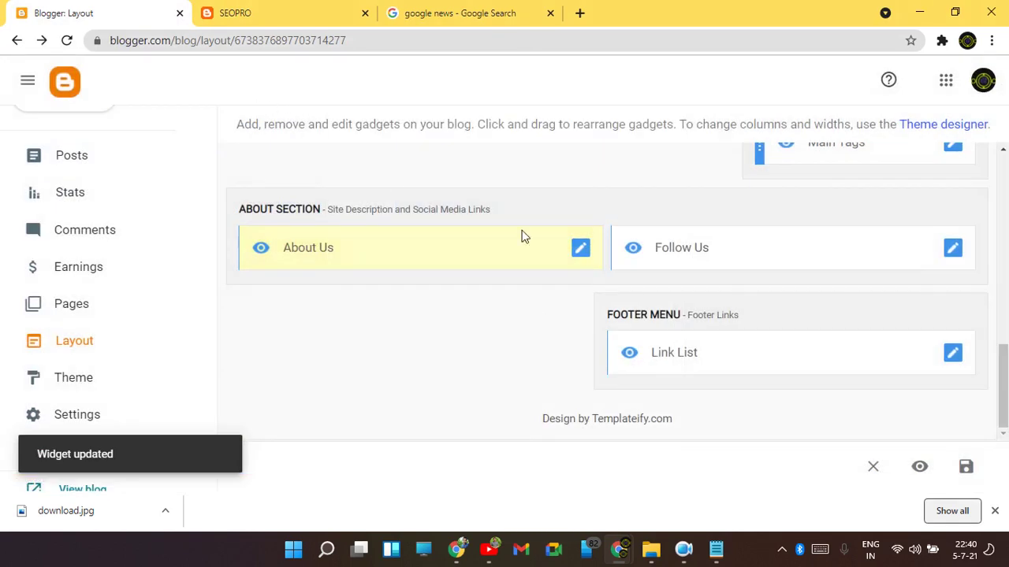
# Reload the SEOPRO blog page and check the About Us logo and caption in the footer.
pyautogui.click(237, 13)
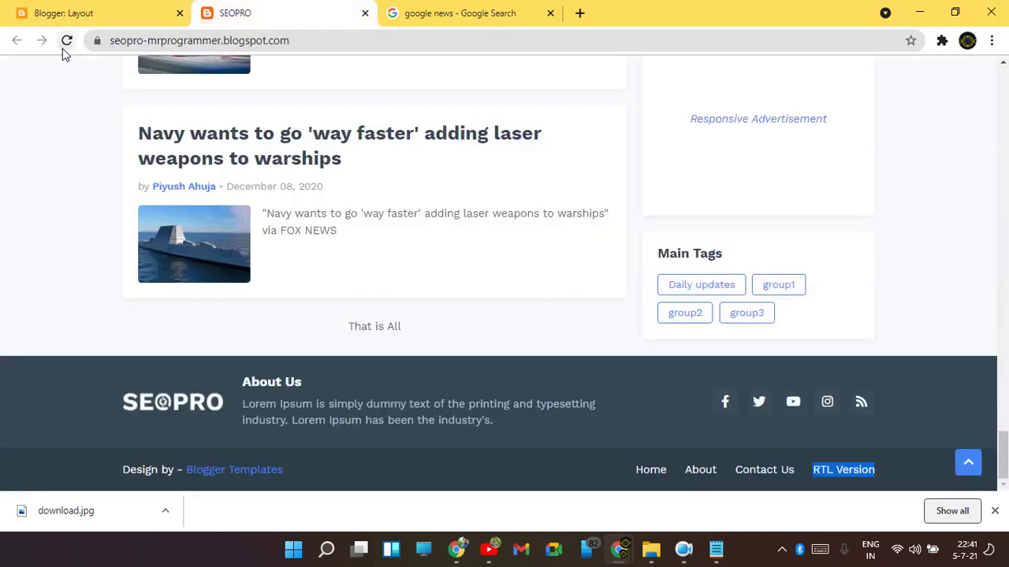
pyautogui.click(66, 40)
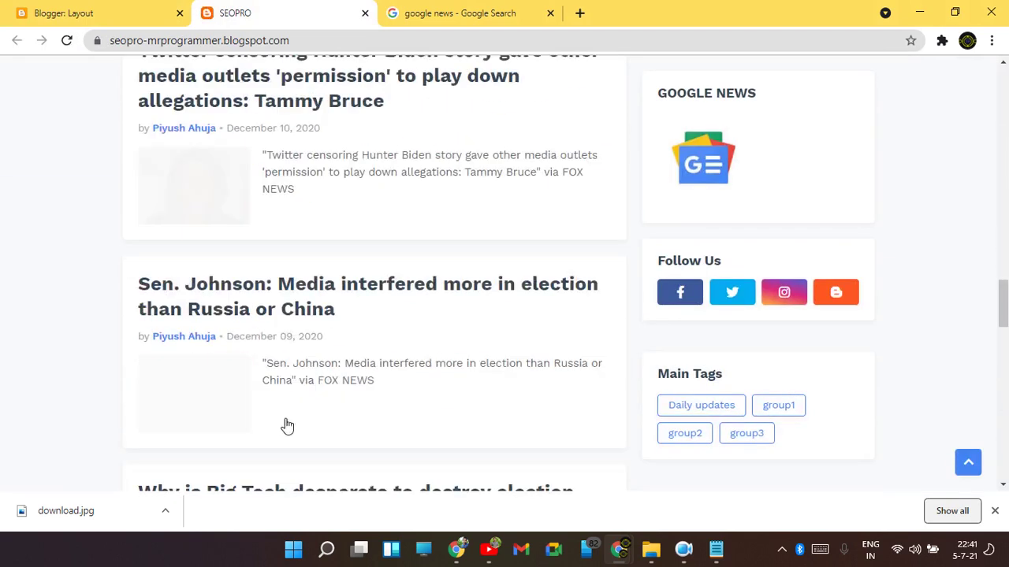
pyautogui.scroll(-10, 288, 426)
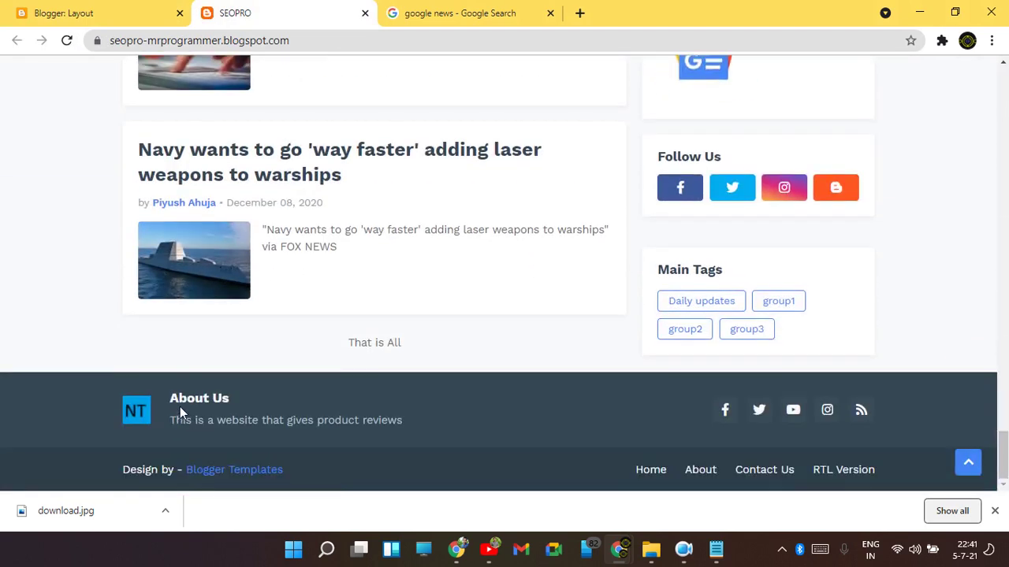
pyautogui.moveTo(180, 411); pyautogui.dragTo(353, 425)
pyautogui.click(411, 438)
# Open the Follow Us link list in the About Section and bring up its Facebook and Twitter URLs for editing.
pyautogui.hotkey('ctrl', 'shift', 'Tab')
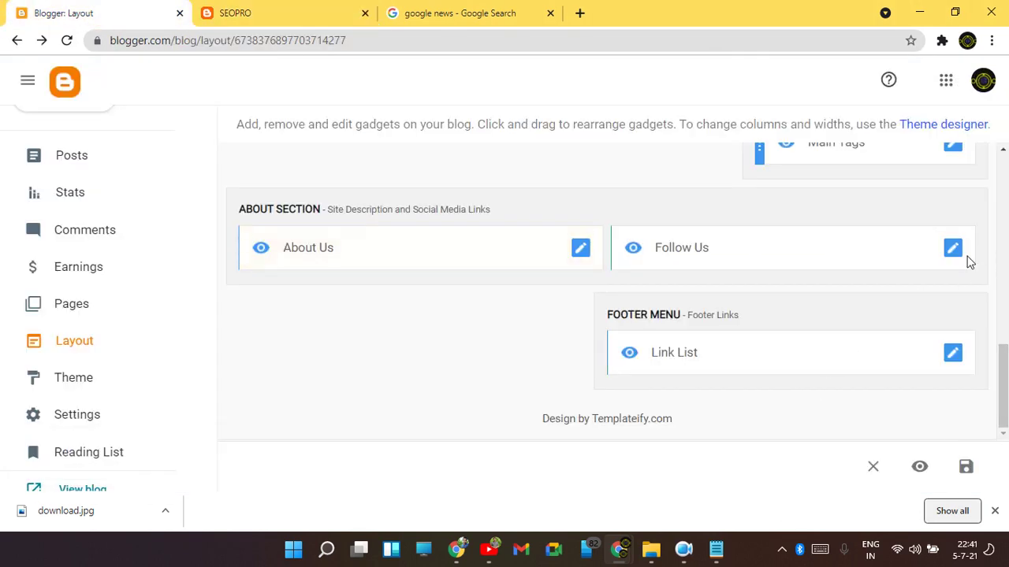
pyautogui.click(958, 252)
pyautogui.scroll(-5, 492, 266)
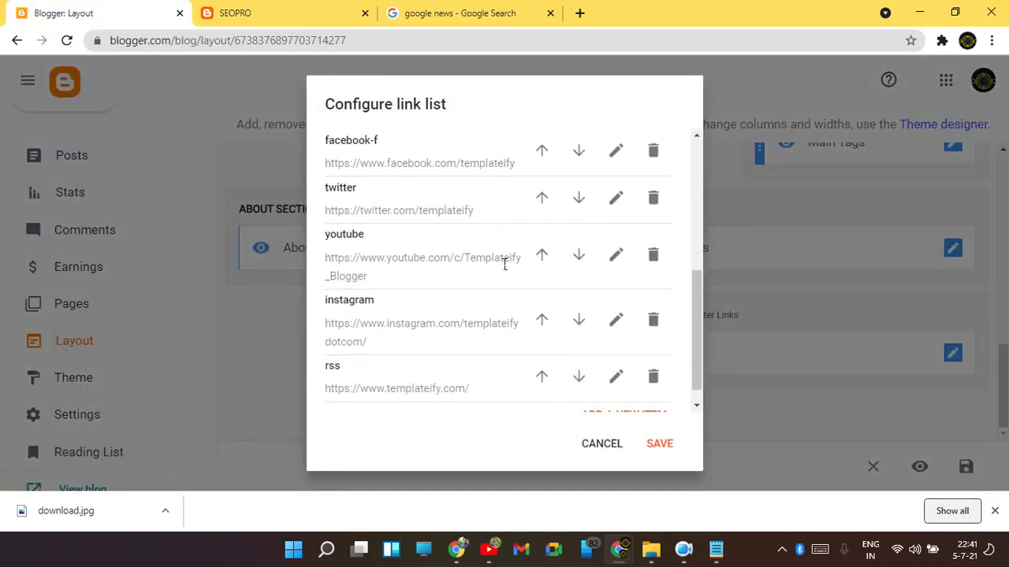
pyautogui.click(626, 152)
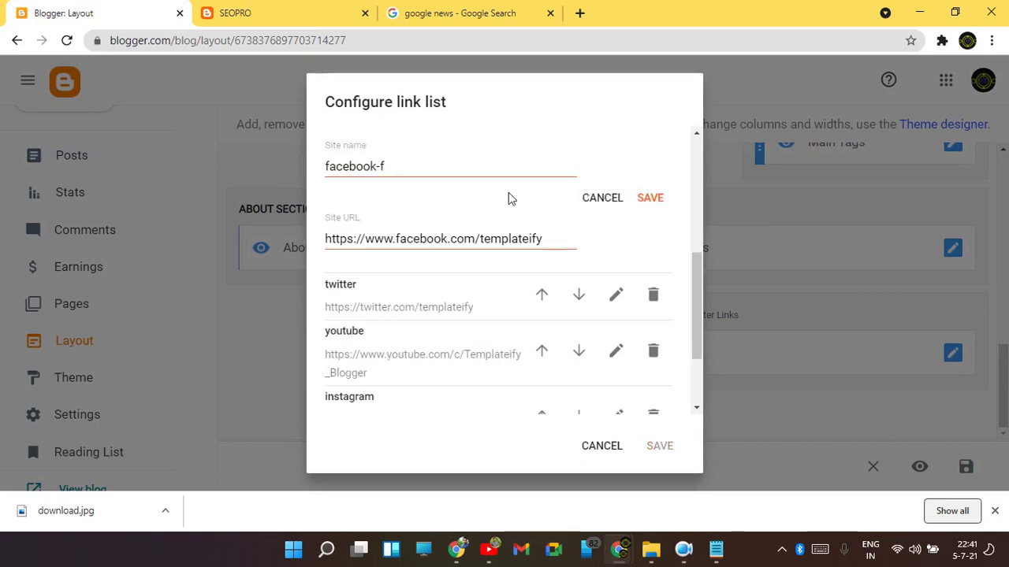
pyautogui.moveTo(556, 241); pyautogui.dragTo(323, 242)
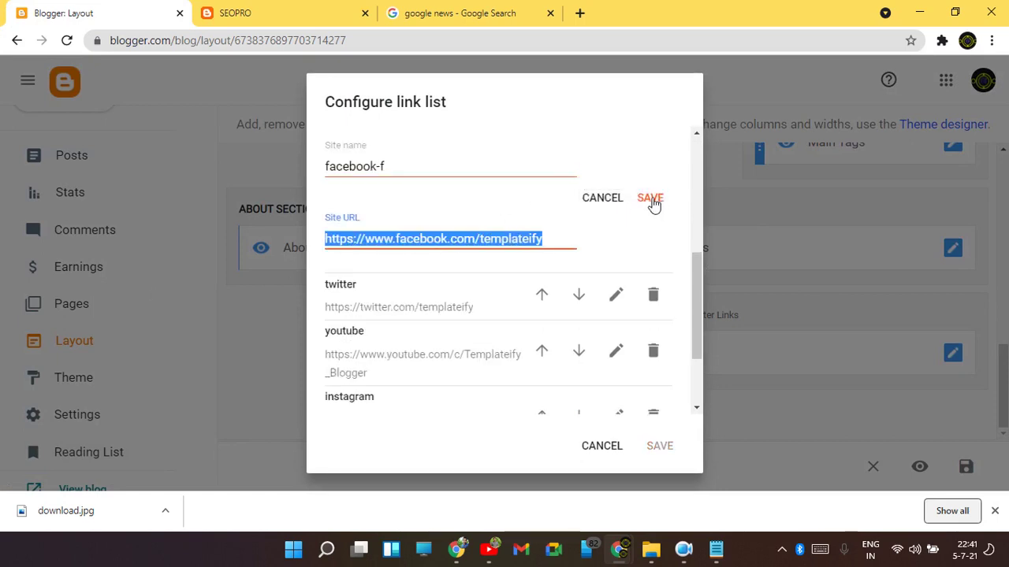
pyautogui.click(613, 296)
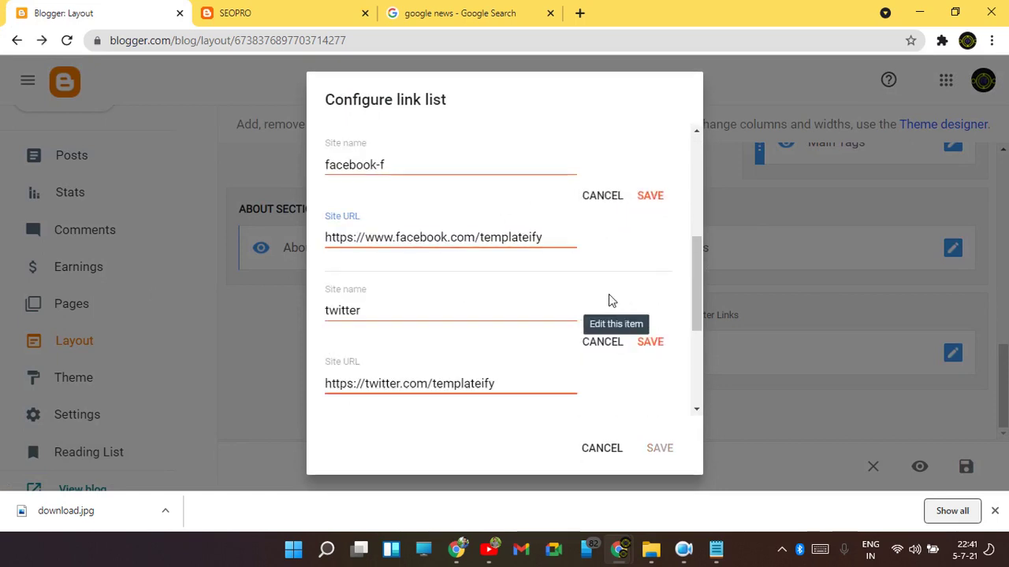
pyautogui.moveTo(515, 383); pyautogui.dragTo(403, 383)
pyautogui.moveTo(188, 386); pyautogui.dragTo(187, 385)
pyautogui.click(611, 348)
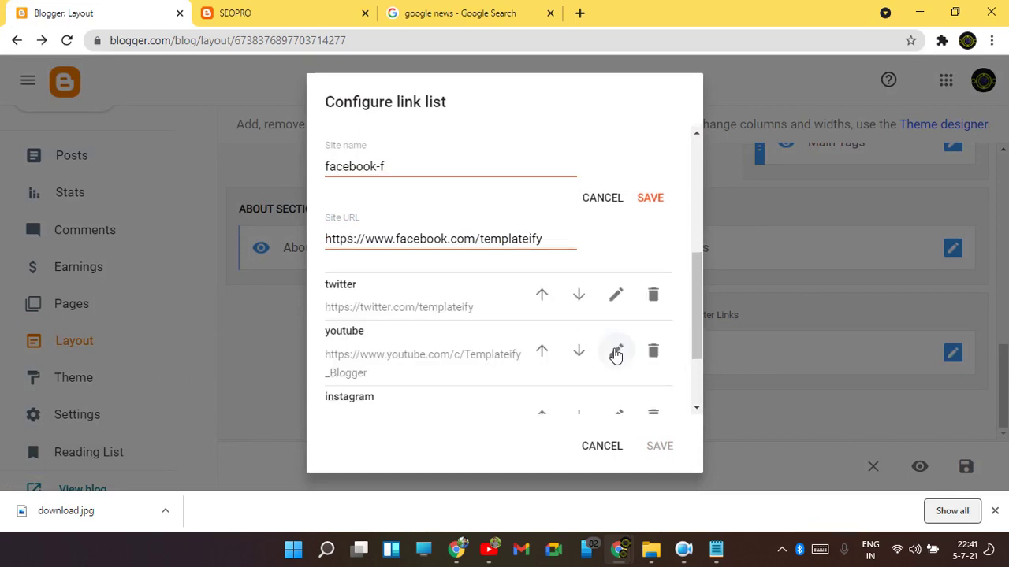
# Delete the YouTube and RSS entries from the Follow Us link list.
pyautogui.click(670, 355)
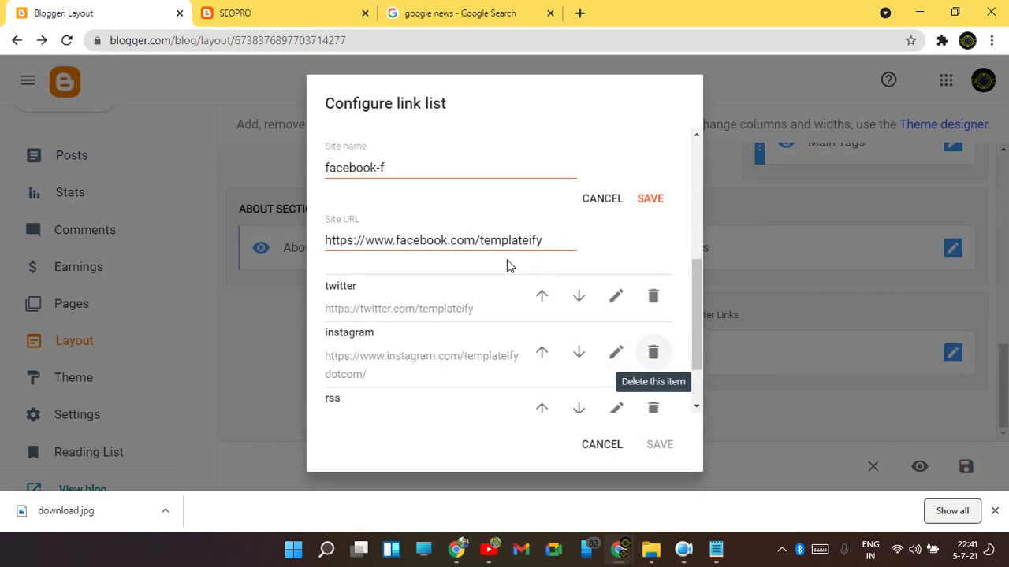
pyautogui.scroll(-1, 598, 329)
pyautogui.click(652, 331)
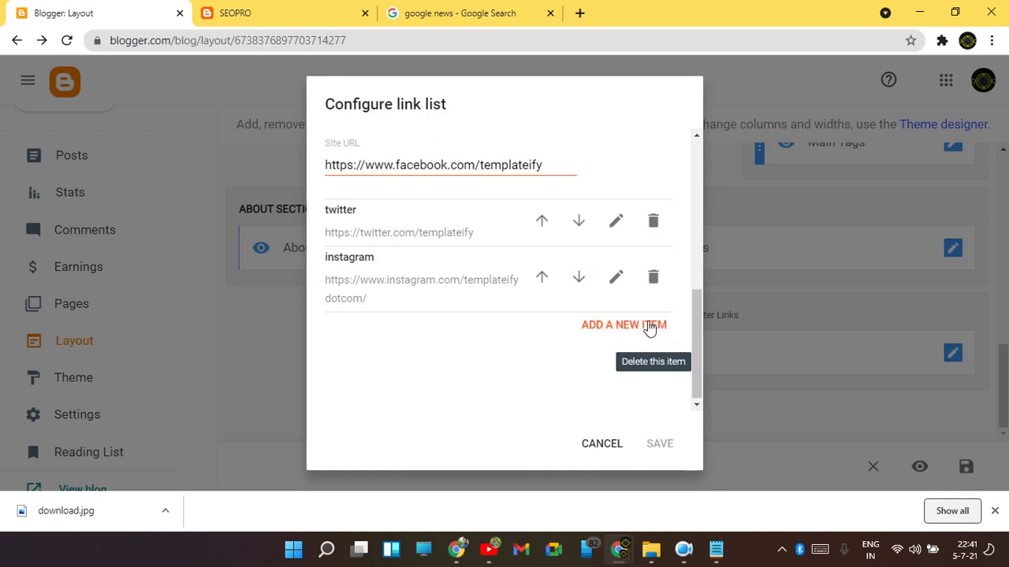
# Bring up the Instagram and Twitter URLs for editing and discard all changes to the Follow Us link list.
pyautogui.click(619, 277)
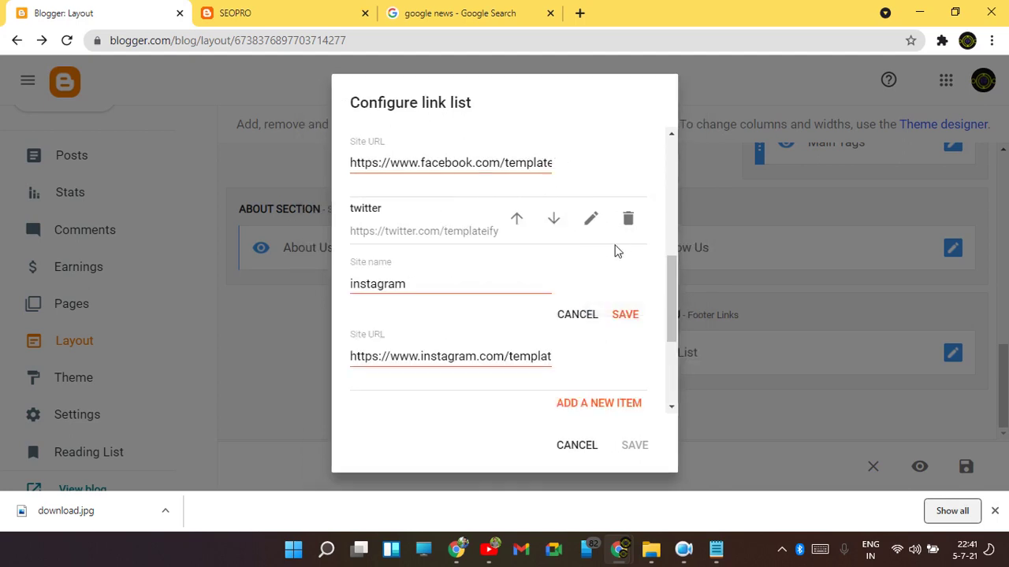
pyautogui.moveTo(544, 361); pyautogui.dragTo(282, 370)
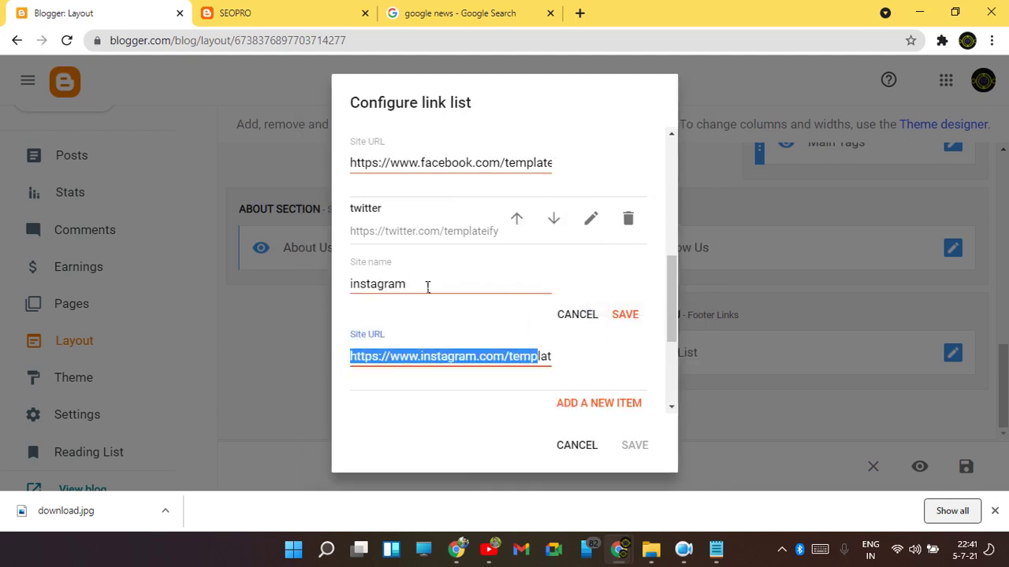
pyautogui.click(590, 218)
pyautogui.moveTo(492, 307); pyautogui.dragTo(264, 327)
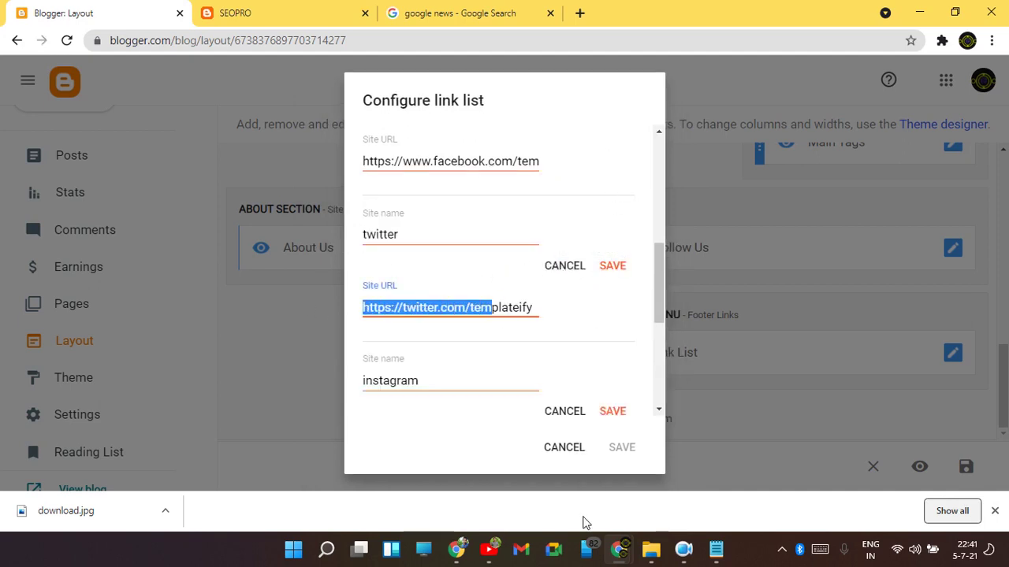
pyautogui.click(577, 449)
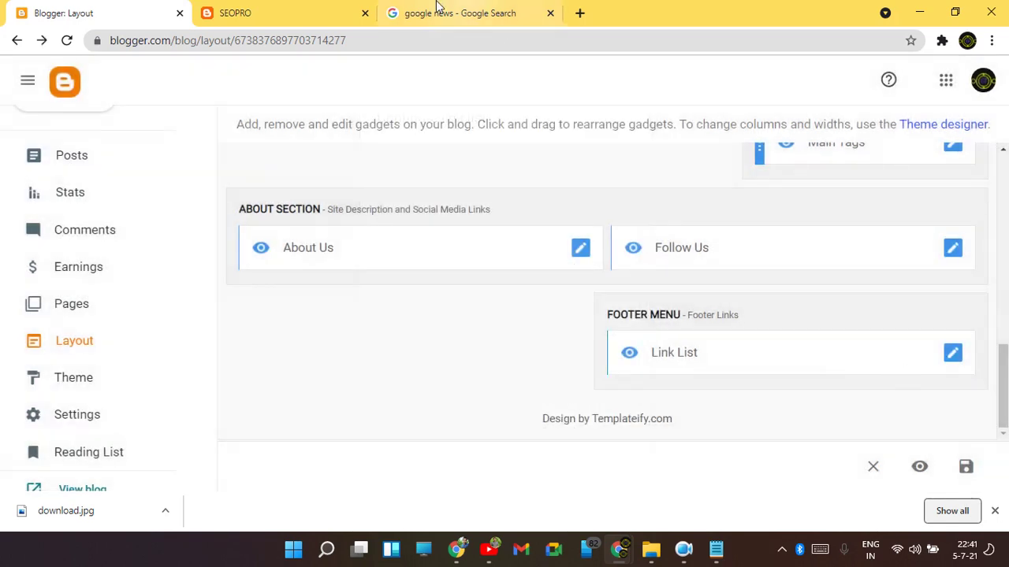
# Check the Home, About, Contact Us and RTL Version links in the live blog's footer, dismissing the downloads bar.
pyautogui.click(327, 10)
pyautogui.moveTo(890, 462); pyautogui.dragTo(917, 475)
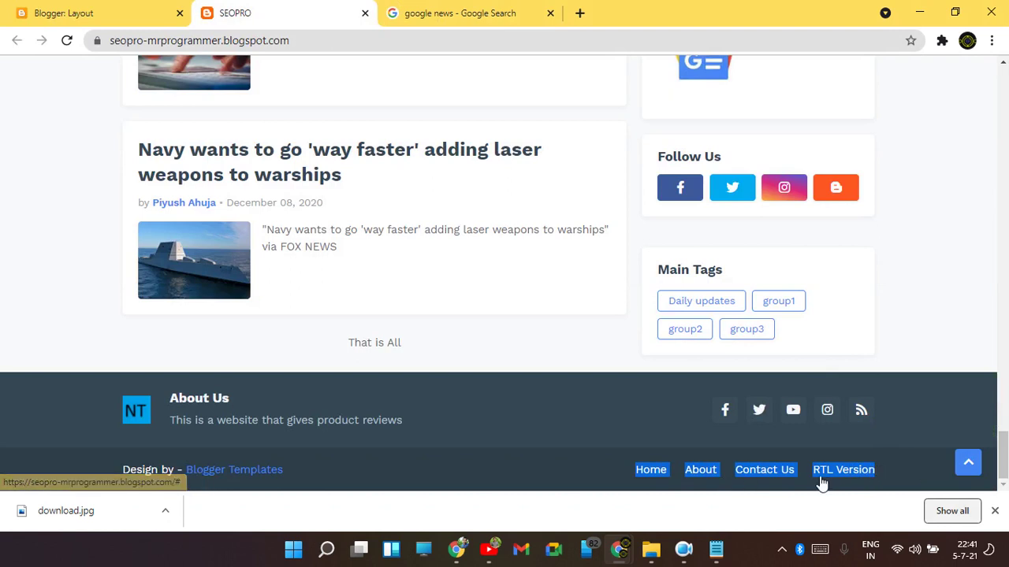
pyautogui.click(995, 510)
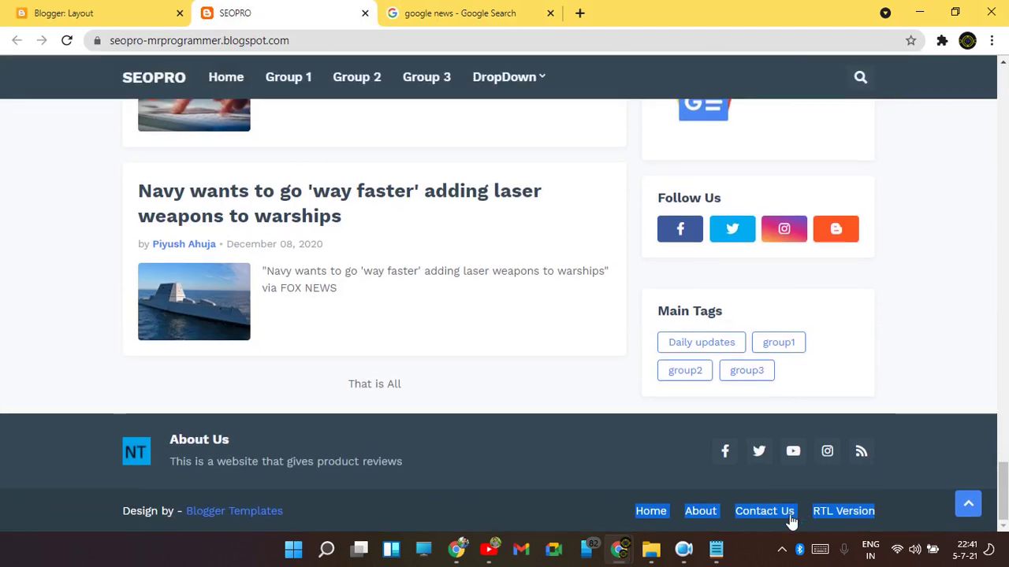
# Open the blog's list of pages and copy the share link of the Contact page.
pyautogui.click(10, 9)
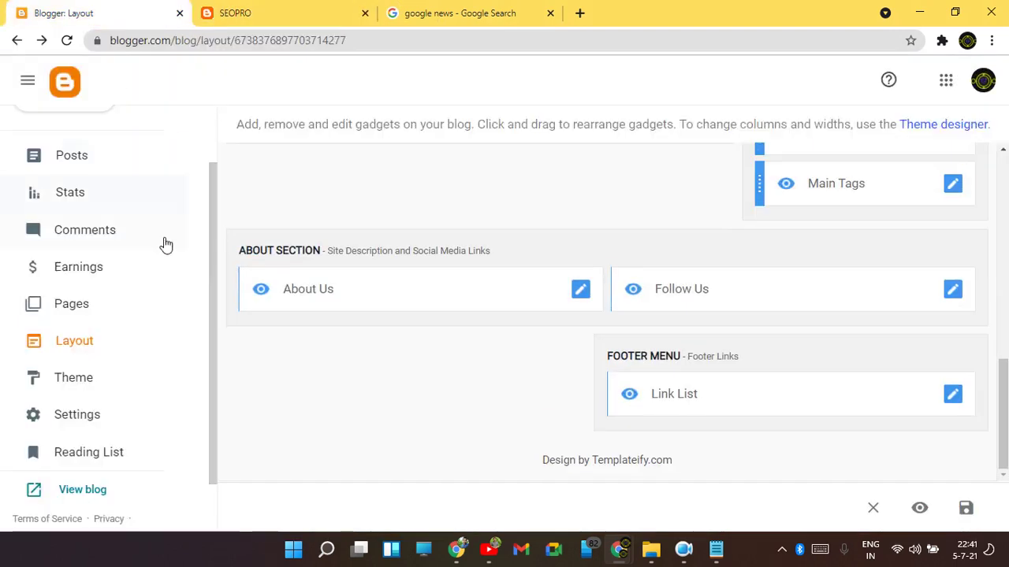
pyautogui.click(97, 311)
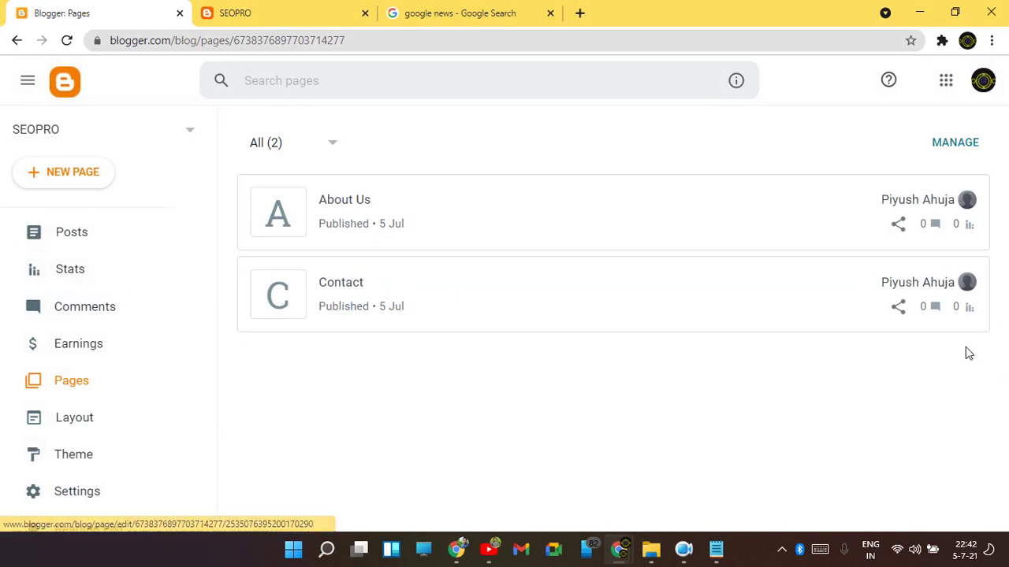
pyautogui.click(908, 314)
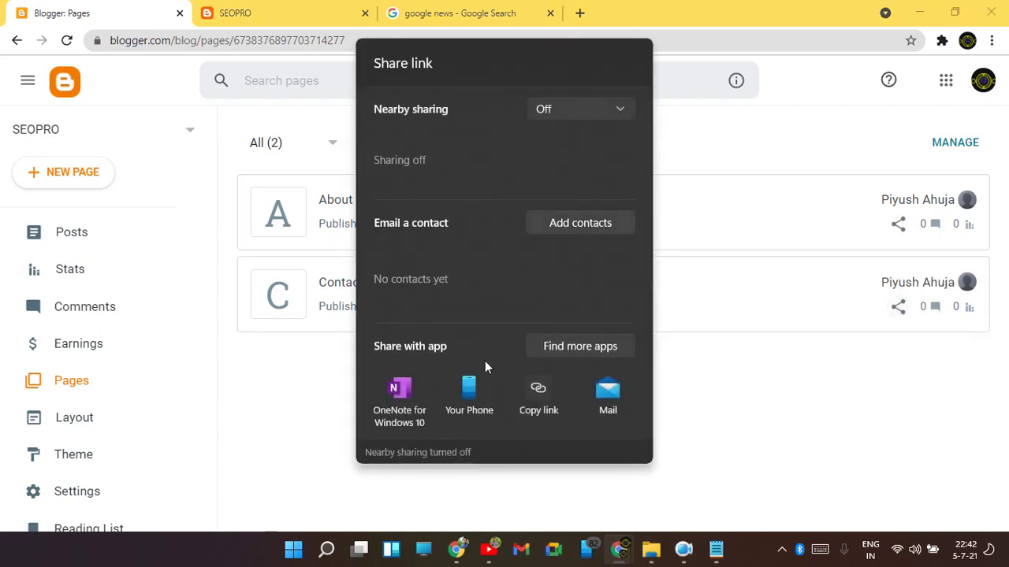
pyautogui.click(541, 412)
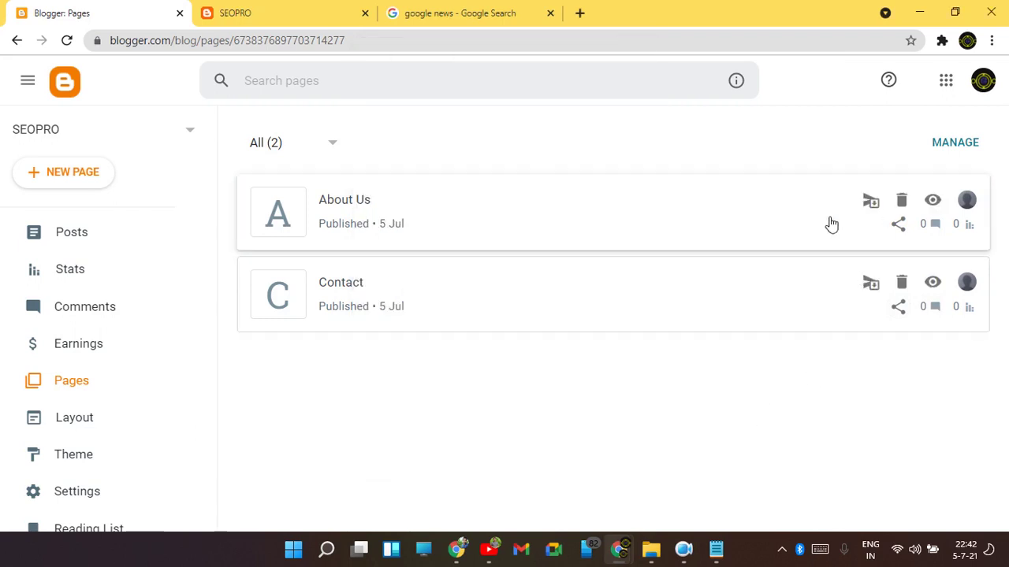
# View the published About Us page in a separate tab, select its web address and close the tab.
pyautogui.rightClick(932, 203)
pyautogui.click(879, 209)
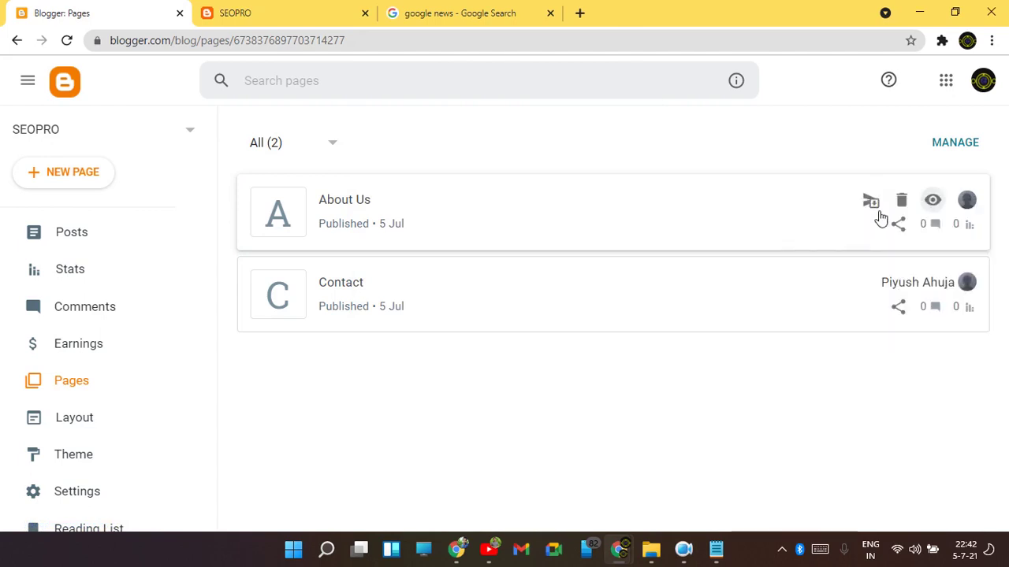
pyautogui.click(300, 9)
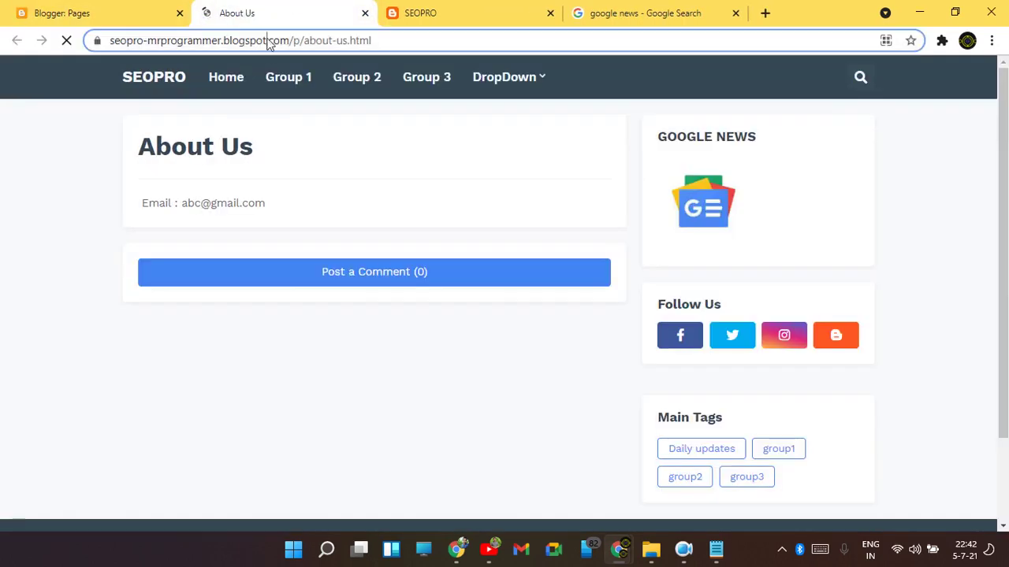
pyautogui.click(266, 41)
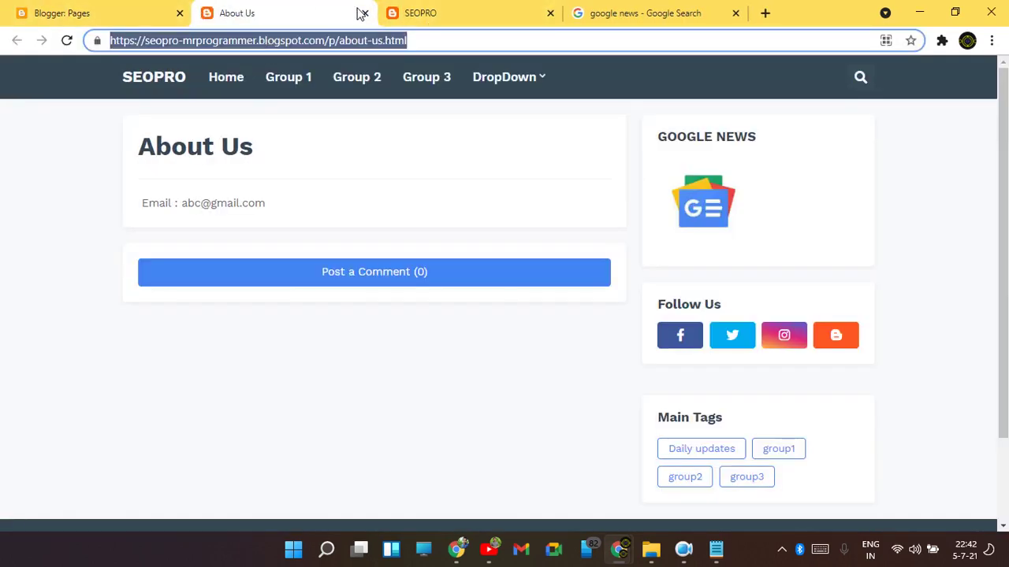
pyautogui.click(365, 13)
# Return to the blog's layout and open the Footer Menu link list for configuration.
pyautogui.scroll(-2, 18, 420)
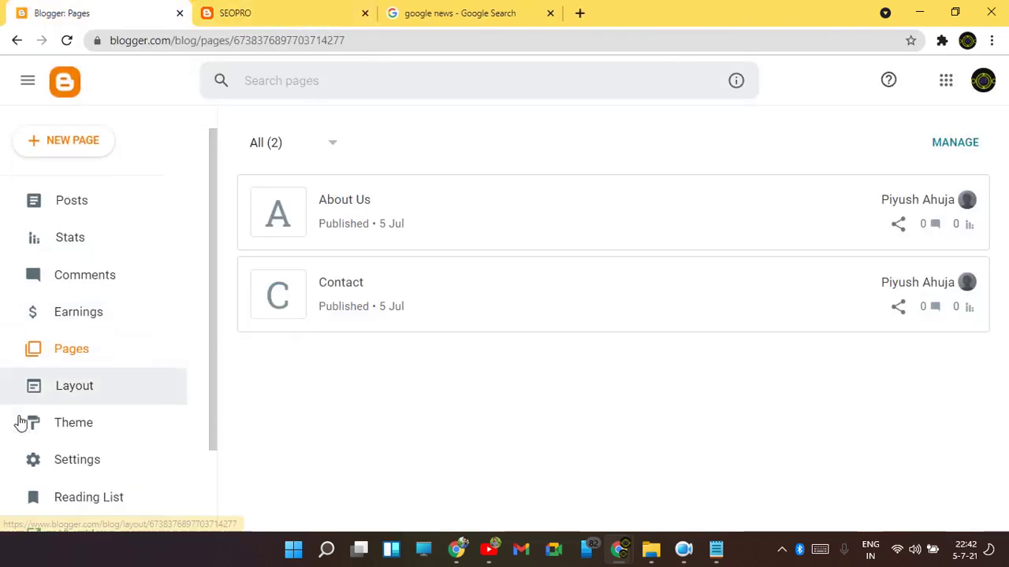
pyautogui.click(327, 13)
pyautogui.hotkey('ctrl', 'shift', 'Tab')
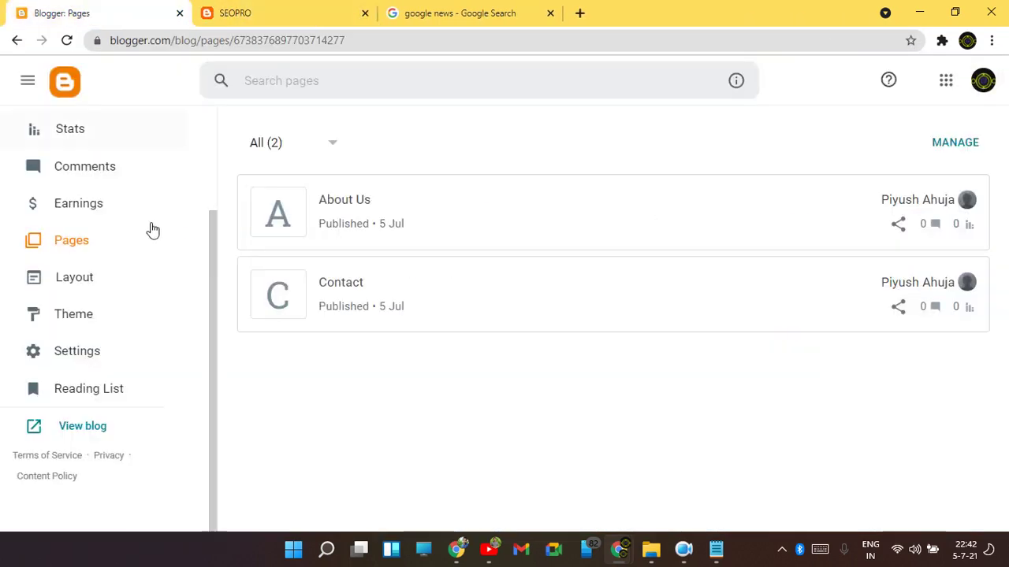
pyautogui.click(71, 313)
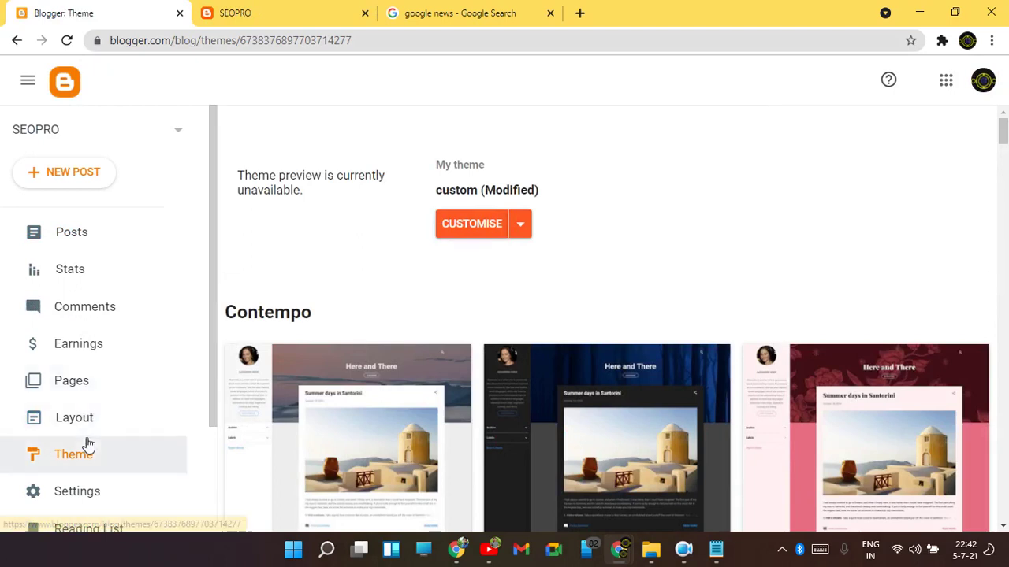
pyautogui.click(74, 418)
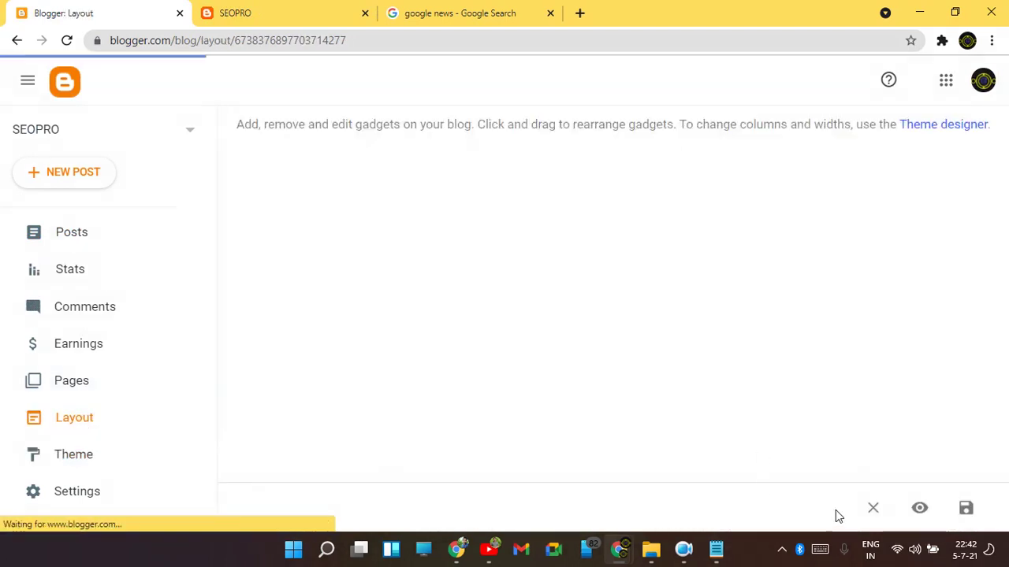
pyautogui.scroll(-10, 867, 457)
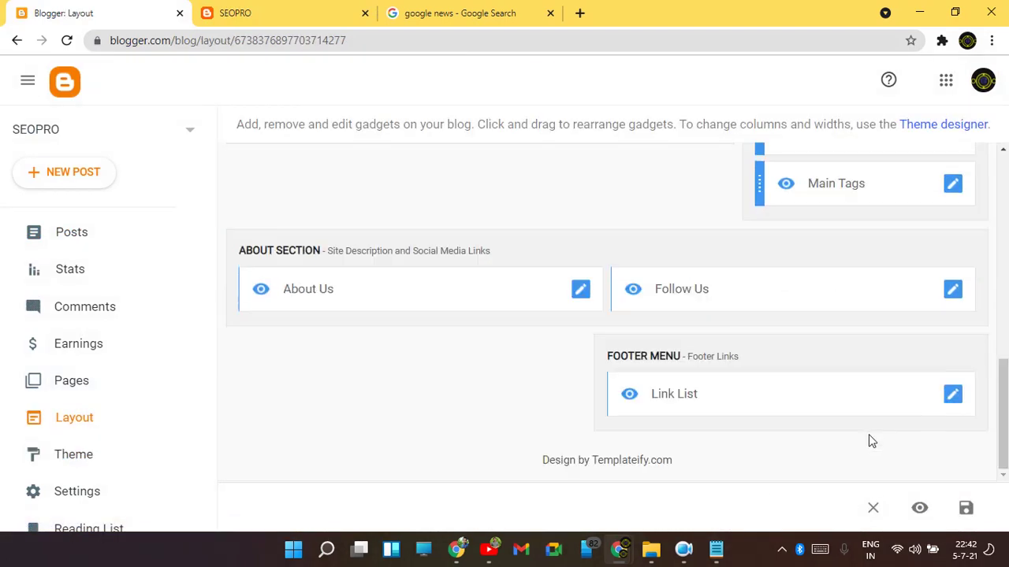
pyautogui.click(953, 394)
pyautogui.scroll(-3, 477, 355)
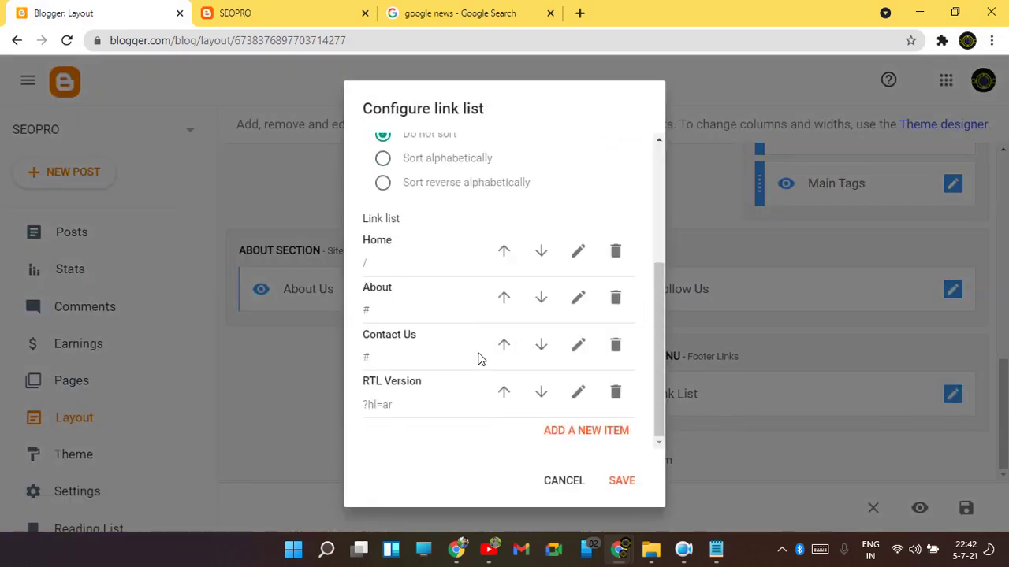
# Try to replace the About entry's URL with the copied page link and undo the paste.
pyautogui.click(578, 297)
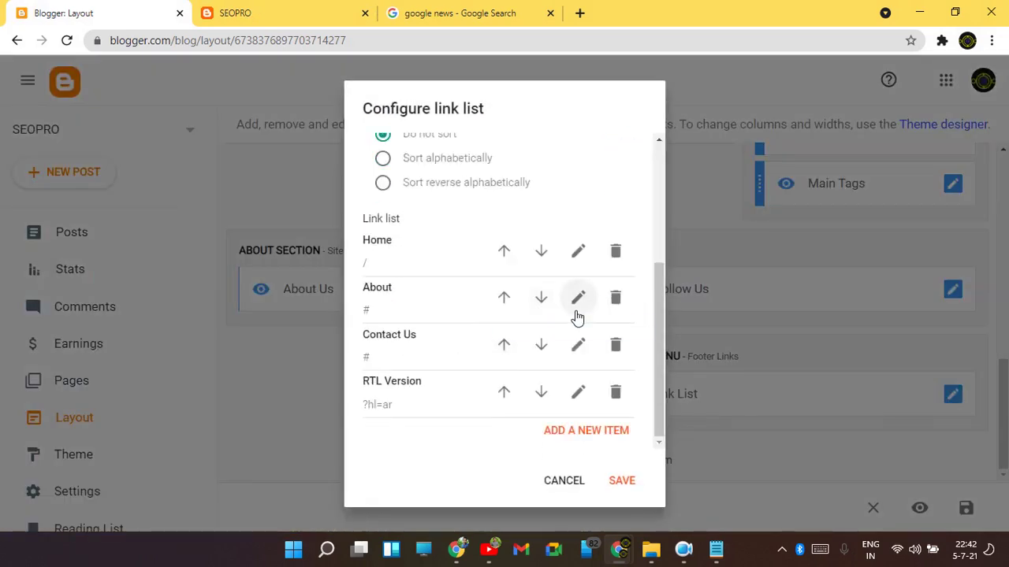
pyautogui.click(429, 390)
pyautogui.hotkey('ctrl', 'a')
pyautogui.hotkey('ctrl', 'v')
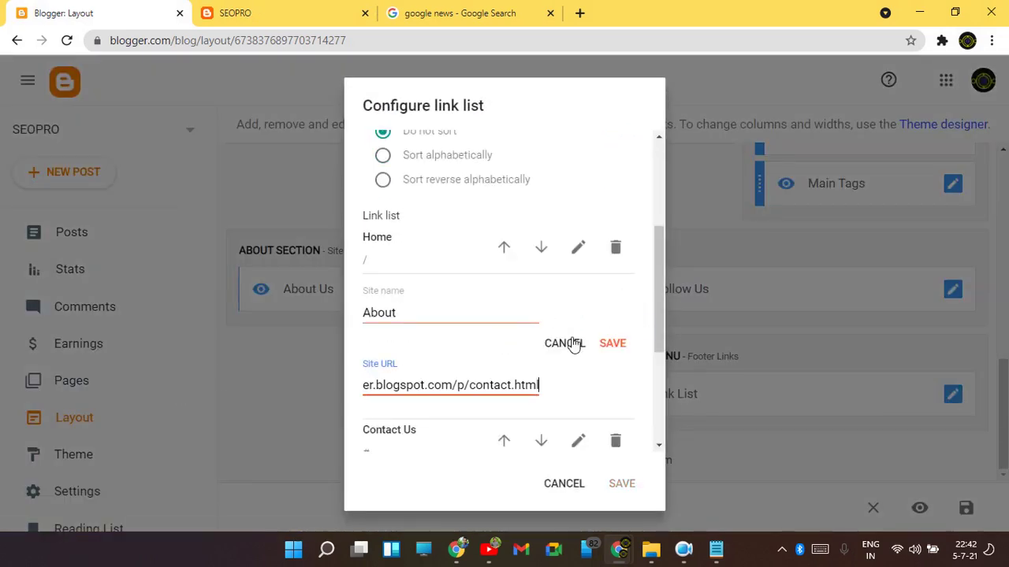
pyautogui.hotkey('ctrl', 'z')
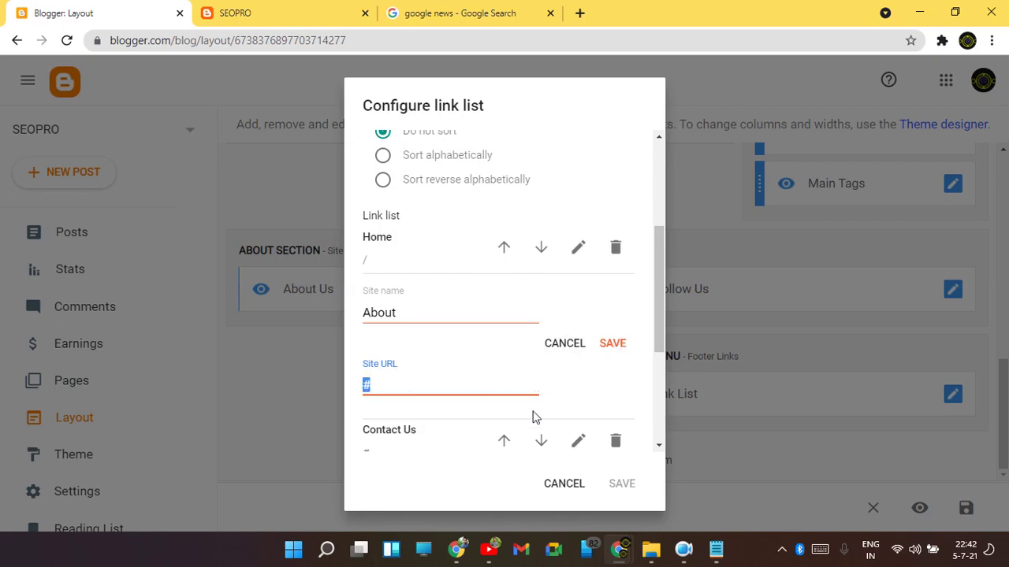
pyautogui.scroll(-2, 583, 367)
pyautogui.click(576, 285)
pyautogui.click(450, 376)
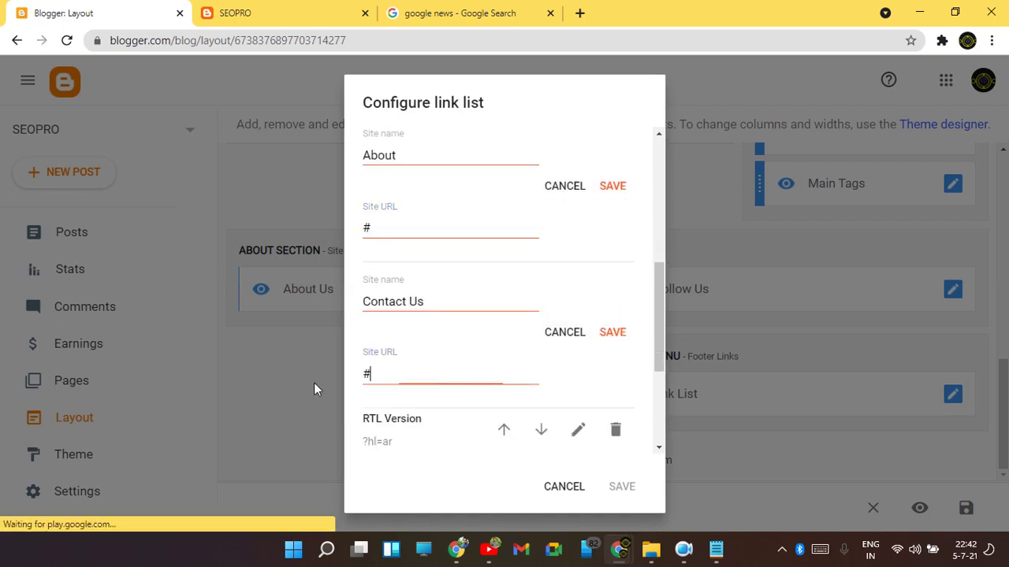
pyautogui.hotkey('ctrl', 'a')
pyautogui.hotkey('ctrl', 'v')
pyautogui.click(619, 334)
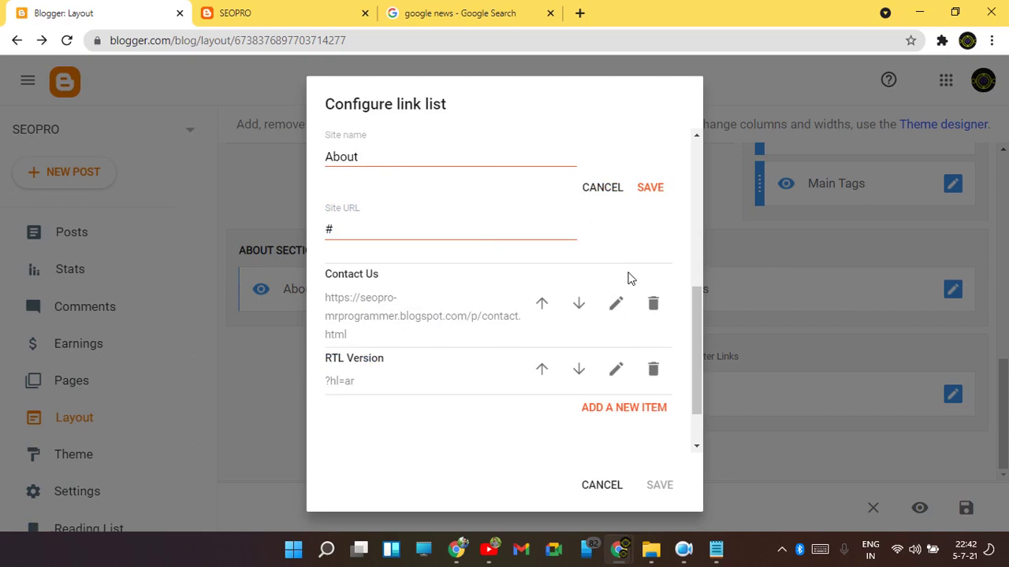
# Save the About entry, delete the RTL Version entry and save the footer link list.
pyautogui.click(650, 188)
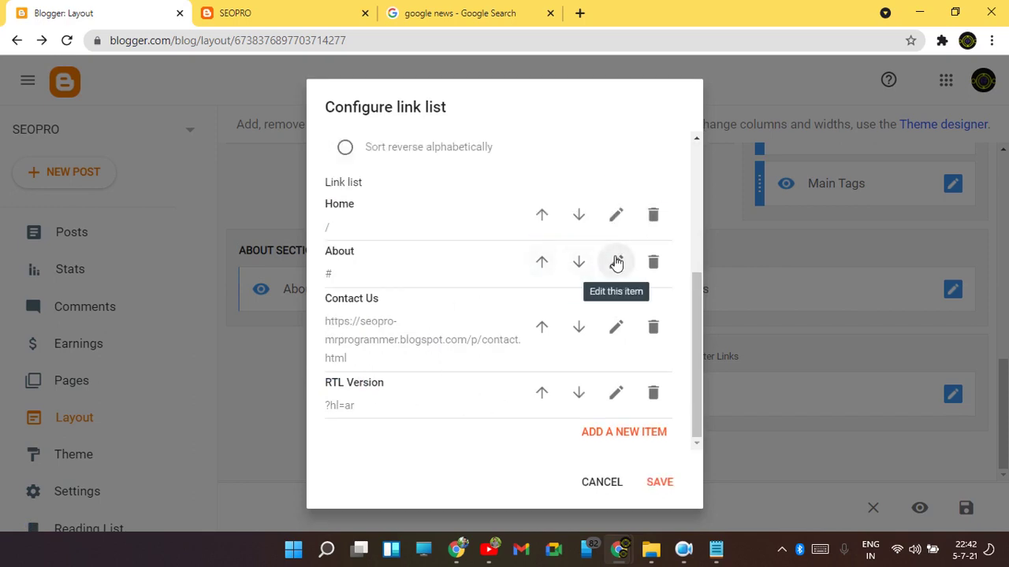
pyautogui.click(653, 394)
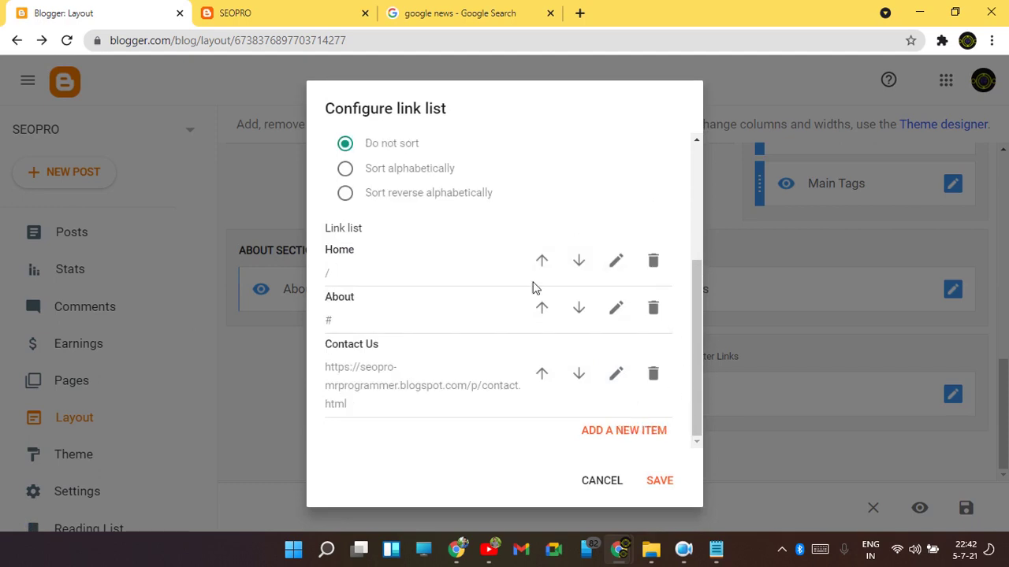
pyautogui.click(659, 482)
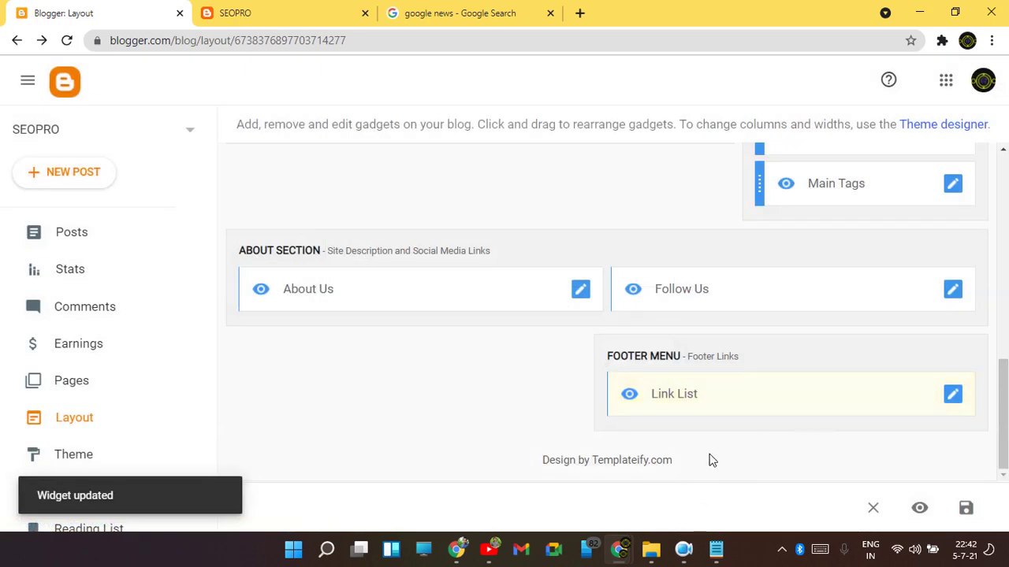
# Reload the live SEOPRO blog and check the footer menu links and the design credit.
pyautogui.scroll(10, 710, 459)
pyautogui.click(400, 11)
pyautogui.click(322, 10)
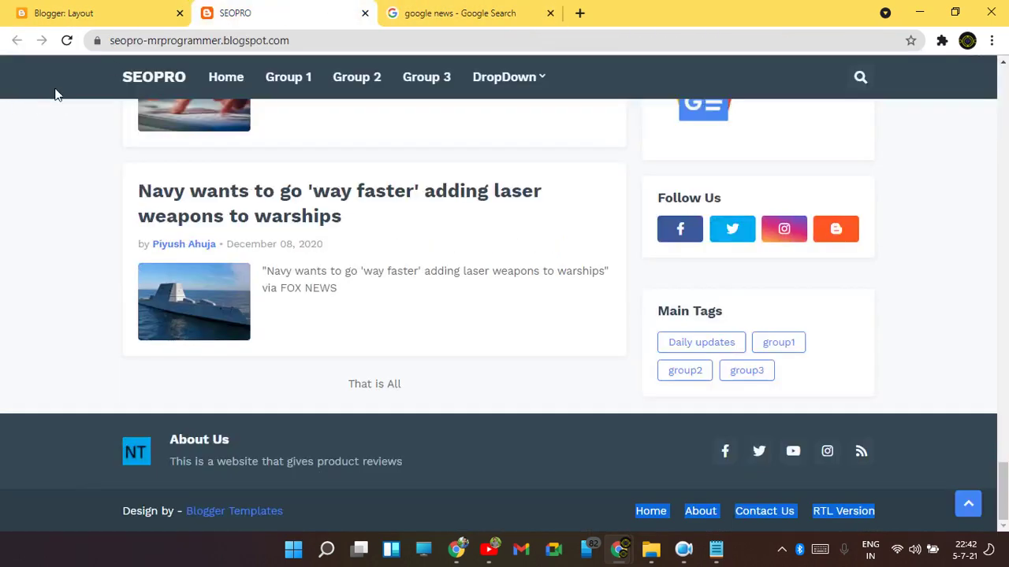
pyautogui.click(66, 41)
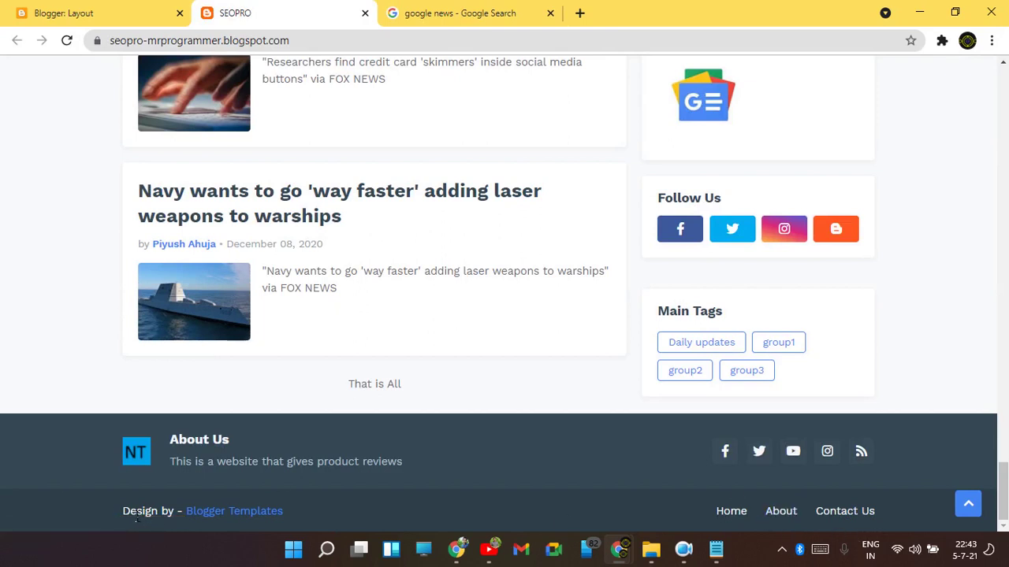
pyautogui.moveTo(136, 517); pyautogui.dragTo(293, 517)
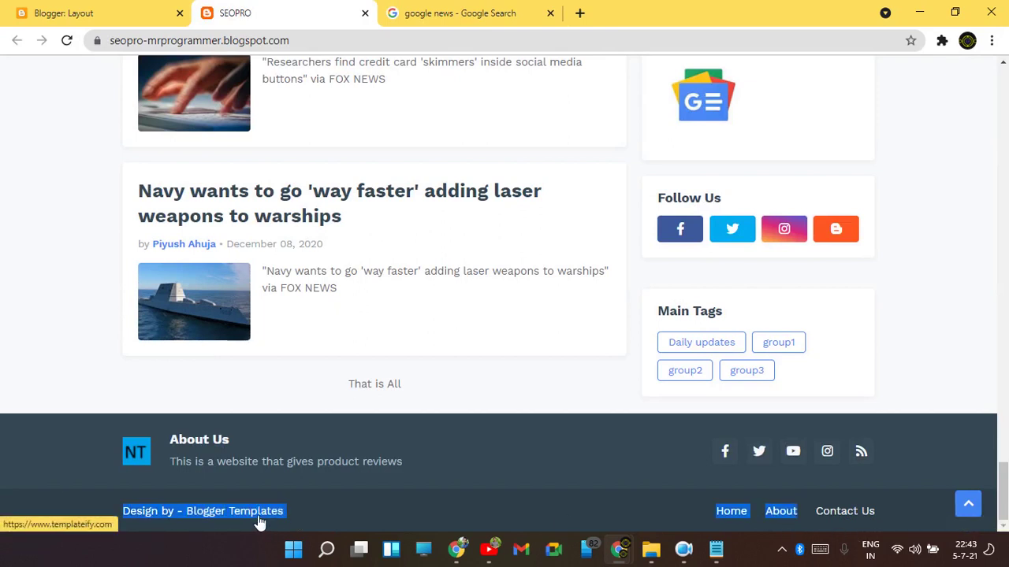
# Open the blog theme's HTML code for editing and close the Google News search page.
pyautogui.hotkey('ctrl', 'shift', 'Tab')
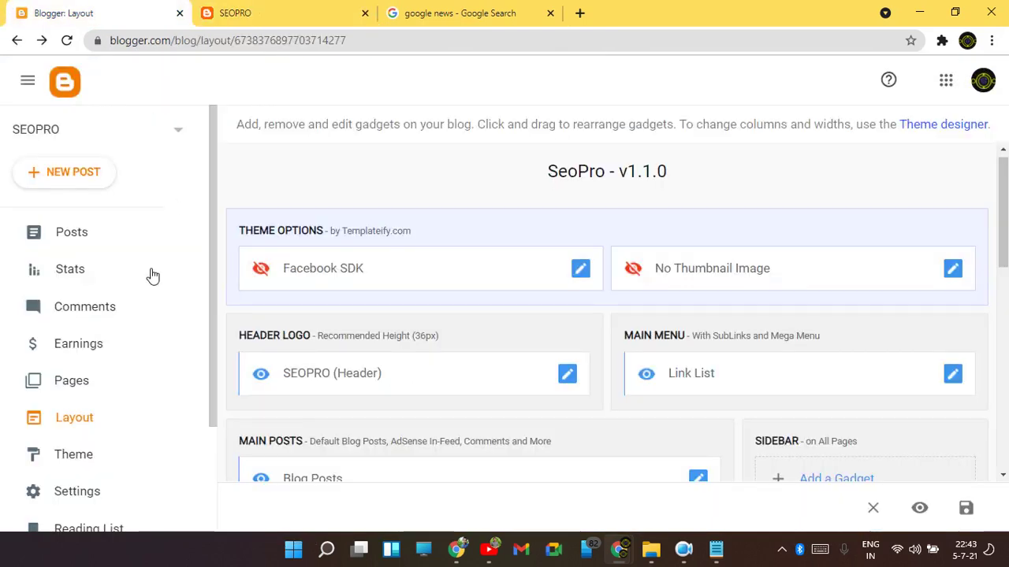
pyautogui.click(93, 455)
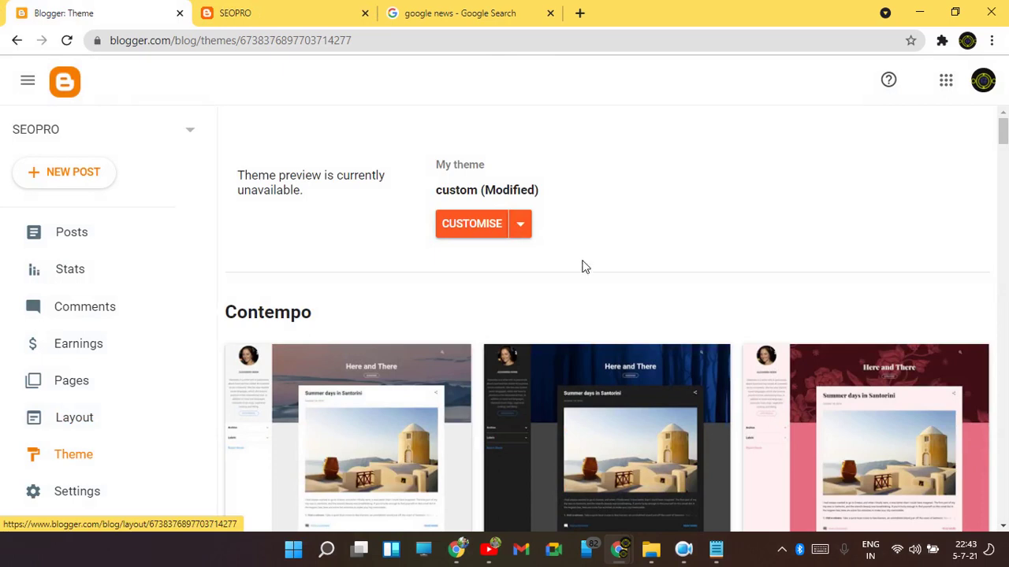
pyautogui.click(523, 226)
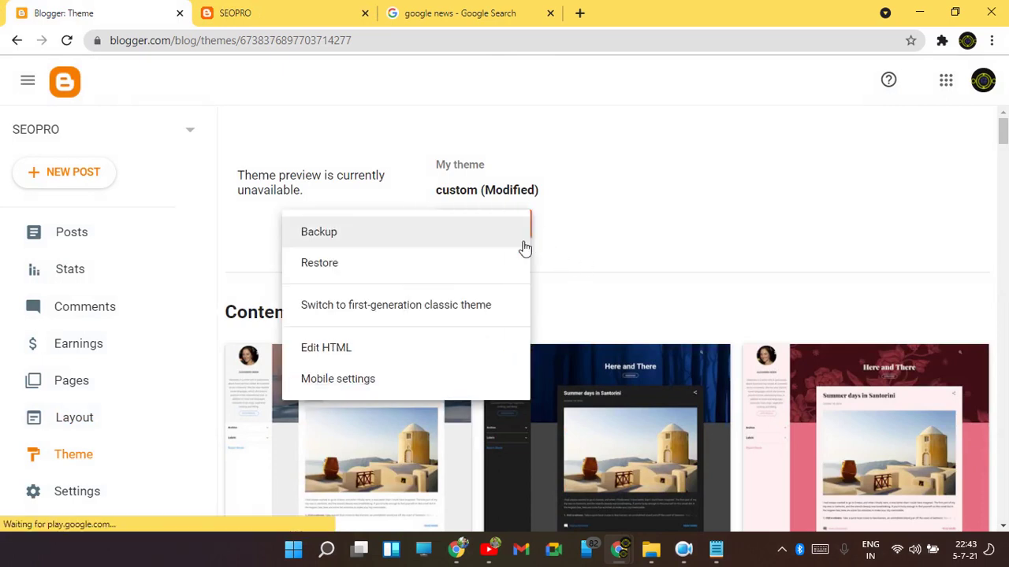
pyautogui.click(416, 347)
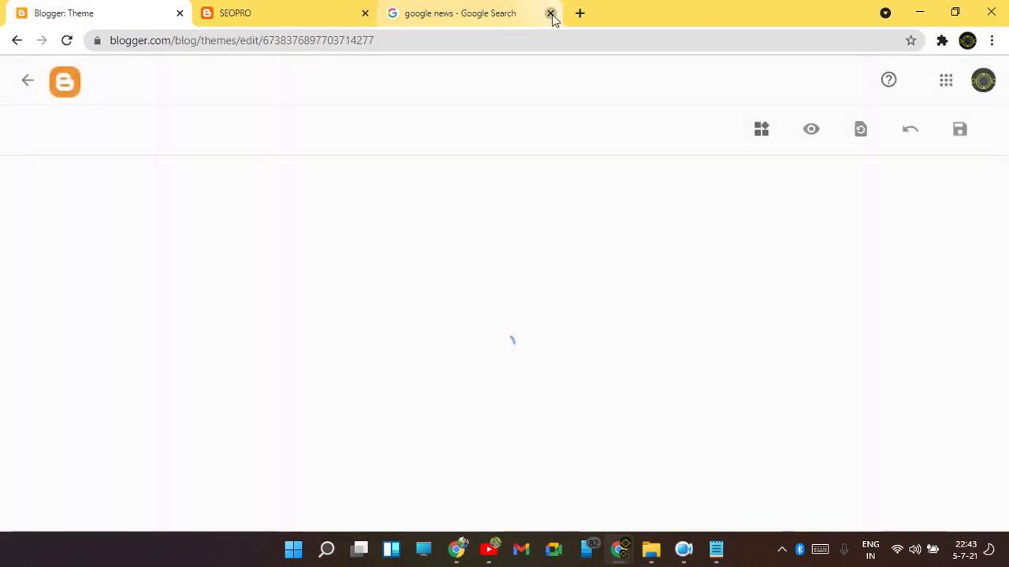
pyautogui.click(550, 12)
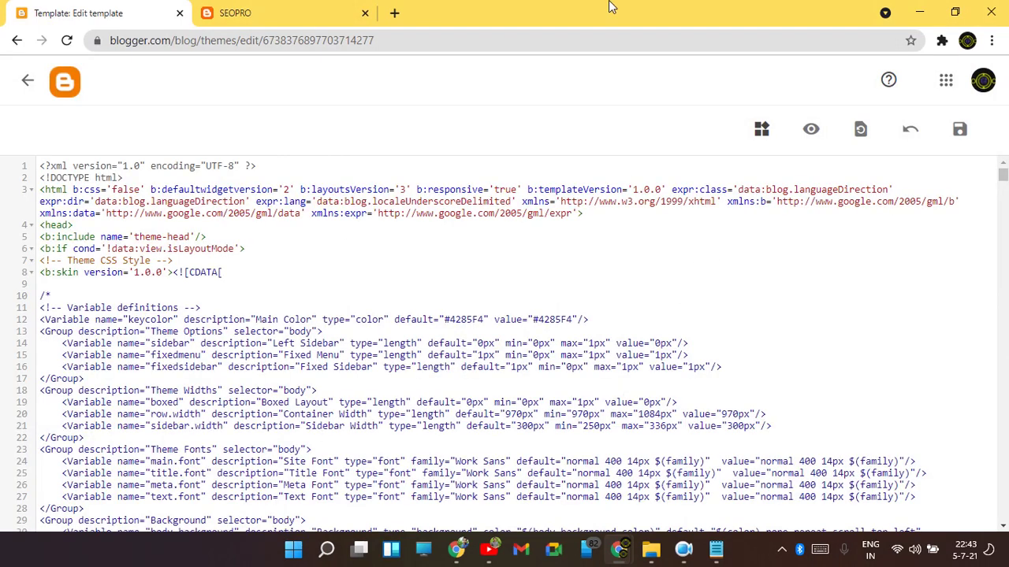
# Arrange the theme code editor and the YouTube Studio channel content list side by side.
pyautogui.doubleClick(608, 7)
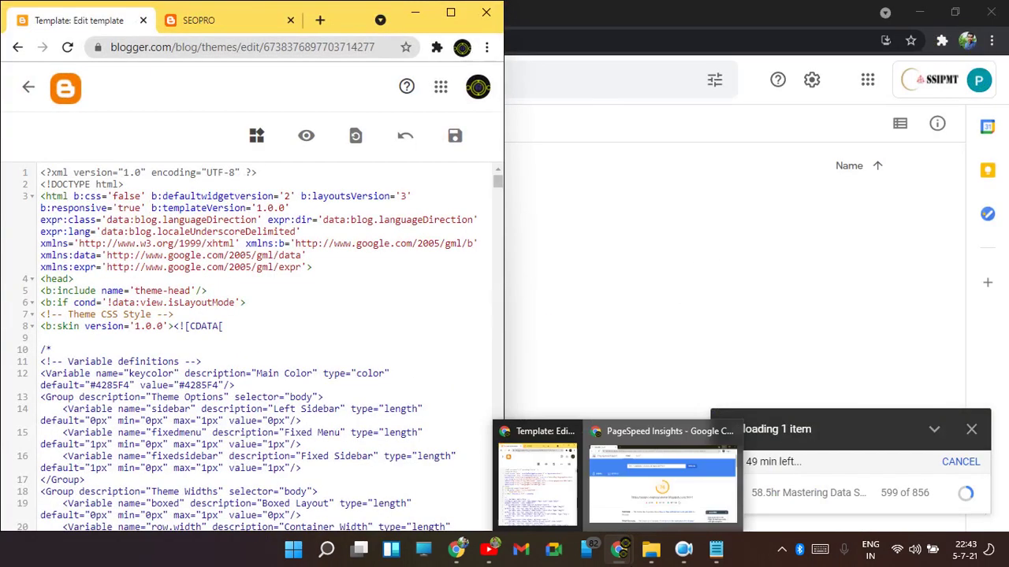
pyautogui.click(489, 549)
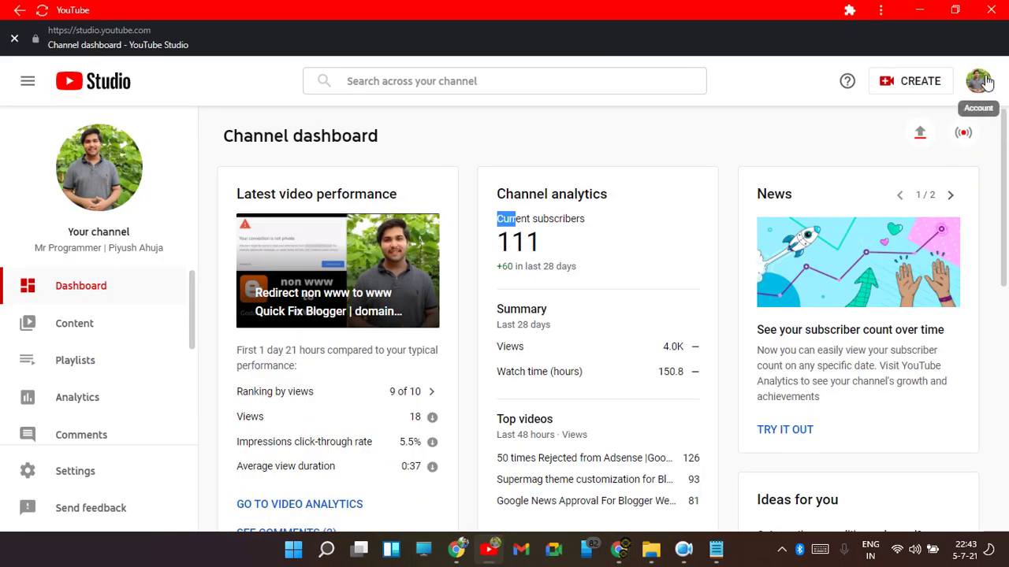
pyautogui.click(139, 323)
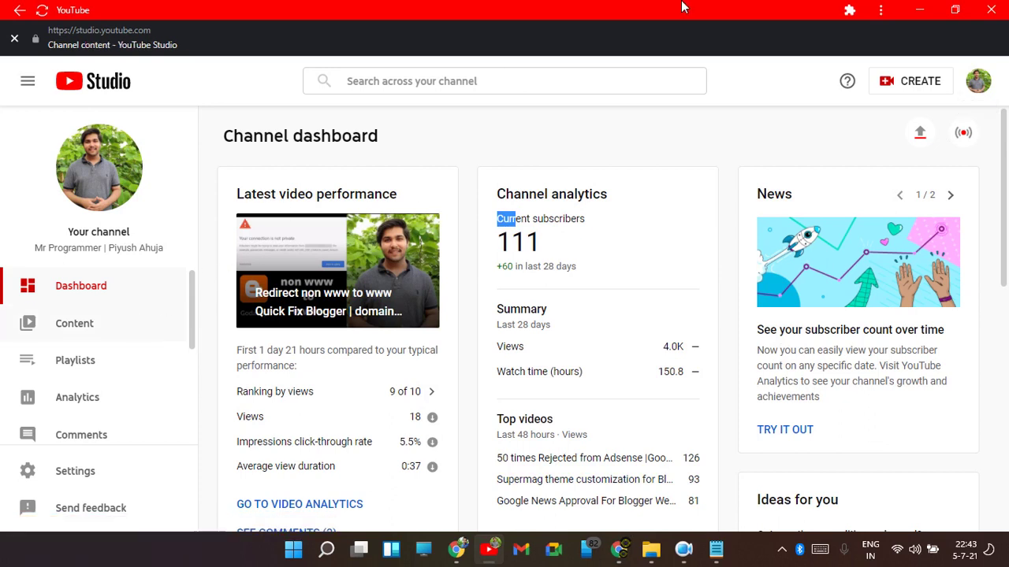
pyautogui.press('super+Right')
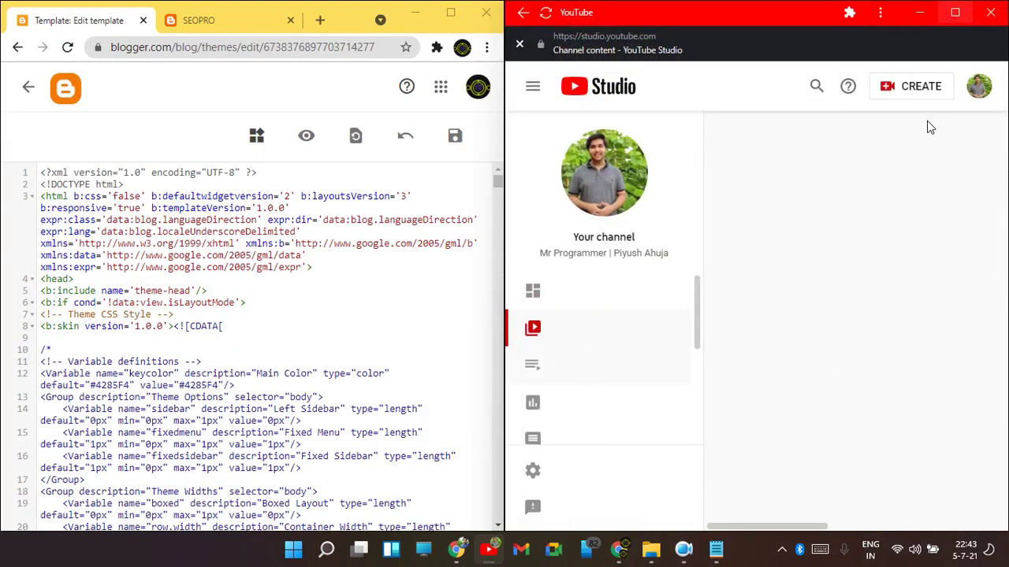
# Open the details of the "How to Remove Blogger Footer Section" video and go to its description.
pyautogui.scroll(-1, 752, 331)
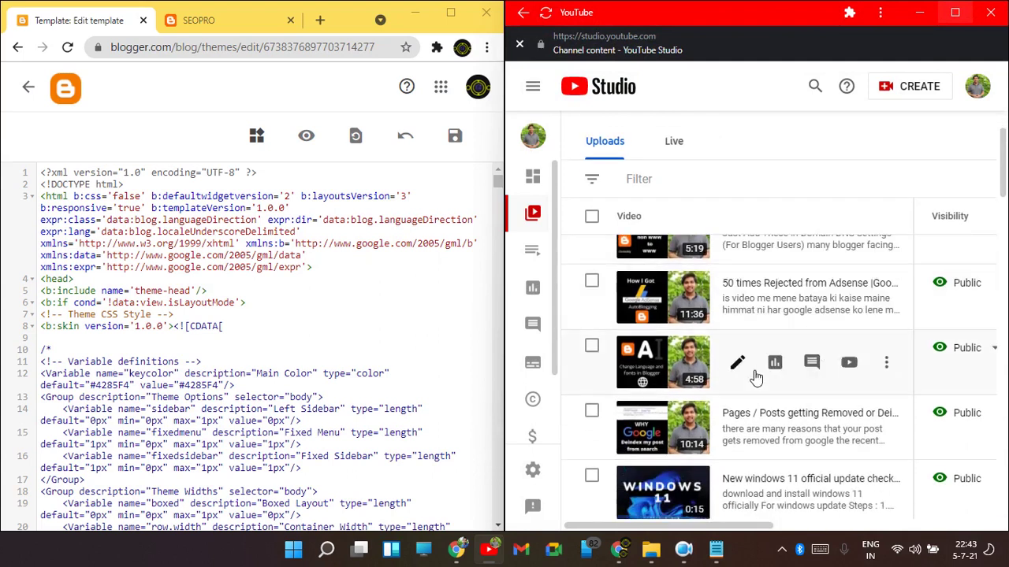
pyautogui.scroll(-1, 994, 342)
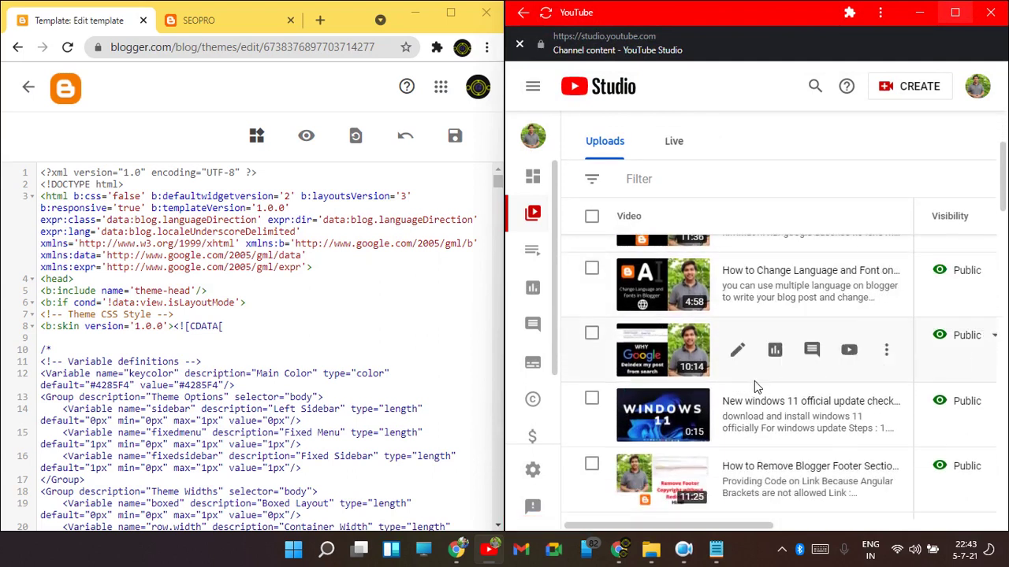
pyautogui.scroll(-1, 940, 402)
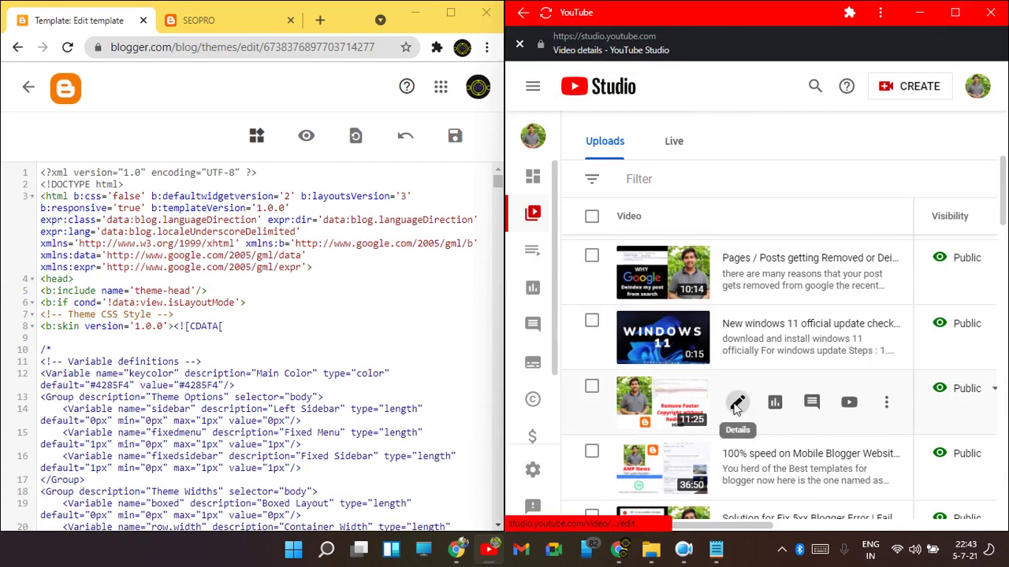
pyautogui.click(736, 405)
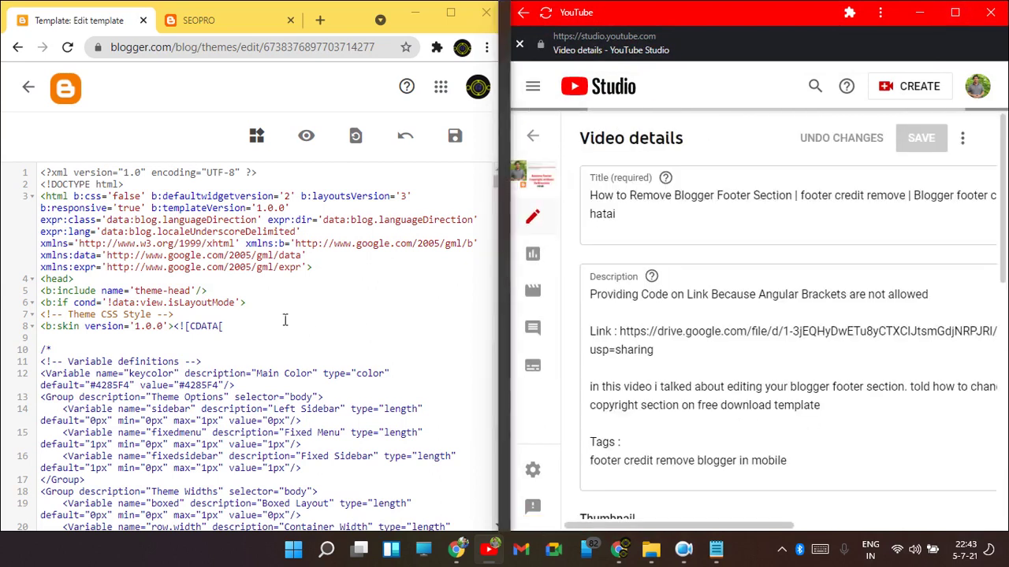
pyautogui.scroll(-2, 740, 355)
pyautogui.click(729, 280)
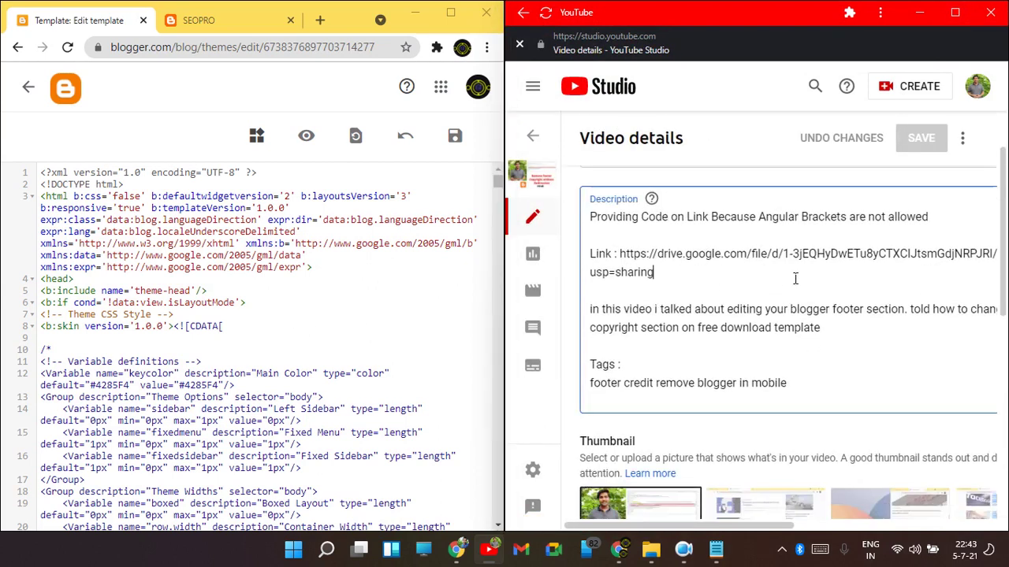
# Open the Google Drive link from the description beside the theme editor and read the footer removal instructions.
pyautogui.moveTo(700, 278); pyautogui.dragTo(620, 253)
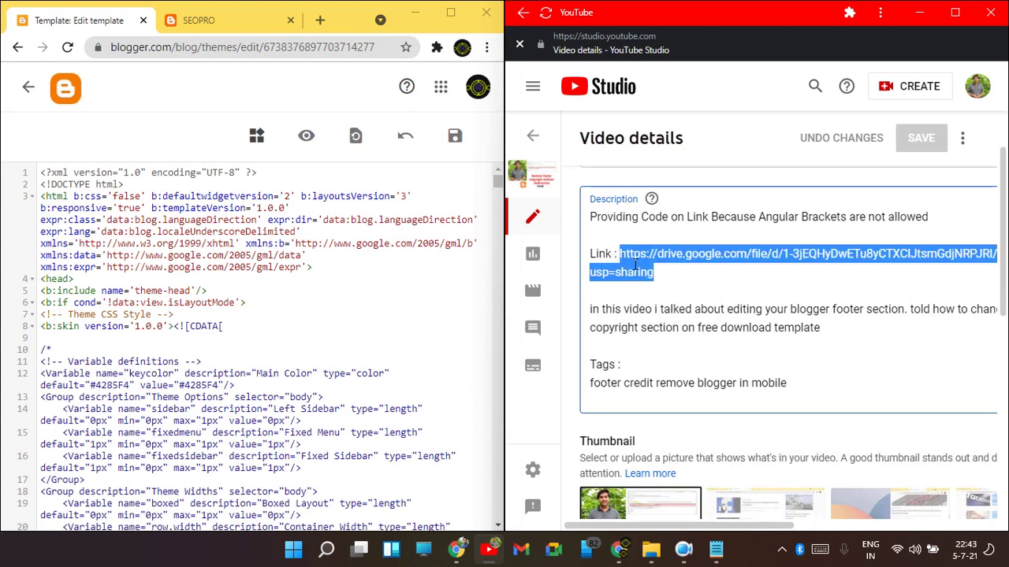
pyautogui.rightClick(635, 265)
pyautogui.click(683, 369)
pyautogui.moveTo(310, 23); pyautogui.dragTo(1007, 126)
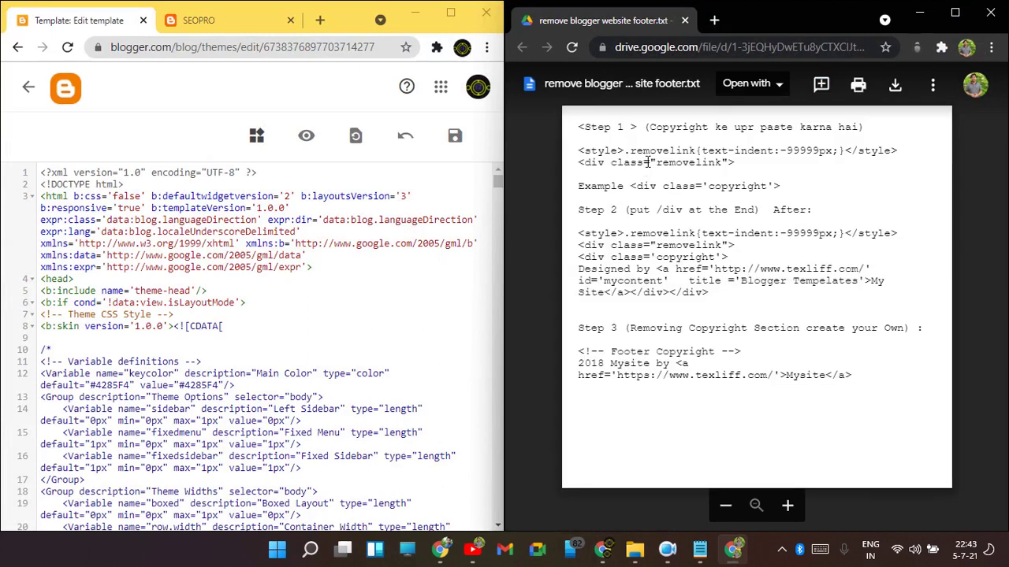
pyautogui.moveTo(648, 127); pyautogui.dragTo(855, 128)
pyautogui.click(606, 186)
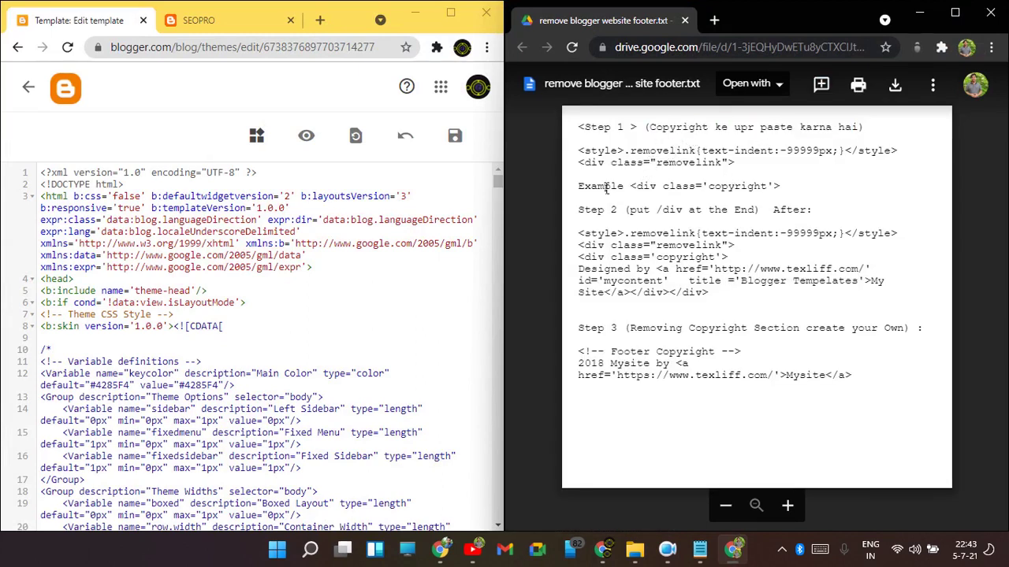
# Search the theme code for "copyright" and locate the footer-copyright div that holds the design credit.
pyautogui.click(323, 233)
pyautogui.hotkey('ctrl', 'f')
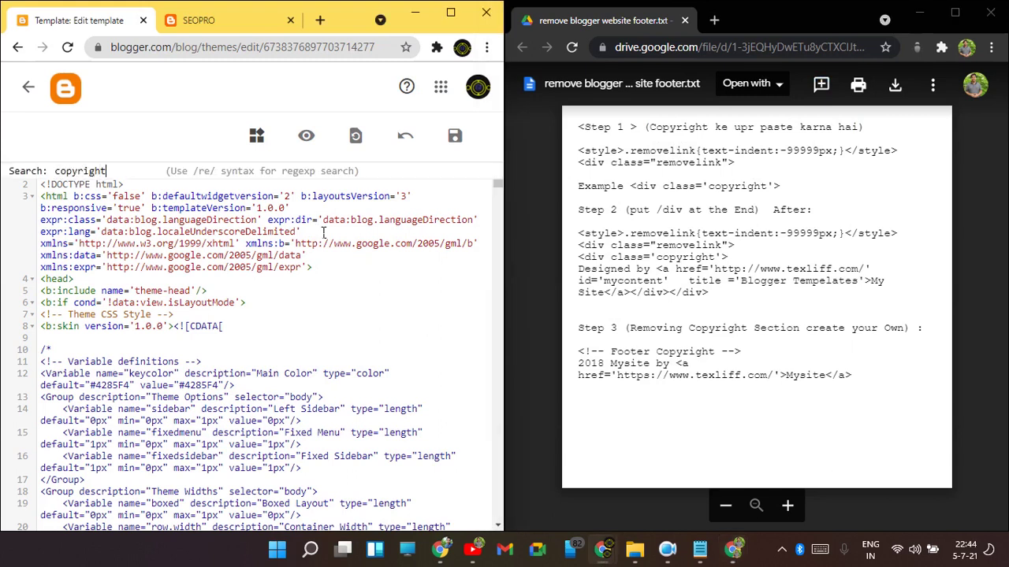
pyautogui.write('copyright')
pyautogui.press('Return')
pyautogui.press('Return')
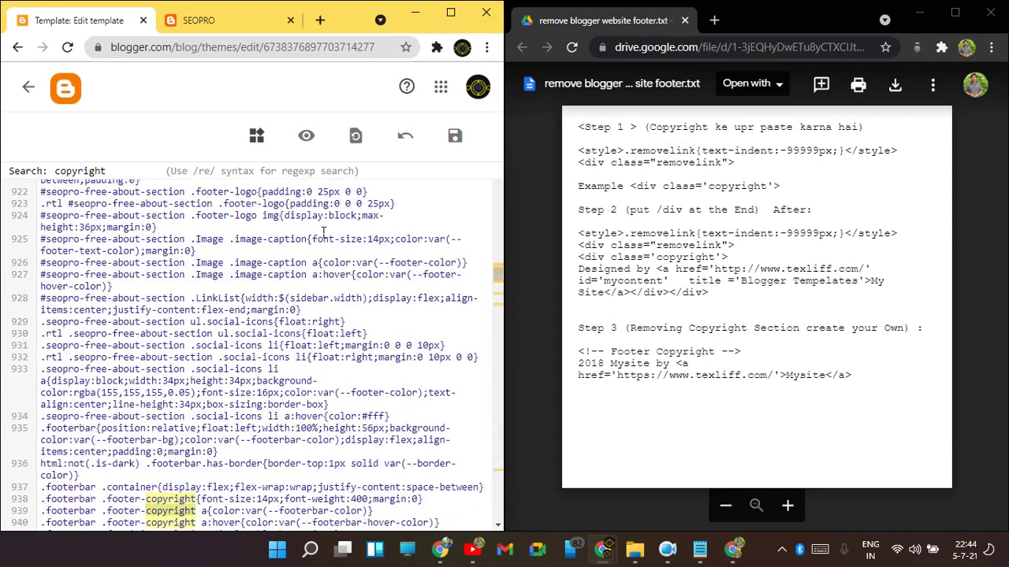
pyautogui.press('Return')
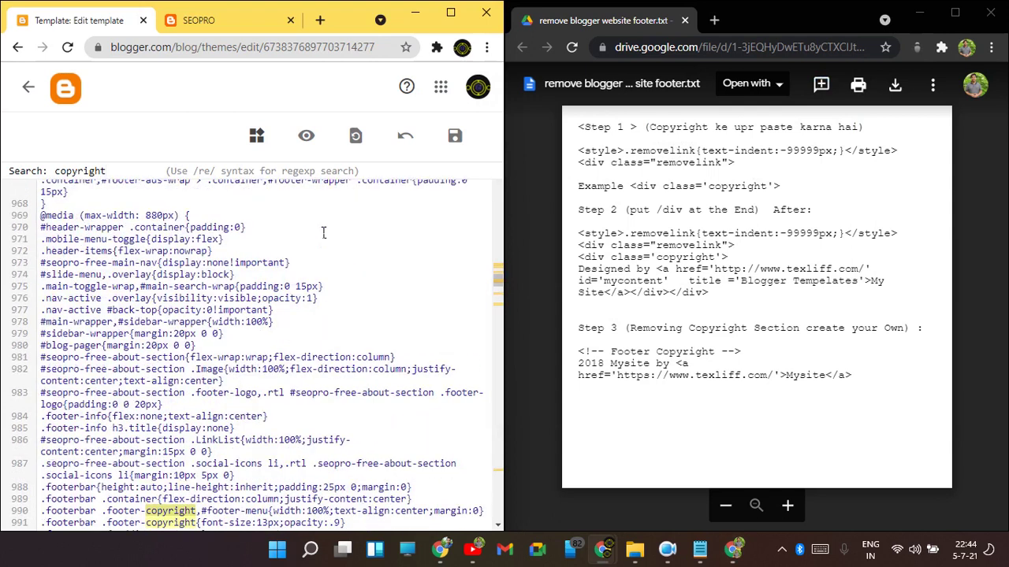
pyautogui.press('Return')
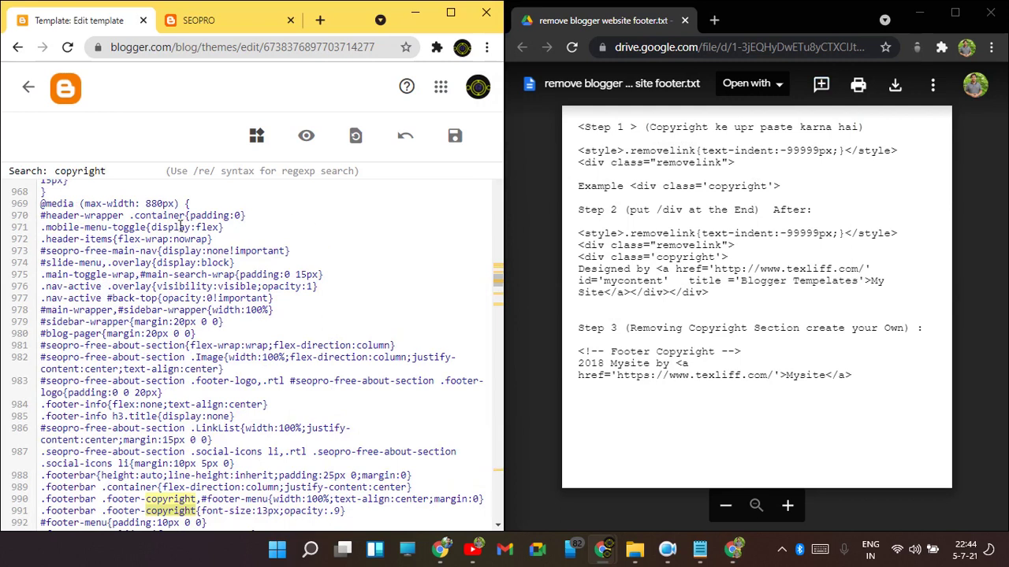
pyautogui.press('Return')
pyautogui.press('Return')
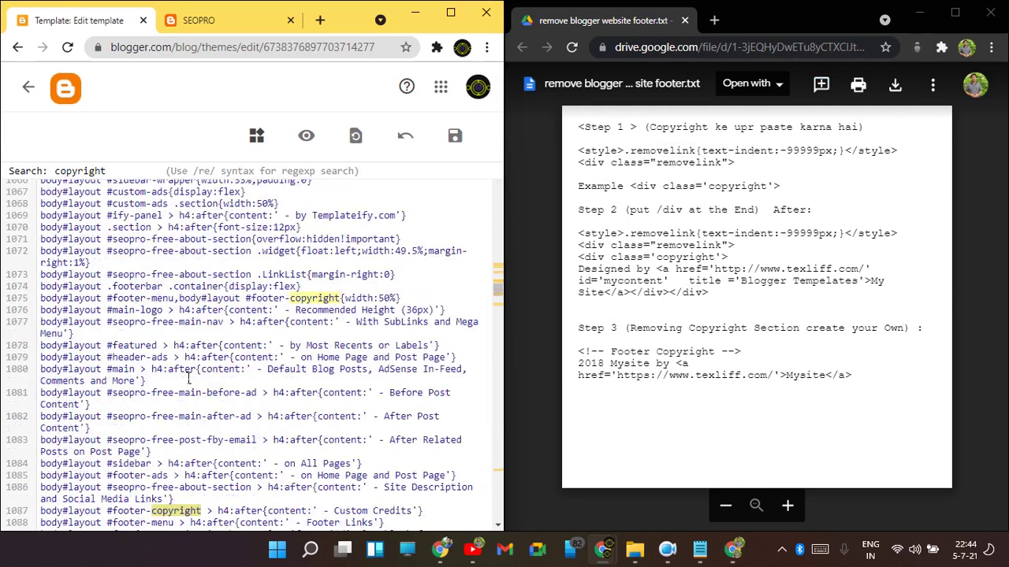
pyautogui.press('Return')
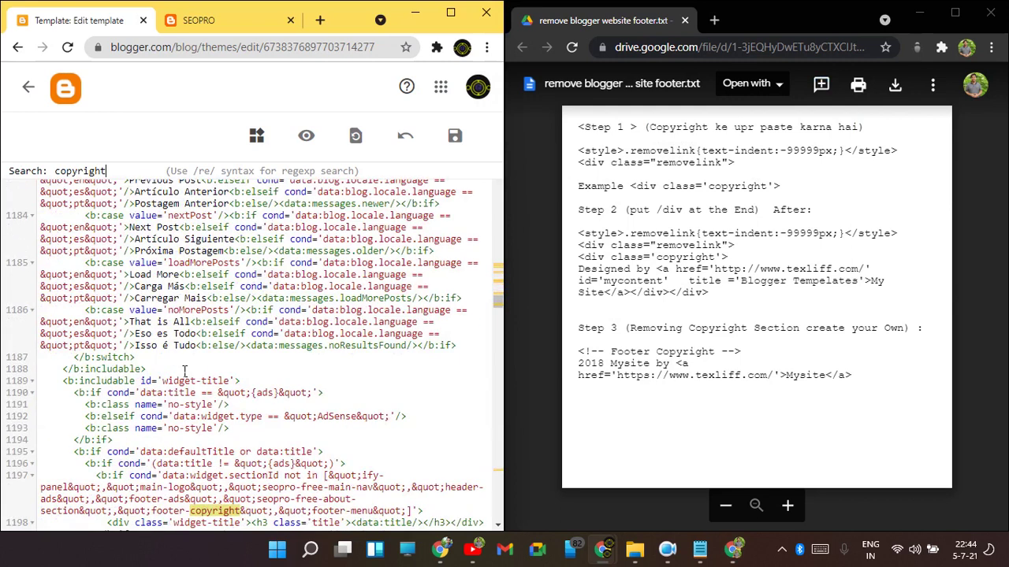
pyautogui.scroll(-2, 409, 378)
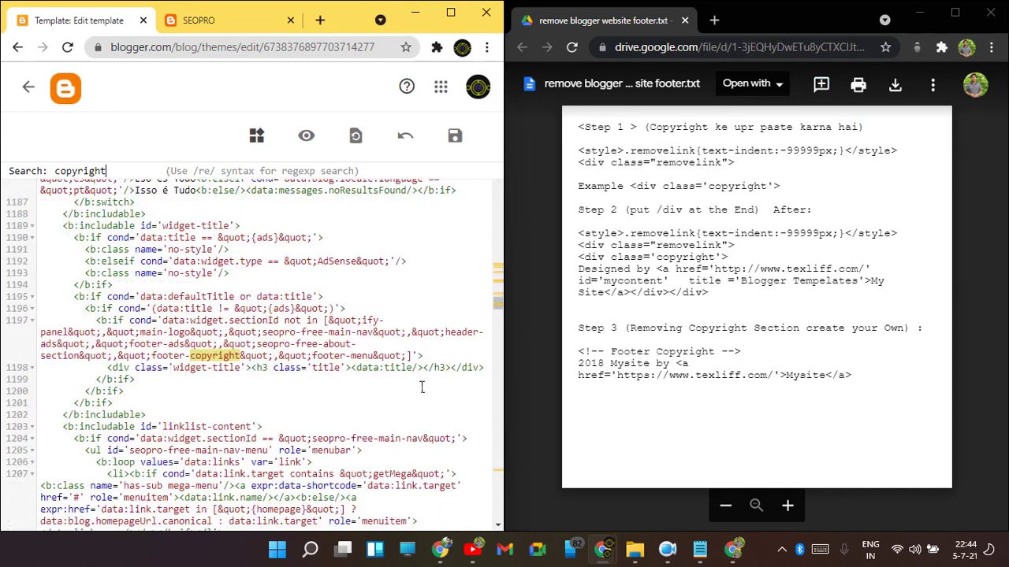
pyautogui.press('Return')
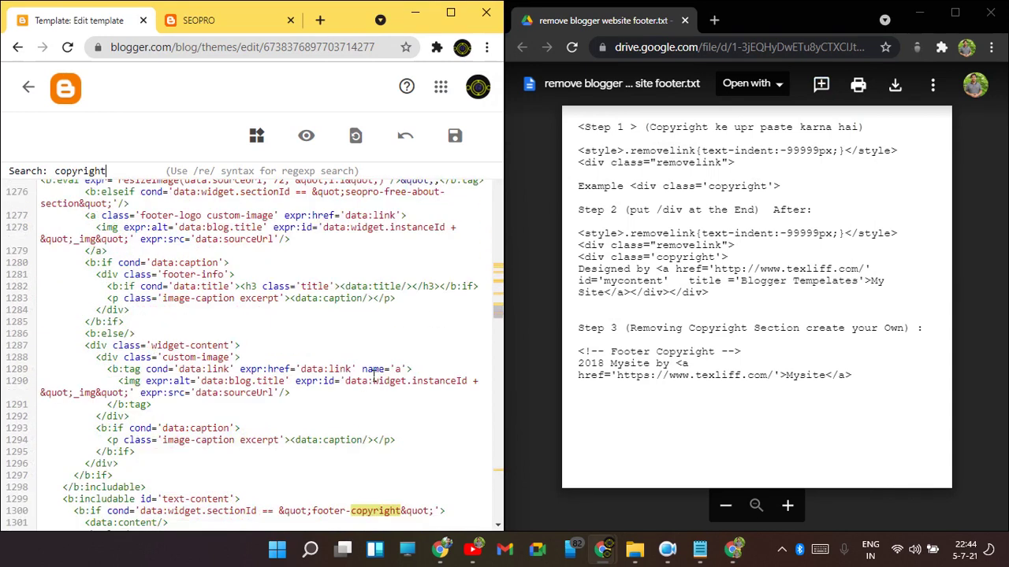
pyautogui.press('Return')
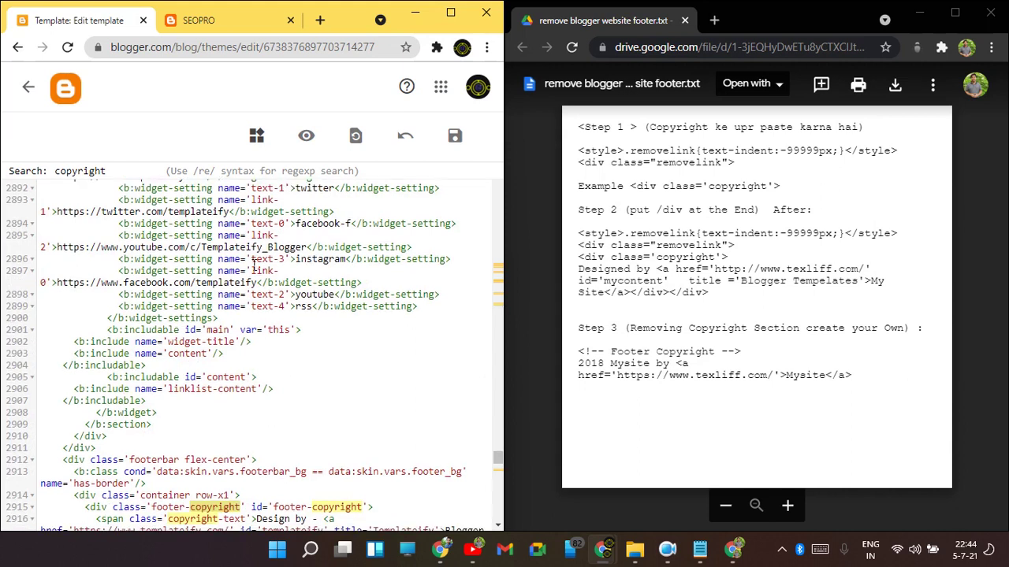
pyautogui.scroll(-2, 331, 369)
pyautogui.click(213, 356)
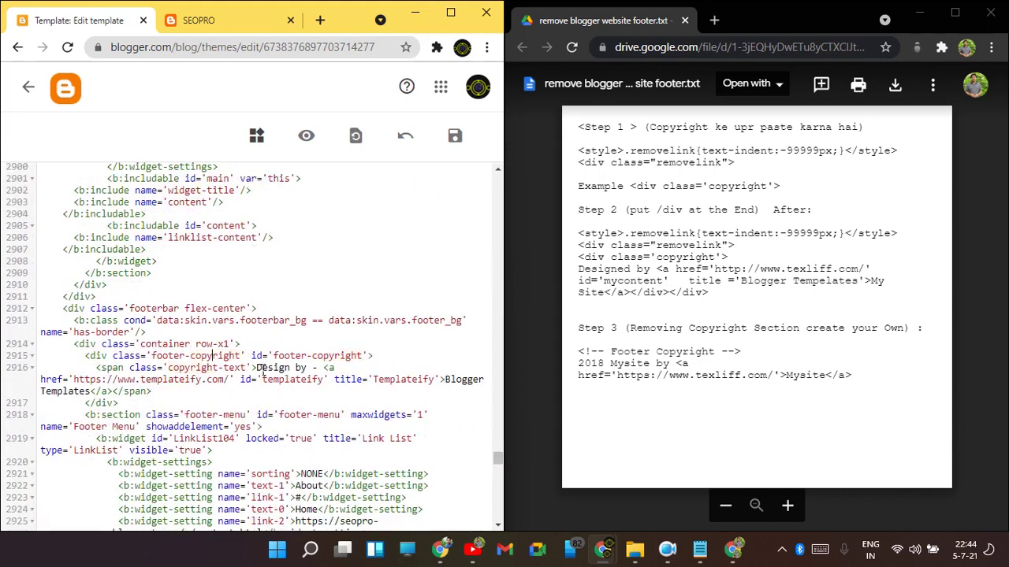
# Delete the "Design by -" text from the copyright-text span and insert two line breaks before the Templateify link.
pyautogui.moveTo(257, 369); pyautogui.dragTo(331, 375)
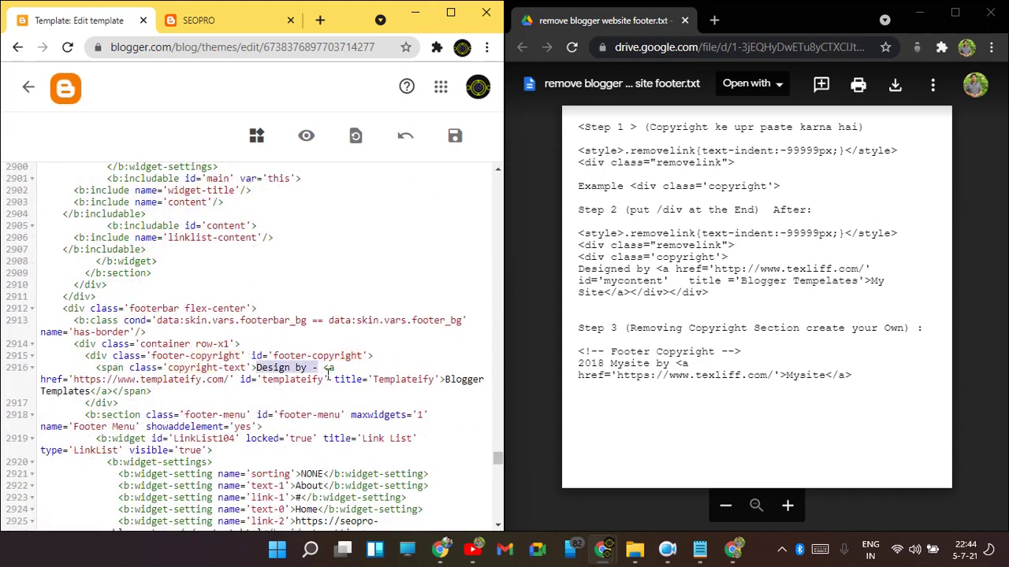
pyautogui.press('BackSpace')
pyautogui.press('Return')
pyautogui.press('Return')
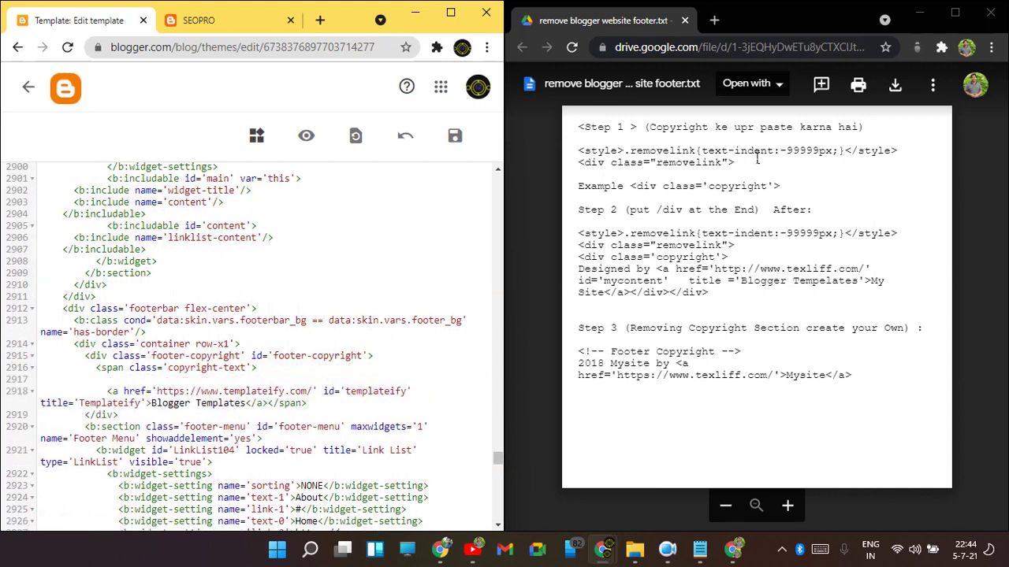
# Copy the removelink style and div lines, add blank lines above the footer-menu section, paste the code there and undo the paste.
pyautogui.moveTo(745, 162); pyautogui.dragTo(587, 162)
pyautogui.hotkey('ctrl', 'c')
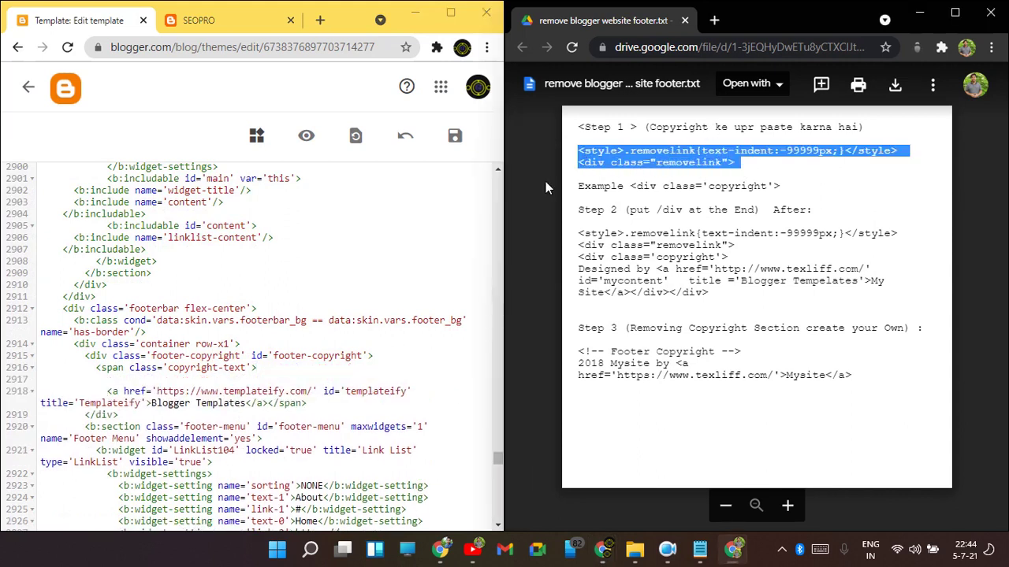
pyautogui.click(196, 404)
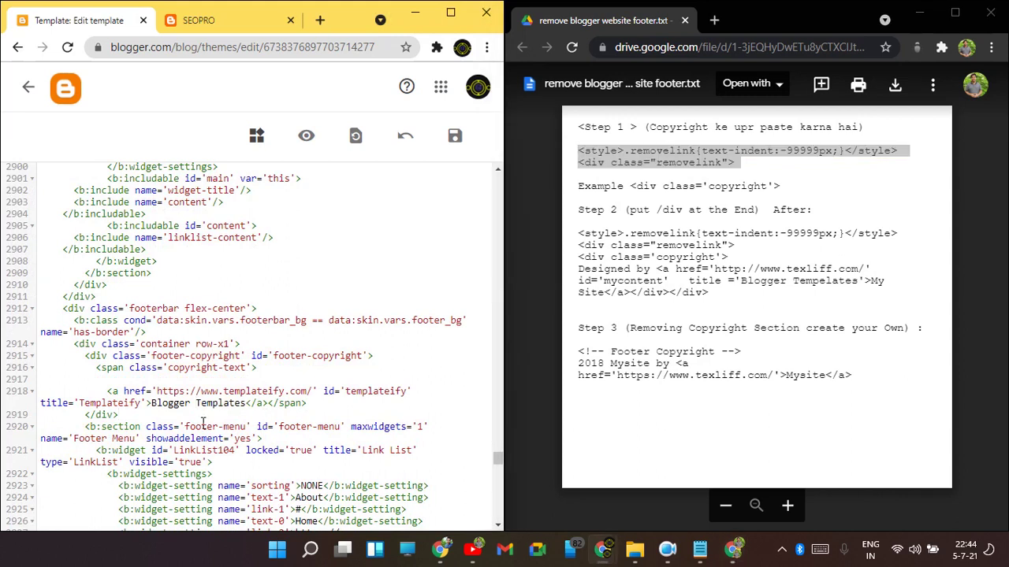
pyautogui.click(203, 424)
pyautogui.press('Return')
pyautogui.press('Return')
pyautogui.hotkey('ctrl', 'v')
pyautogui.hotkey('ctrl', 'z')
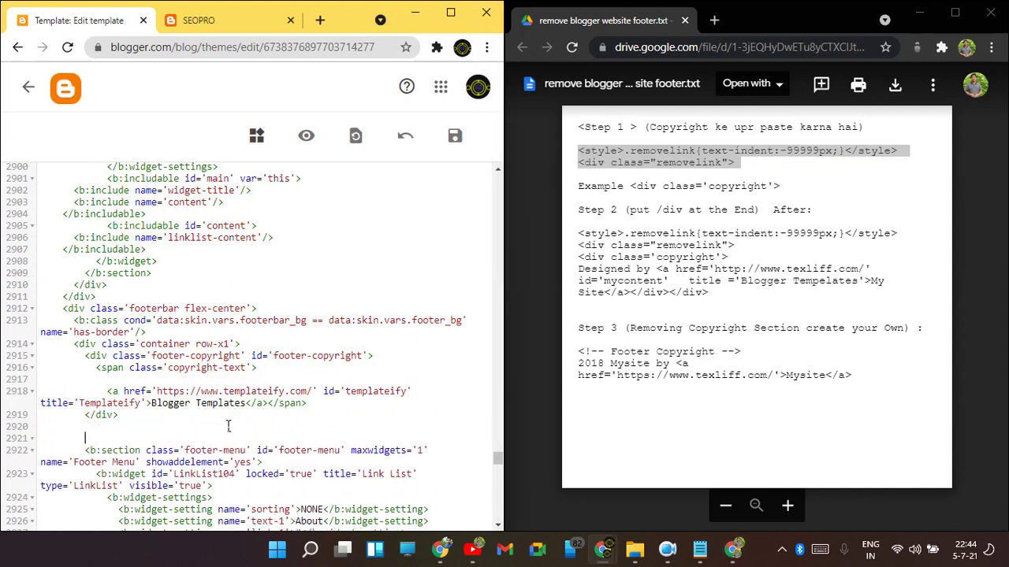
# Paste the removelink style and div lines inside the copyright-text span above the Templateify link, and undo the blank lines above the footer-menu section.
pyautogui.hotkey('ctrl', 'v')
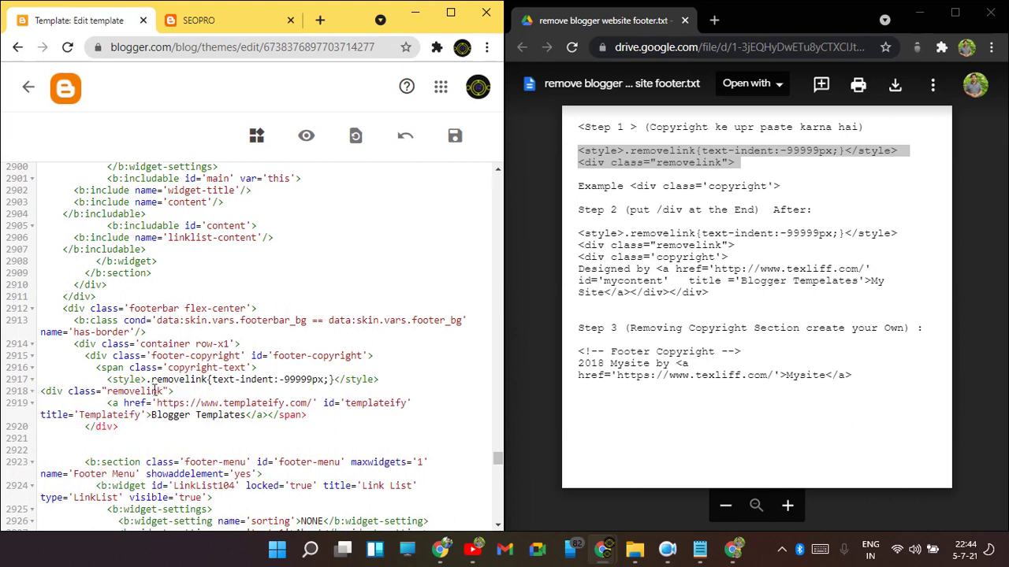
pyautogui.hotkey('shift', 'Up')
pyautogui.hotkey('shift', 'Home')
pyautogui.hotkey('ctrl', 'c')
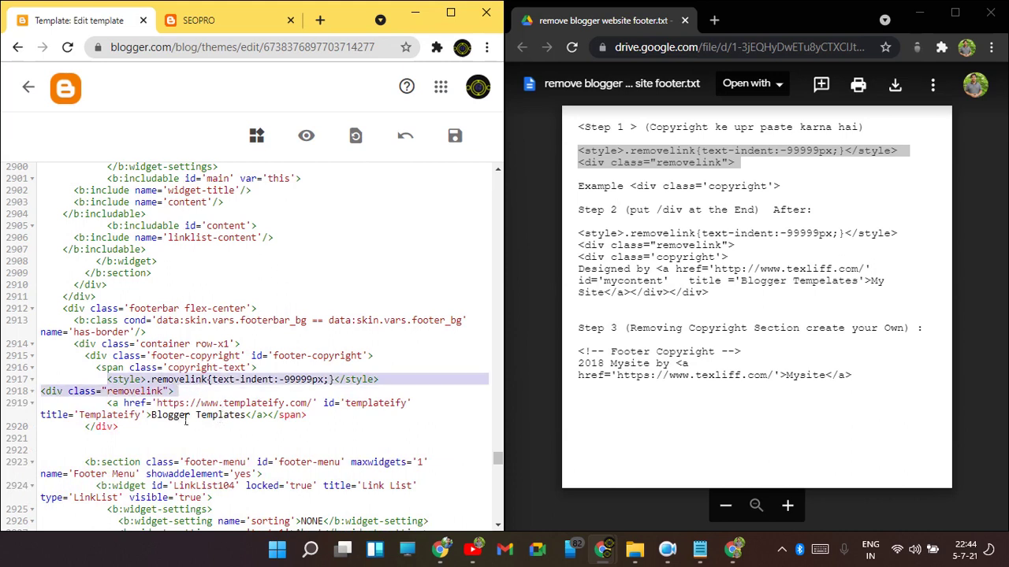
pyautogui.moveTo(323, 403); pyautogui.dragTo(419, 408)
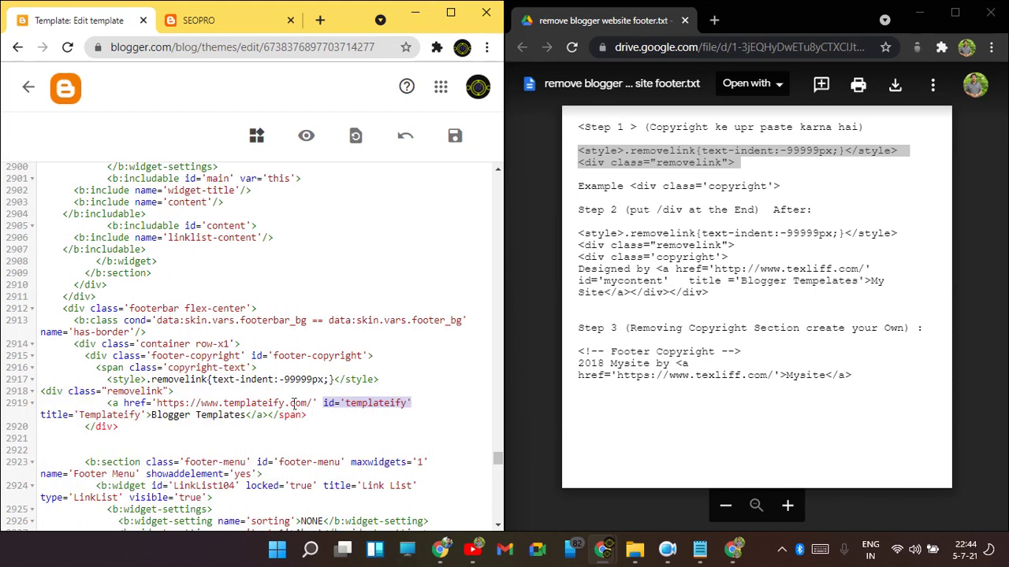
pyautogui.click(313, 432)
pyautogui.hotkey('ctrl', 'z')
pyautogui.hotkey('ctrl', 'z')
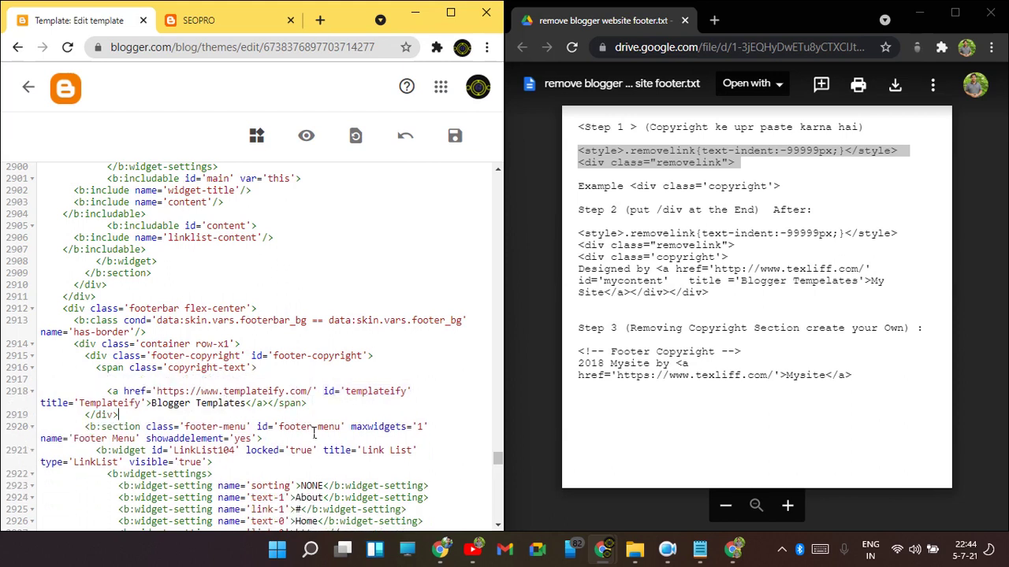
pyautogui.hotkey('ctrl', 'v')
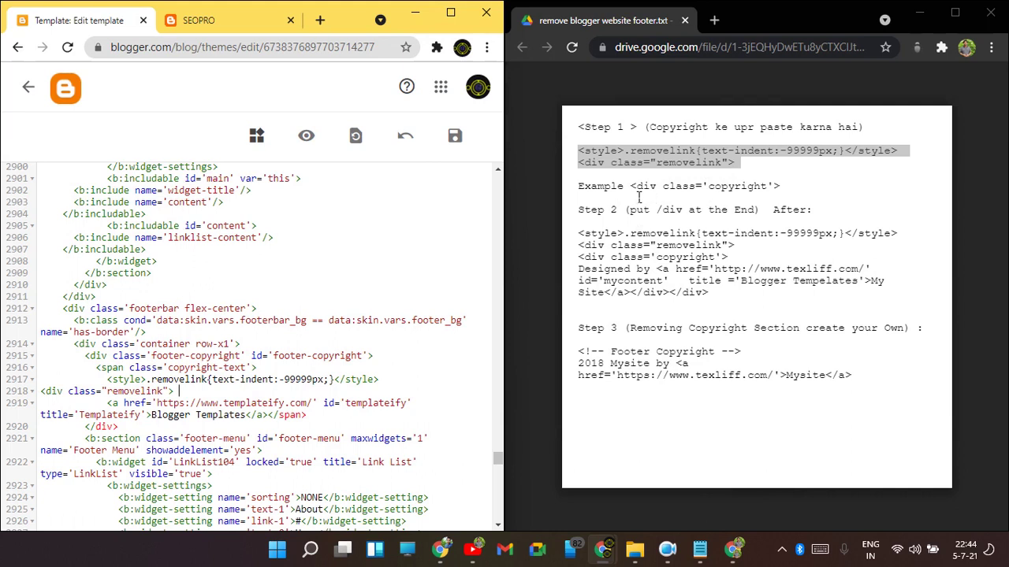
# Copy the last closing div tag from the Step 2 example and paste it after the footer-copyright div's closing tag.
pyautogui.moveTo(636, 210); pyautogui.dragTo(833, 214)
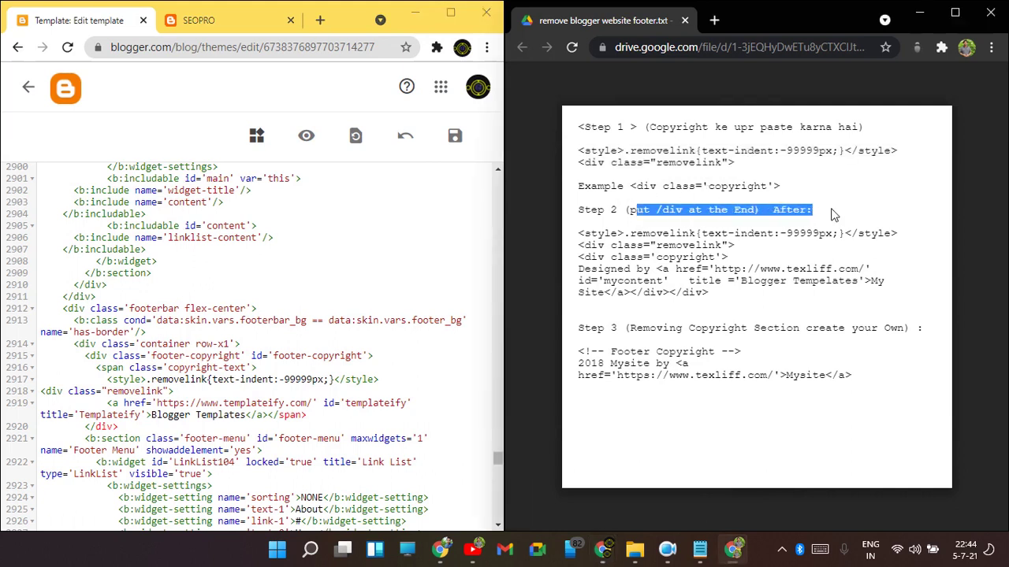
pyautogui.click(834, 214)
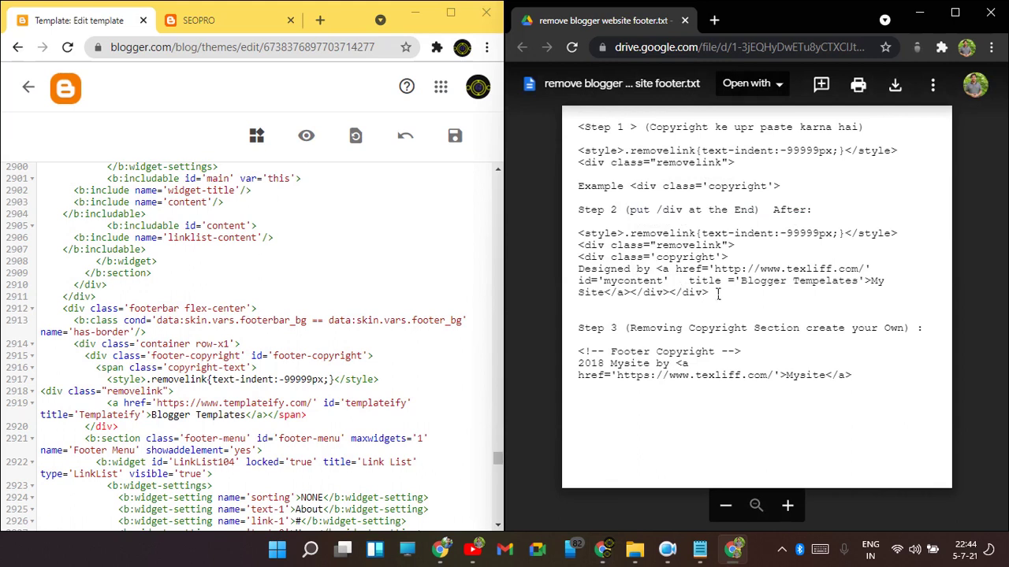
pyautogui.moveTo(714, 295); pyautogui.dragTo(670, 295)
pyautogui.hotkey('ctrl', 'c')
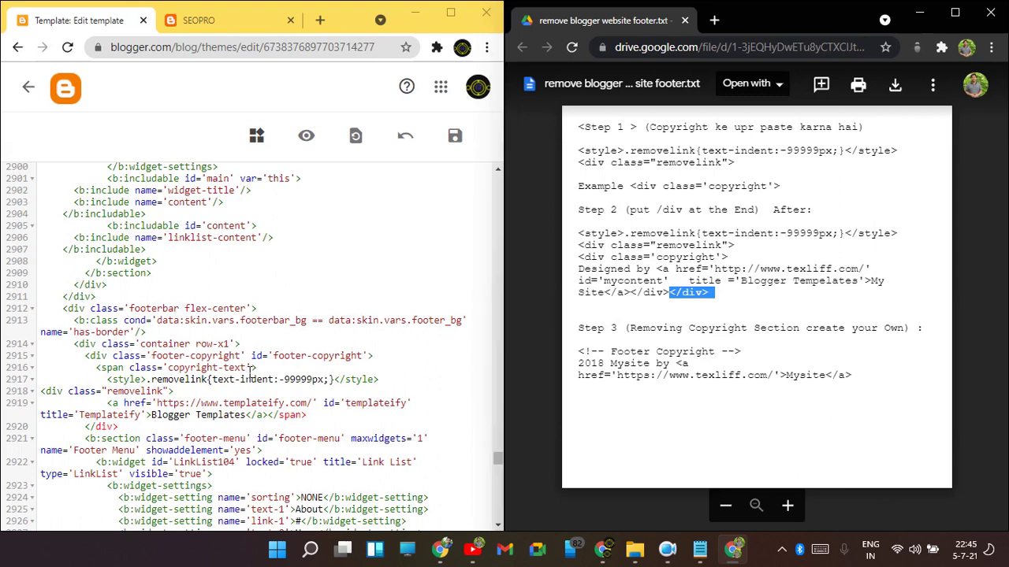
pyautogui.click(200, 396)
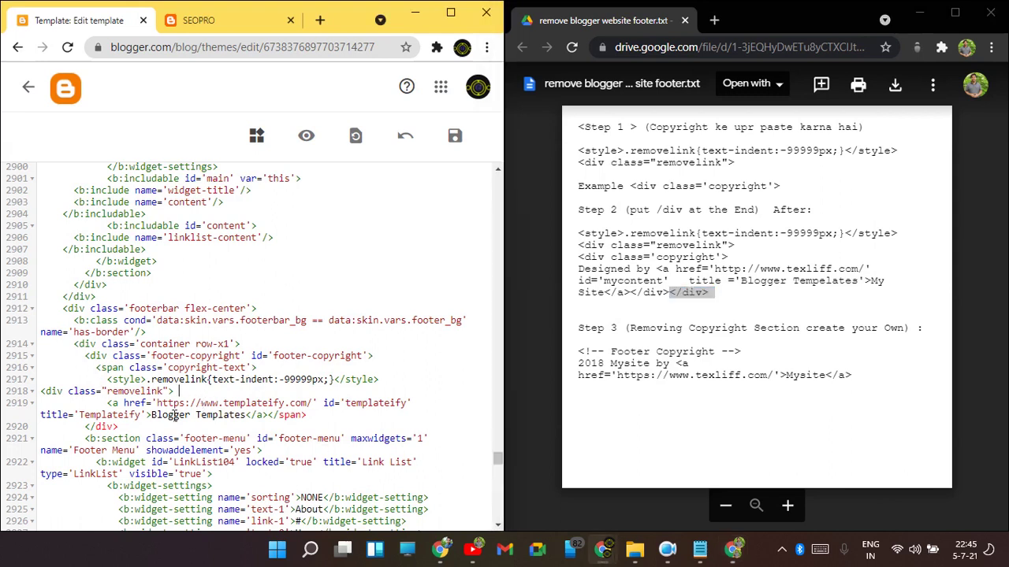
pyautogui.hotkey('ctrl', 'v')
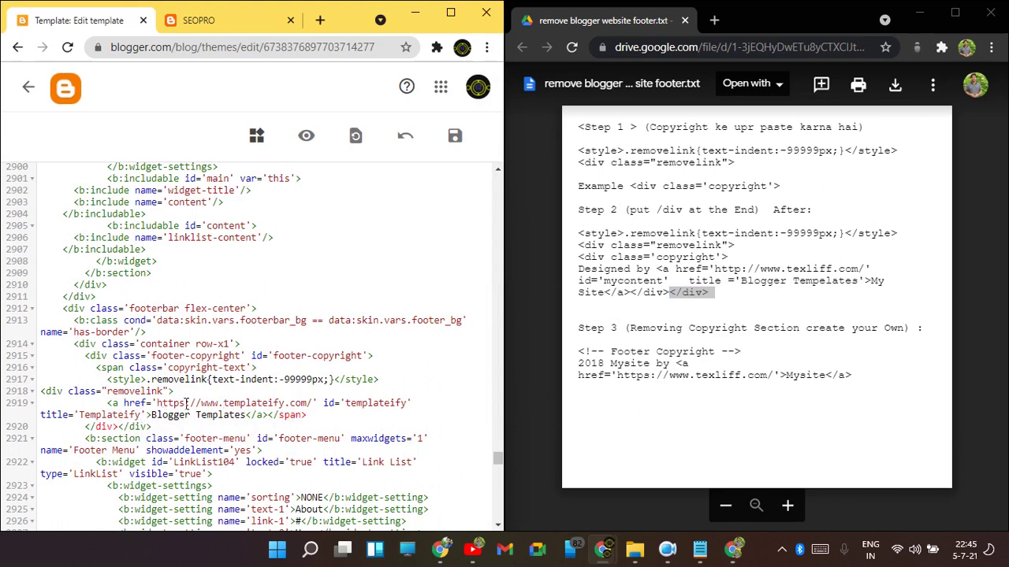
# Move the extra closing div tag to right after the Templateify link, inside the copyright-text span.
pyautogui.moveTo(108, 379); pyautogui.dragTo(386, 383)
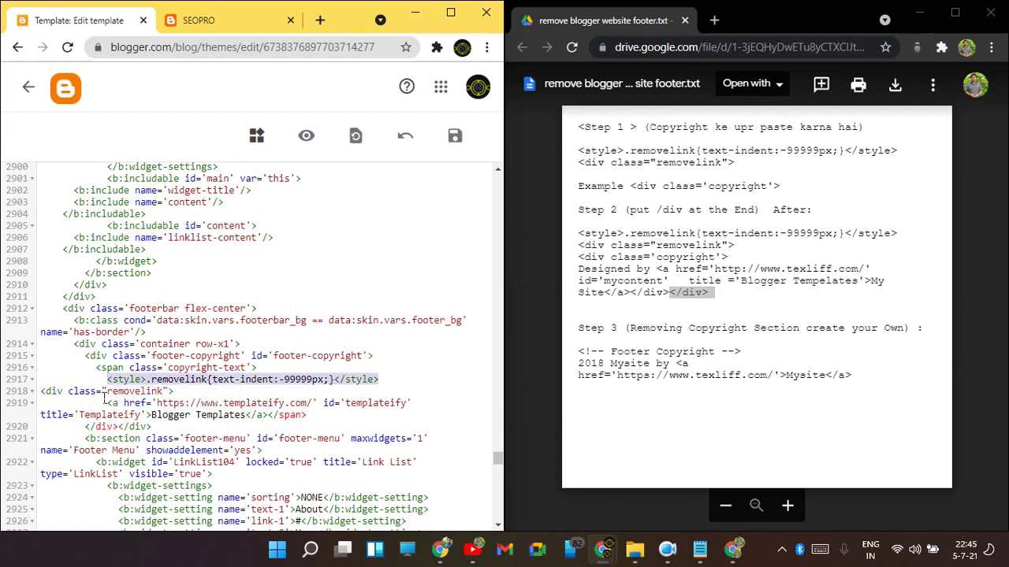
pyautogui.moveTo(108, 405); pyautogui.dragTo(238, 423)
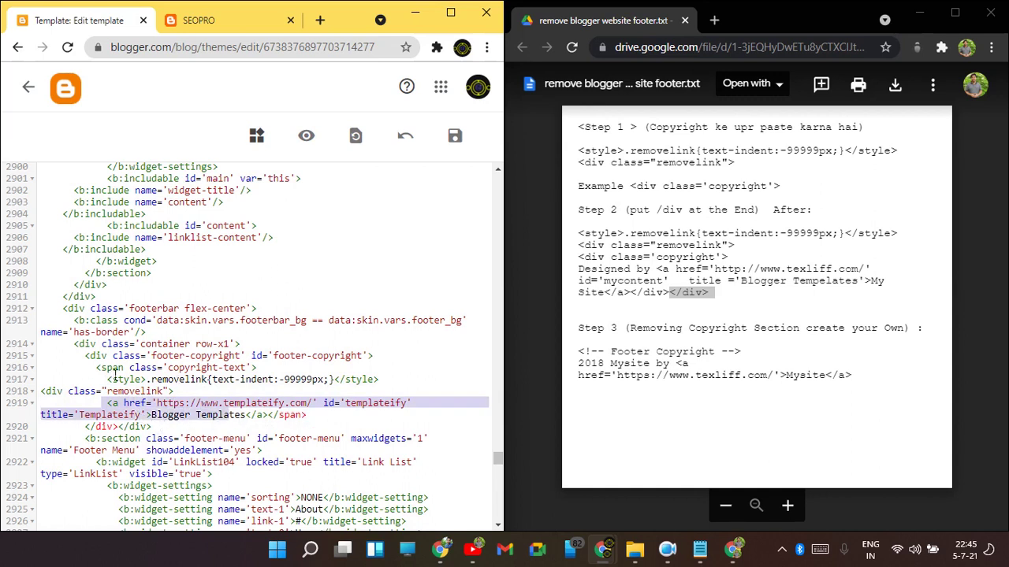
pyautogui.moveTo(96, 369)
pyautogui.mouseDown()
pyautogui.moveTo(169, 392)
pyautogui.moveTo(147, 391)
pyautogui.mouseUp()
pyautogui.moveTo(119, 428); pyautogui.dragTo(93, 430)
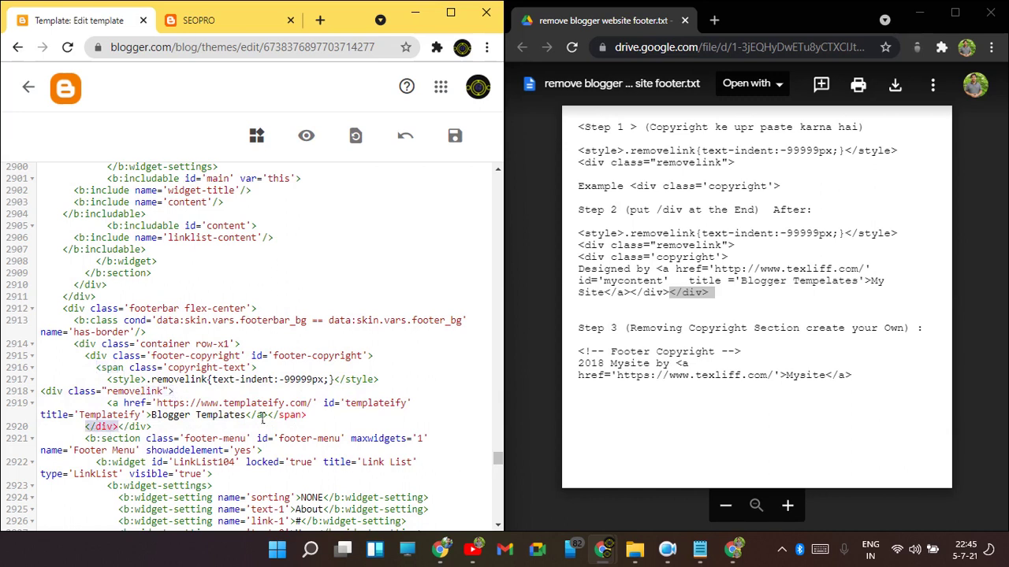
pyautogui.hotkey('ctrl', 'x')
pyautogui.hotkey('ctrl', 'v')
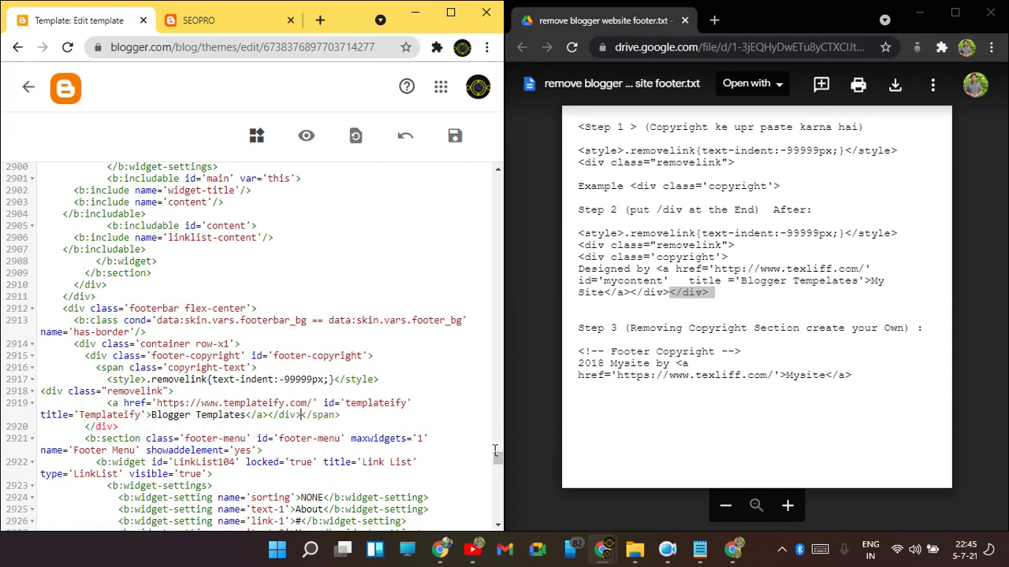
pyautogui.click(344, 402)
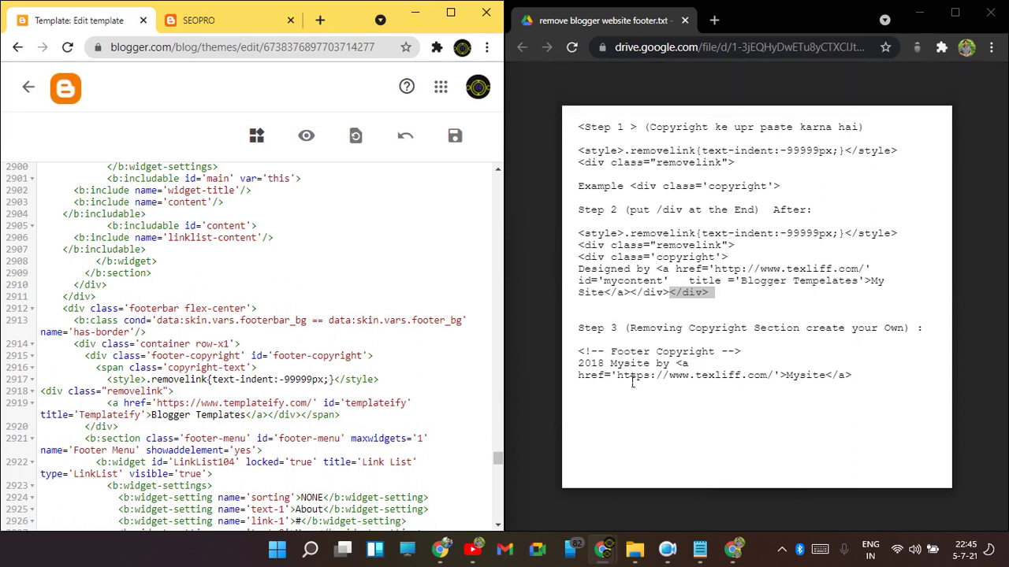
# Copy the full Step 3 Footer Copyright comment and Mysite link, and paste them on a new line at the start of the copyright-text span.
pyautogui.moveTo(578, 350); pyautogui.dragTo(869, 358)
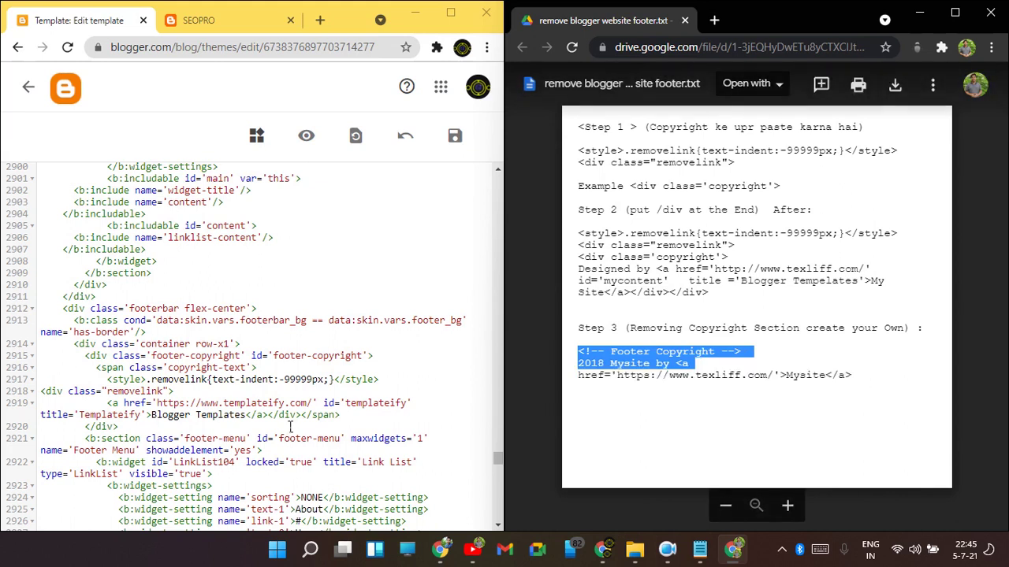
pyautogui.click(268, 368)
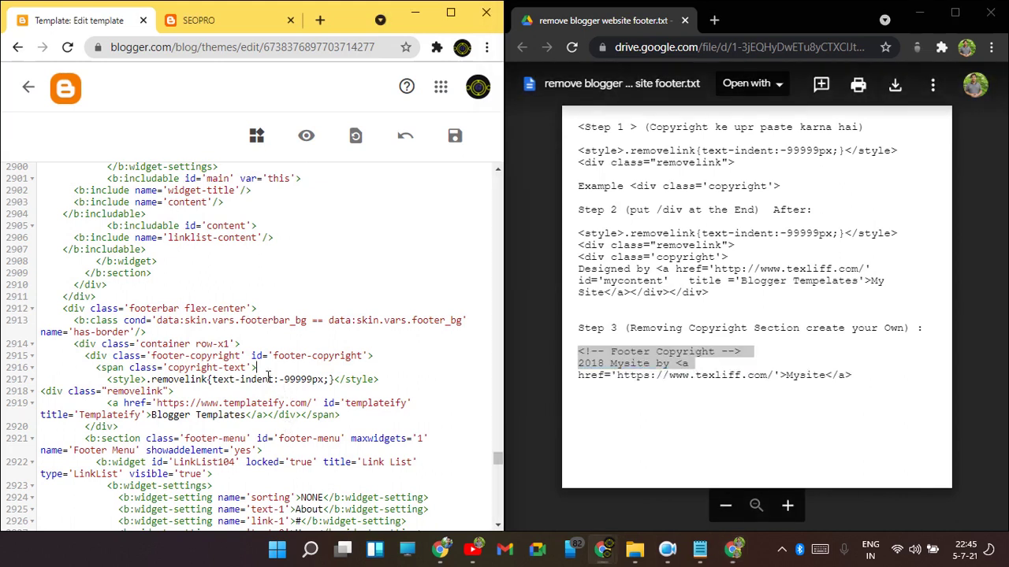
pyautogui.press('Return')
pyautogui.hotkey('ctrl', 'v')
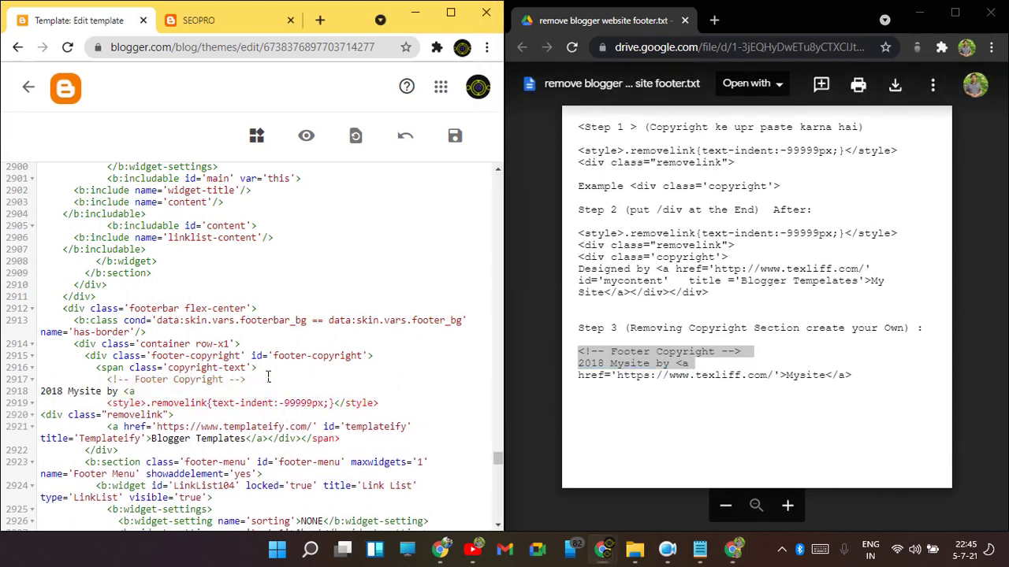
pyautogui.hotkey('ctrl', 'z')
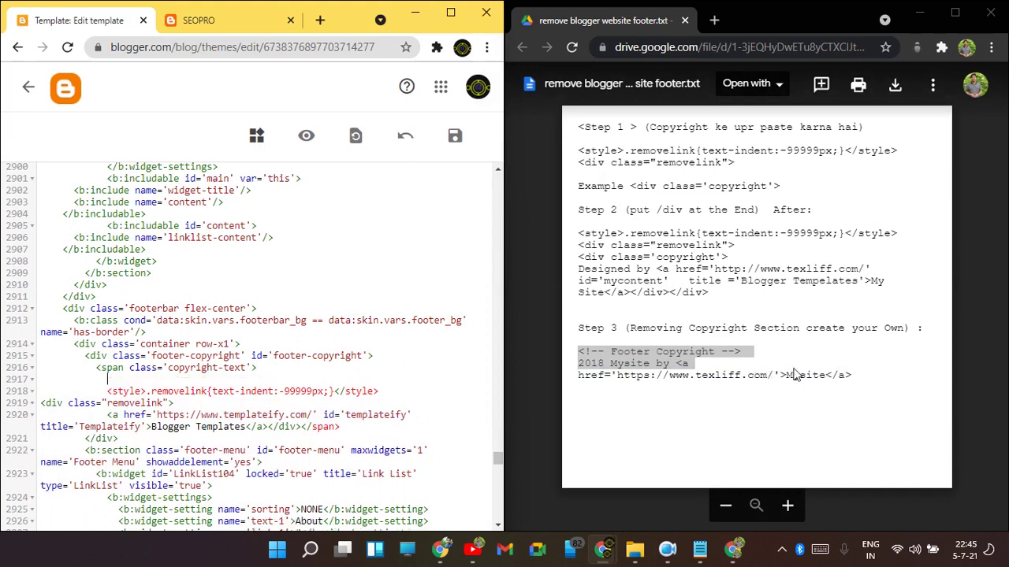
pyautogui.moveTo(864, 380); pyautogui.dragTo(587, 359)
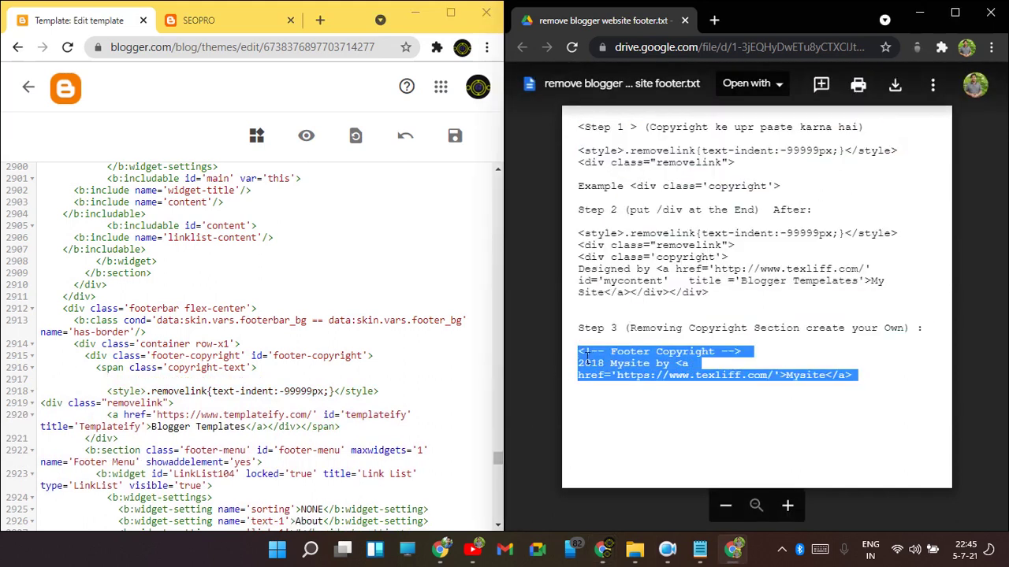
pyautogui.click(168, 380)
pyautogui.hotkey('ctrl', 'v')
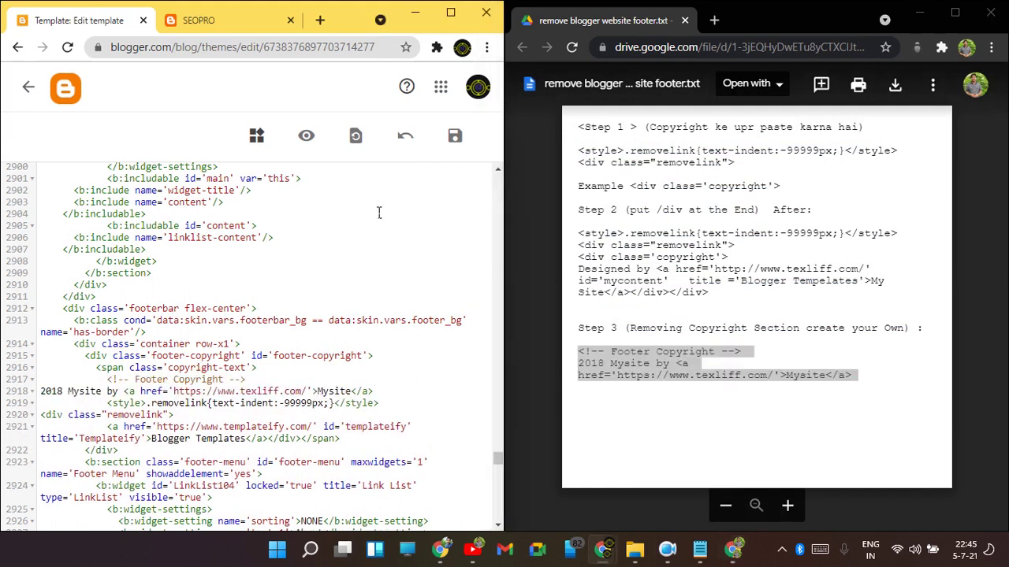
# Save the theme and reload the SEOPRO blog in a maximized window to check the footer copyright text.
pyautogui.click(454, 136)
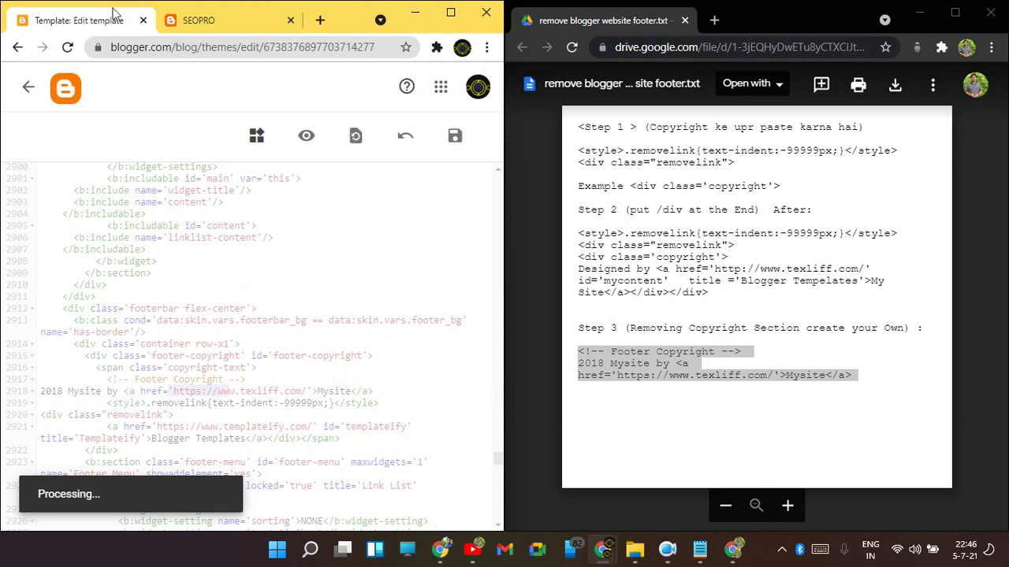
pyautogui.click(221, 22)
pyautogui.click(68, 48)
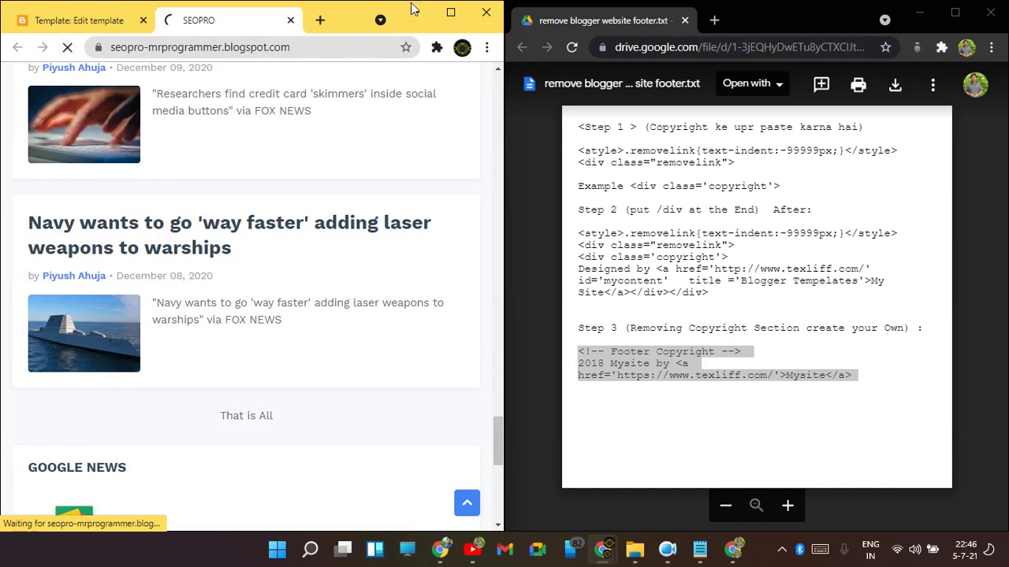
pyautogui.click(450, 13)
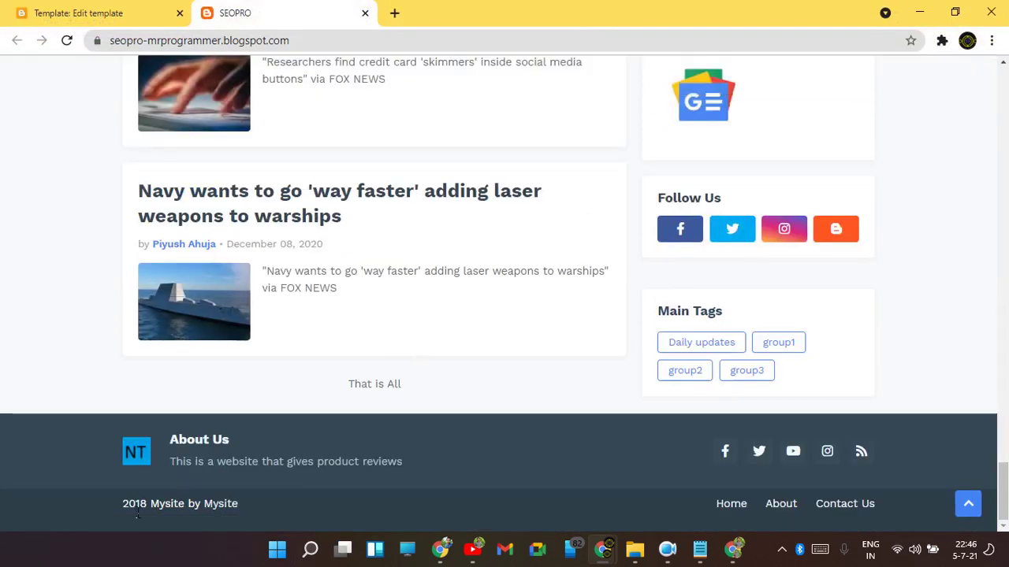
pyautogui.moveTo(136, 510); pyautogui.dragTo(248, 498)
pyautogui.click(248, 501)
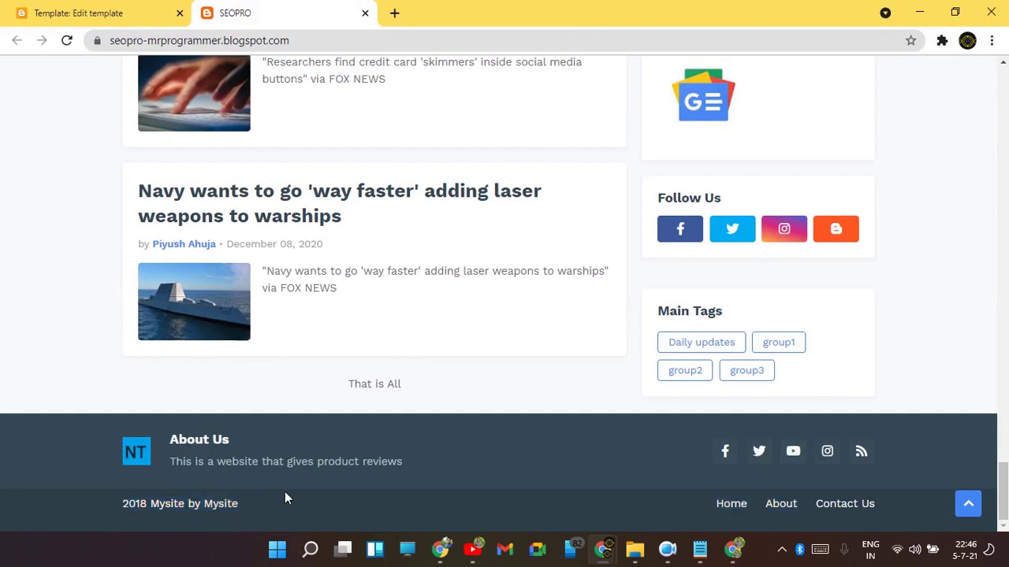
# Open the "Last-minute tech gifts to finish up your Christmas shopping" post, review it down to the footer, and return to the blog homepage.
pyautogui.scroll(15, 675, 457)
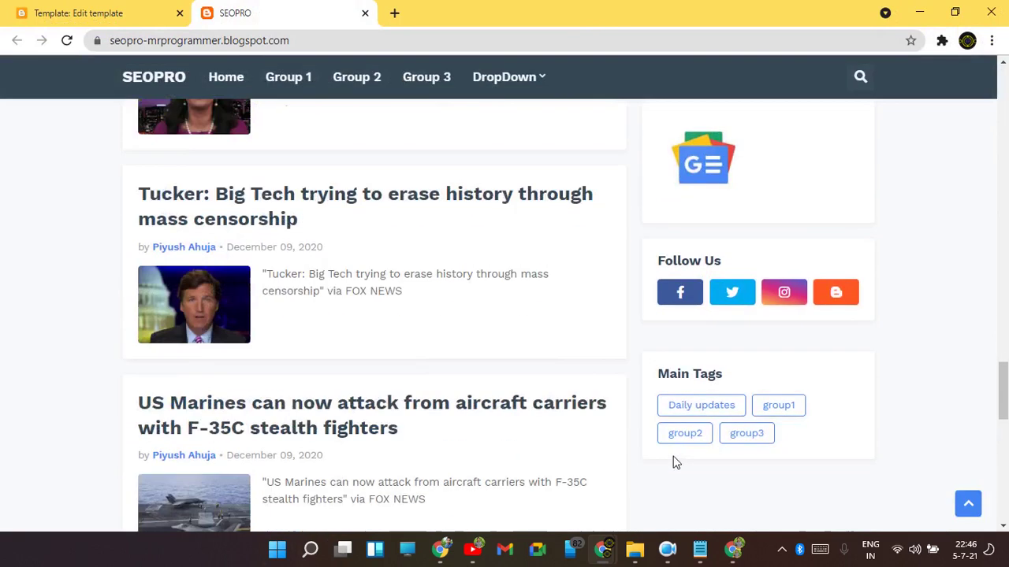
pyautogui.click(333, 263)
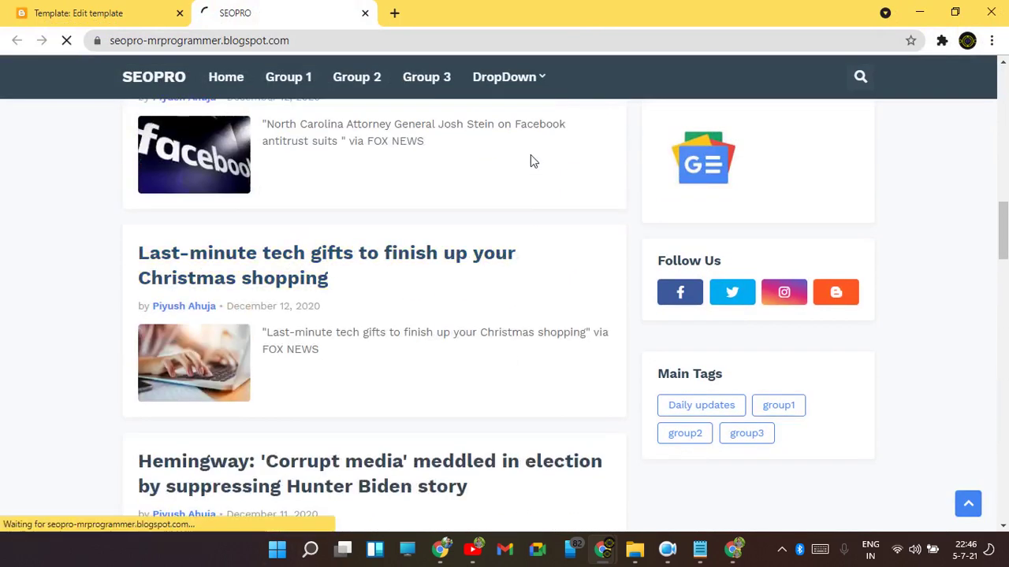
pyautogui.scroll(-4, 434, 155)
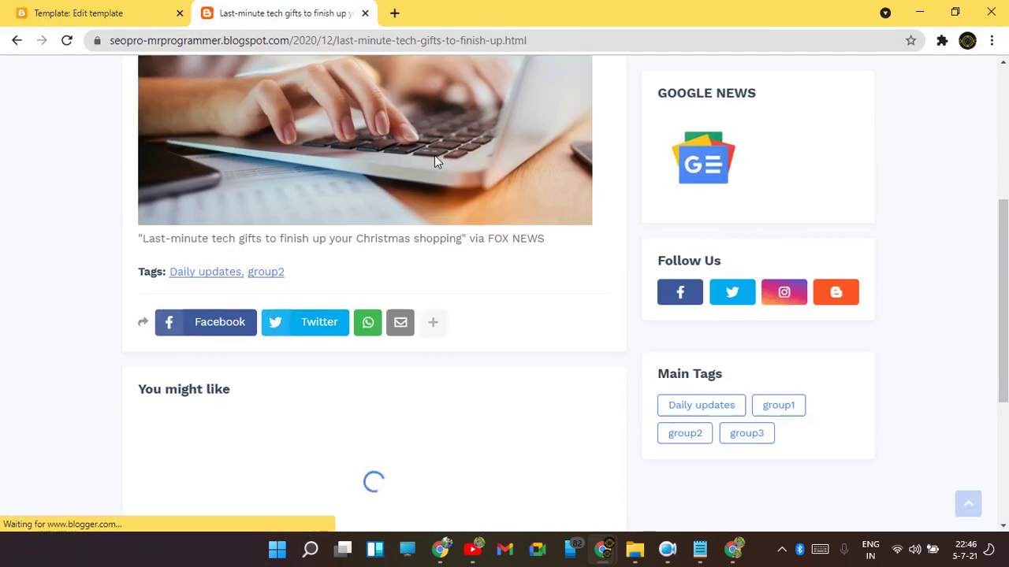
pyautogui.scroll(4, 434, 155)
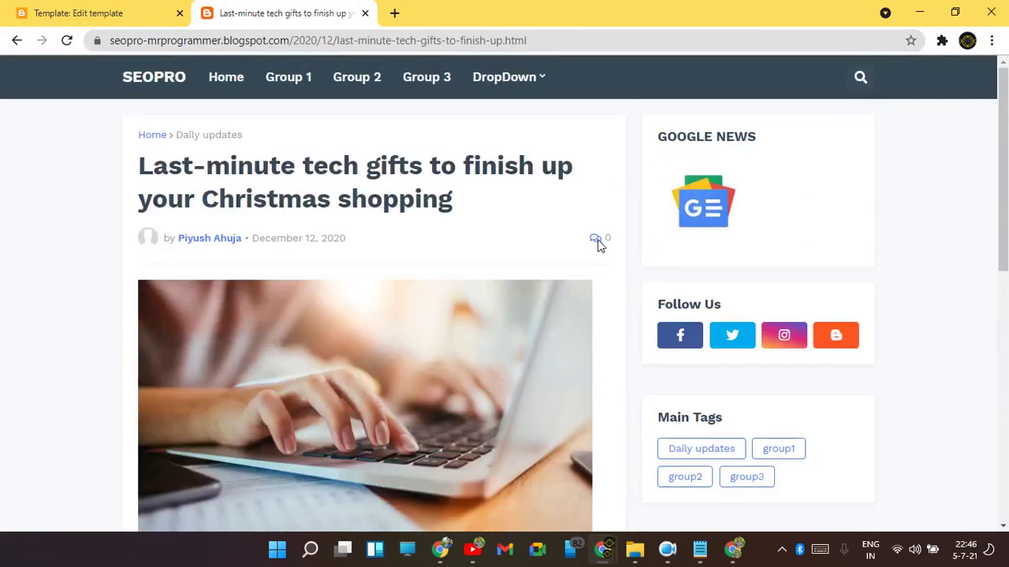
pyautogui.scroll(-5, 599, 245)
pyautogui.scroll(-3, 307, 212)
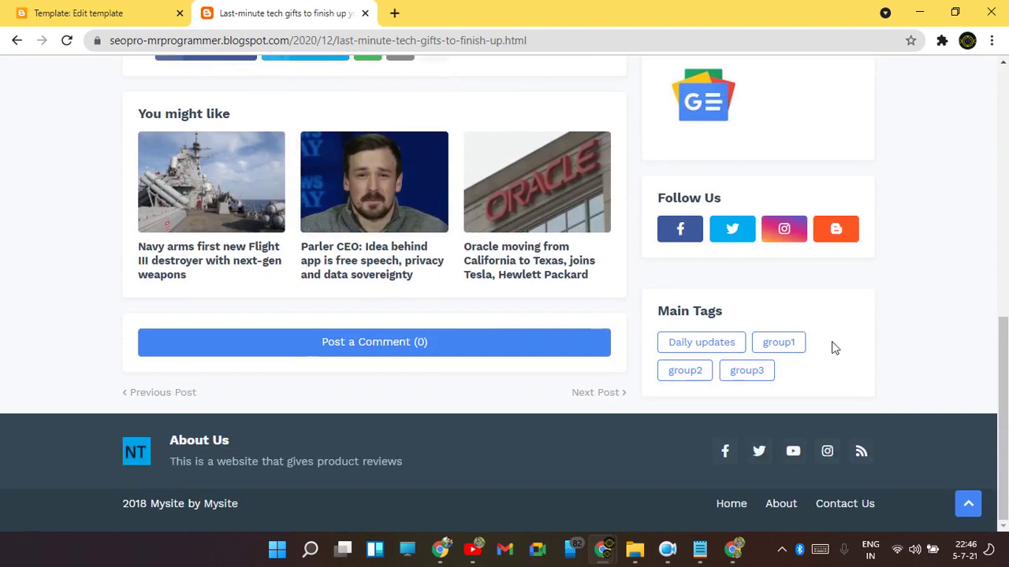
pyautogui.scroll(10, 831, 346)
pyautogui.click(160, 84)
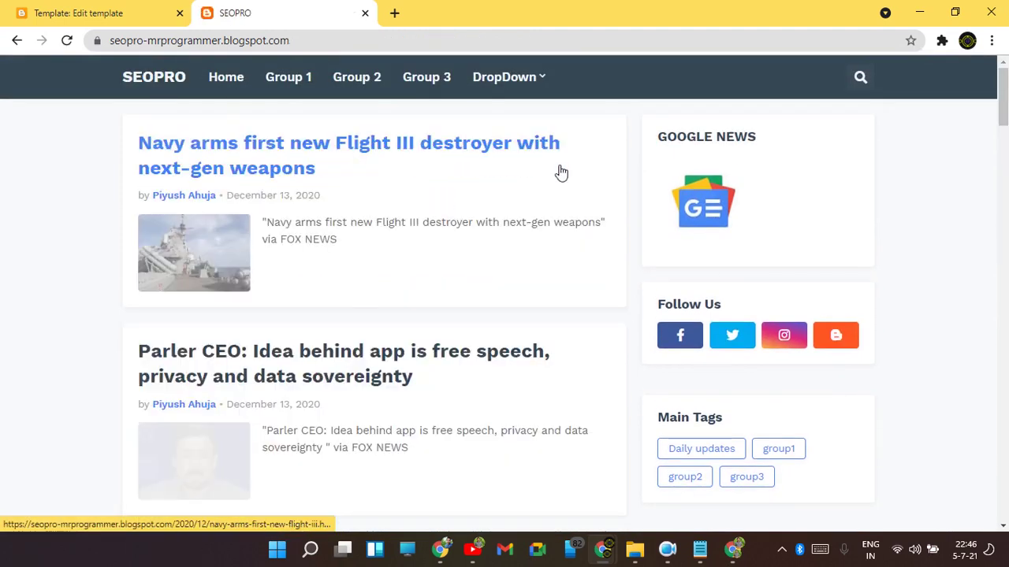
# Inspect the SEOPRO homepage in the developer tools with mobile device emulation set to iPhone X at 75% zoom.
pyautogui.rightClick(910, 163)
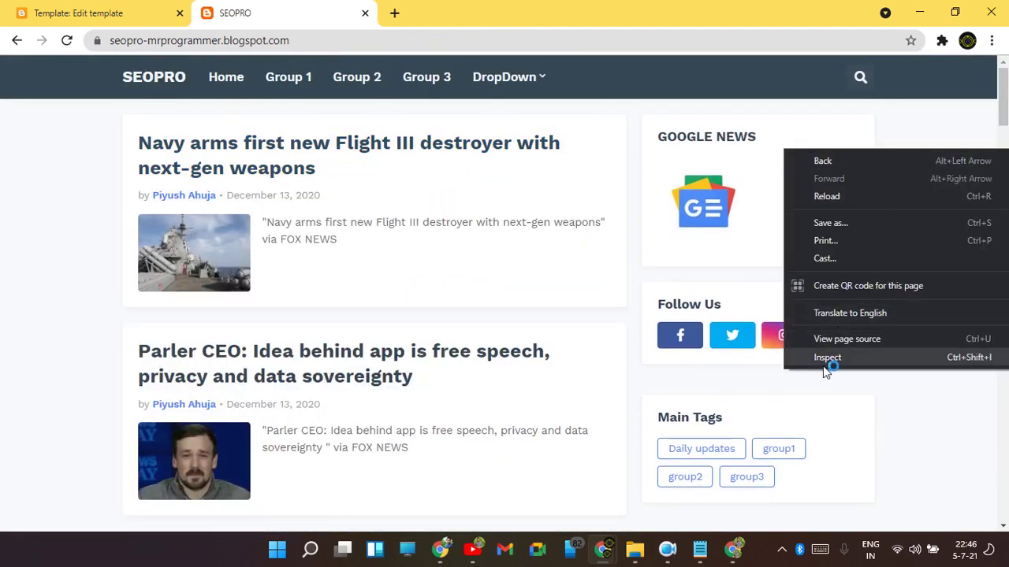
pyautogui.click(759, 371)
pyautogui.hotkey('ctrl', 'shift', 'i')
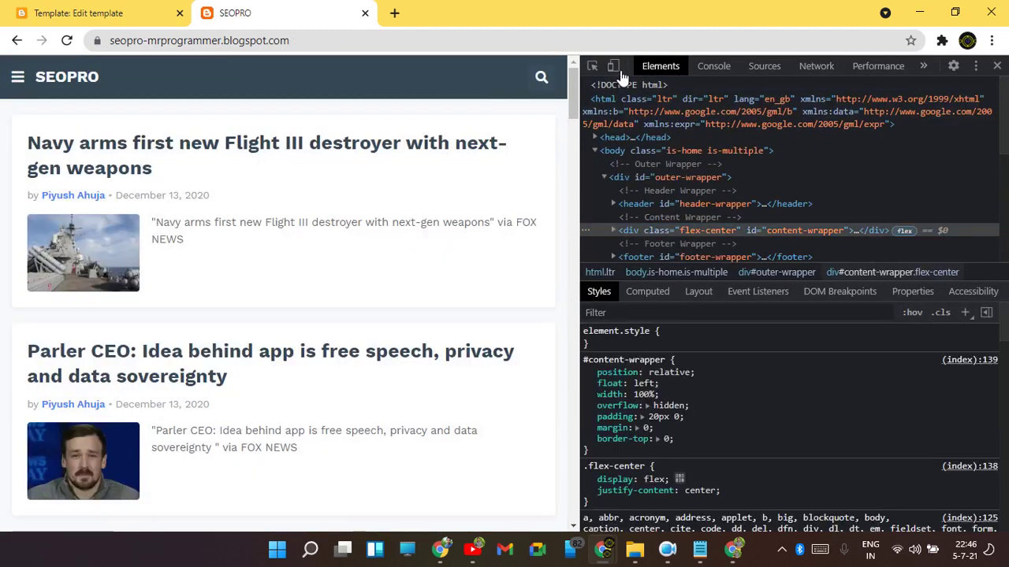
pyautogui.click(614, 67)
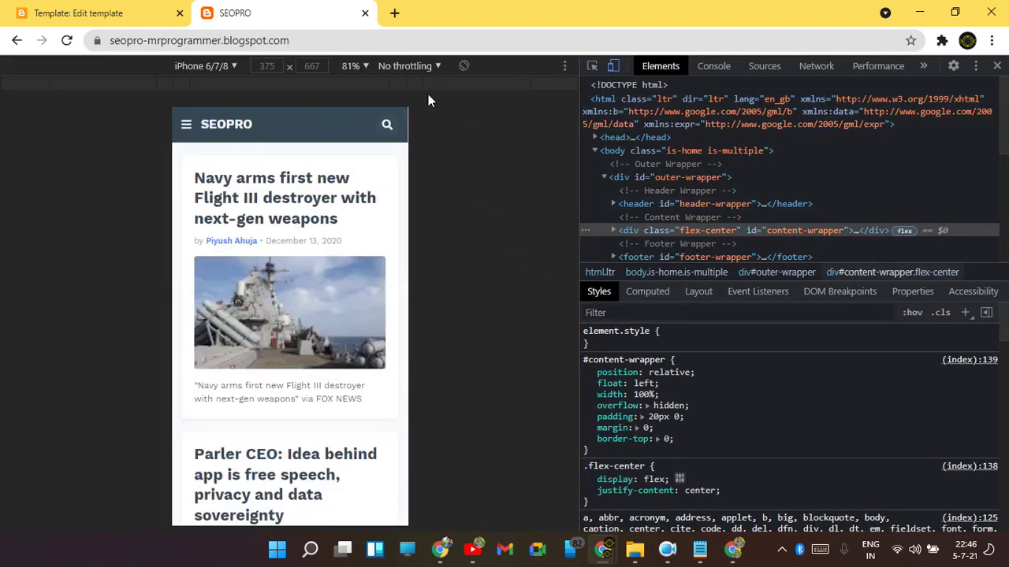
pyautogui.click(221, 66)
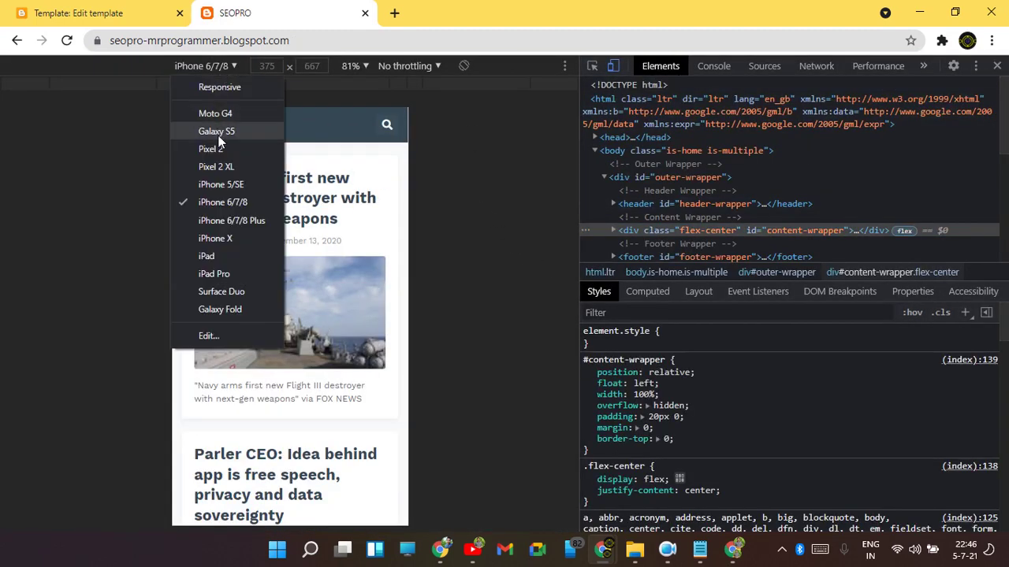
pyautogui.click(217, 238)
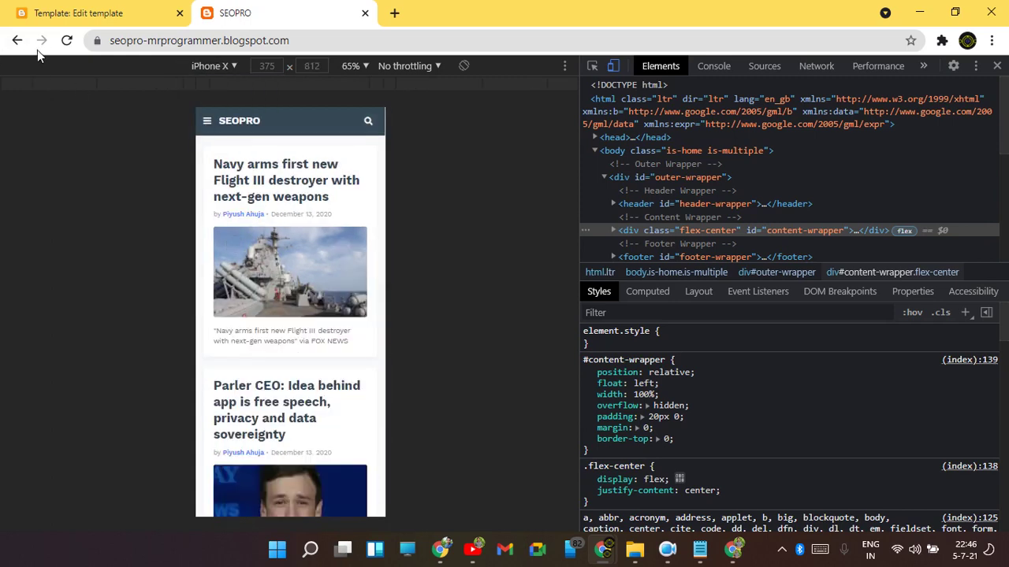
pyautogui.click(354, 66)
pyautogui.click(370, 105)
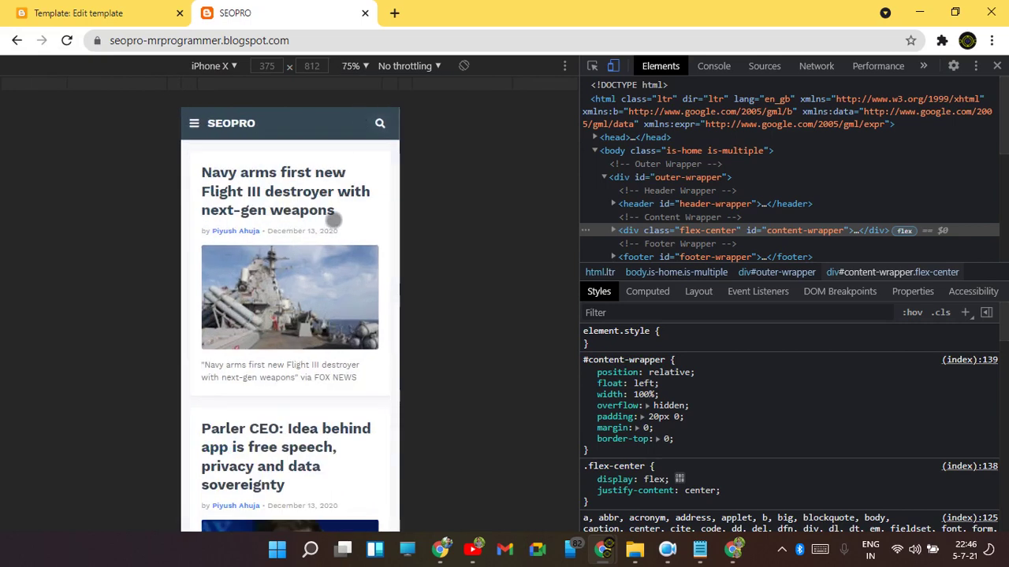
# Review the homepage posts in the mobile view, then open and close the mobile navigation menu.
pyautogui.scroll(-1, 302, 214)
pyautogui.scroll(1, 284, 299)
pyautogui.scroll(-1, 272, 182)
pyautogui.scroll(-12, 326, 273)
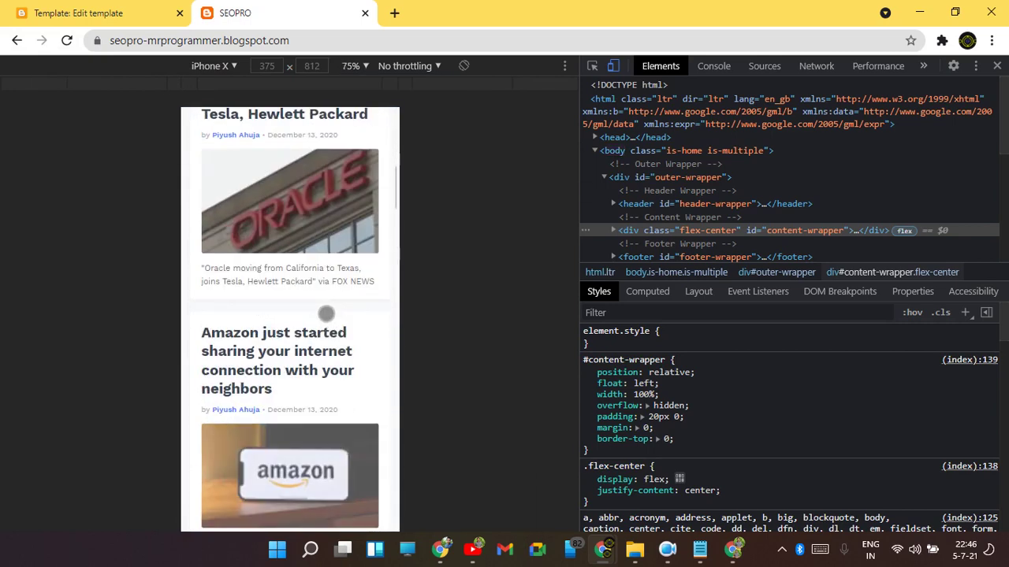
pyautogui.scroll(-5, 290, 315)
pyautogui.scroll(11, 290, 316)
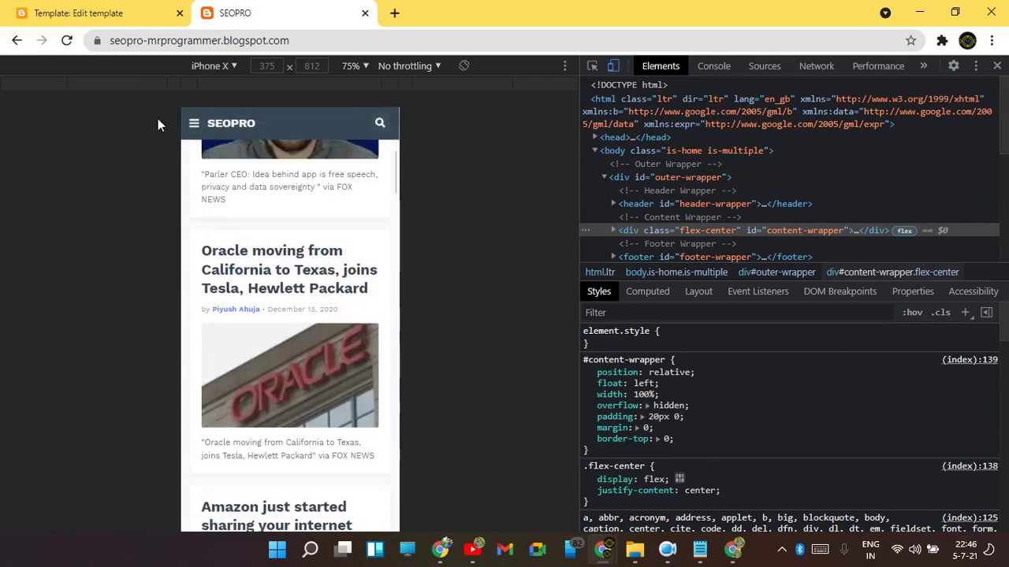
pyautogui.click(196, 131)
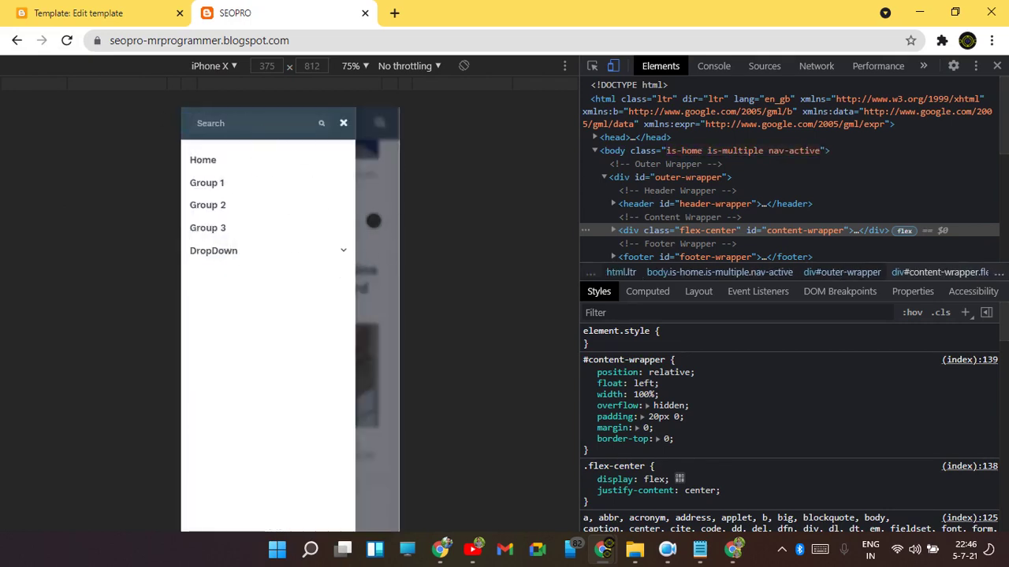
pyautogui.click(374, 222)
# Examine the rest of the mobile homepage down to the Google News, Follow Us and Main Tags widgets.
pyautogui.scroll(3, 331, 236)
pyautogui.scroll(-8, 355, 229)
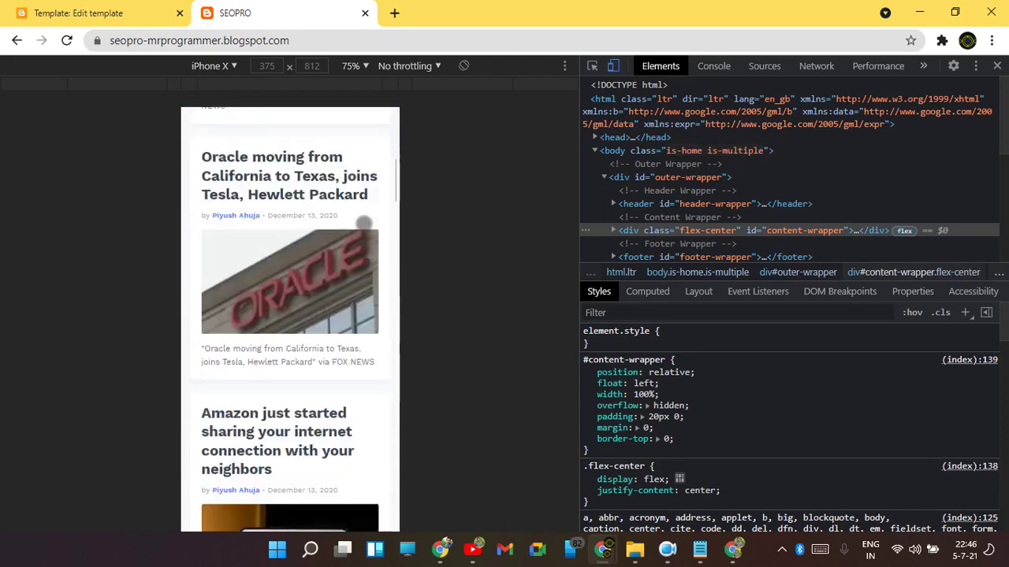
pyautogui.scroll(-20, 358, 226)
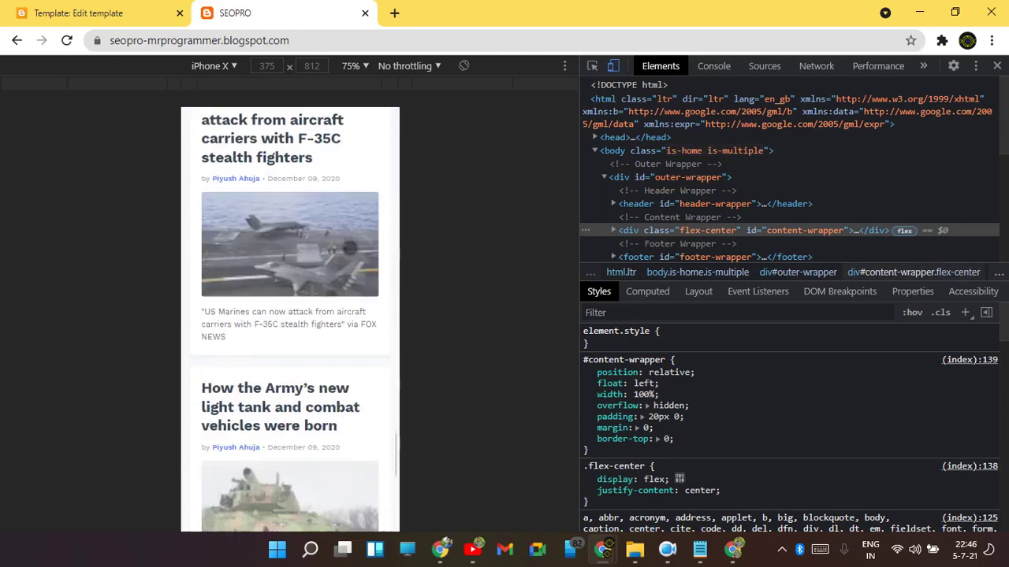
pyautogui.scroll(-4, 340, 266)
pyautogui.scroll(7, 334, 292)
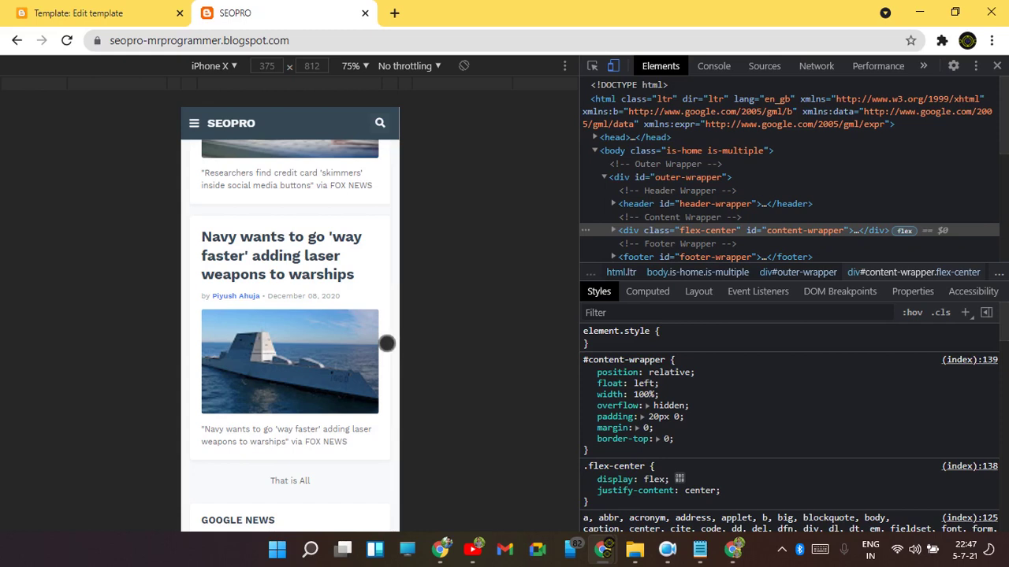
pyautogui.scroll(10, 386, 343)
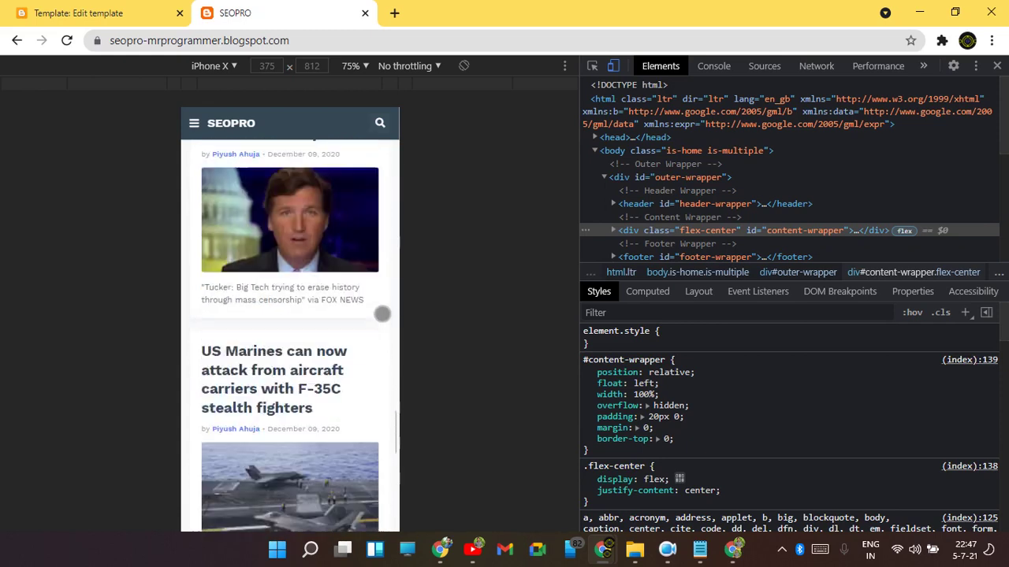
pyautogui.scroll(-12, 382, 313)
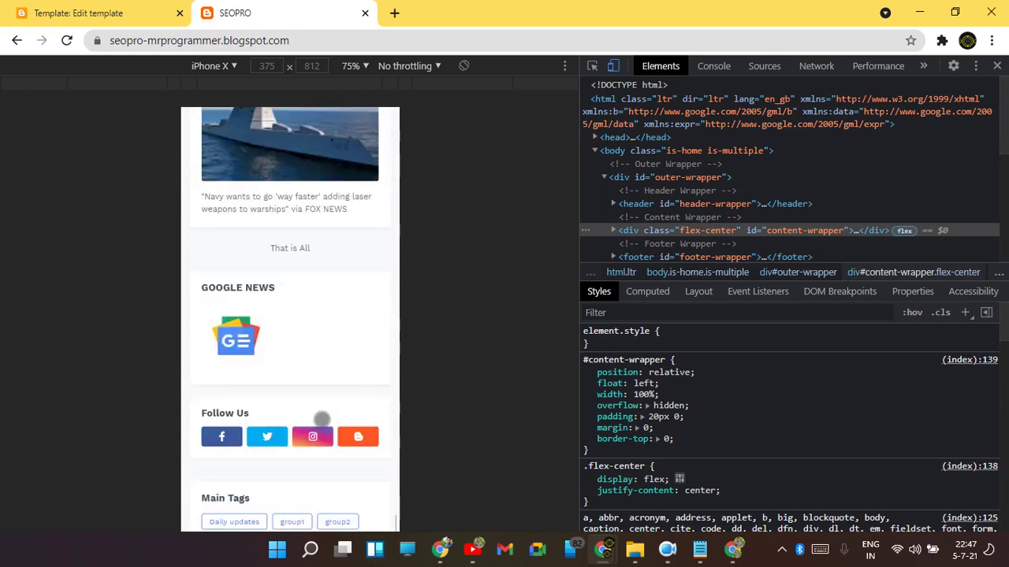
pyautogui.scroll(12, 326, 308)
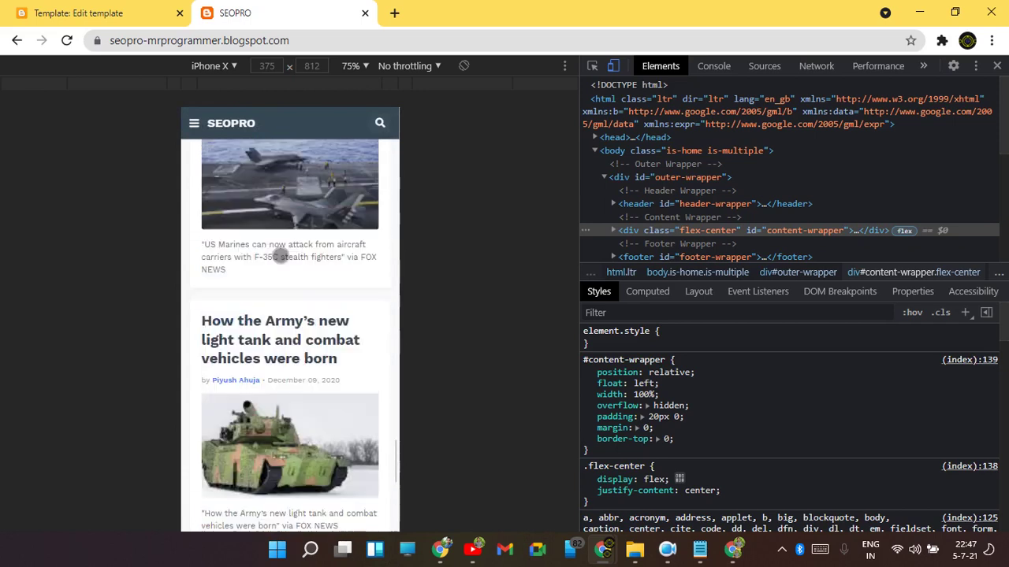
# Return to the theme HTML editor and insert two blank lines between the Theme CSS Style comment and the b:skin tag.
pyautogui.click(134, 9)
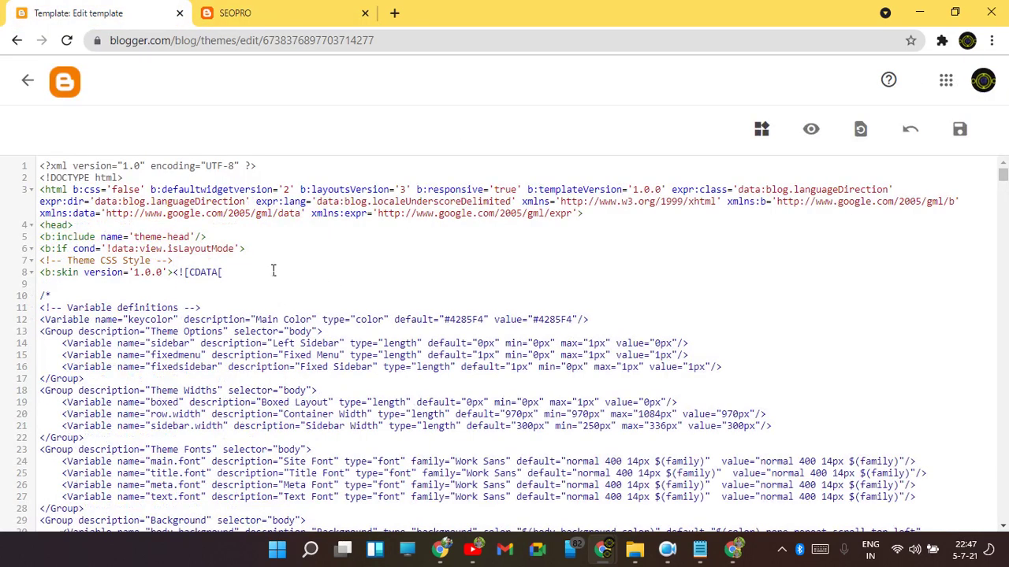
pyautogui.press('Return')
pyautogui.press('Return')
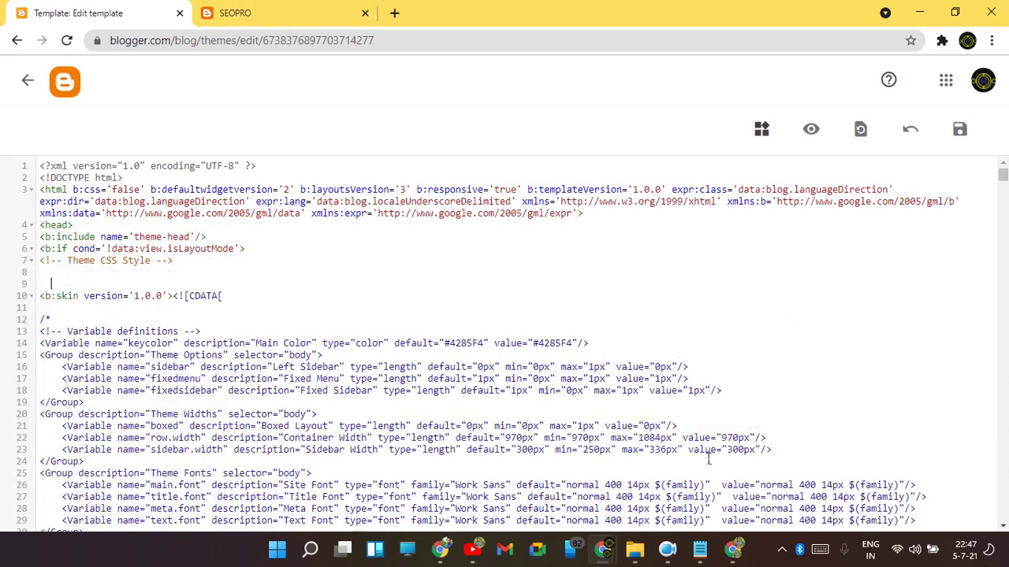
pyautogui.click(667, 550)
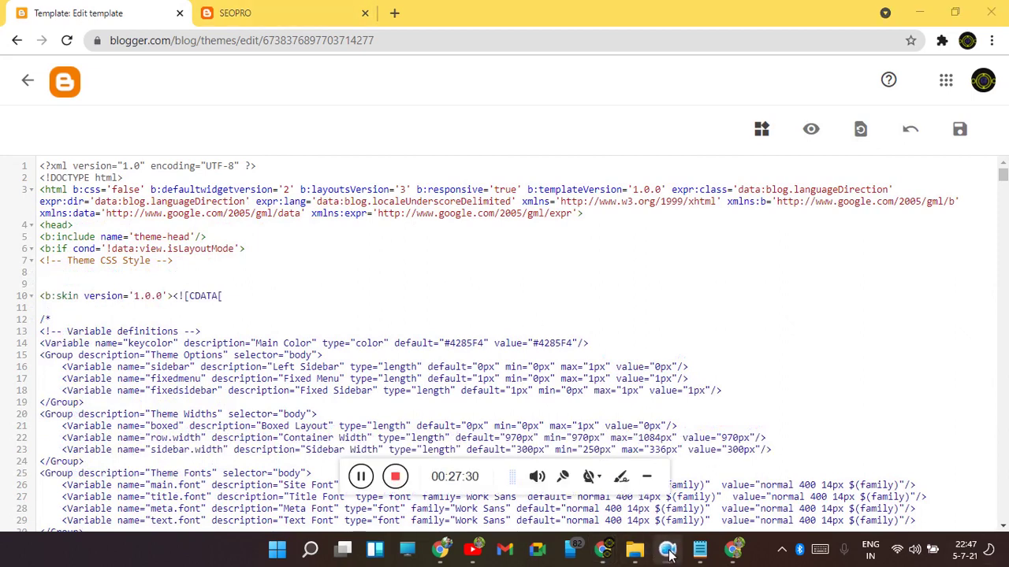
# Search Google for "meta tag newsntrick" in a new tab and look through the results.
pyautogui.click(396, 10)
pyautogui.write('meta')
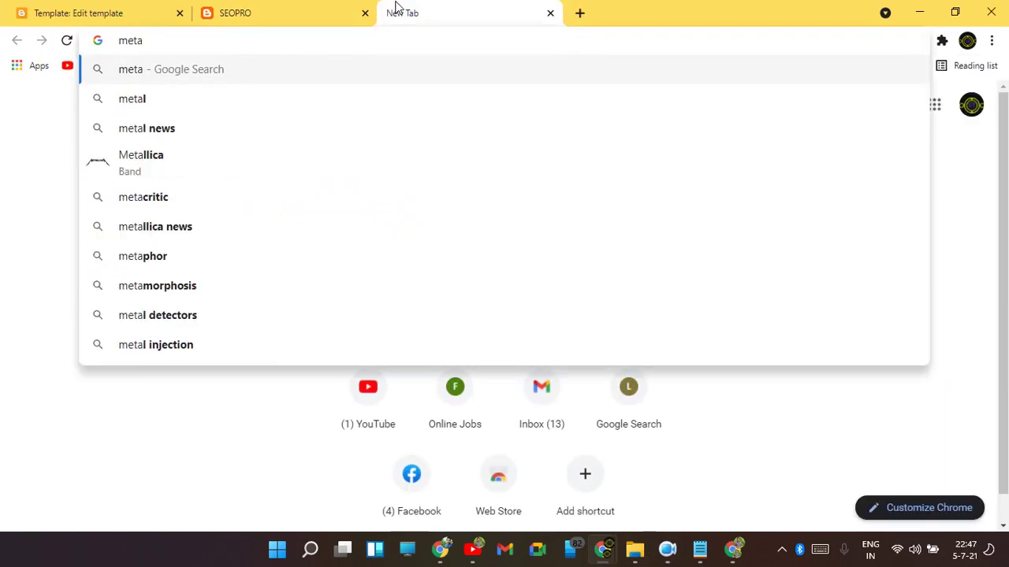
pyautogui.write(' tag ne')
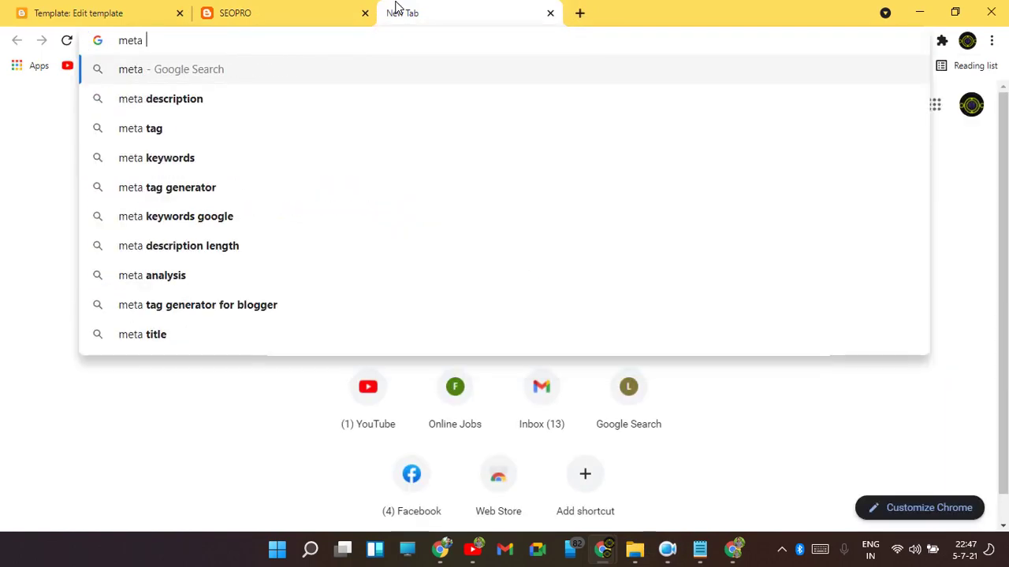
pyautogui.write('wsn')
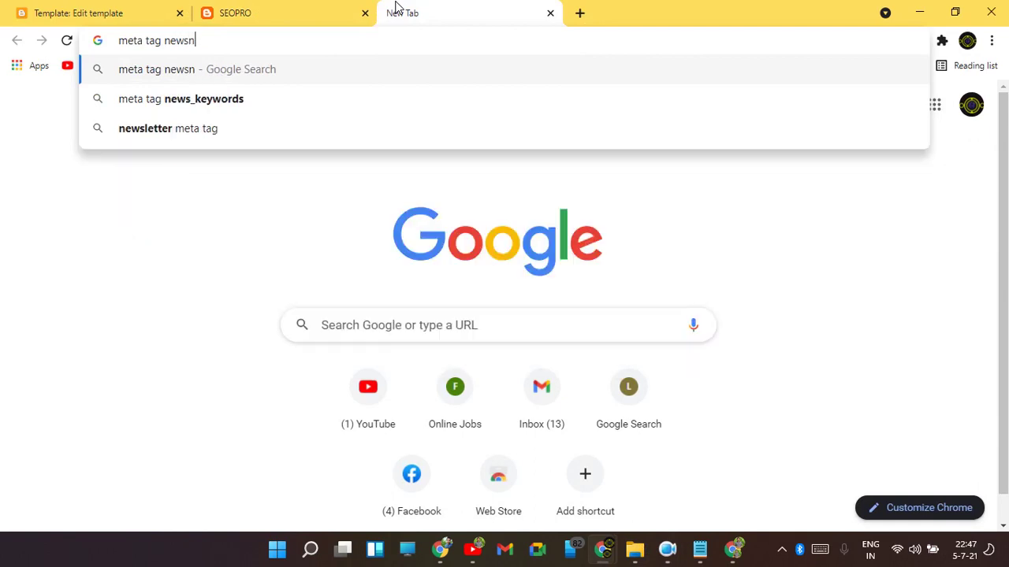
pyautogui.write('trick')
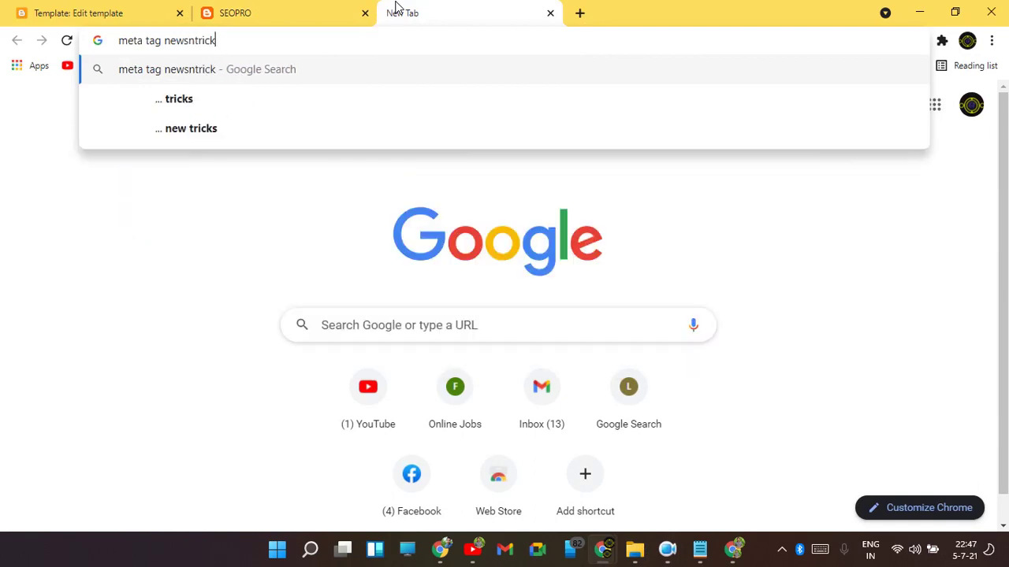
pyautogui.press('Return')
pyautogui.scroll(-4, 328, 135)
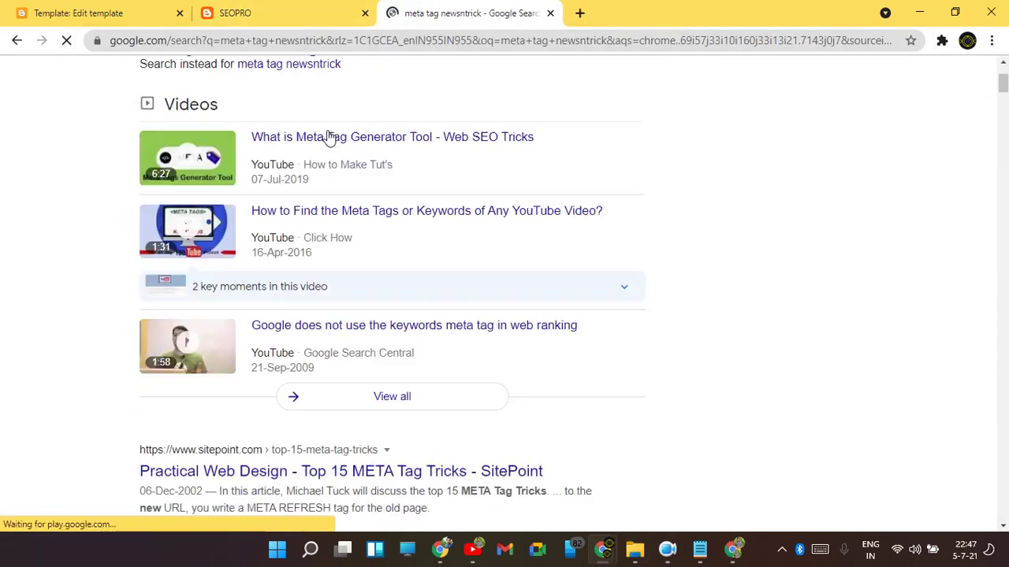
pyautogui.scroll(2, 425, 197)
pyautogui.scroll(-3, 516, 215)
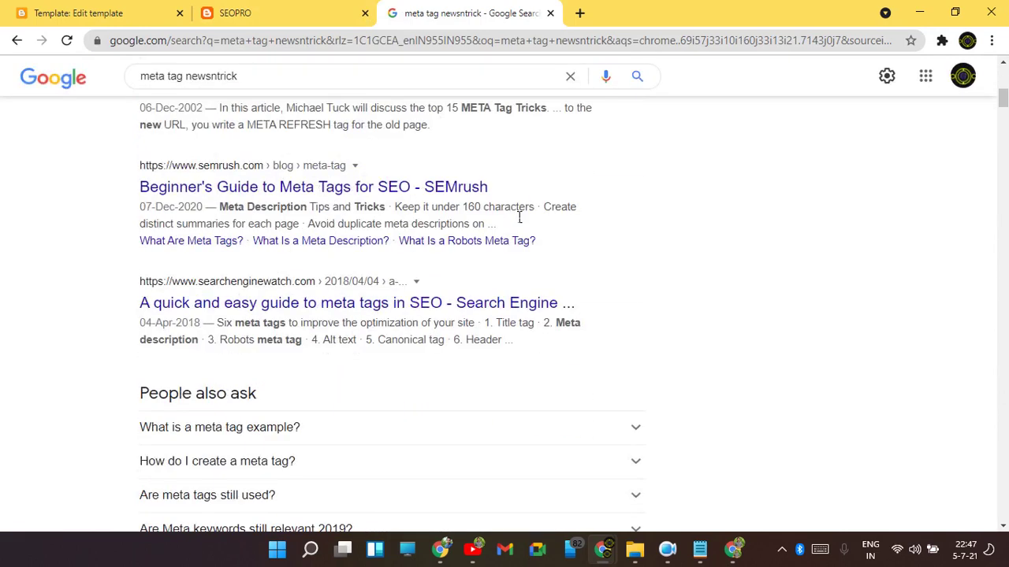
pyautogui.scroll(6, 512, 205)
pyautogui.scroll(1, 510, 190)
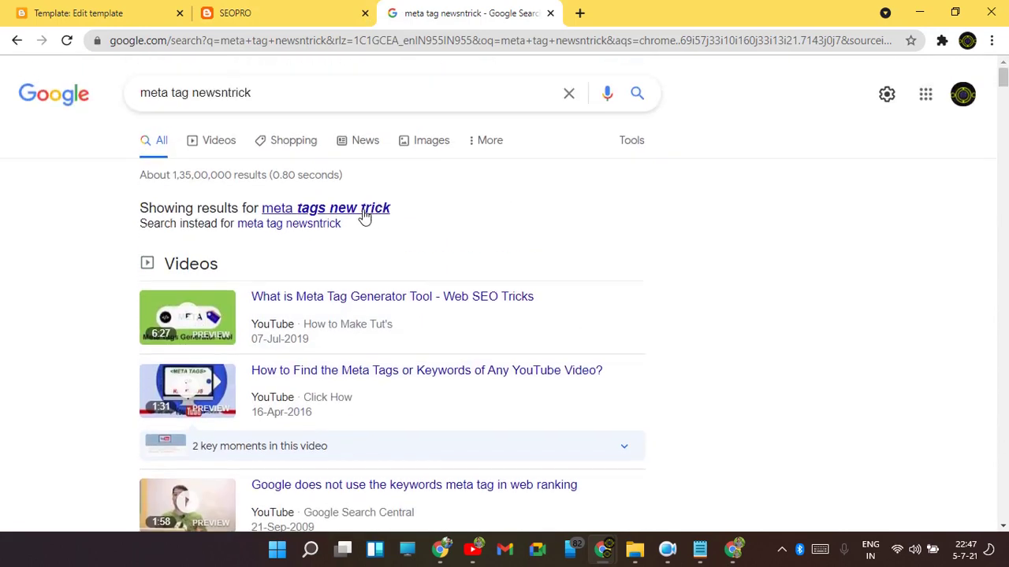
# Refine the search to "meta tag newsntrick.in" and open the Best Meta tag generator result at metatag.newsntrick.in.
pyautogui.click(192, 95)
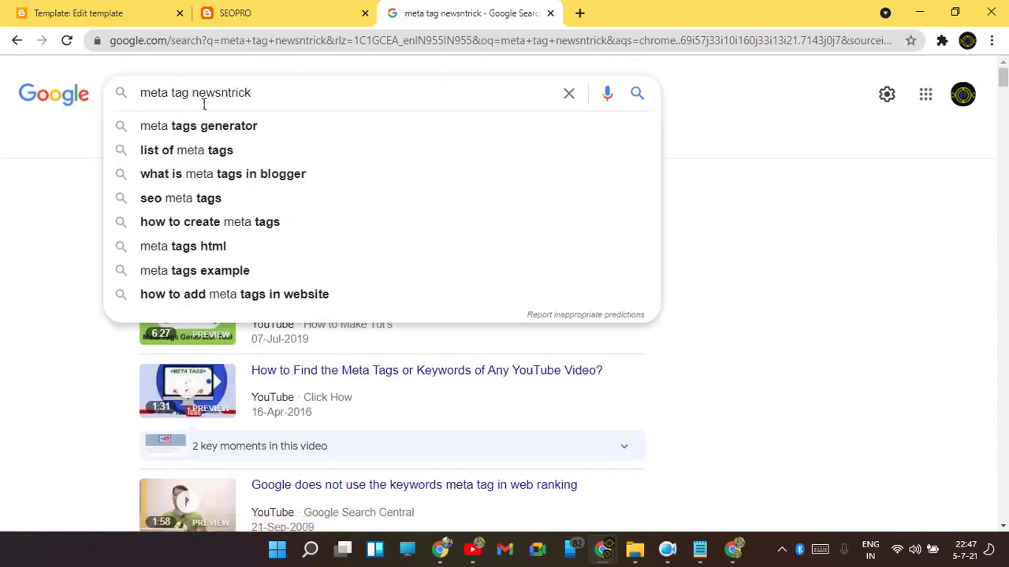
pyautogui.click(265, 93)
pyautogui.write('.in')
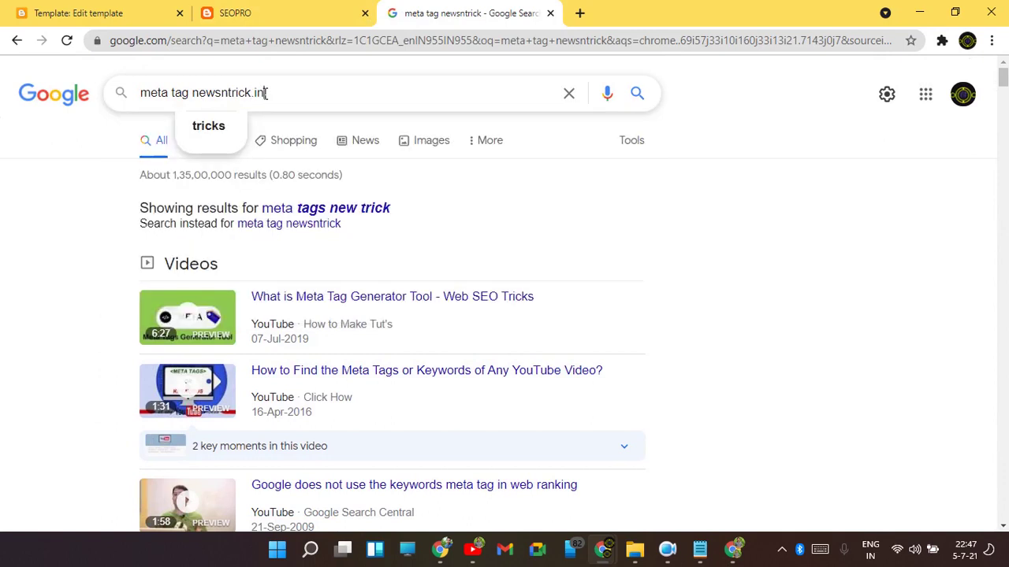
pyautogui.press('Return')
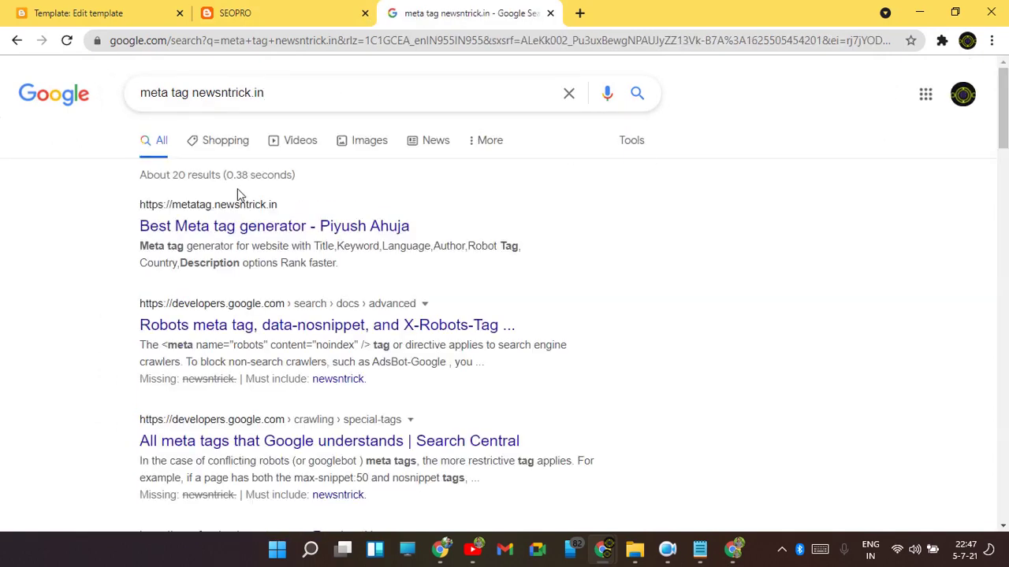
pyautogui.click(178, 228)
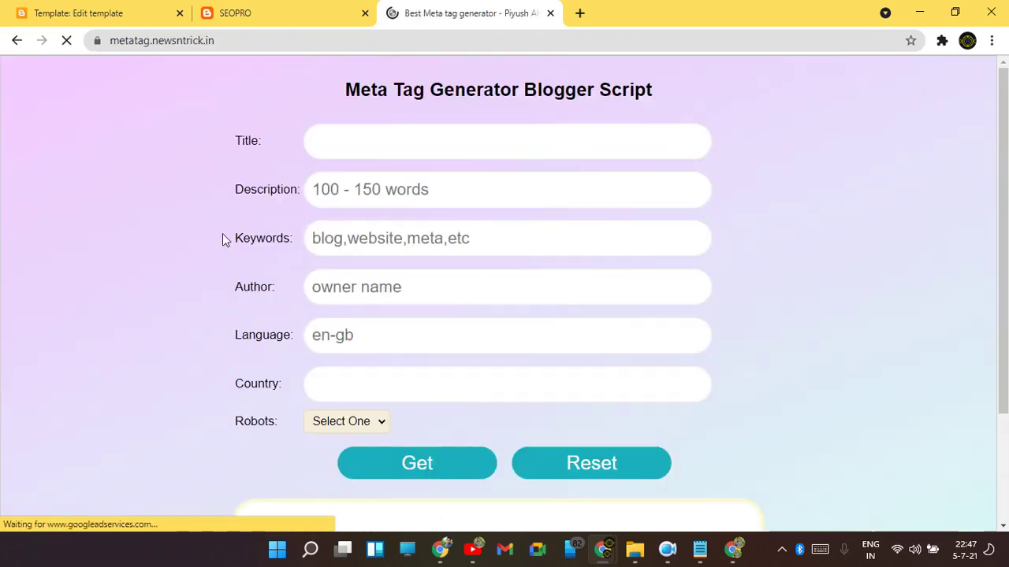
# Examine the meta tag generator's title, description, keywords, author and country fields, the Robots options, and the output box.
pyautogui.click(336, 141)
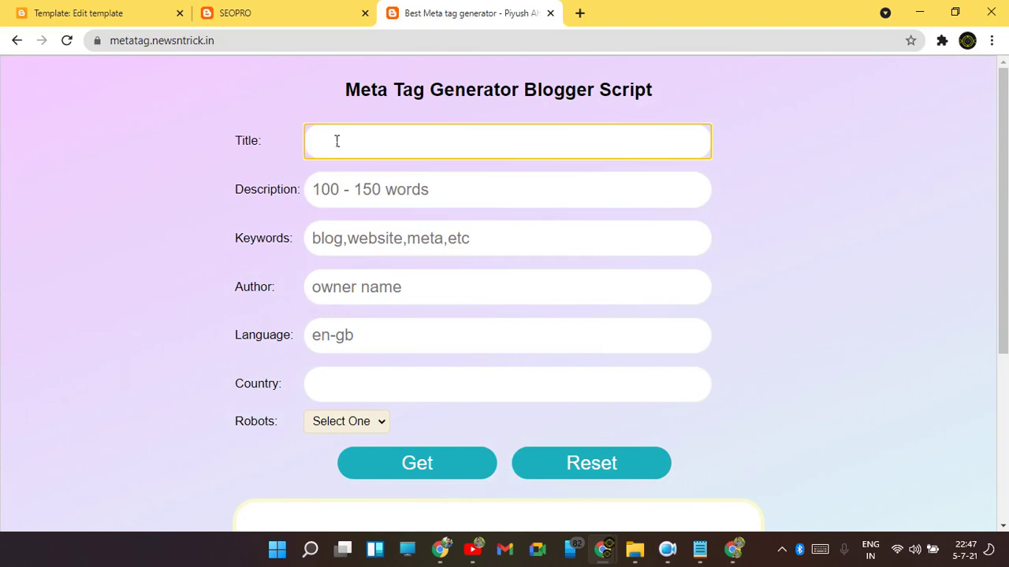
pyautogui.click(387, 185)
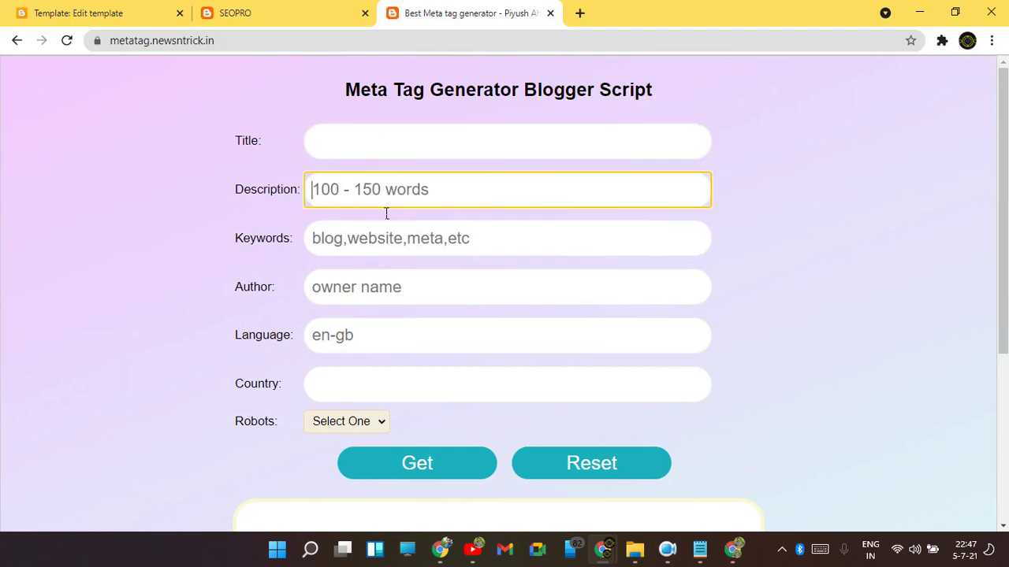
pyautogui.click(383, 236)
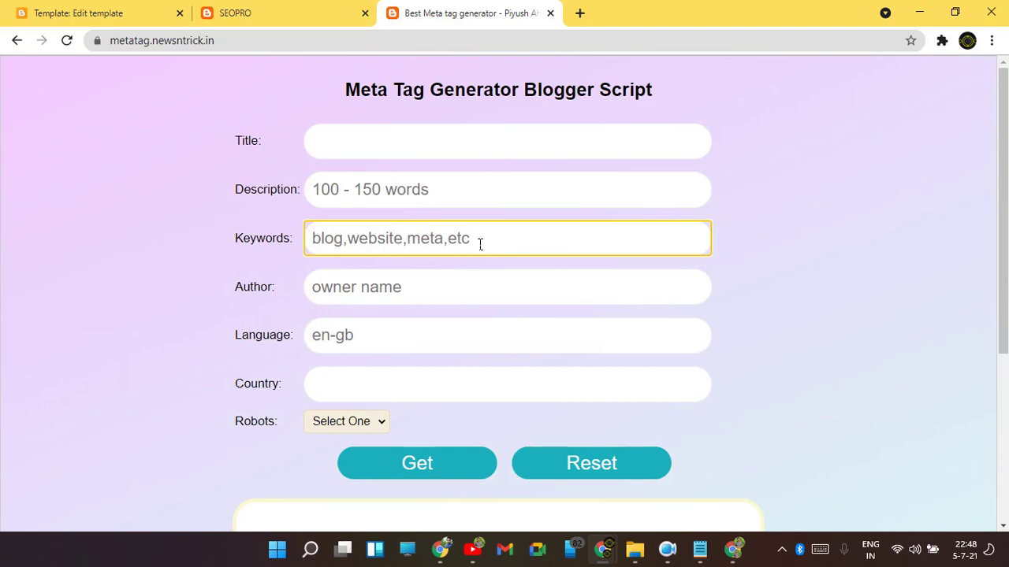
pyautogui.click(352, 302)
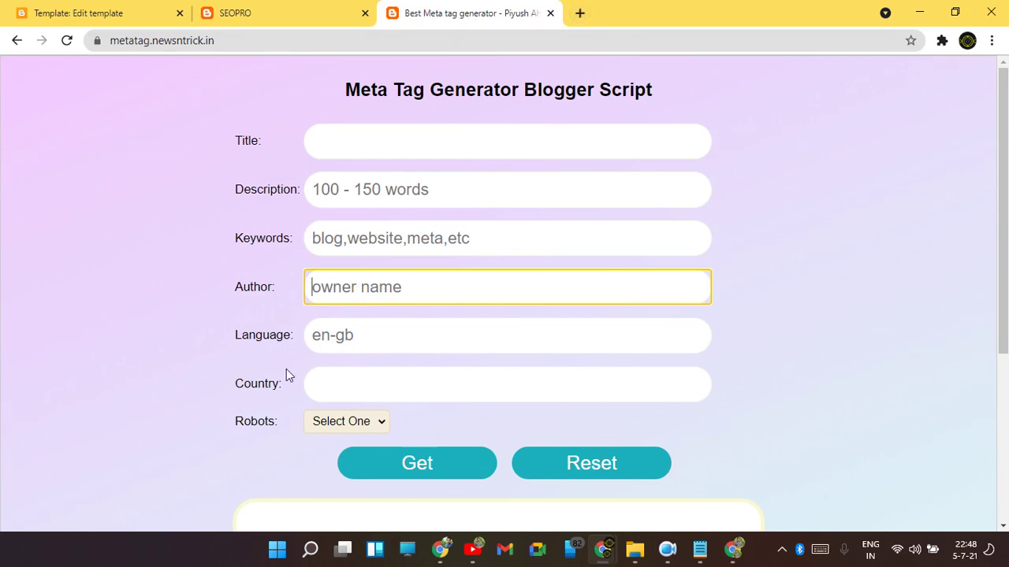
pyautogui.click(339, 400)
pyautogui.click(350, 422)
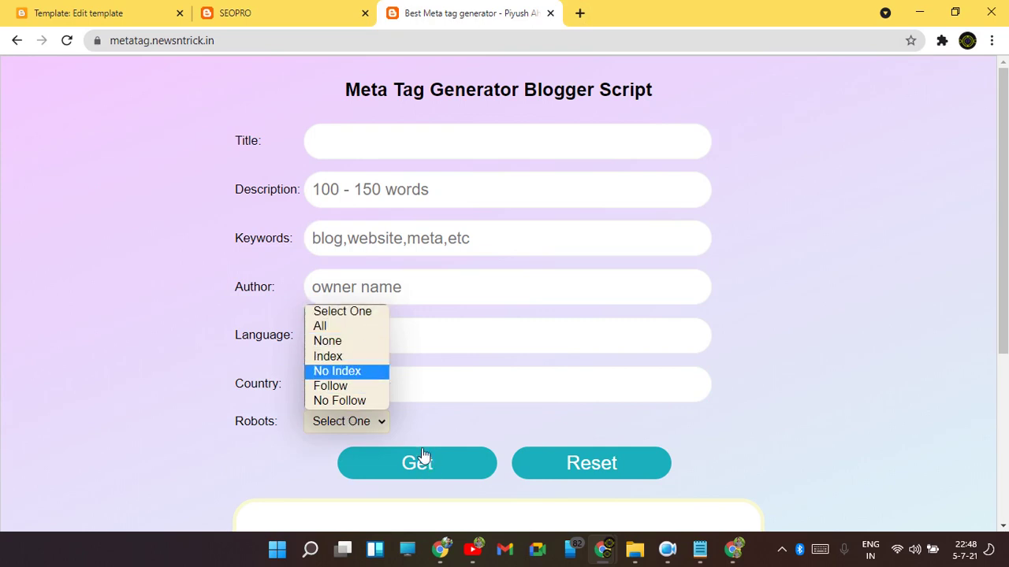
pyautogui.scroll(-2, 558, 405)
pyautogui.click(473, 337)
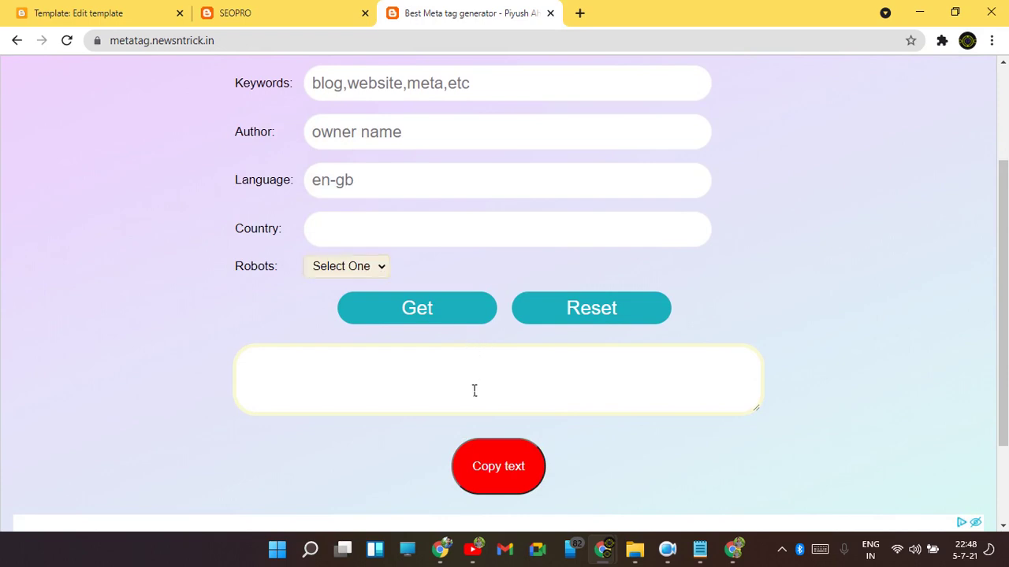
# Enter "seo pro" as the title and "its a affiliate marketing website" as the description in the meta tag generator.
pyautogui.scroll(2, 423, 273)
pyautogui.click(408, 156)
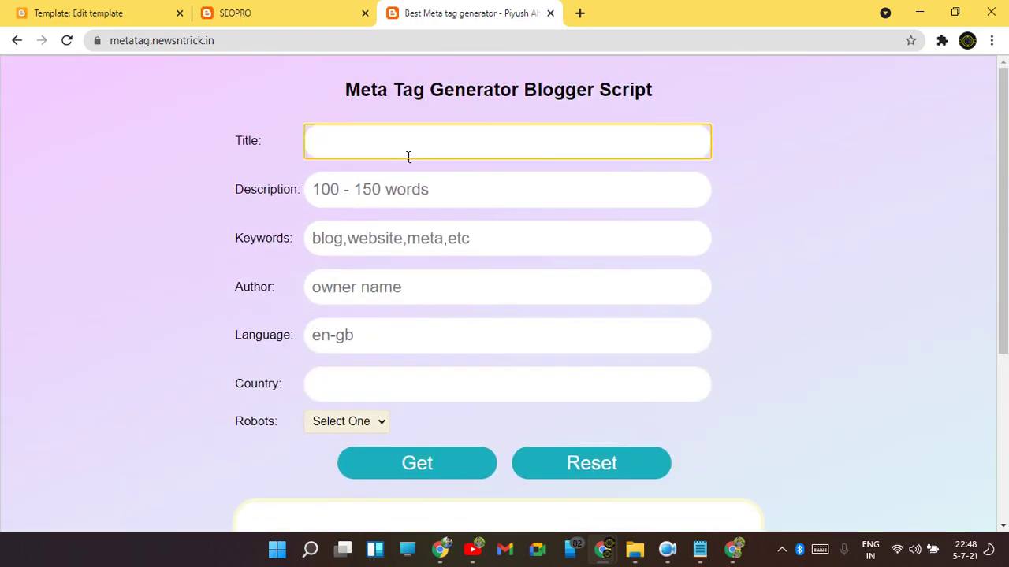
pyautogui.write('seo pro')
pyautogui.click(401, 195)
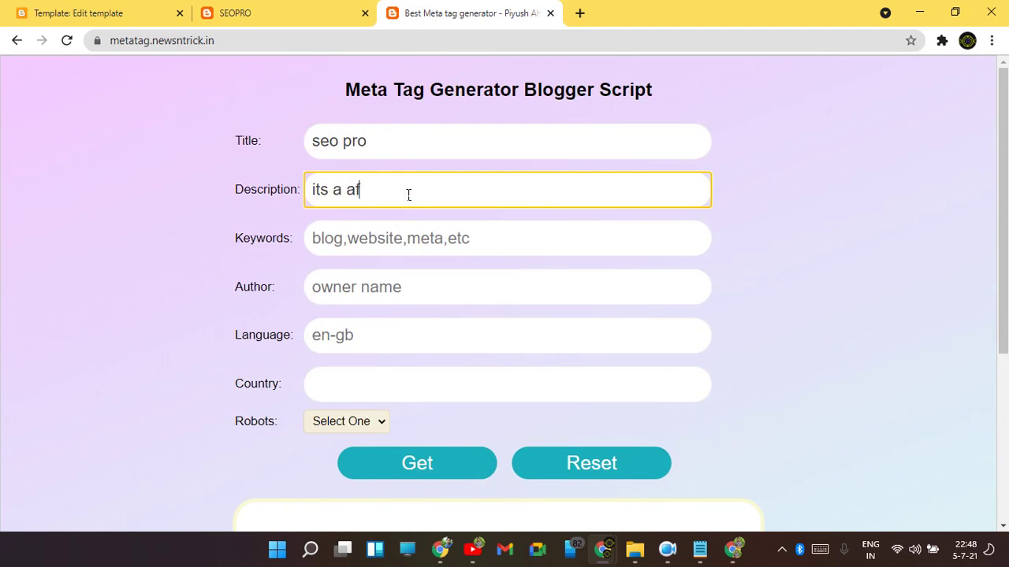
pyautogui.write('its a affilate marketing website')
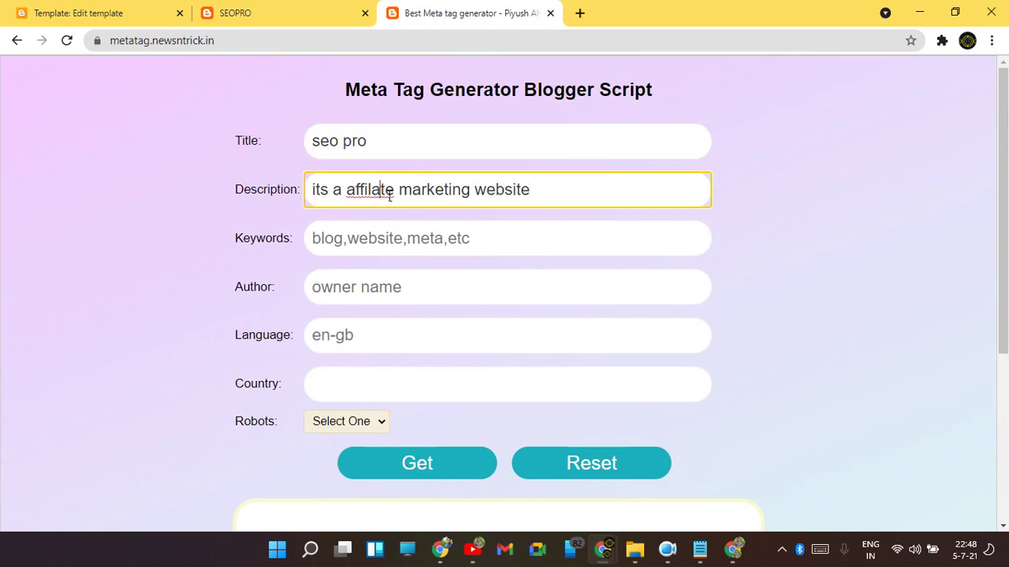
pyautogui.rightClick(381, 190)
pyautogui.press('Escape')
pyautogui.click(465, 202)
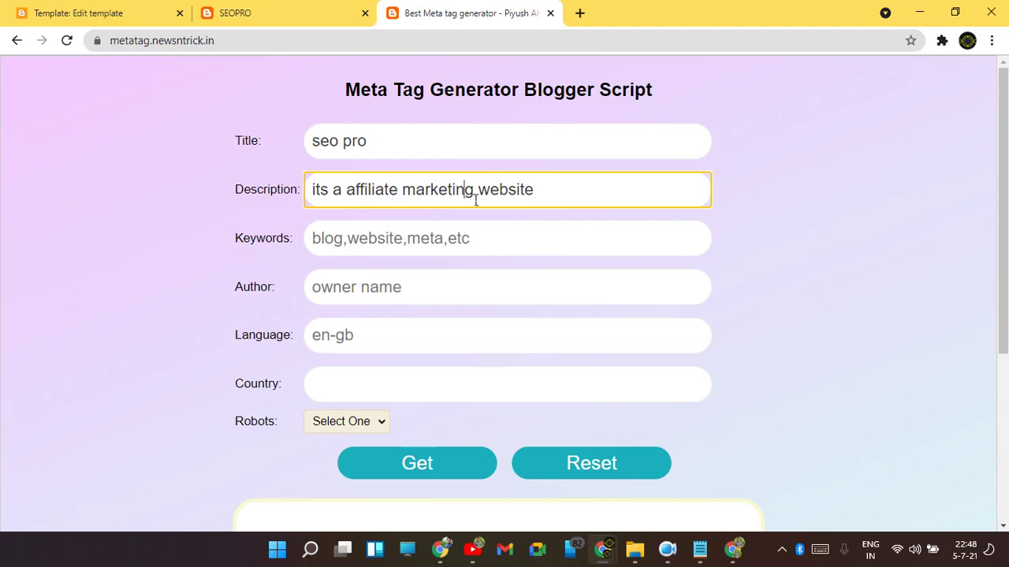
pyautogui.click(451, 247)
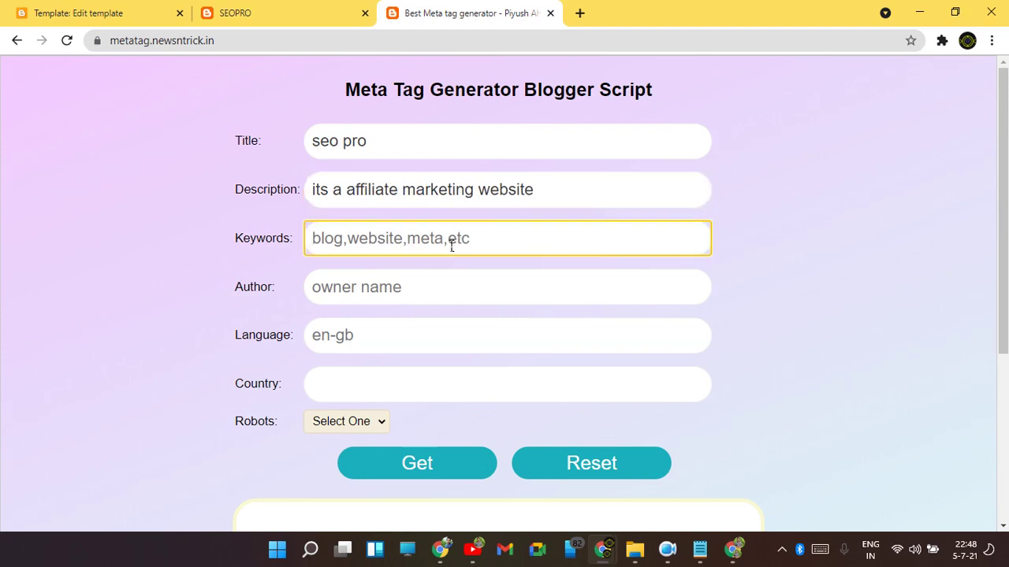
pyautogui.write('a')
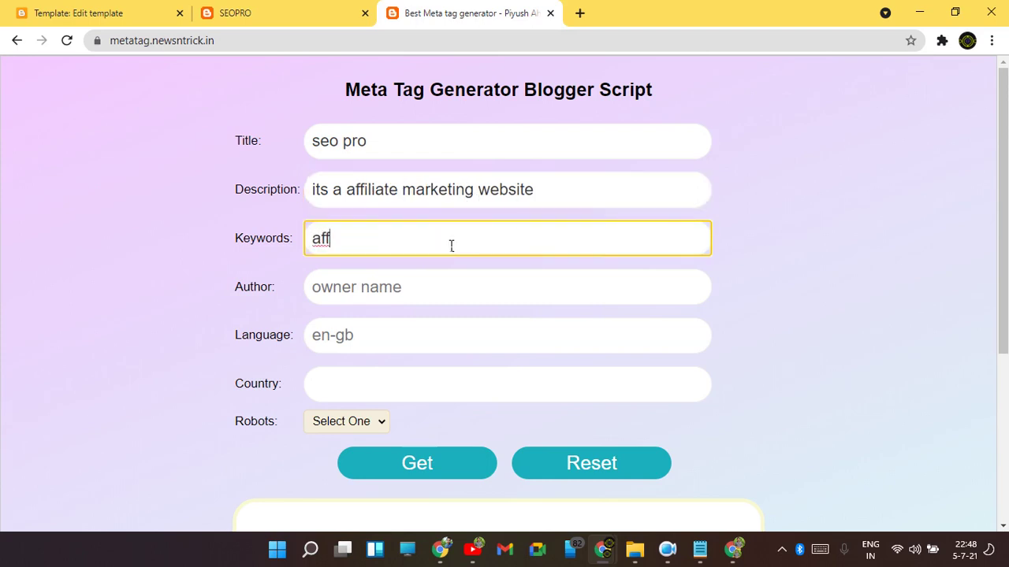
pyautogui.press('BackSpace')
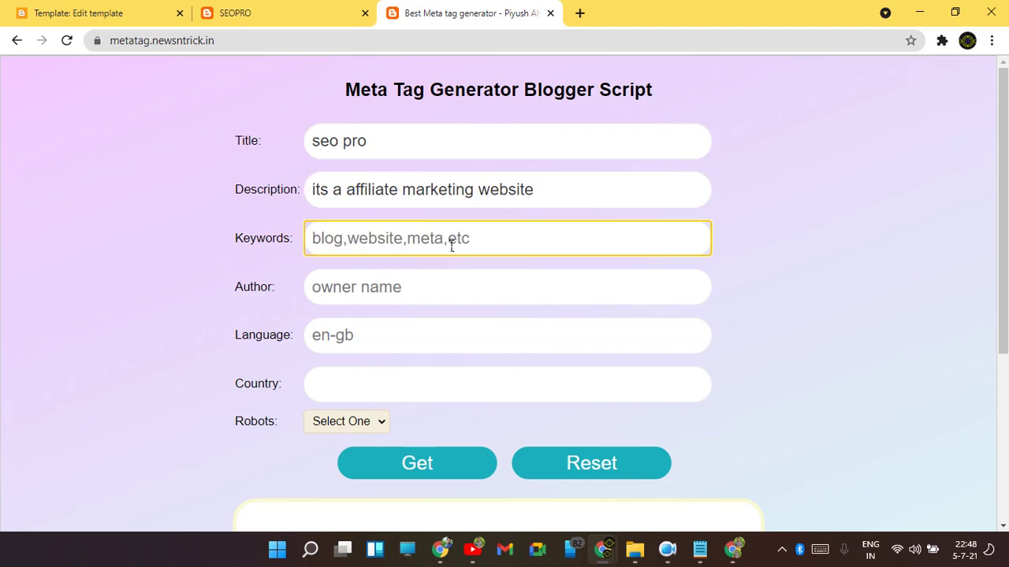
pyautogui.click(383, 292)
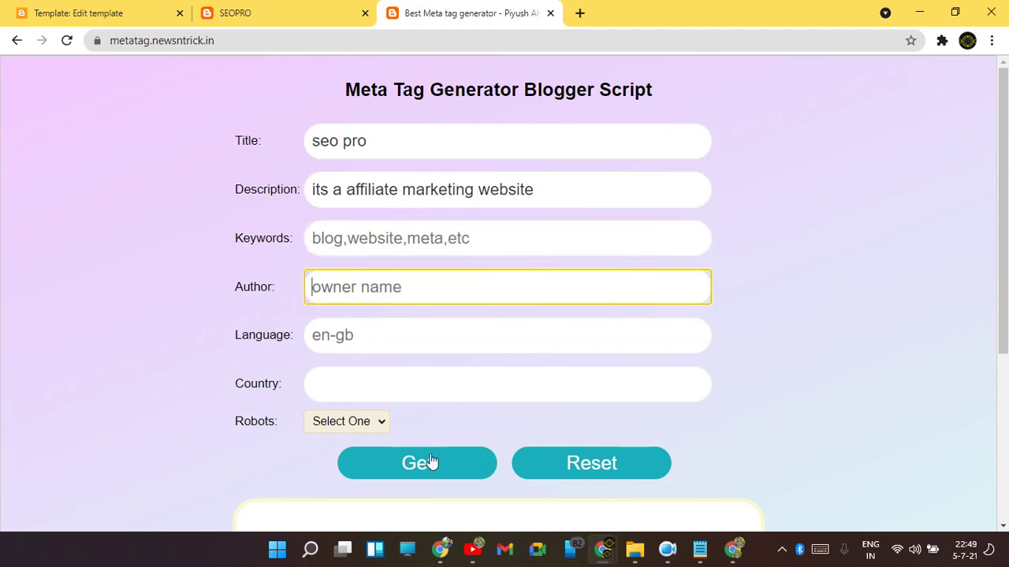
# Generate the meta tags with Robots set to All and copy the resulting code.
pyautogui.click(347, 421)
pyautogui.click(338, 326)
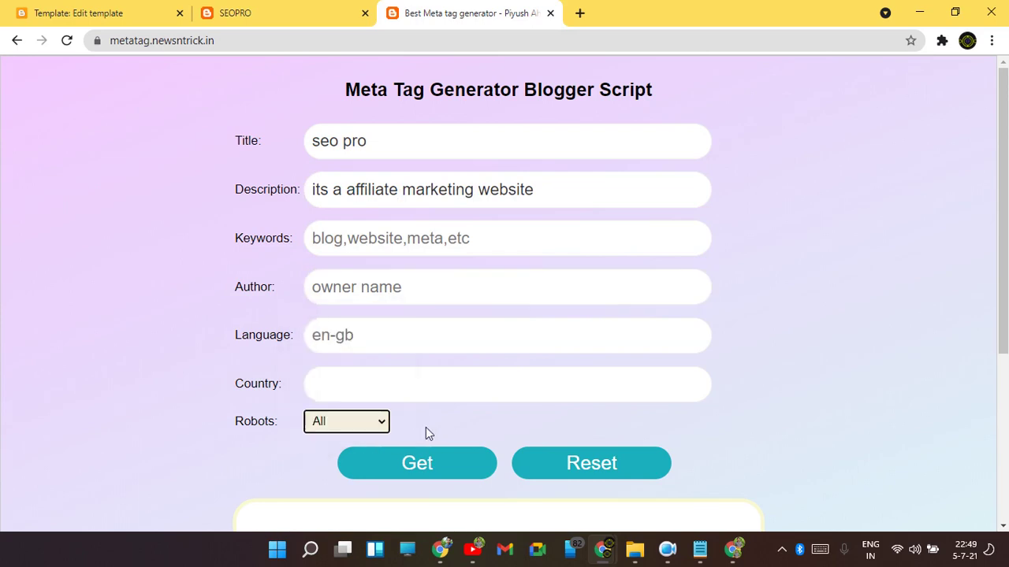
pyautogui.click(431, 462)
pyautogui.scroll(-3, 930, 367)
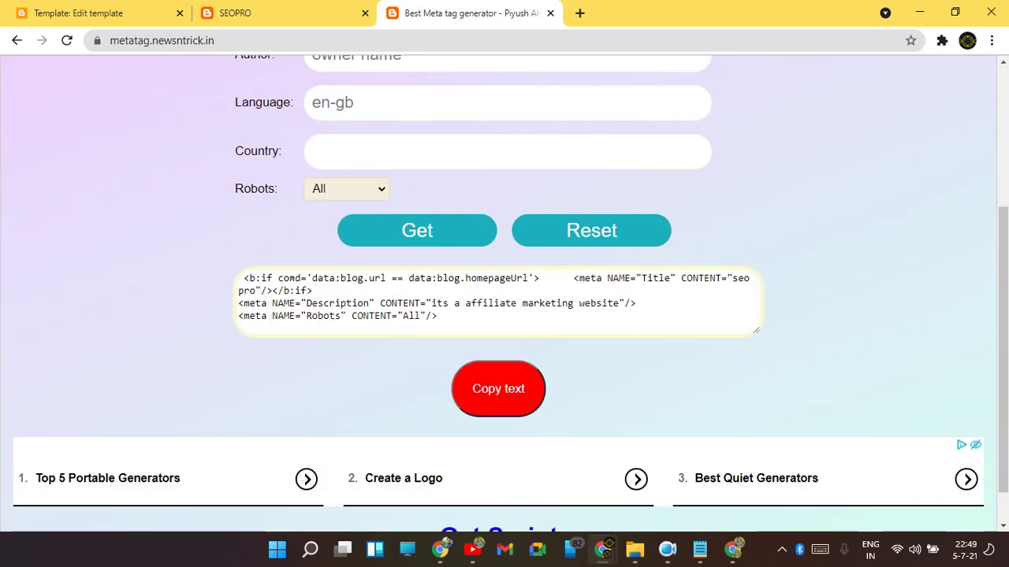
pyautogui.scroll(-1, 472, 344)
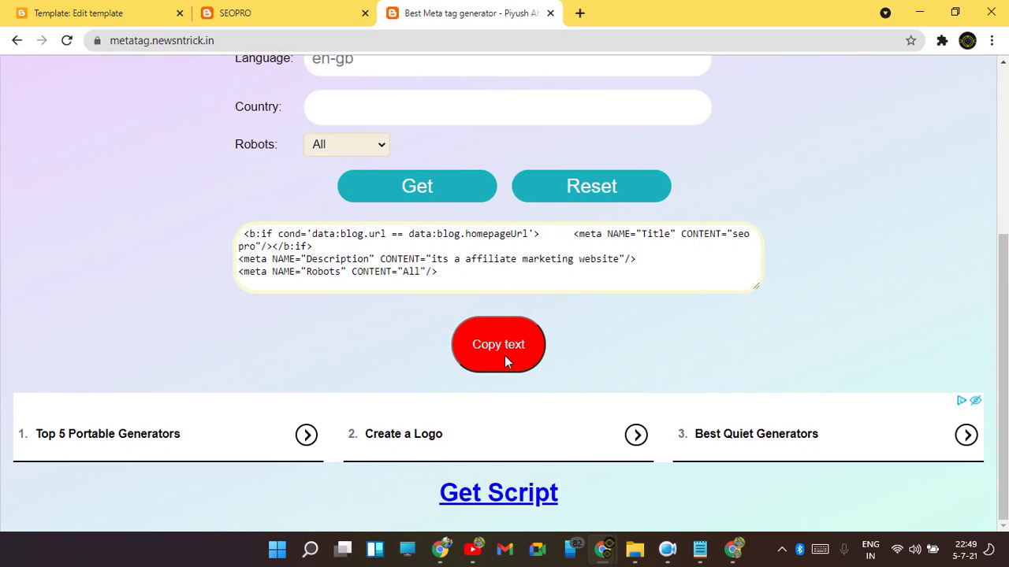
pyautogui.click(505, 360)
pyautogui.click(644, 207)
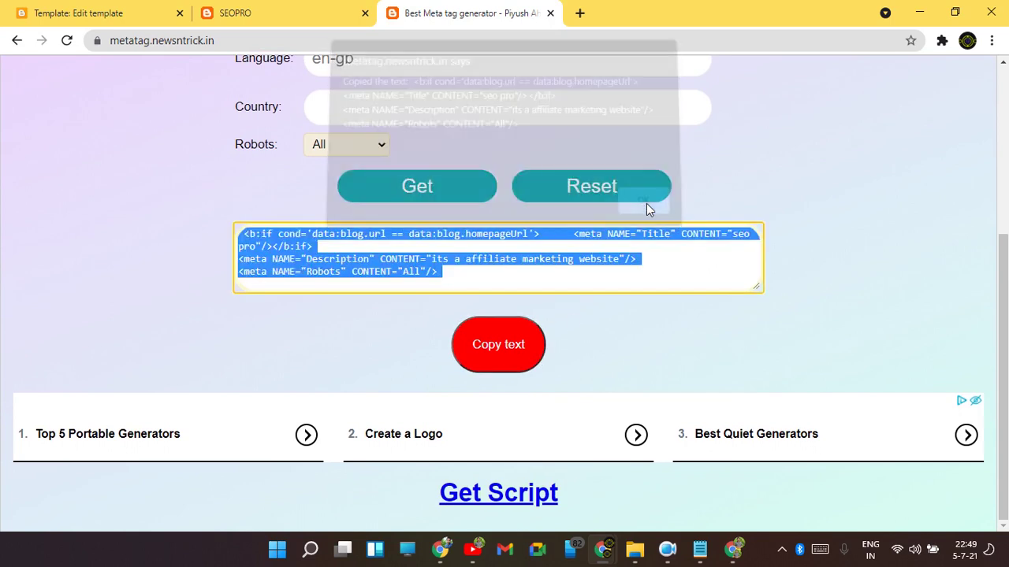
# Paste the copied meta tags directly below the opening head tag in the theme HTML and add blank lines after them.
pyautogui.click(78, 13)
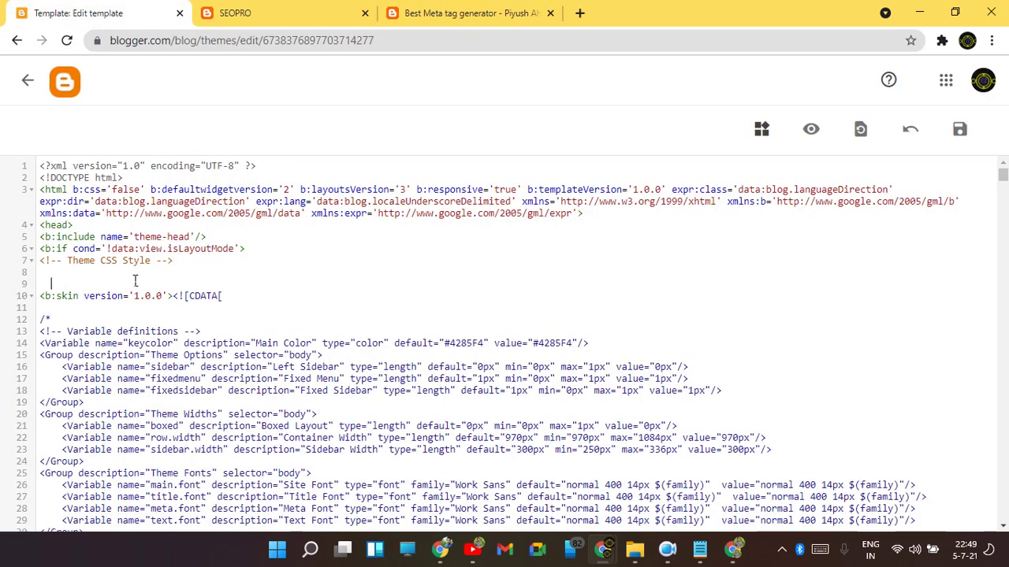
pyautogui.click(110, 233)
pyautogui.press('Return')
pyautogui.hotkey('ctrl', 'v')
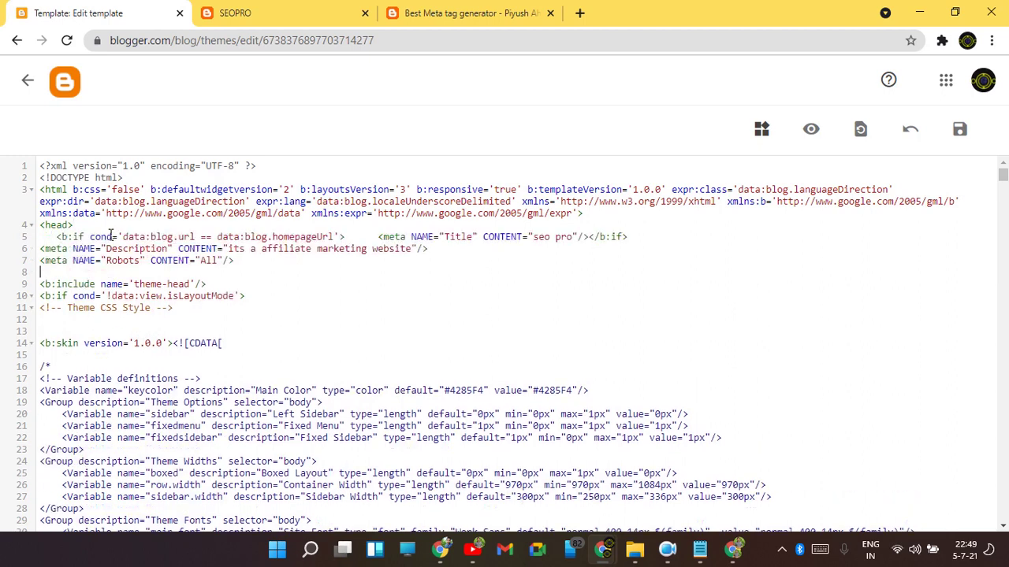
pyautogui.press('Return')
pyautogui.press('Return')
# Delete the pasted title, description and robots meta tags from the head section of the theme HTML.
pyautogui.click(430, 10)
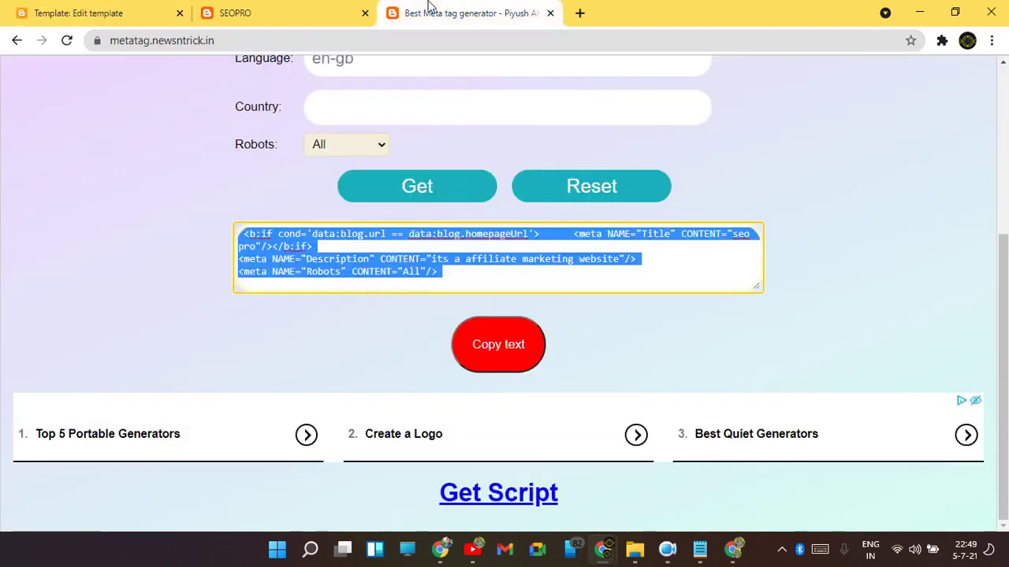
pyautogui.scroll(3, 155, 128)
pyautogui.click(4, 6)
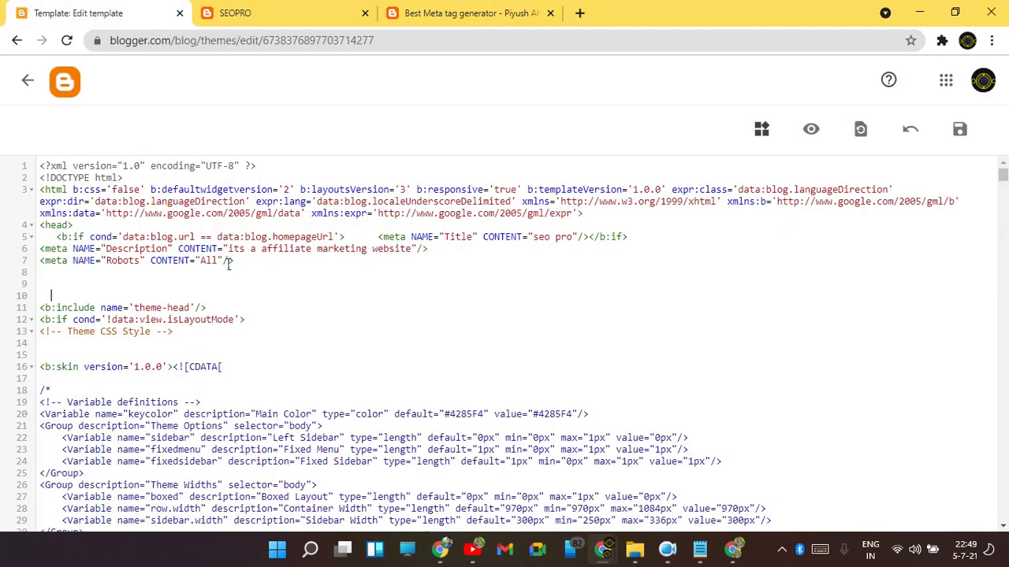
pyautogui.moveTo(55, 237); pyautogui.dragTo(267, 270)
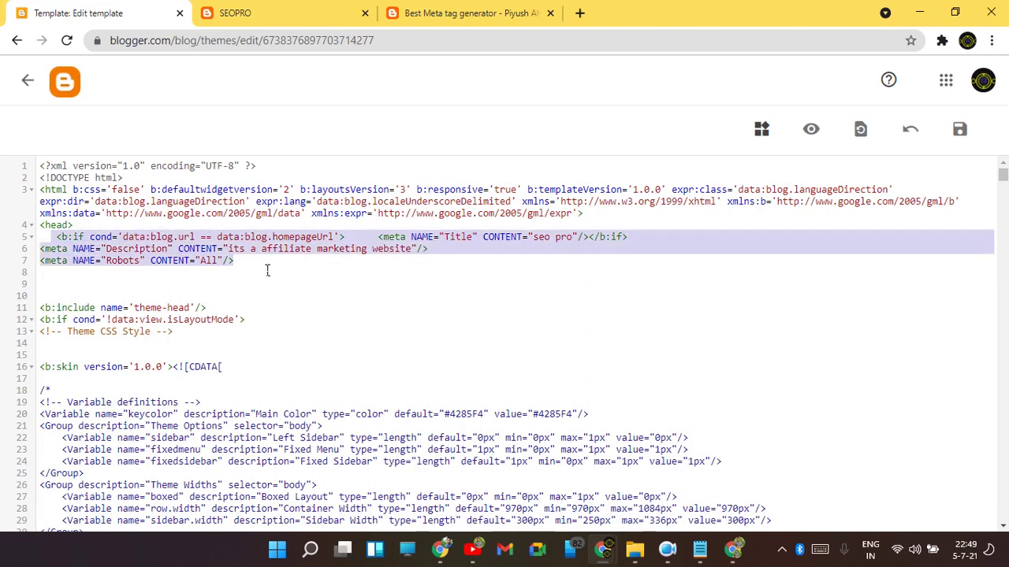
pyautogui.press('BackSpace')
# Leave the theme HTML editor, discarding the unsaved changes, and open the blog's Settings.
pyautogui.click(961, 130)
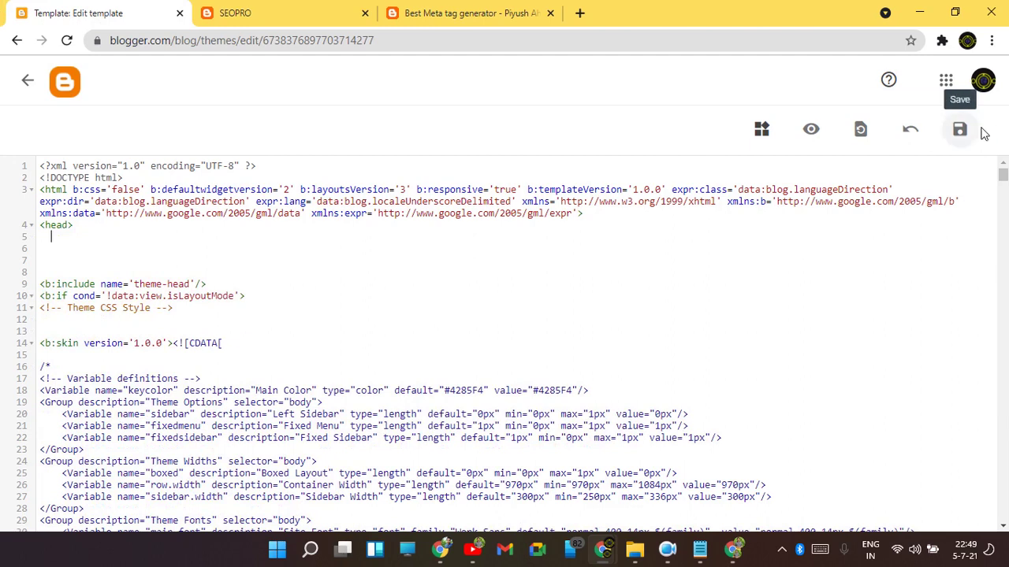
pyautogui.click(28, 80)
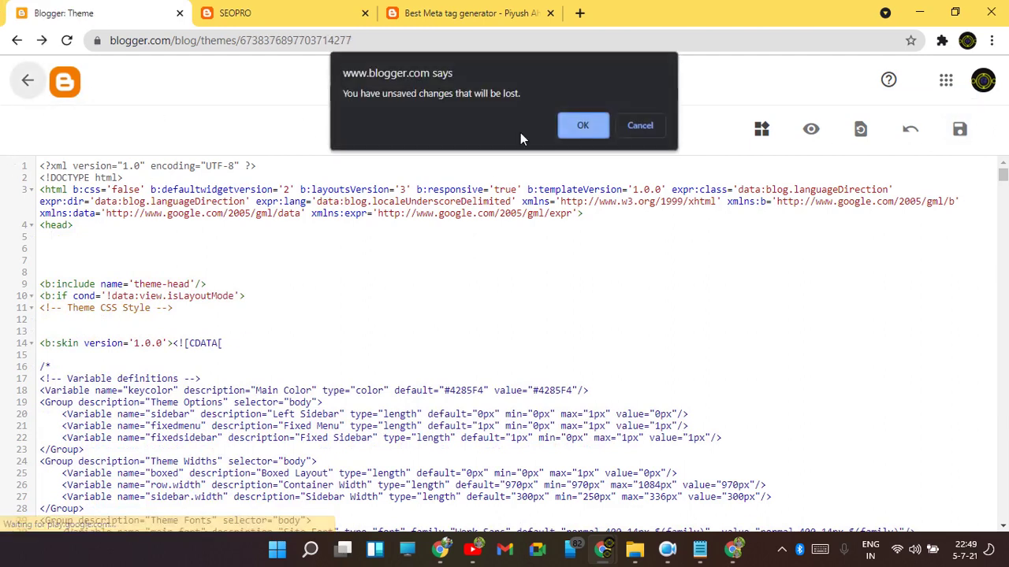
pyautogui.click(583, 126)
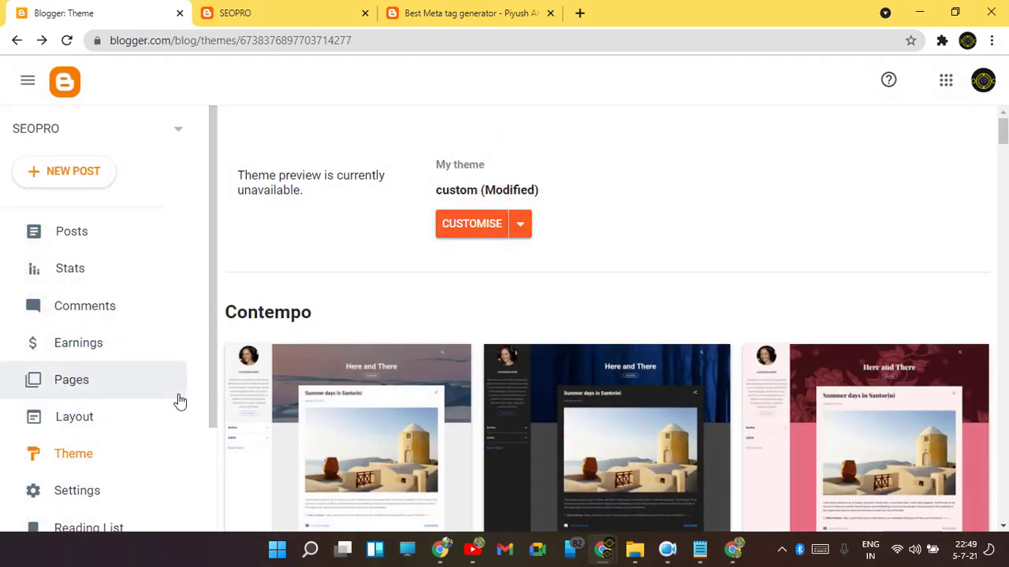
pyautogui.scroll(-2, 158, 406)
pyautogui.click(128, 421)
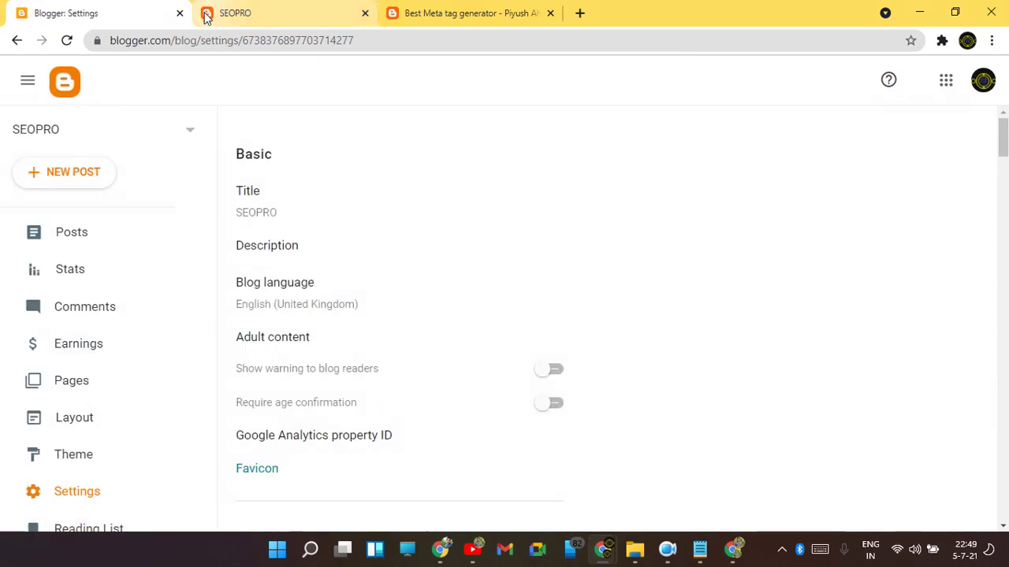
# Open the Favicon configuration from the Basic settings and close the live SEOPRO blog tab.
pyautogui.scroll(-1, 608, 334)
pyautogui.scroll(-3, 607, 334)
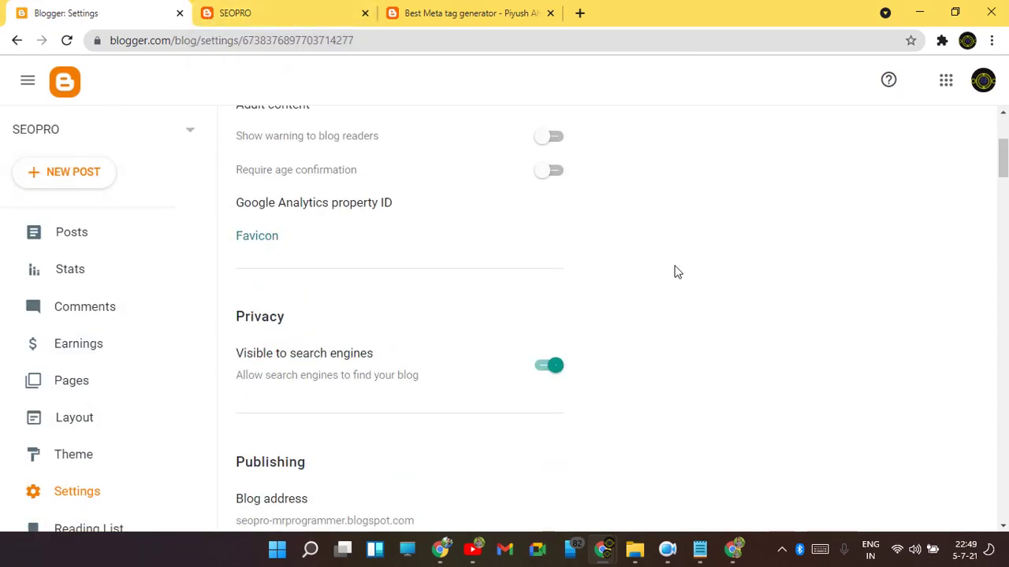
pyautogui.click(272, 237)
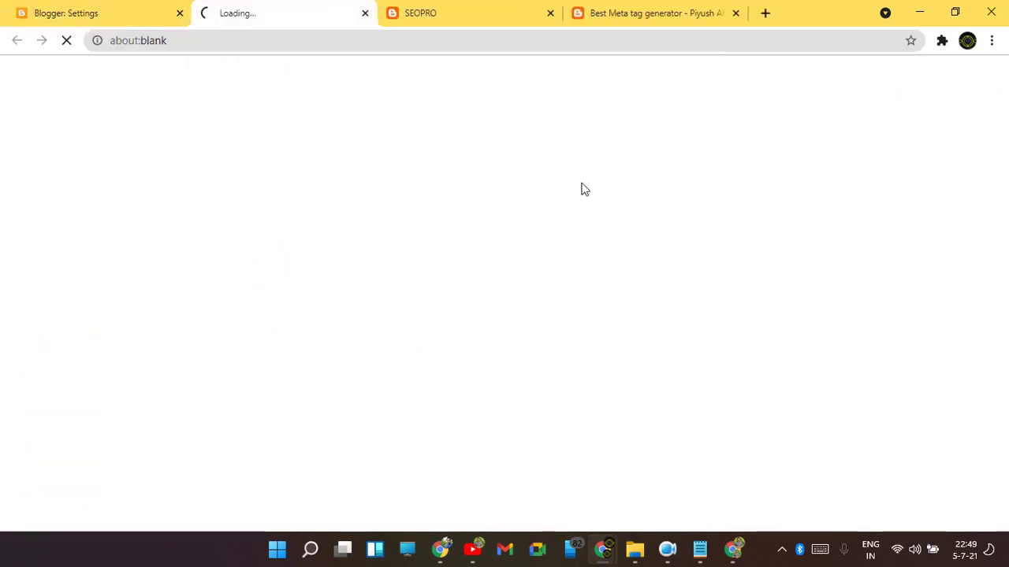
pyautogui.click(550, 12)
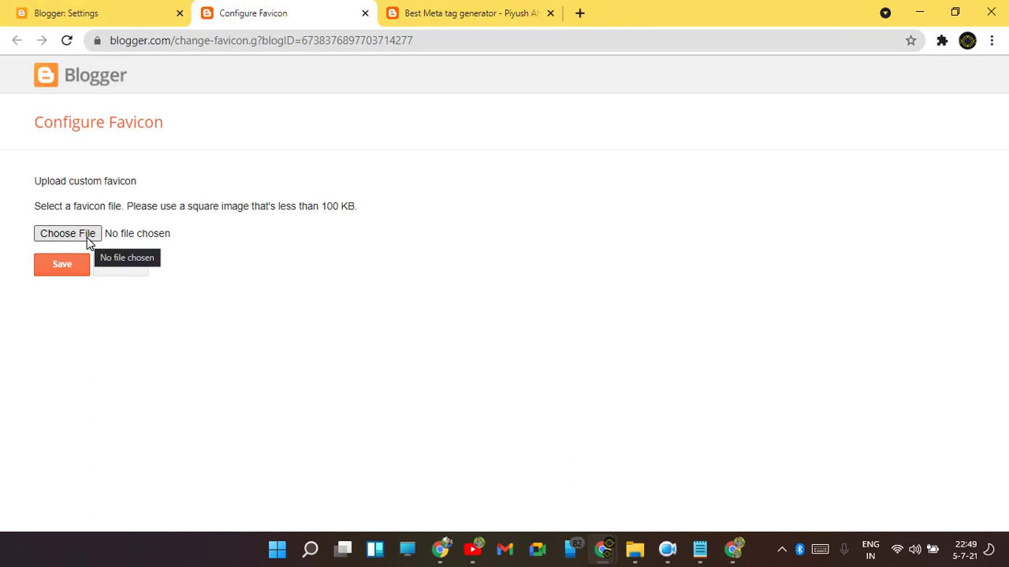
# Upload Icon.png from the Desktop as the blog's custom favicon and save it.
pyautogui.click(87, 238)
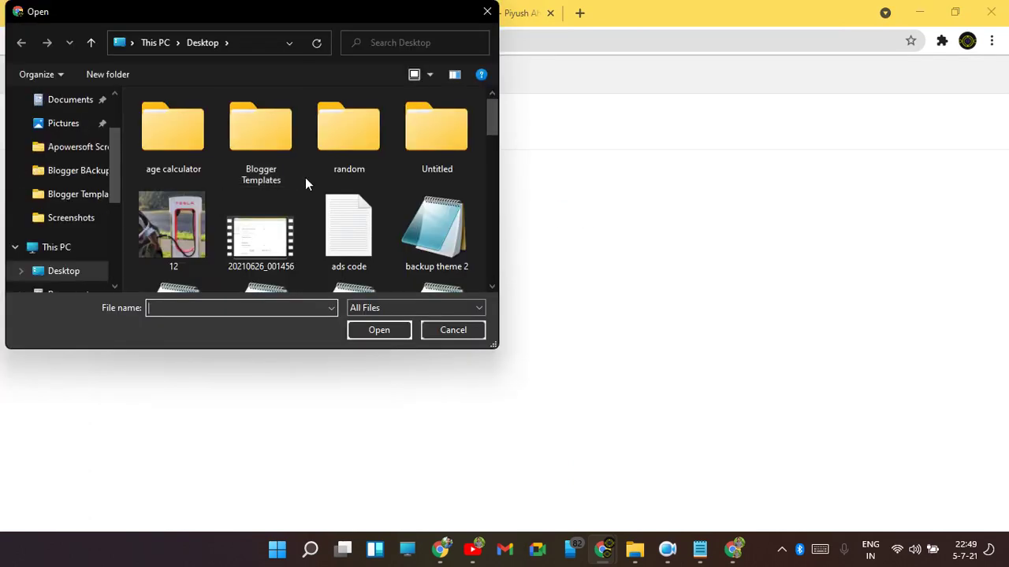
pyautogui.scroll(-2, 334, 219)
pyautogui.scroll(-2, 334, 219)
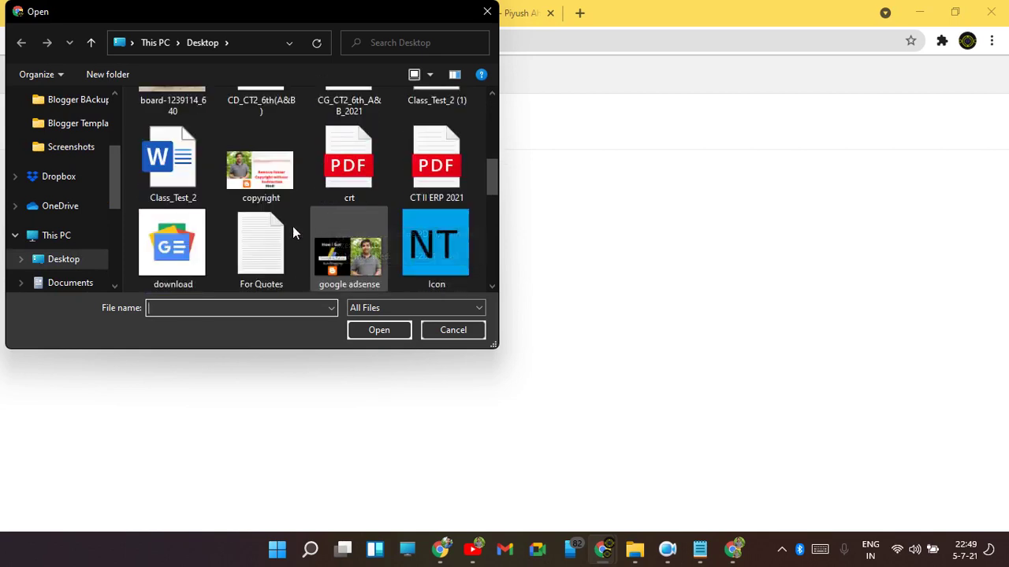
pyautogui.scroll(-2, 347, 221)
pyautogui.scroll(2, 368, 203)
pyautogui.click(421, 145)
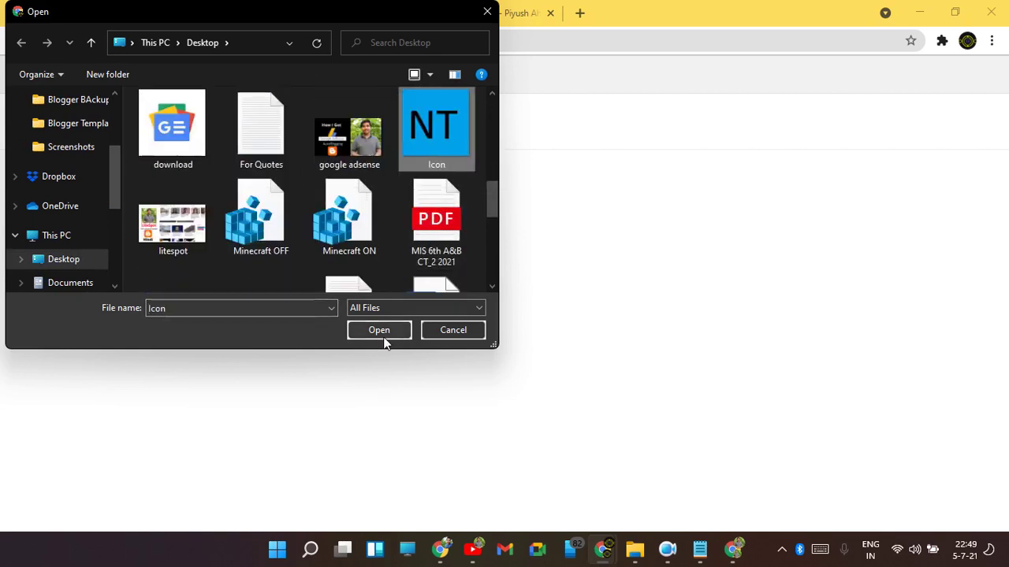
pyautogui.click(383, 332)
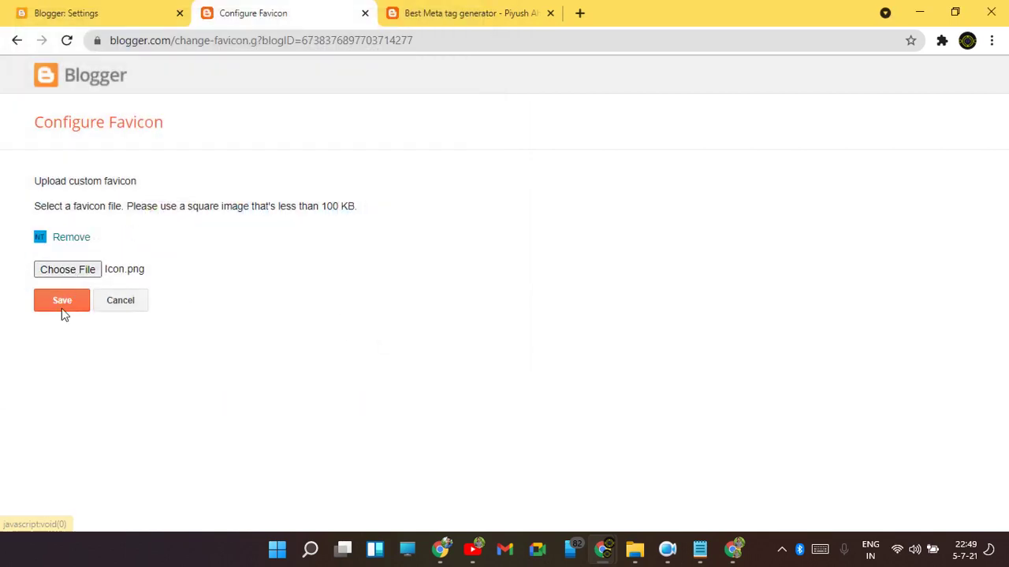
pyautogui.click(61, 307)
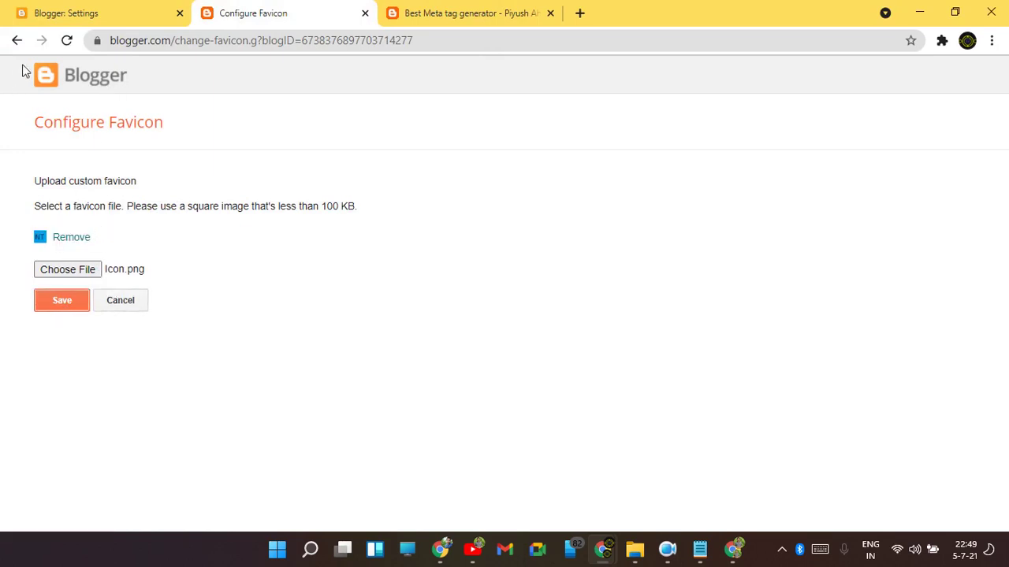
# Close the meta tag generator tab and open the blog's Posts list.
pyautogui.click(430, 12)
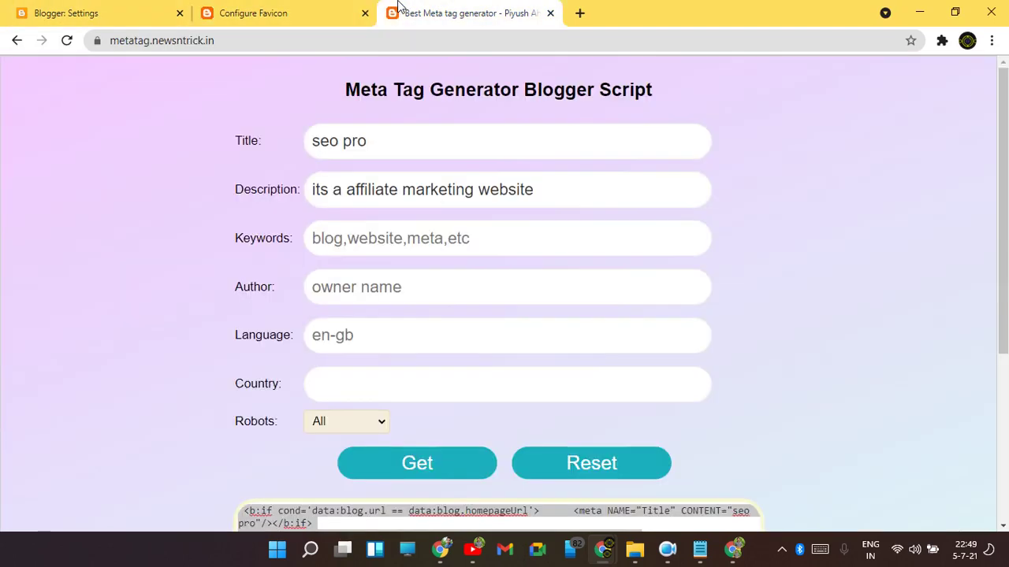
pyautogui.click(550, 13)
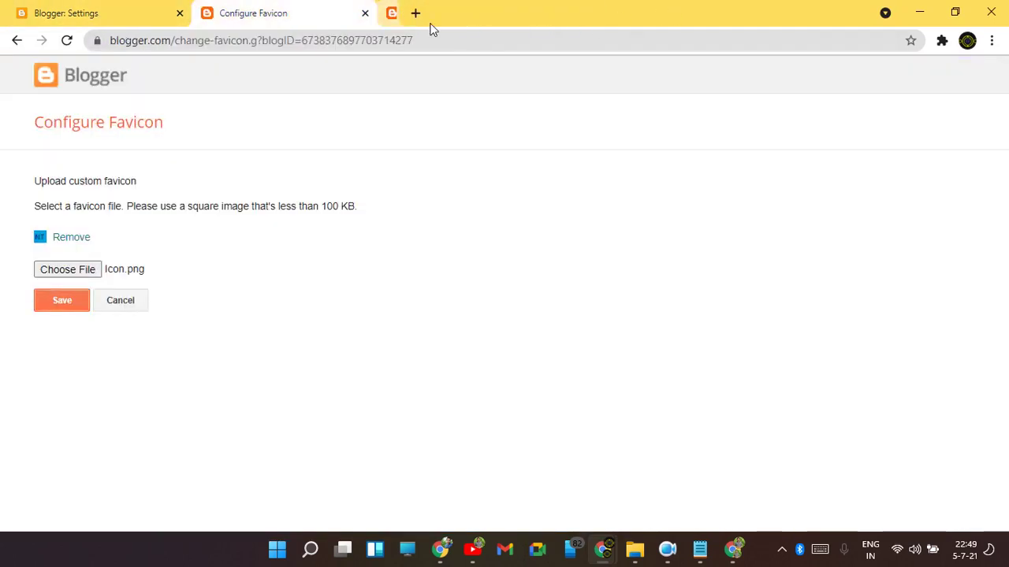
pyautogui.click(86, 14)
pyautogui.scroll(-4, 467, 379)
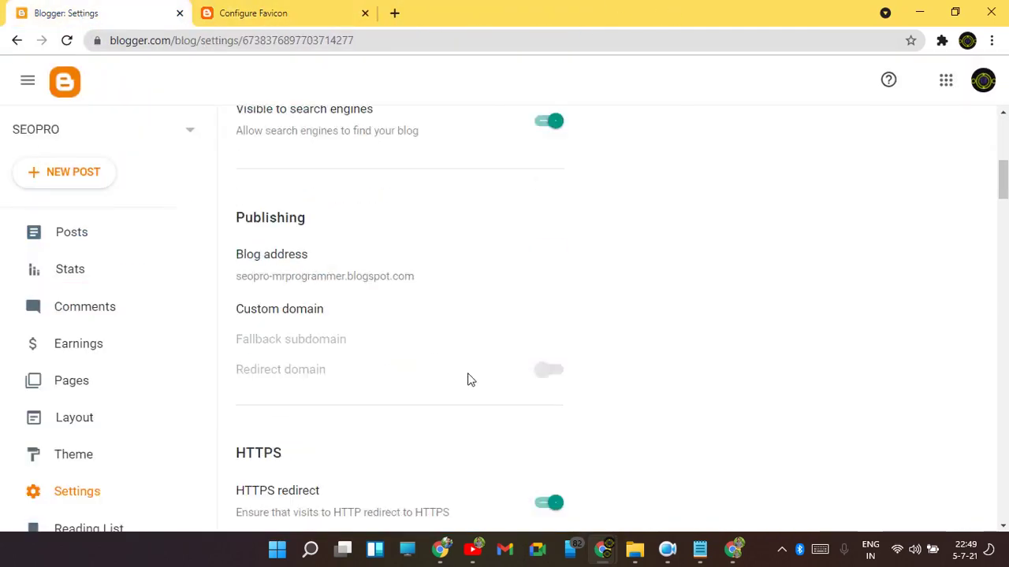
pyautogui.click(72, 231)
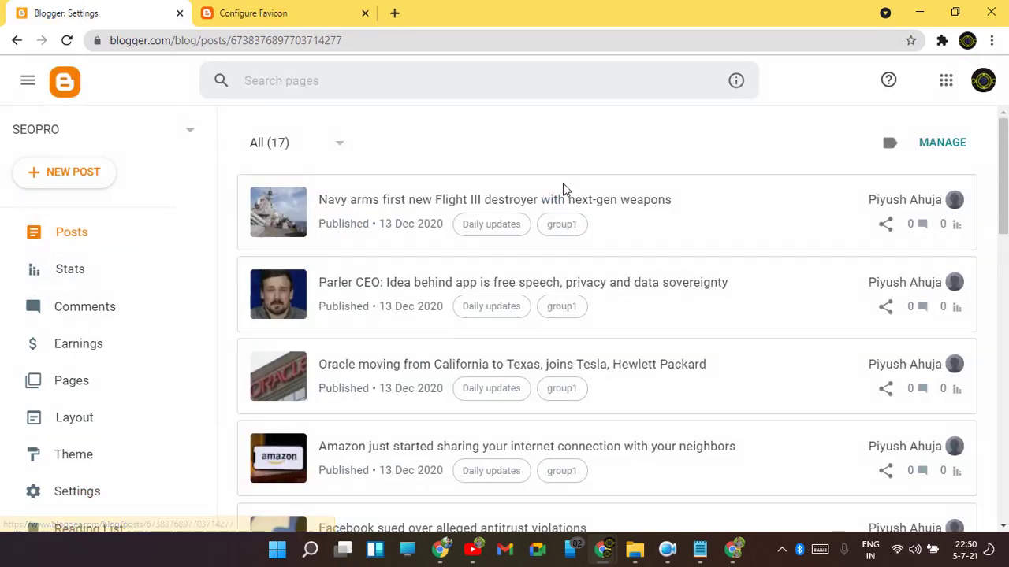
# Save the Icon.png favicon again in the favicon configuration and return to the Posts list.
pyautogui.scroll(-1, 260, 270)
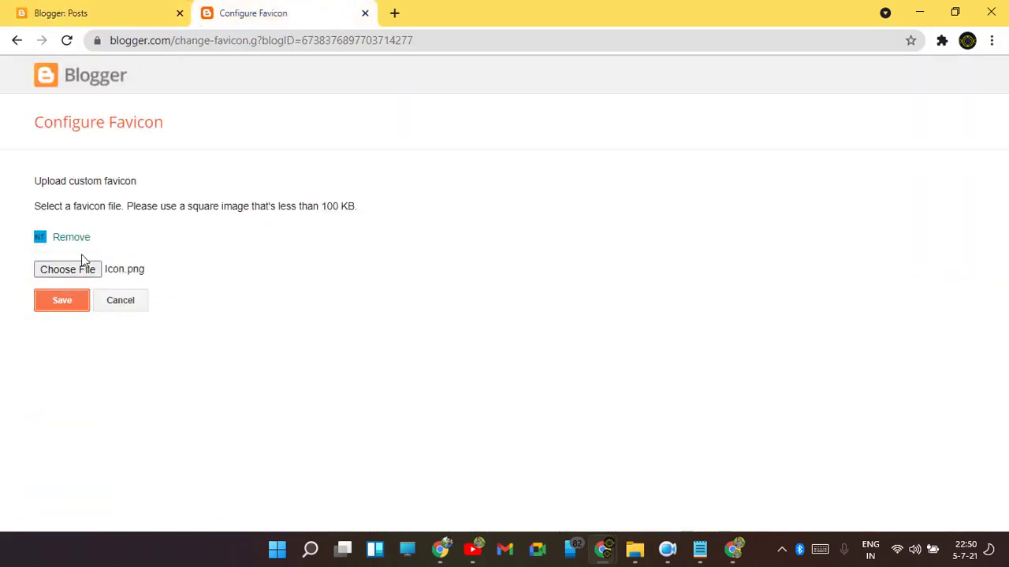
pyautogui.click(66, 302)
pyautogui.click(78, 11)
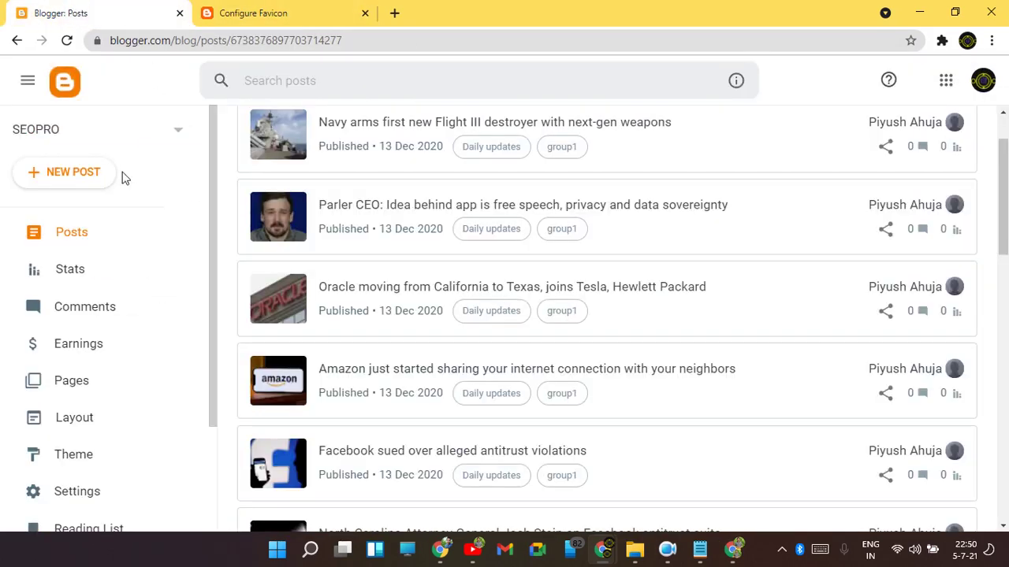
# Open the live SEOPRO blog from Blogger and reload it to check the custom favicon.
pyautogui.click(131, 260)
pyautogui.click(129, 240)
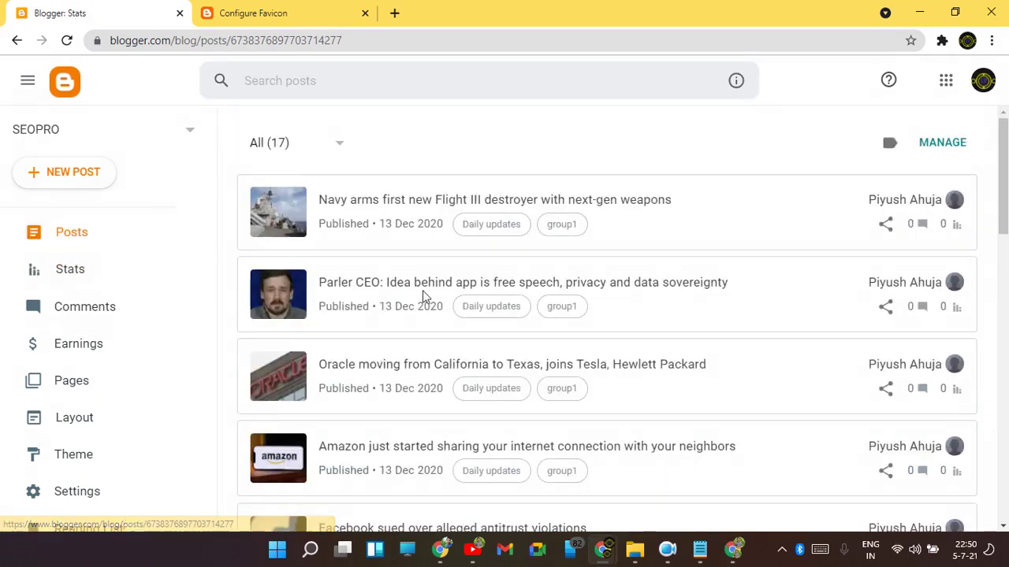
pyautogui.scroll(-3, 102, 370)
pyautogui.click(79, 431)
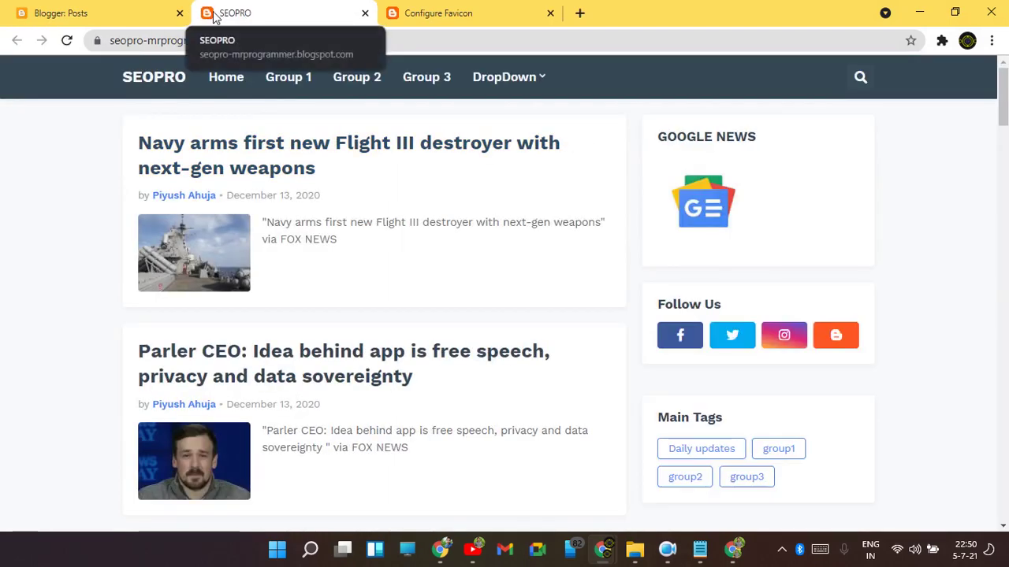
pyautogui.click(65, 42)
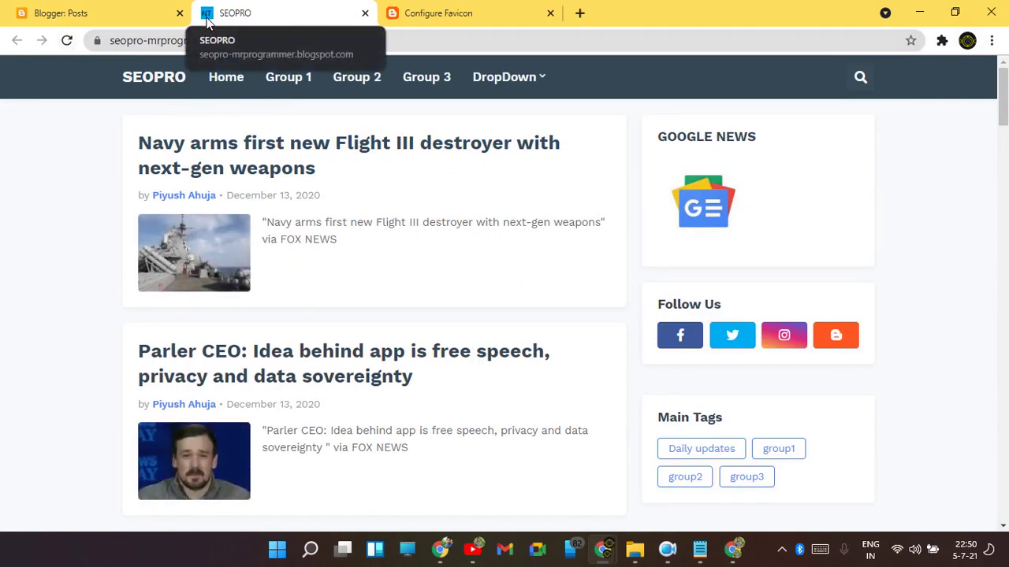
# Look through the live blog's homepage from the header and search to the sidebar, post list and footer.
pyautogui.scroll(-1, 603, 207)
pyautogui.scroll(-15, 602, 207)
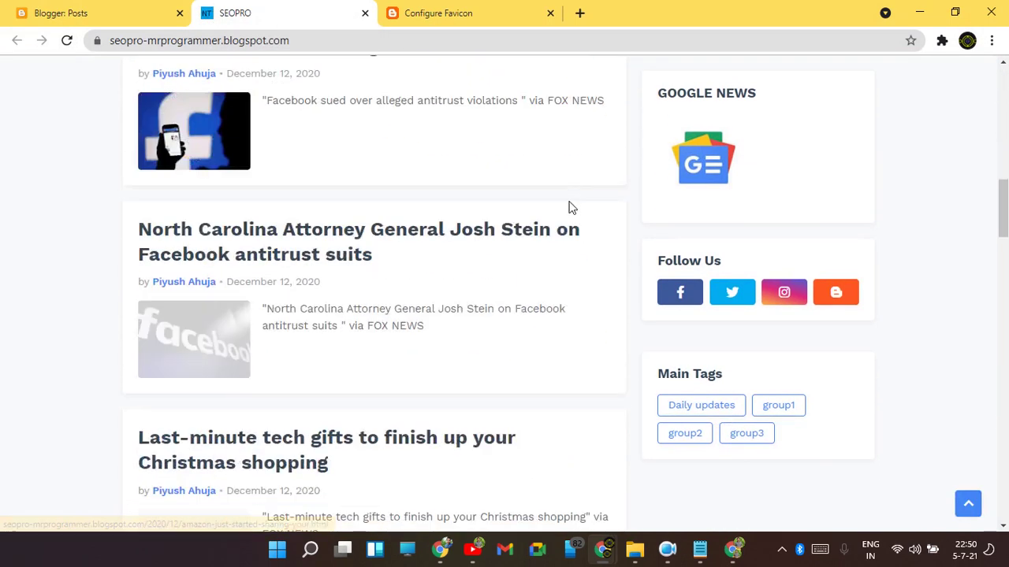
pyautogui.scroll(-10, 645, 270)
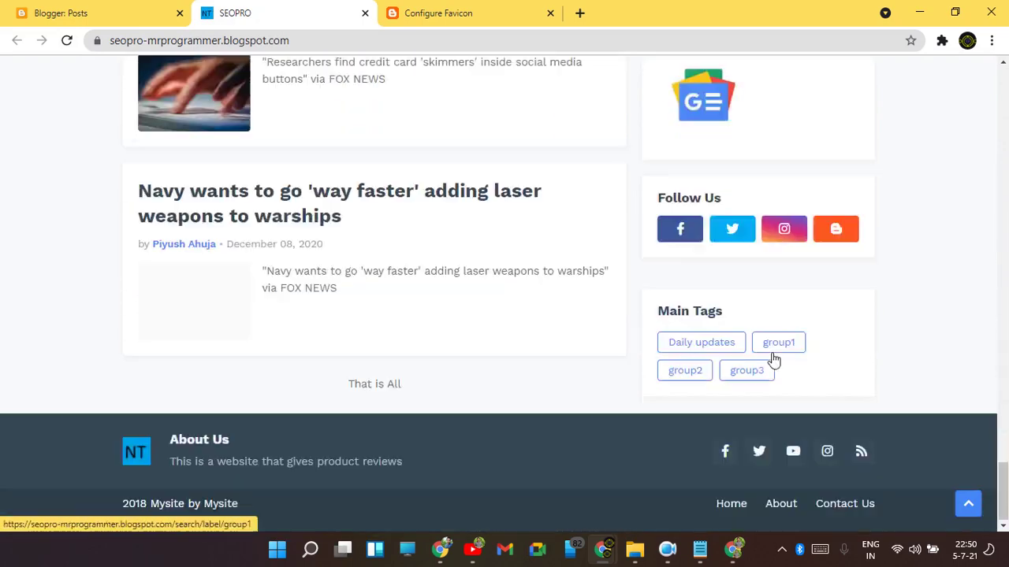
pyautogui.moveTo(1005, 471); pyautogui.dragTo(1005, 93)
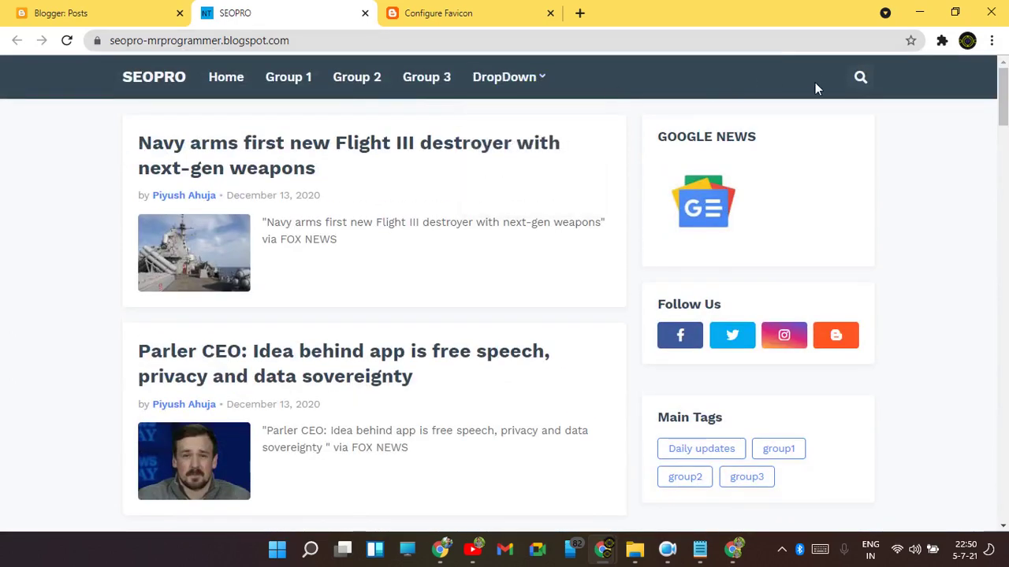
pyautogui.scroll(-4, 835, 160)
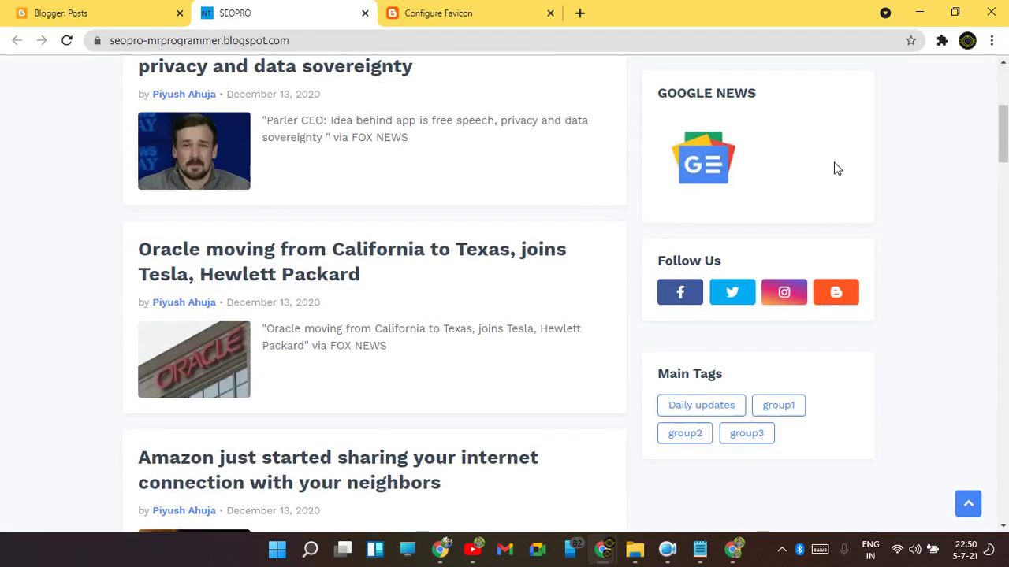
pyautogui.scroll(5, 823, 165)
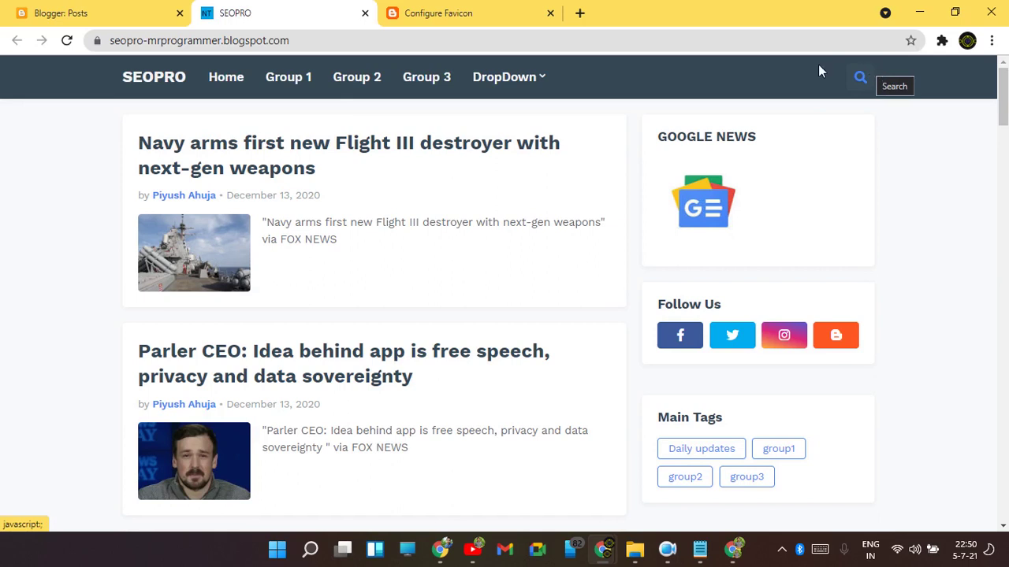
pyautogui.click(867, 89)
pyautogui.click(867, 89)
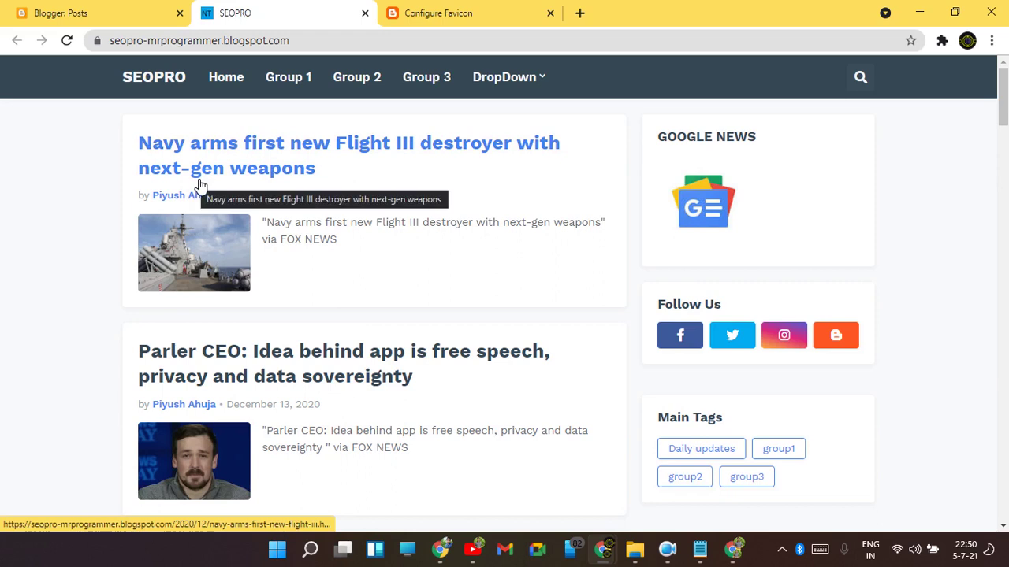
# Open the post "Navy arms first new Flight III destroyer with next-gen weapons" and look through its page down to the footer.
pyautogui.click(162, 152)
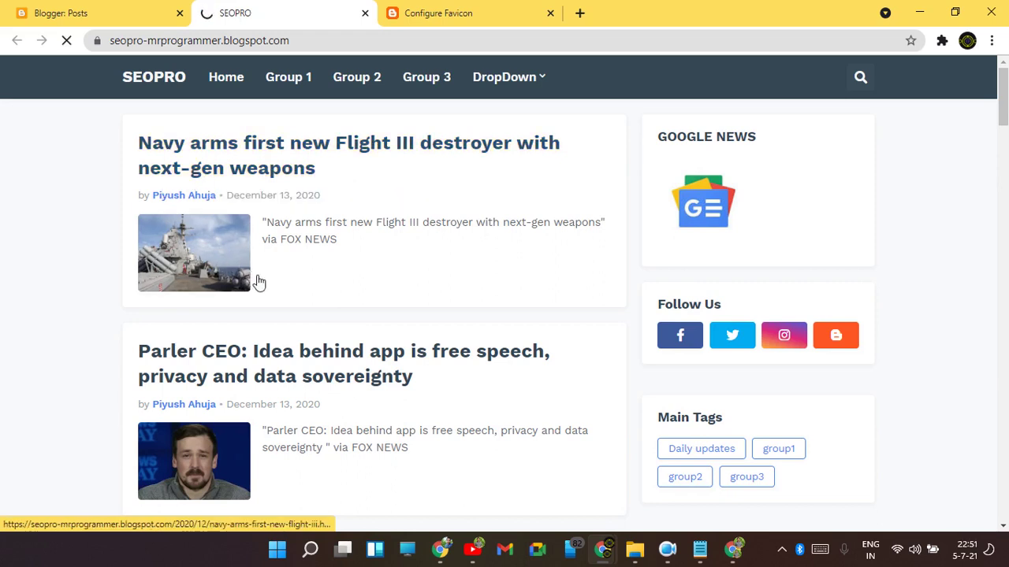
pyautogui.scroll(-2, 259, 282)
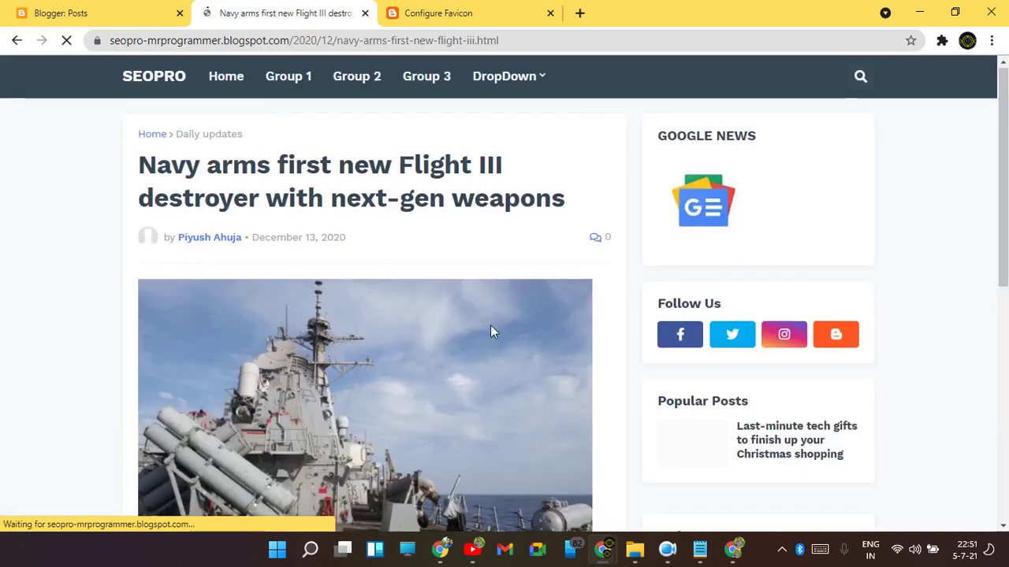
pyautogui.scroll(-8, 480, 370)
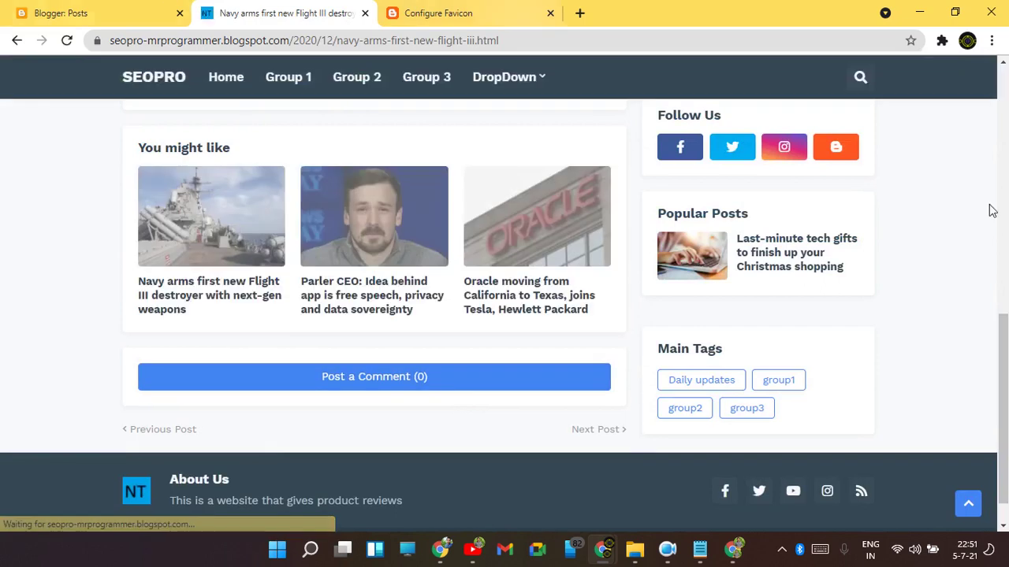
pyautogui.scroll(10, 987, 282)
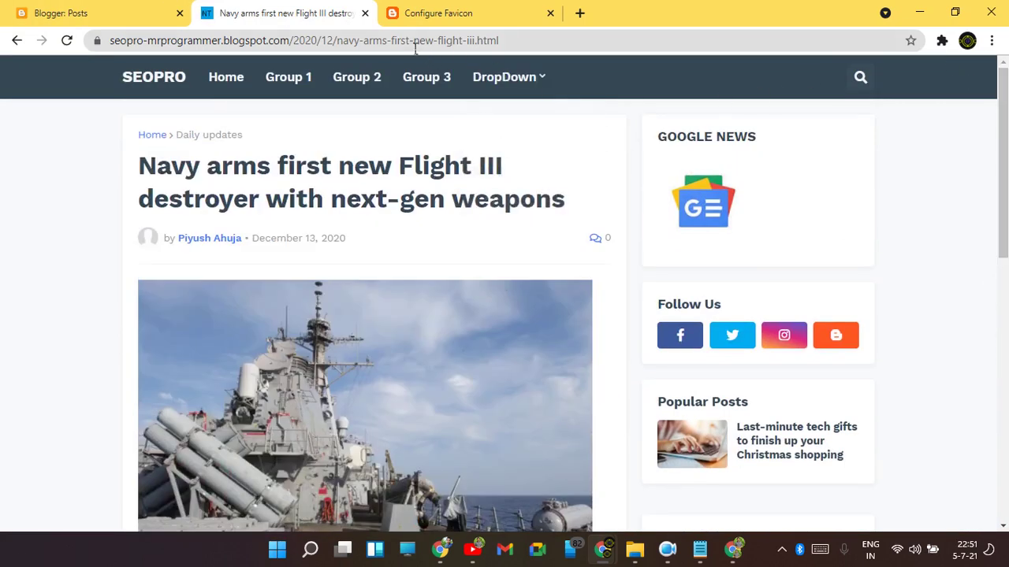
# Close the live blog post and the Configure Favicon page, leaving only the blog's Posts list open.
pyautogui.click(365, 13)
pyautogui.click(360, 15)
pyautogui.hotkey('ctrl', 'shift', 'Tab')
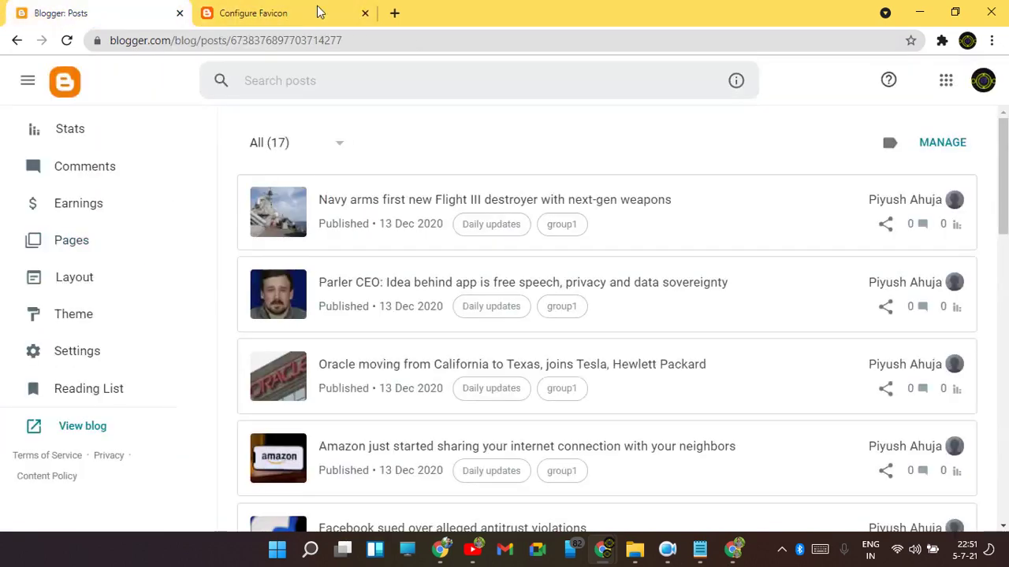
pyautogui.scroll(2, 46, 215)
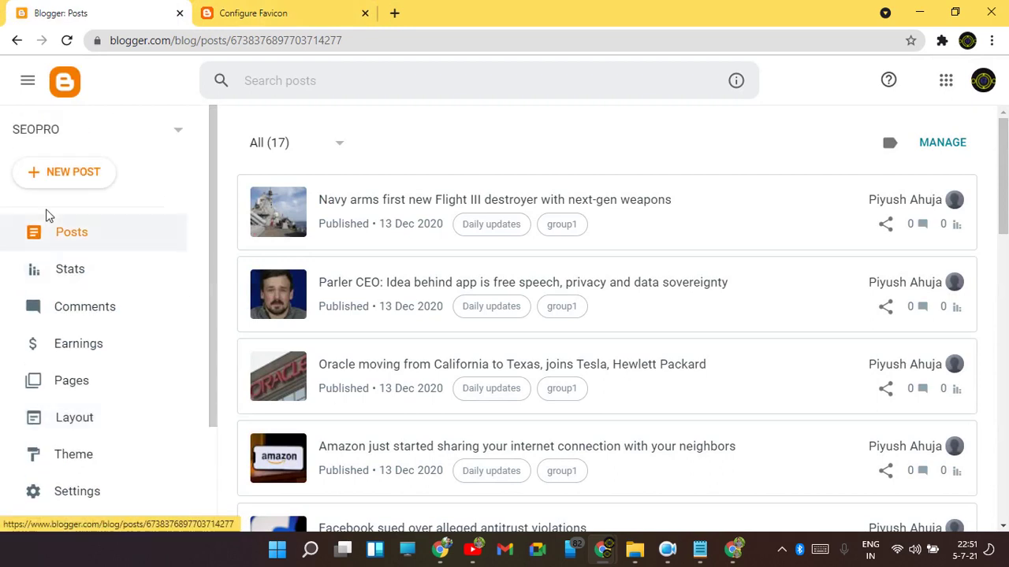
pyautogui.click(253, 13)
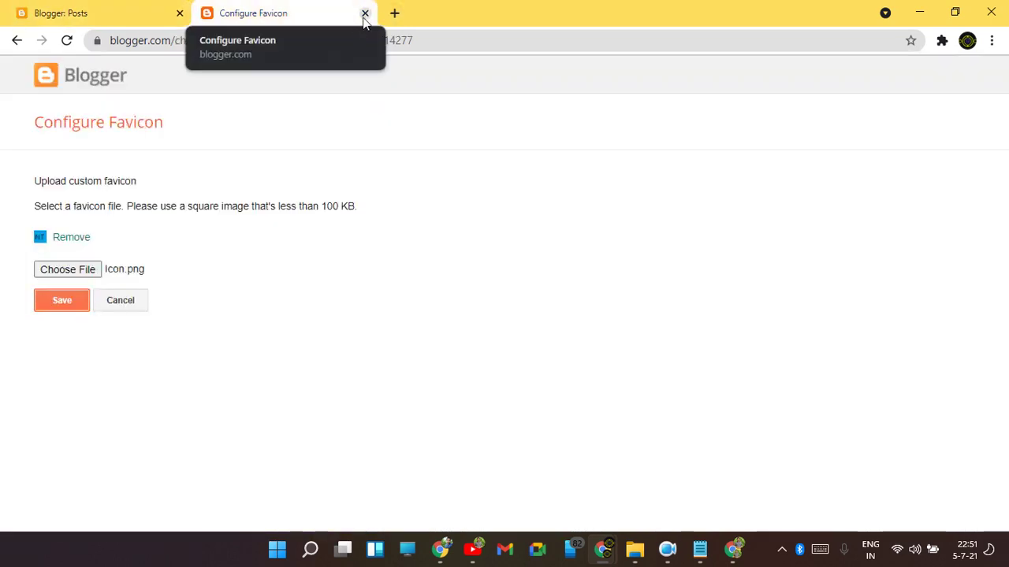
pyautogui.click(364, 14)
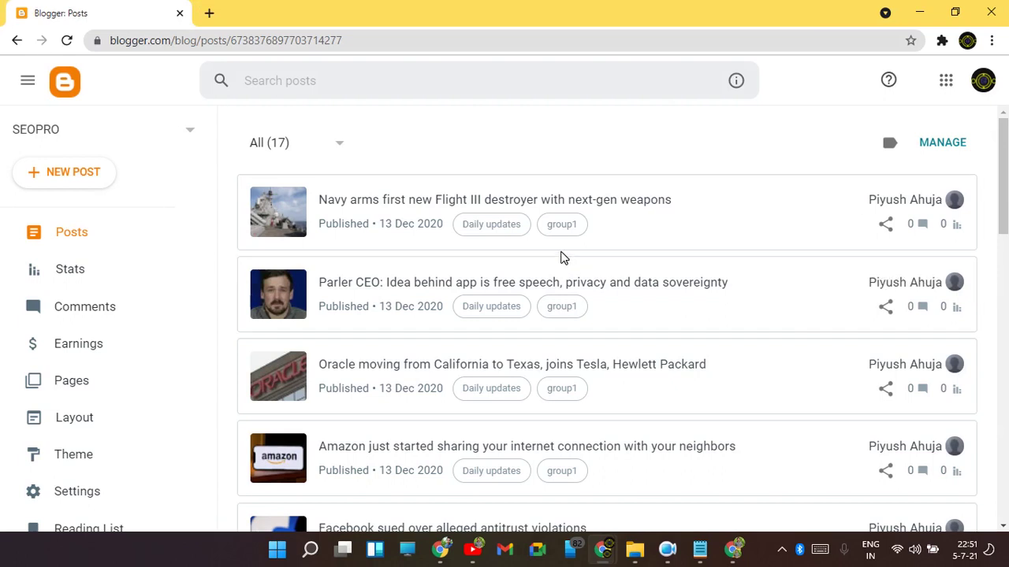
pyautogui.moveTo(1003, 211)
pyautogui.mouseDown()
pyautogui.moveTo(1005, 498)
pyautogui.moveTo(1003, 210)
pyautogui.mouseUp()
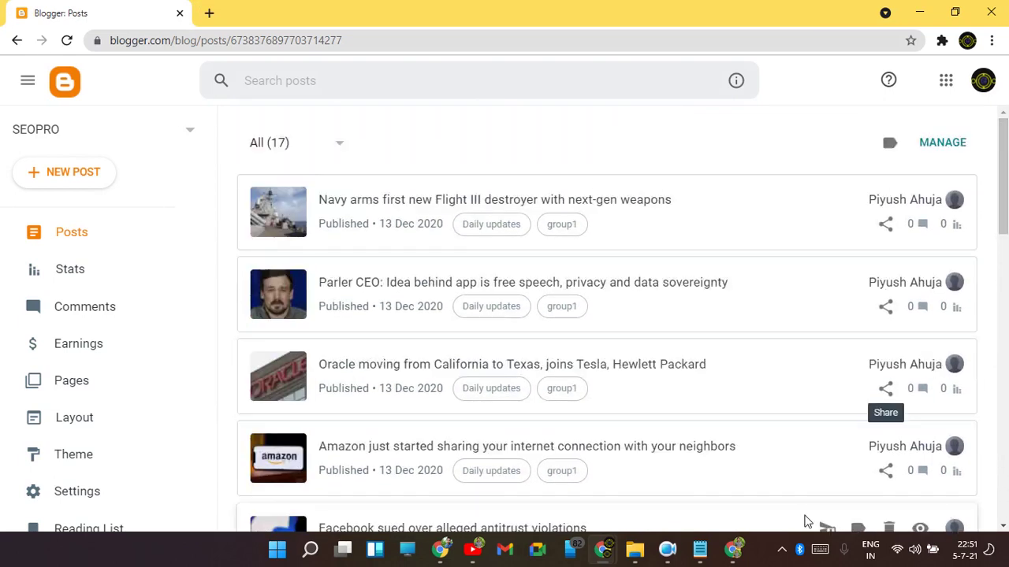
pyautogui.click(671, 550)
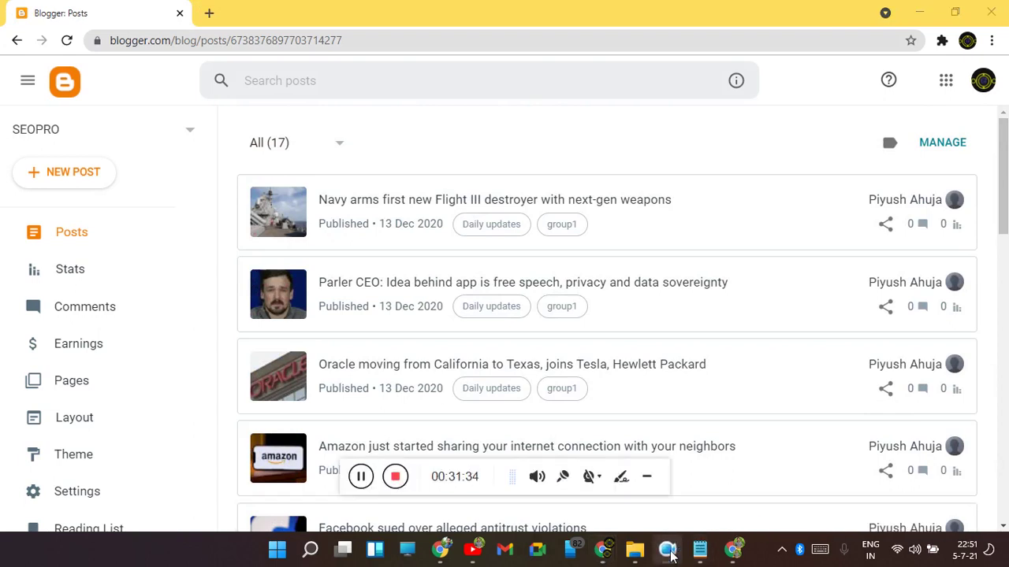